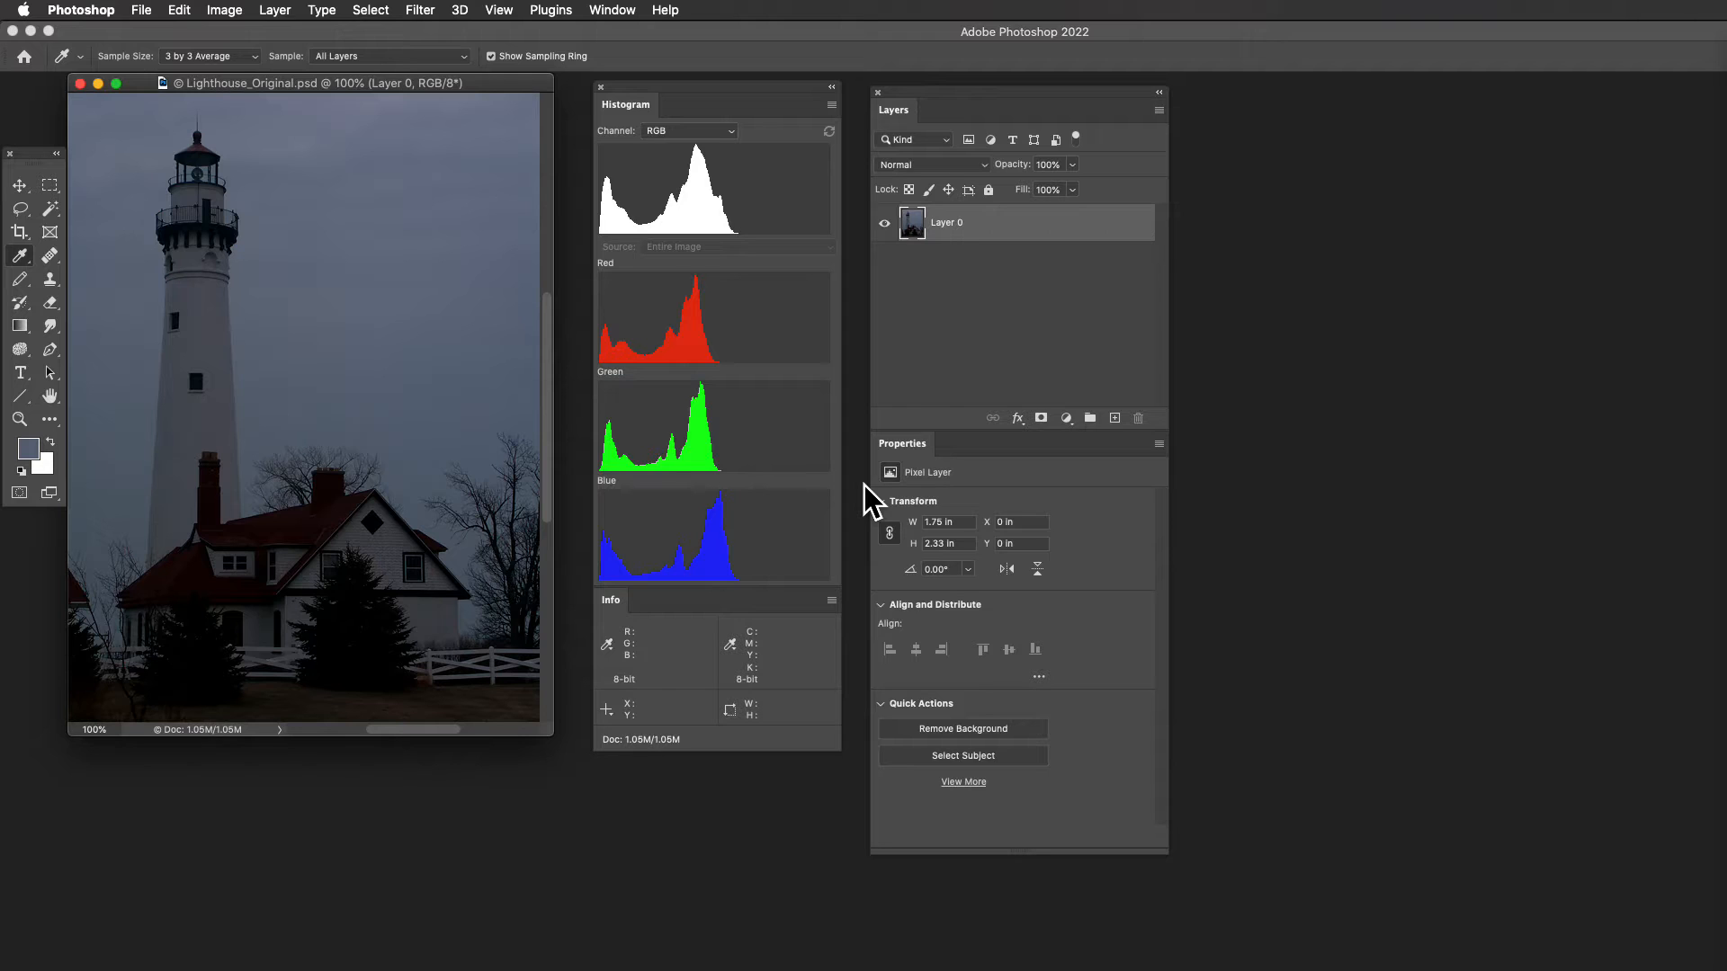
# - Duplicate the lighthouse image as a new document named Lighthouse_Working
pyautogui.press('super+minus')
pyautogui.press('super+minus')
pyautogui.press('super+minus')
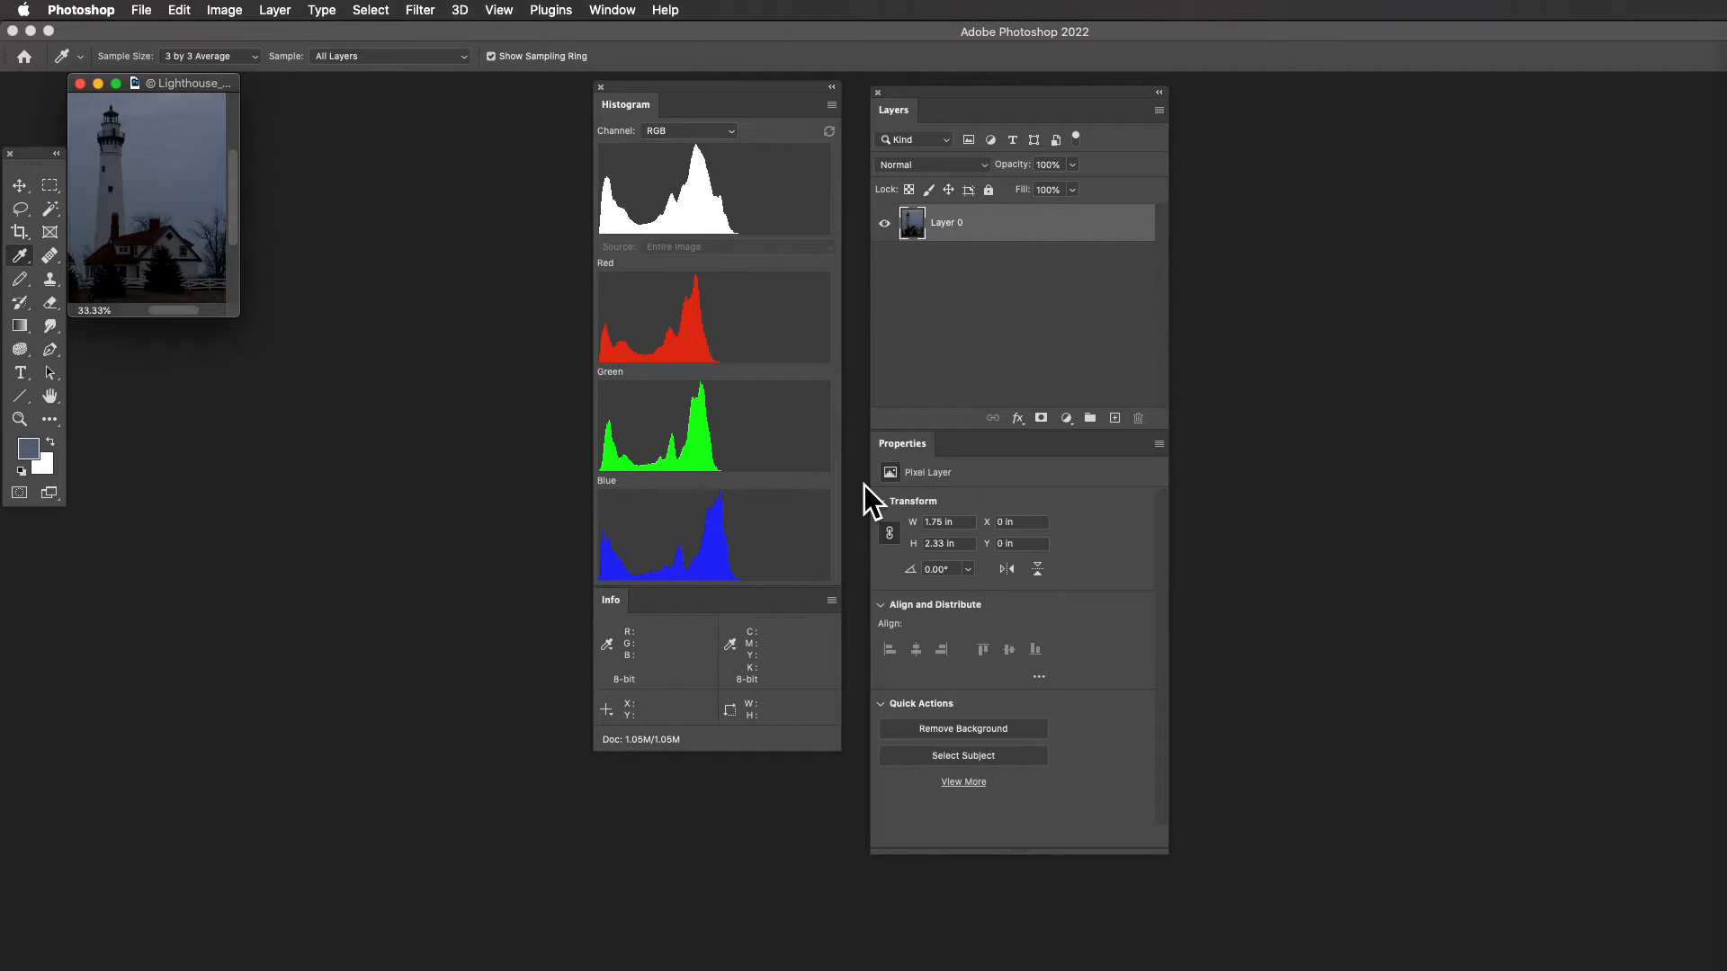
pyautogui.click(224, 10)
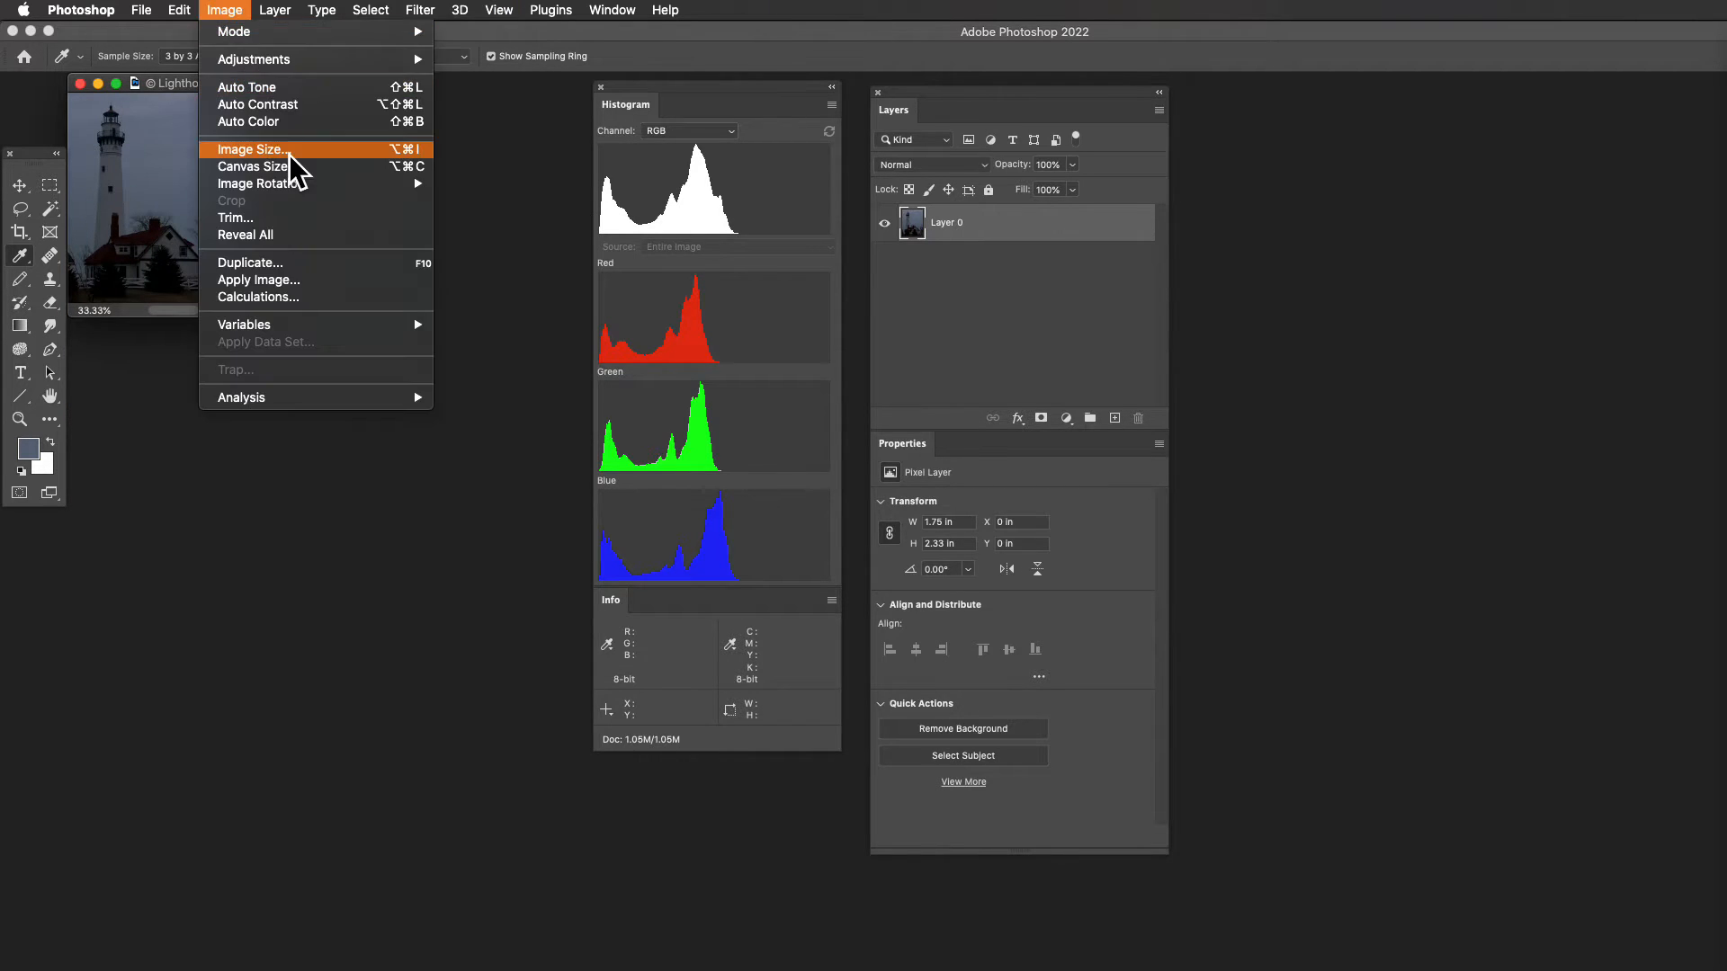
pyautogui.click(292, 261)
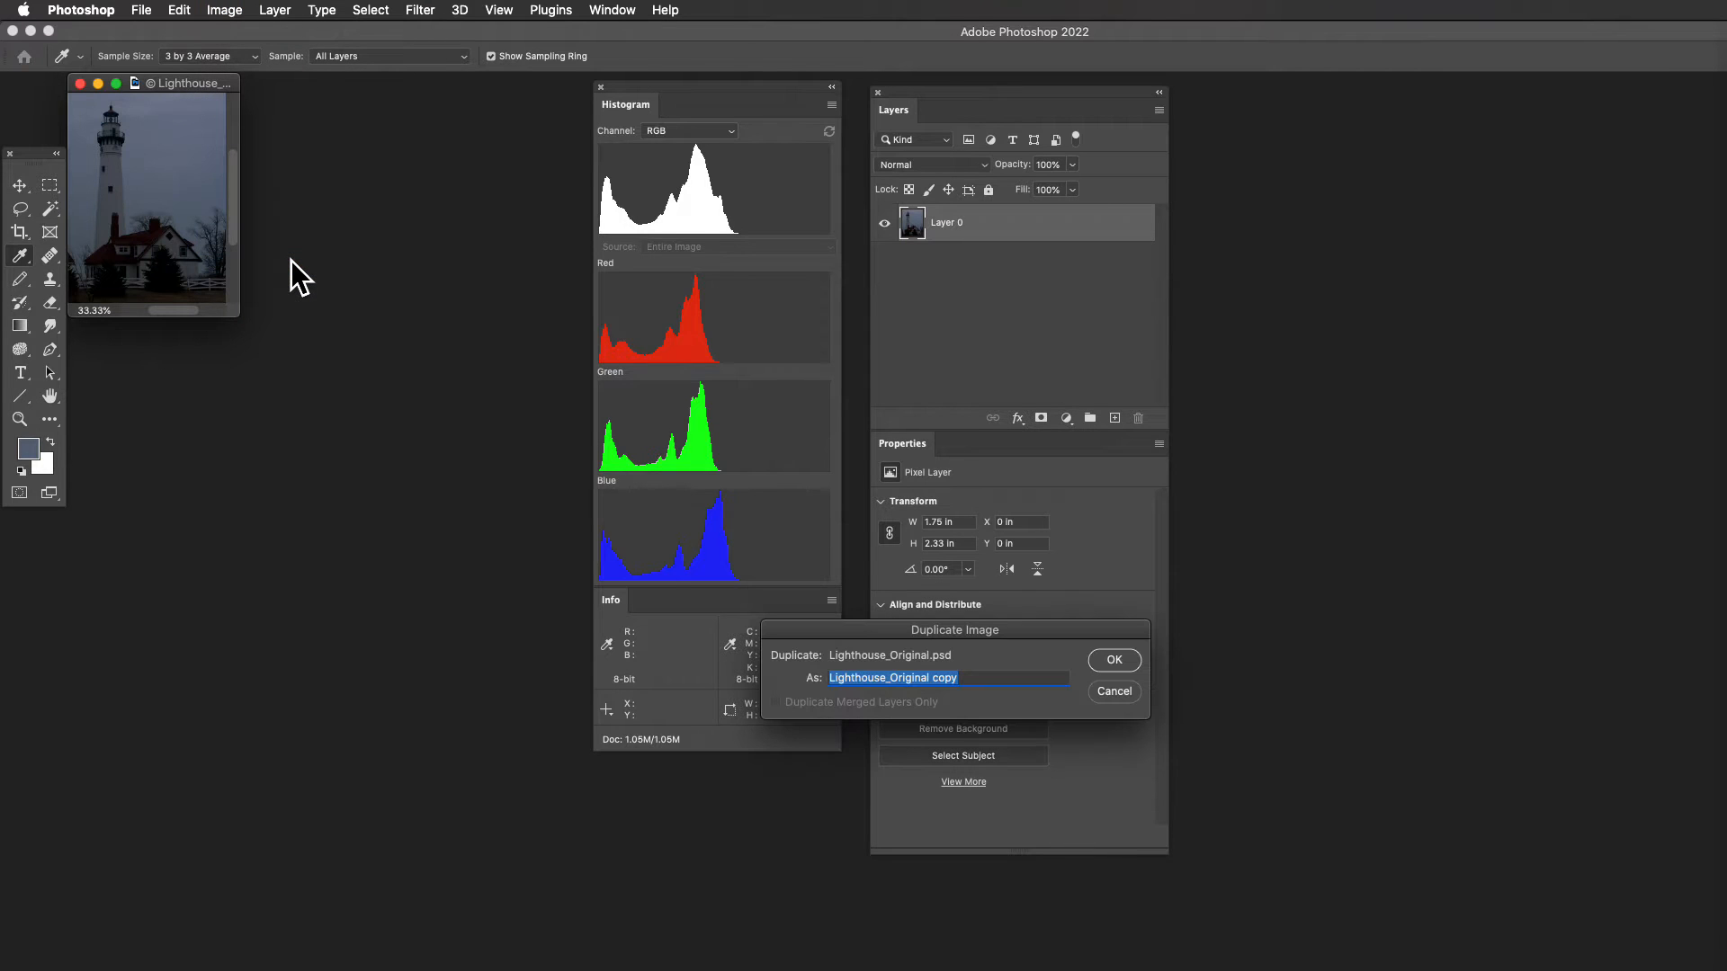
pyautogui.press('Right')
pyautogui.press('BackSpace')
pyautogui.press('BackSpace')
pyautogui.press('BackSpace')
pyautogui.press('BackSpace')
pyautogui.press('BackSpace')
pyautogui.press('BackSpace')
pyautogui.press('BackSpace')
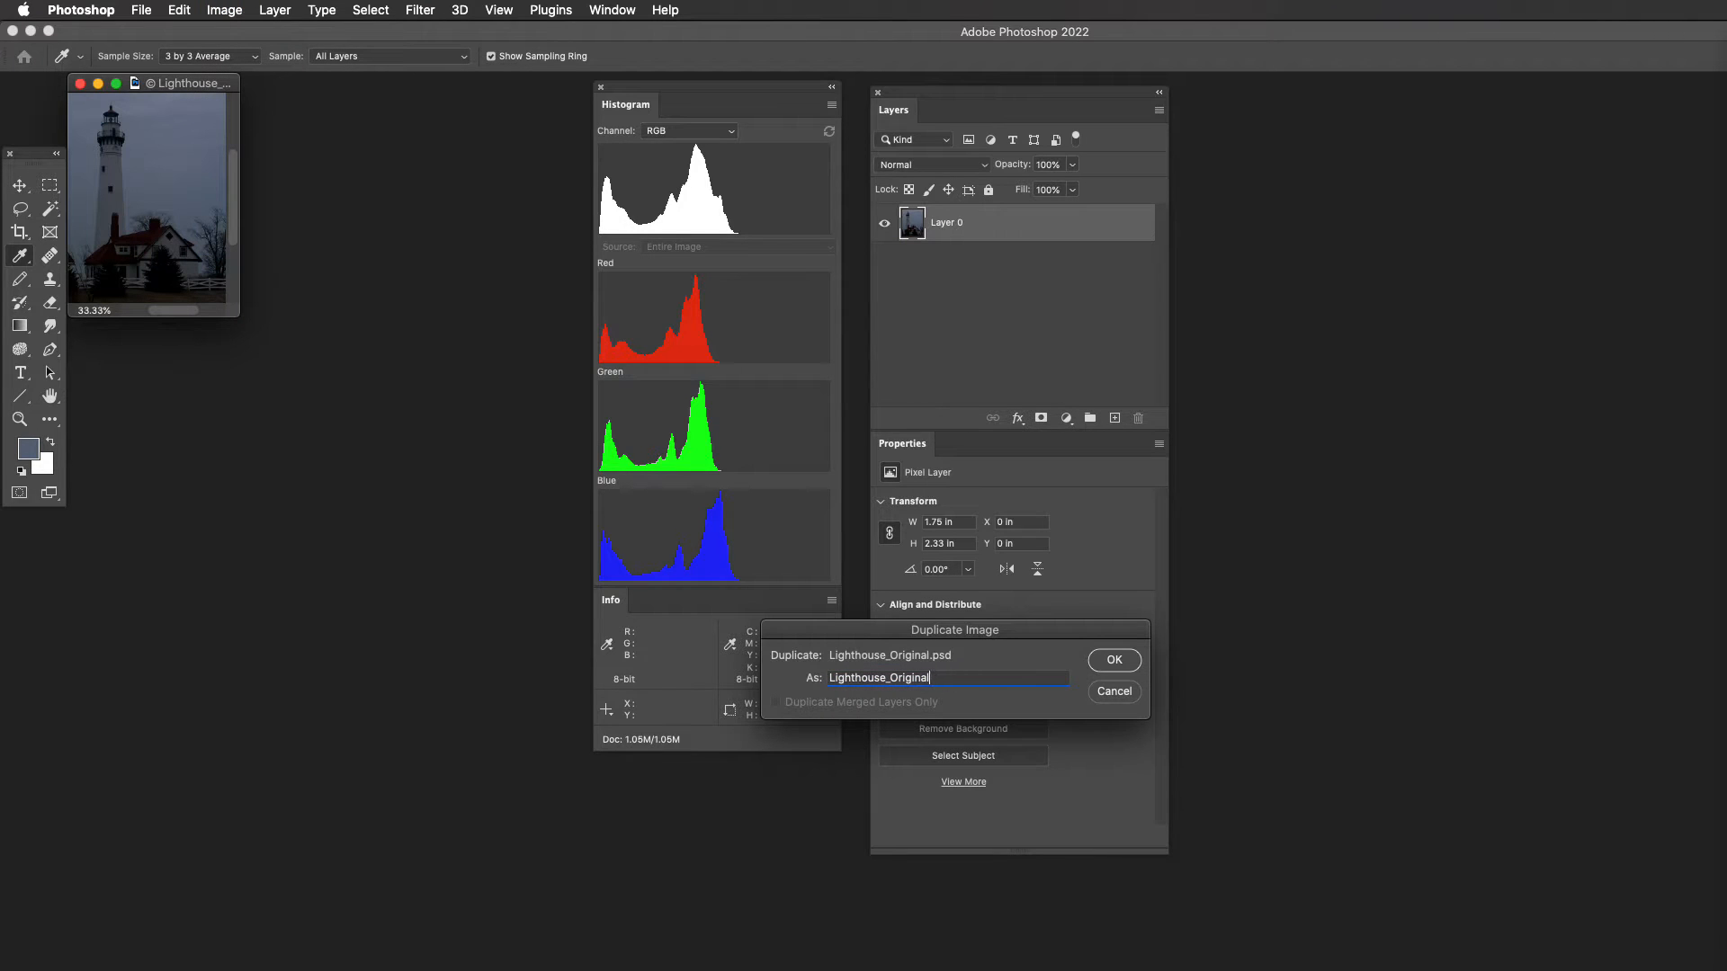
pyautogui.press('BackSpace')
pyautogui.press('BackSpace')
pyautogui.press('BackSpace')
pyautogui.press('BackSpace')
pyautogui.press('BackSpace')
pyautogui.press('BackSpace')
pyautogui.write('Working')
pyautogui.press('Return')
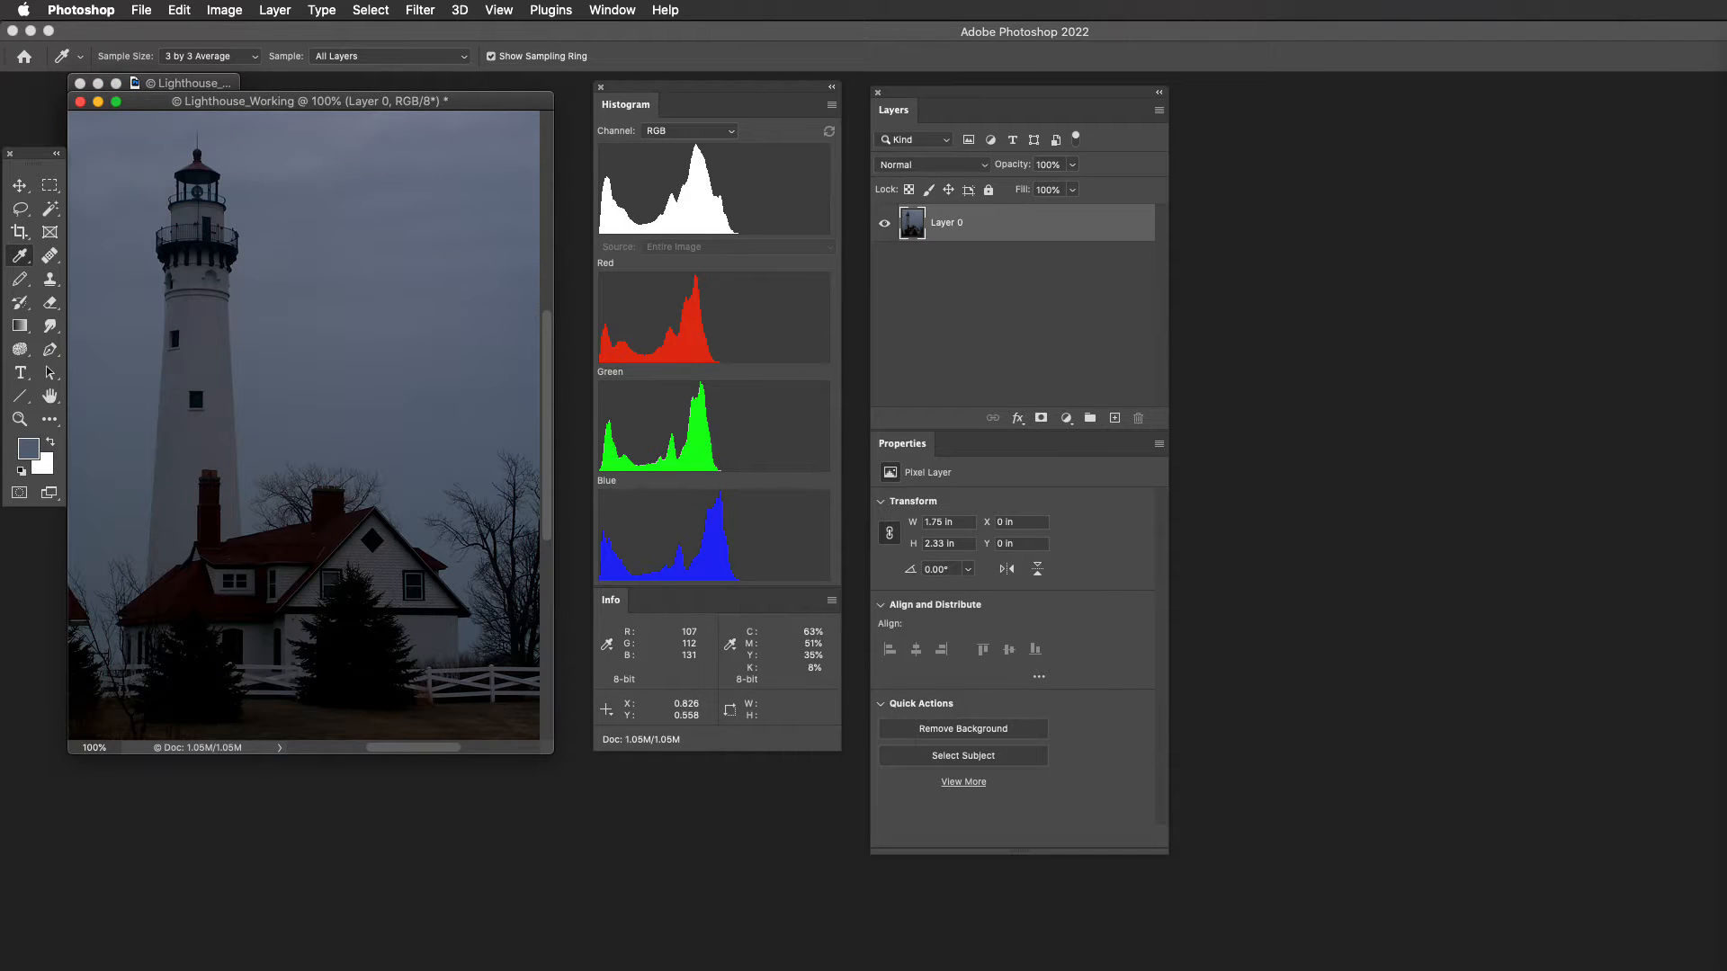
# - Position the lighthouse within the Lighthouse_Working window and move that window over the original document's window
pyautogui.scroll(5, 140, 130)
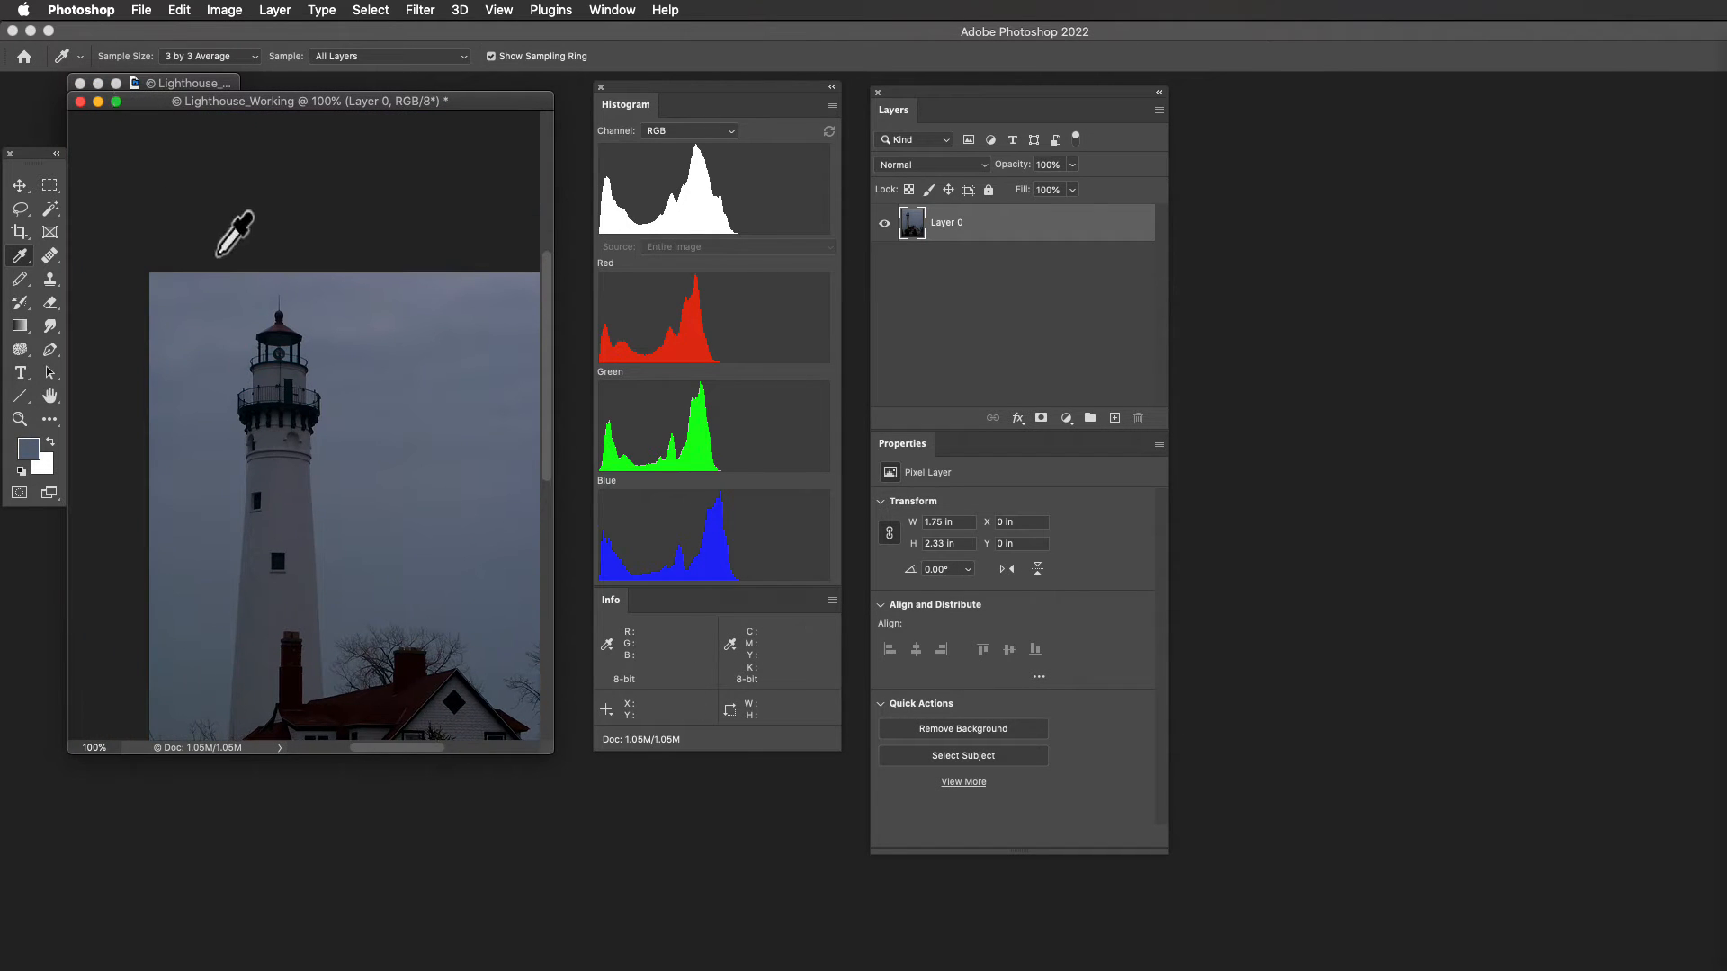
pyautogui.scroll(-2, 216, 256)
pyautogui.scroll(-3, 232, 236)
pyautogui.hscroll(2, 232, 235)
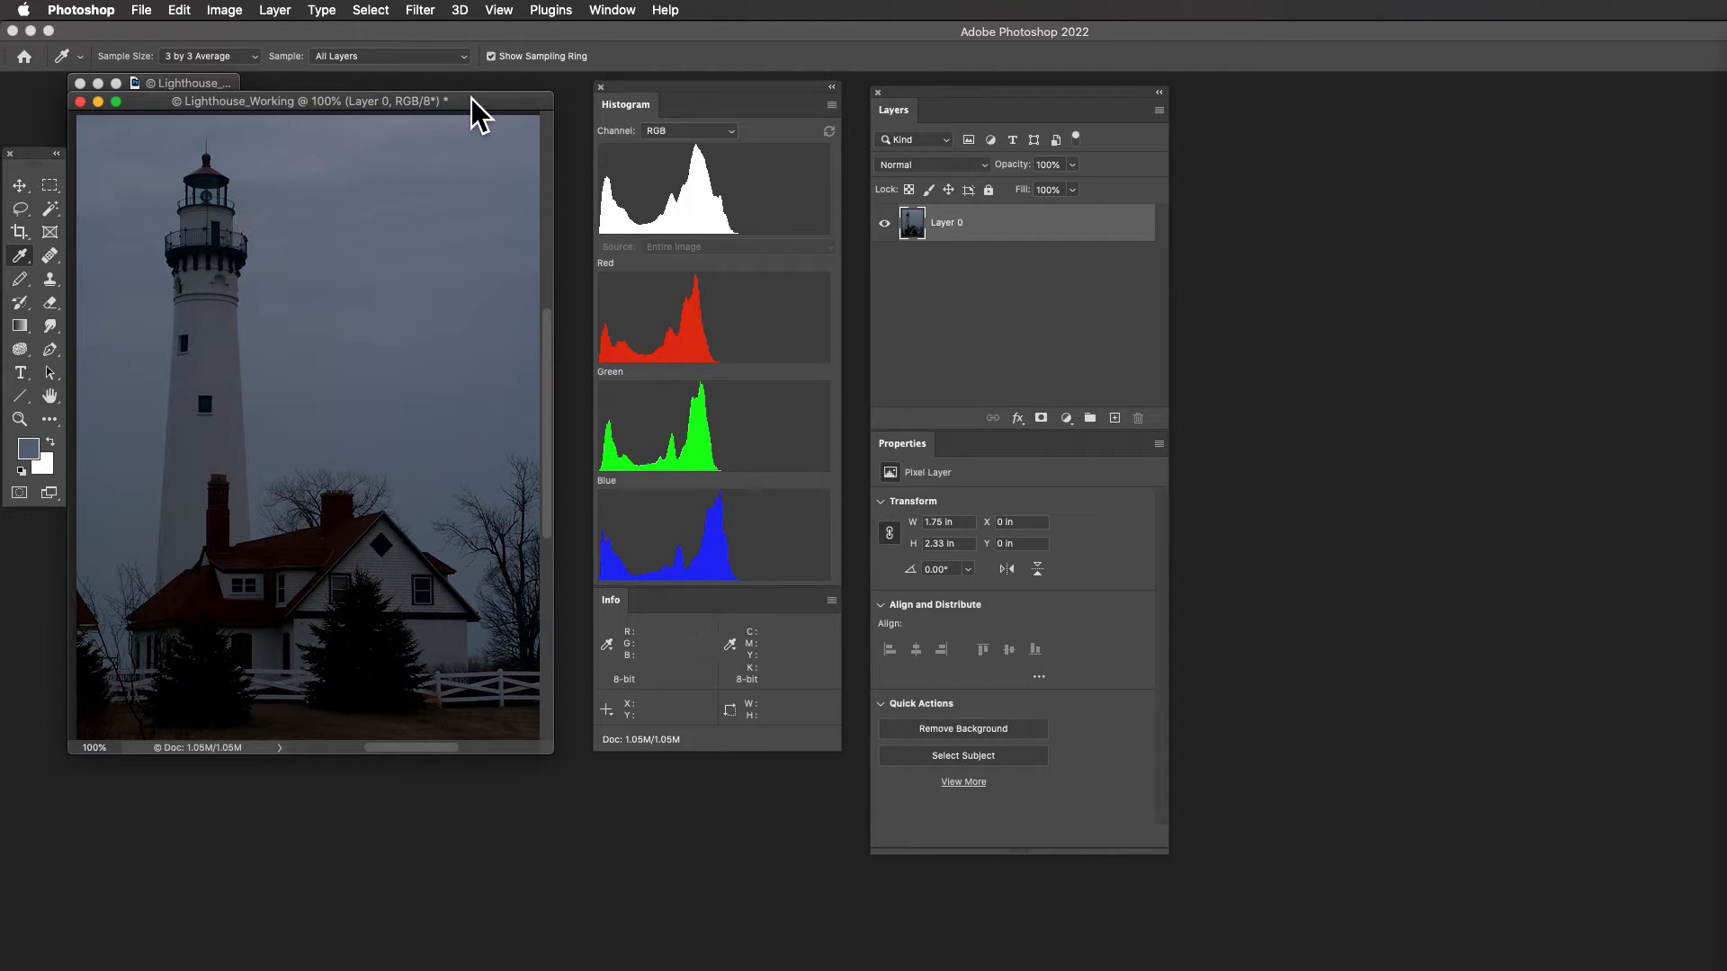
pyautogui.moveTo(471, 101)
pyautogui.mouseDown()
pyautogui.moveTo(485, 358)
pyautogui.moveTo(459, 202)
pyautogui.moveTo(466, 84)
pyautogui.mouseUp()
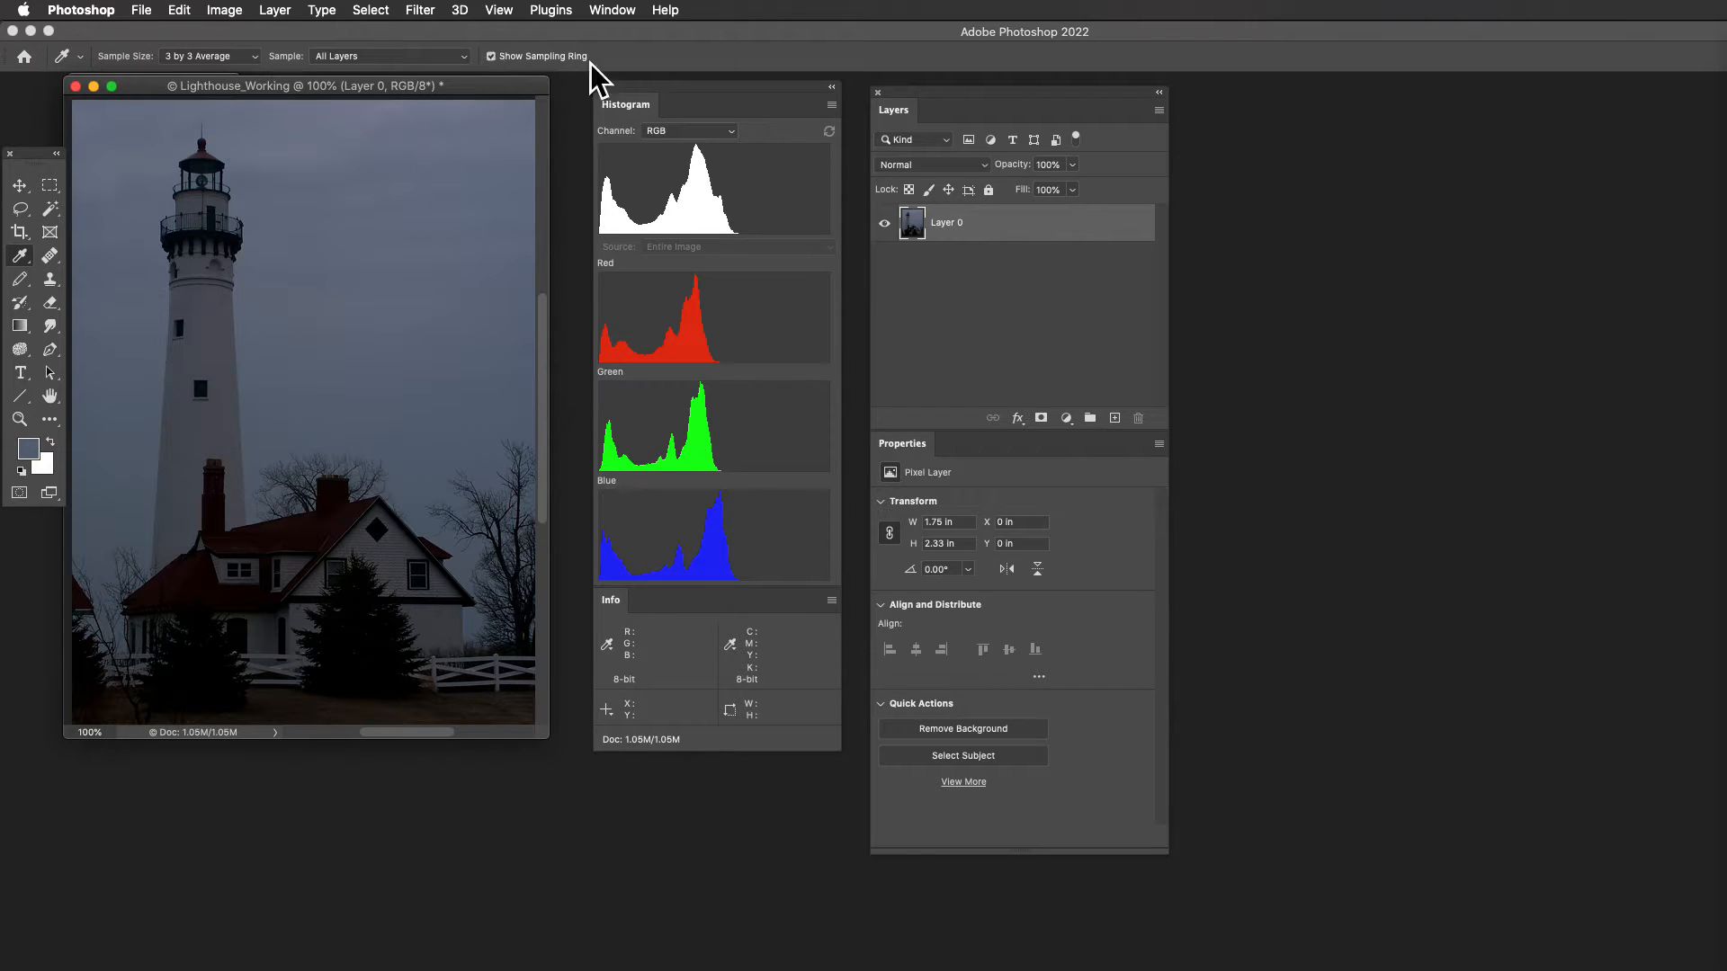
# - Reset the Color Correction workspace and choose 3 by 3 Average as the Eyedropper sample size
pyautogui.click(614, 10)
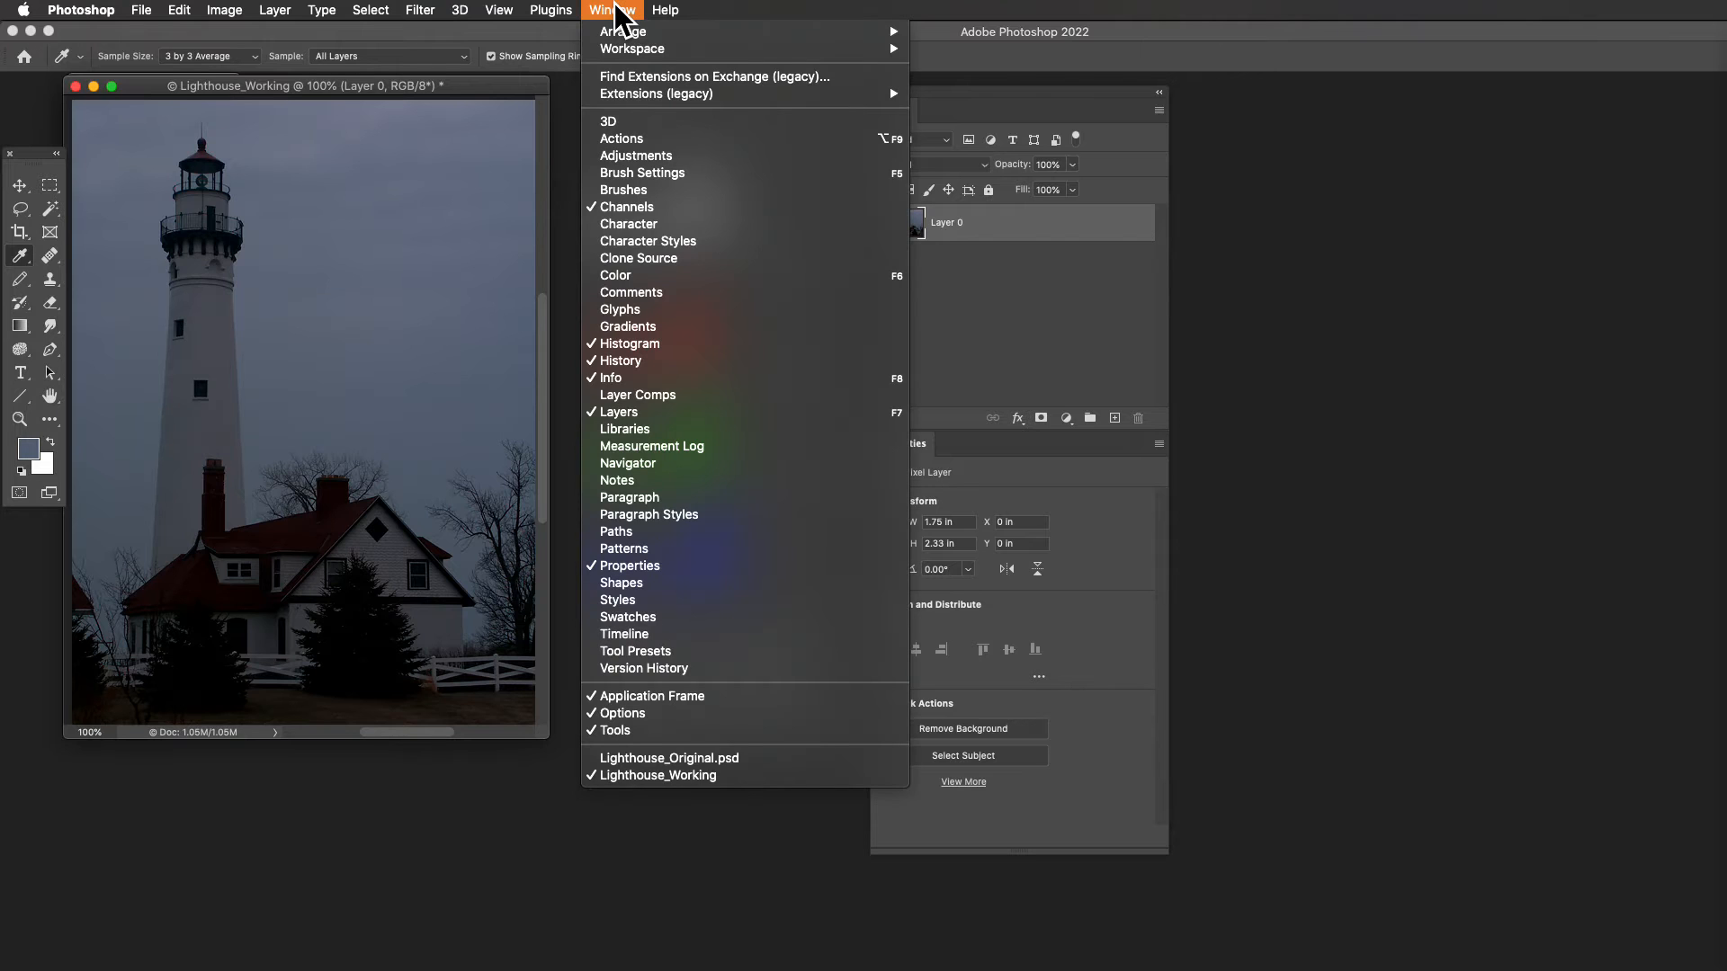
pyautogui.moveTo(624, 45)
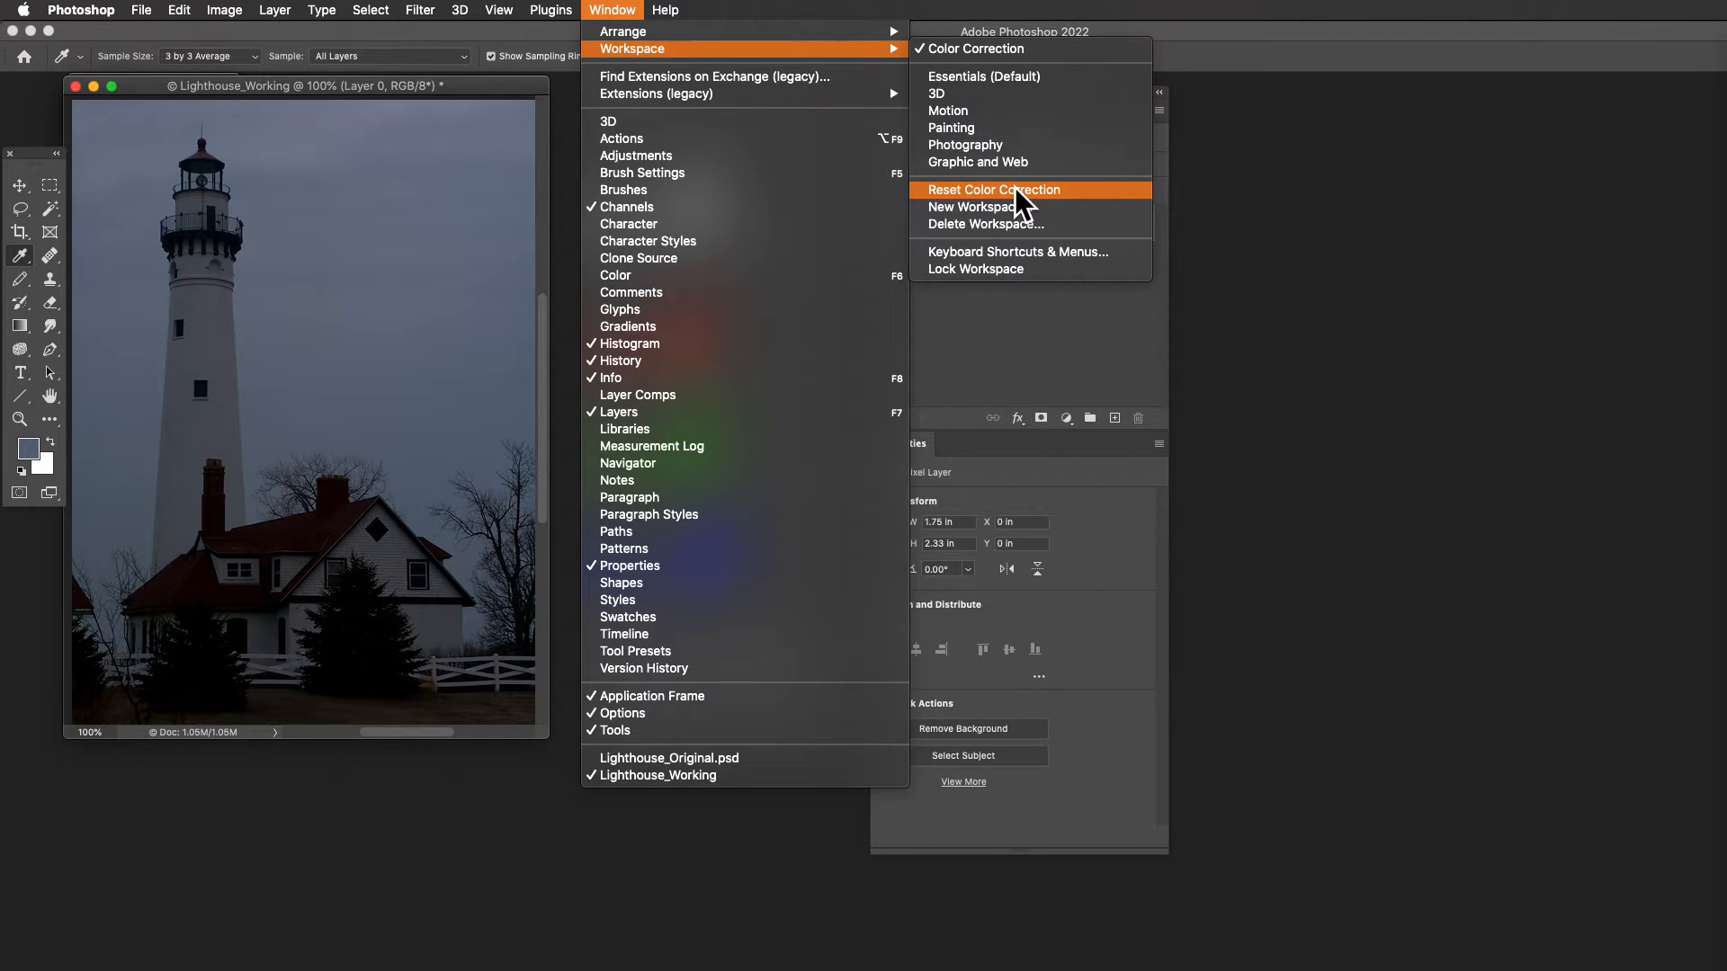
pyautogui.click(1016, 188)
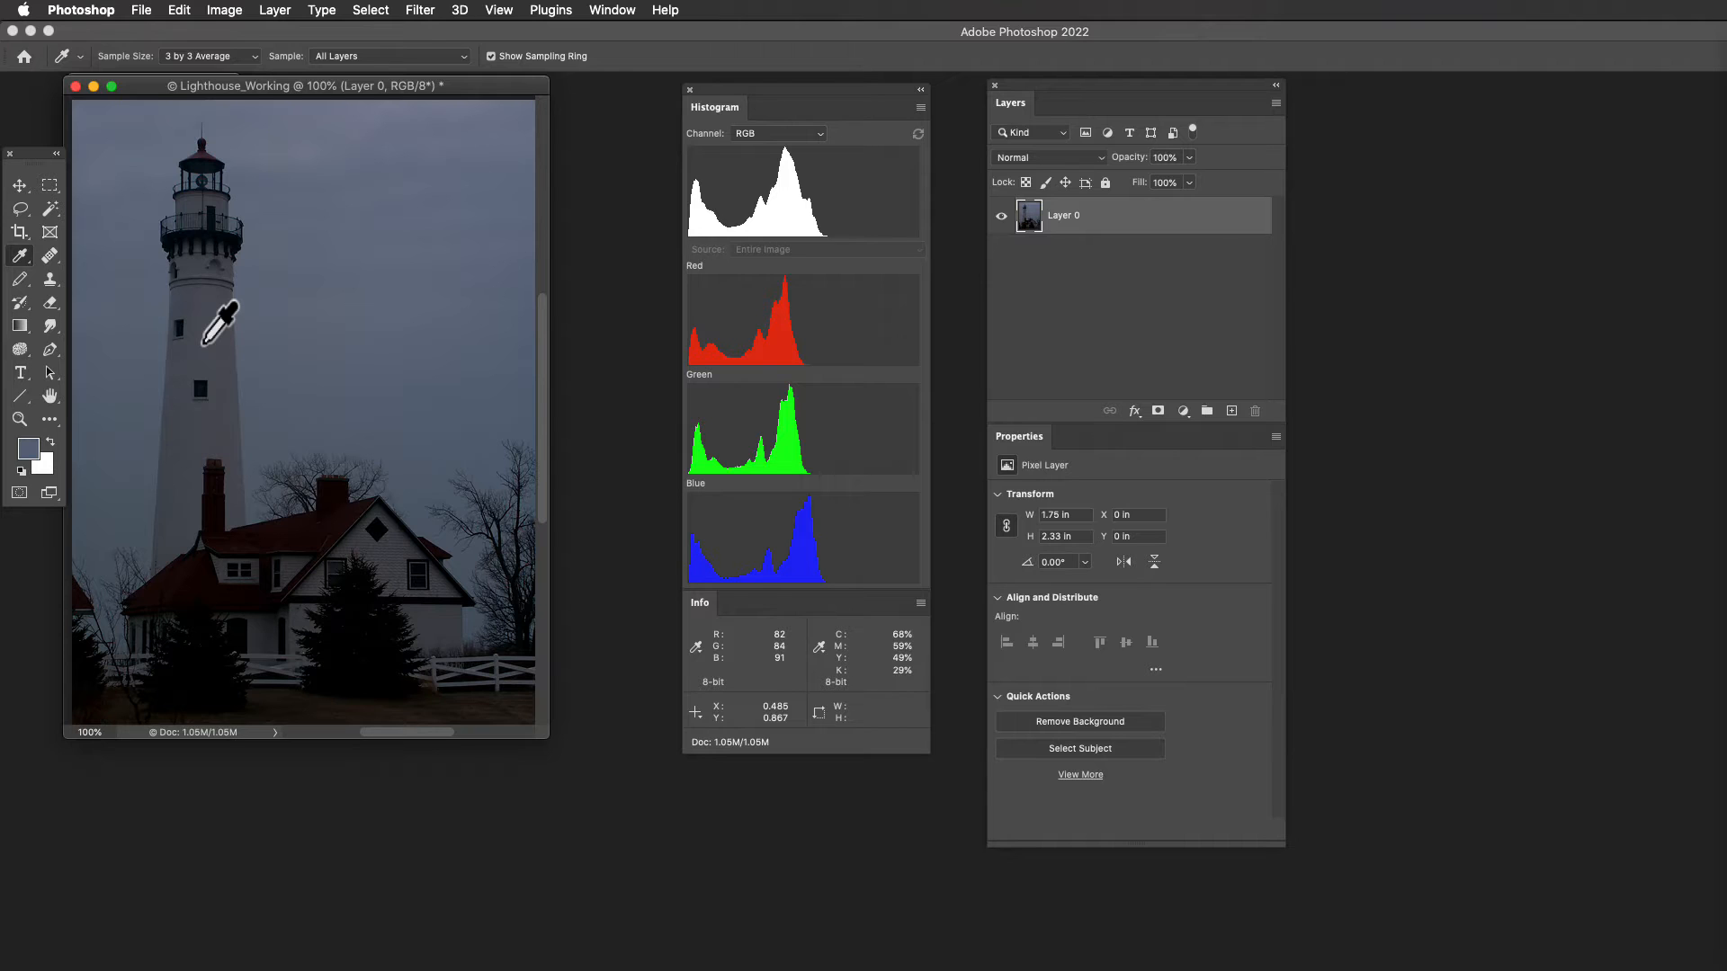
pyautogui.click(208, 59)
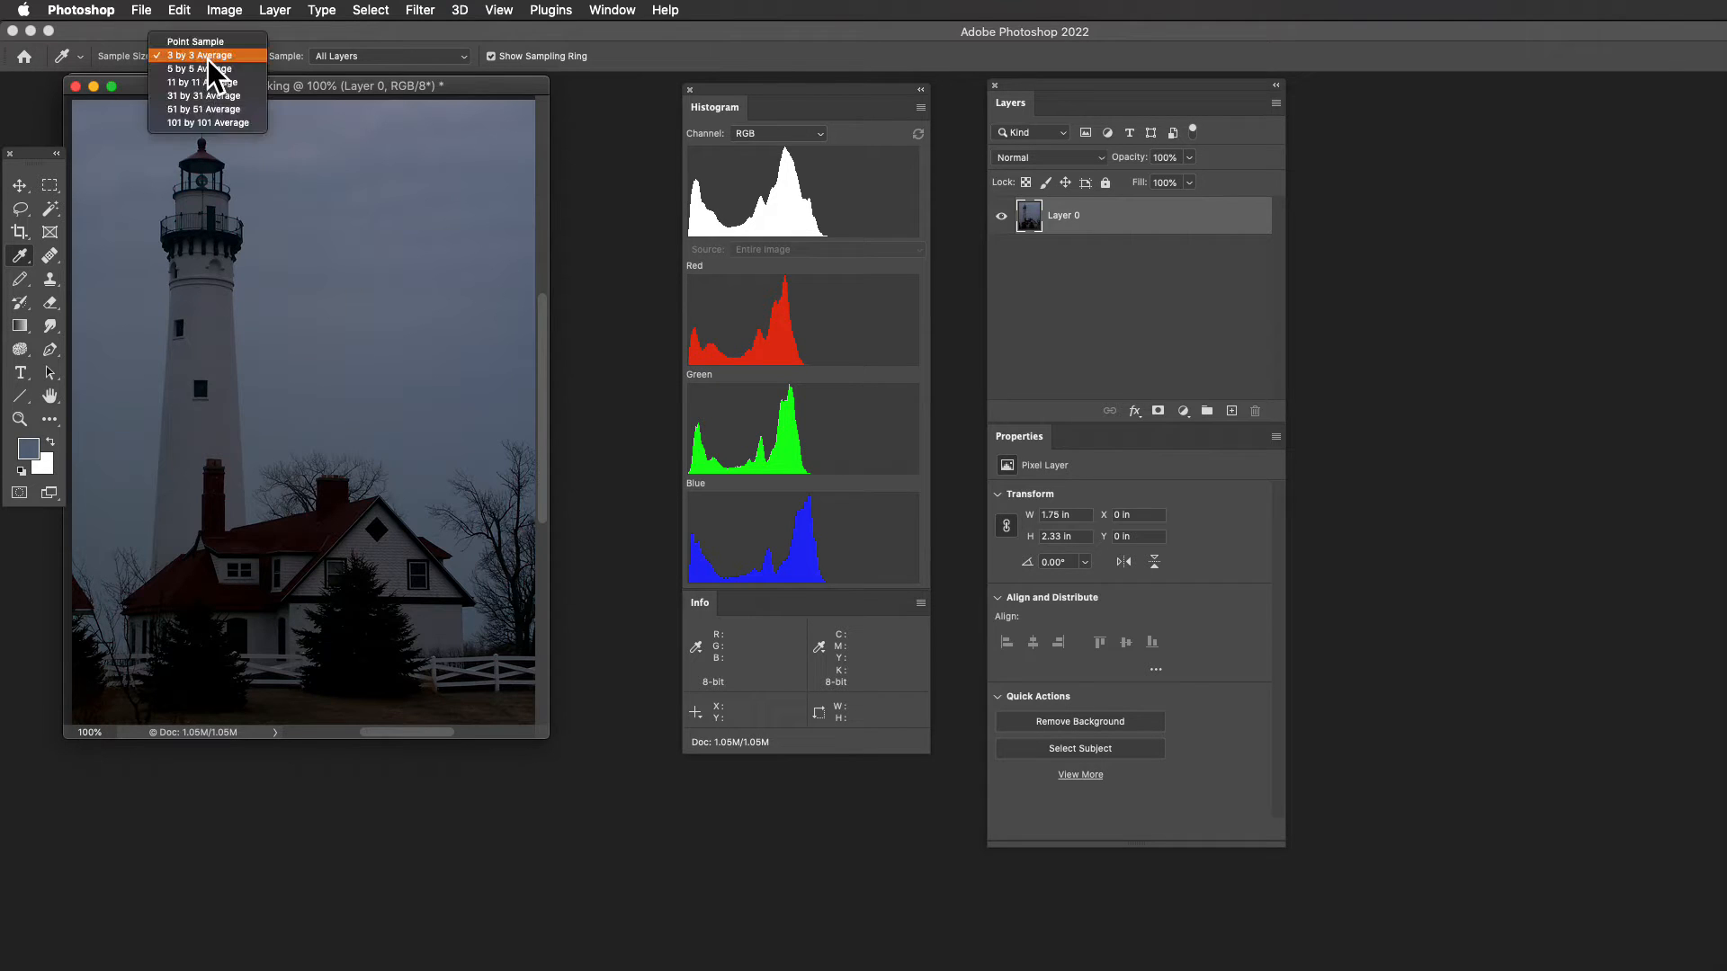
pyautogui.click(206, 57)
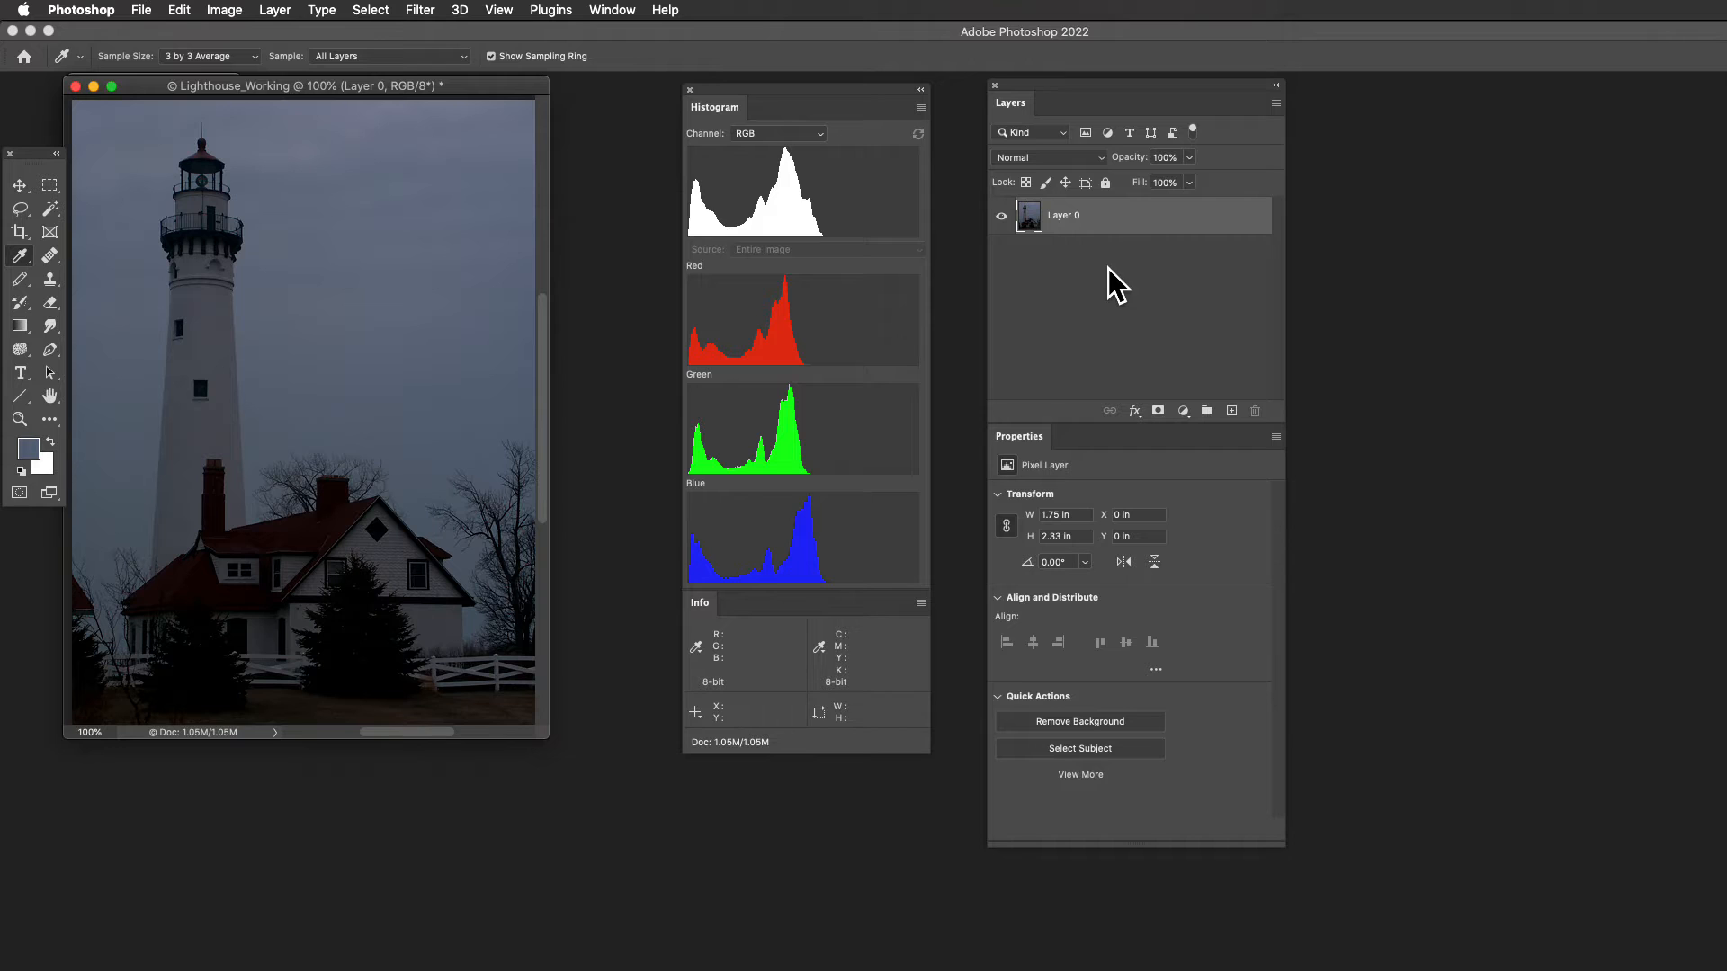
# - Duplicate Layer 0 as a layer named "CC&Tone Adjust" and hide Layer 0
pyautogui.rightClick(1123, 217)
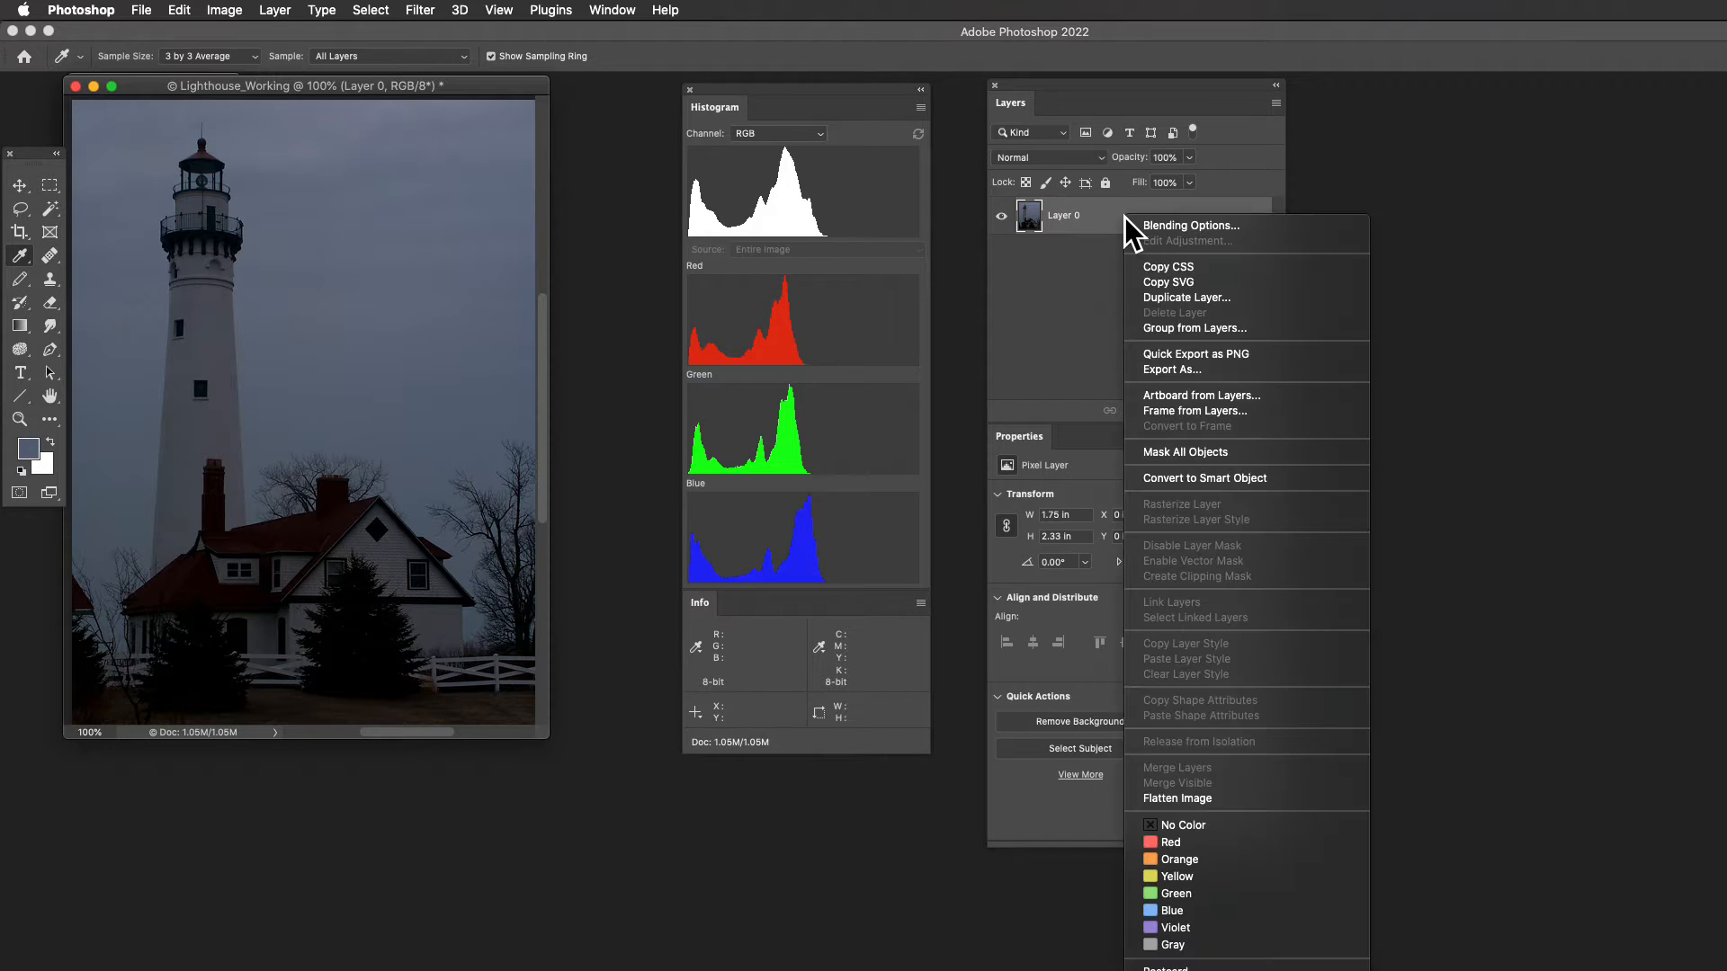
pyautogui.click(1168, 298)
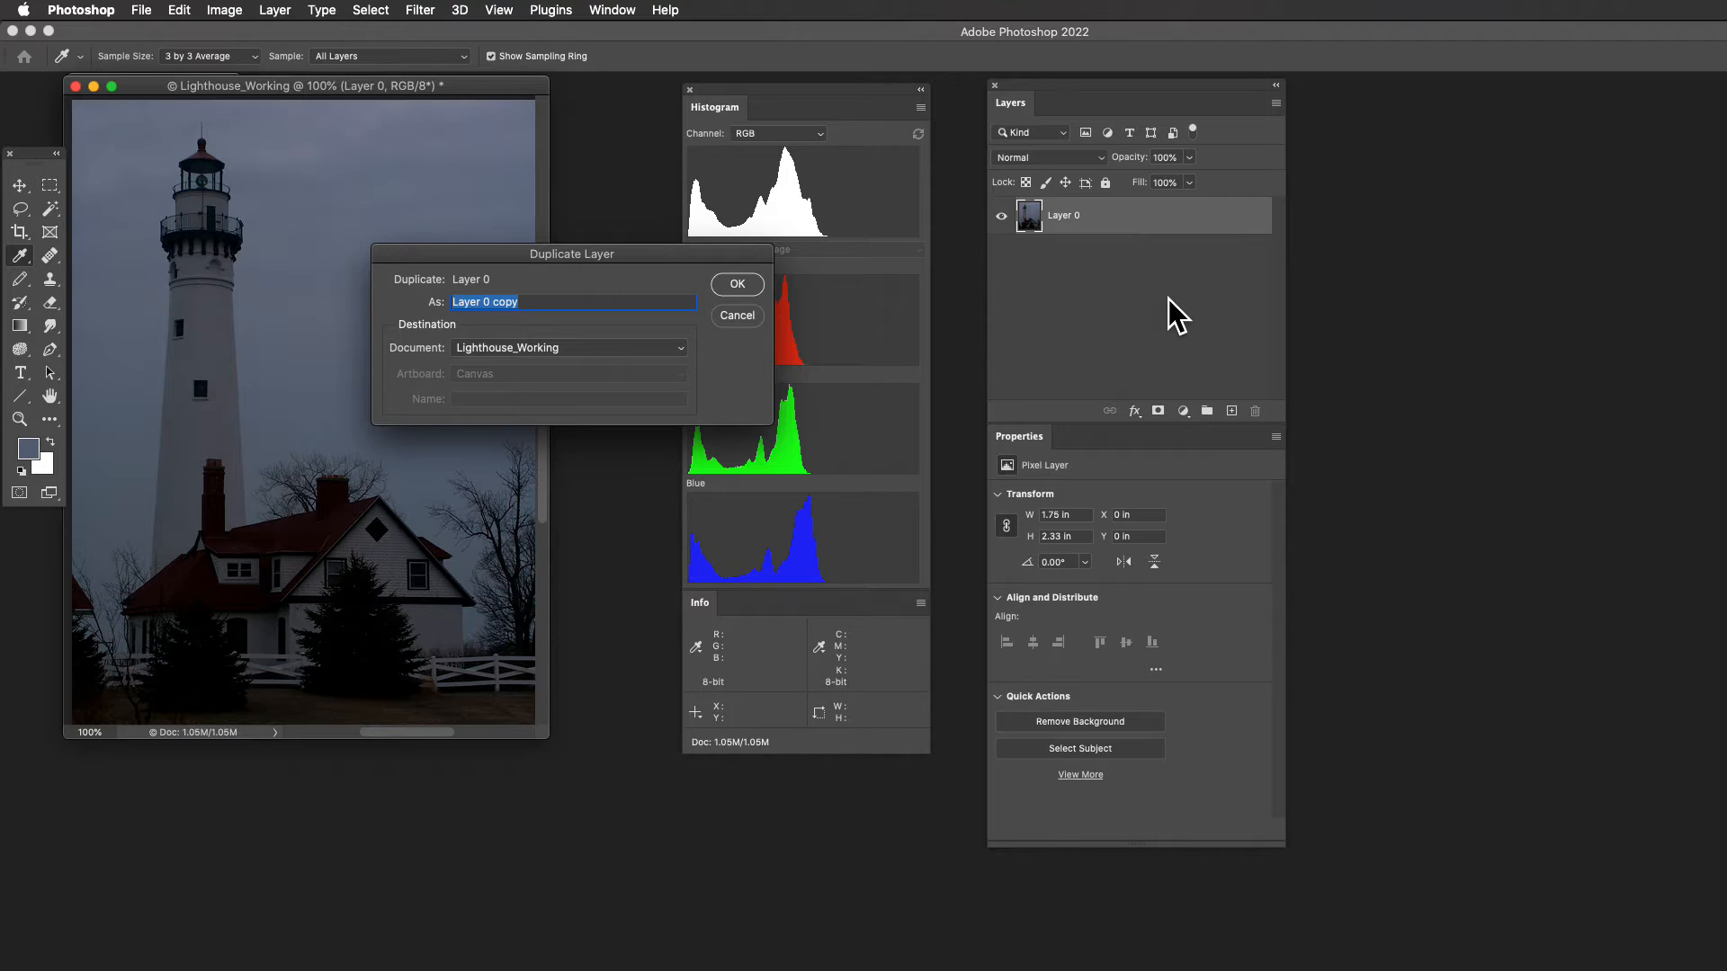
pyautogui.write('CC')
pyautogui.write('&Tone Adjsut')
pyautogui.press('BackSpace')
pyautogui.press('BackSpace')
pyautogui.write('st')
pyautogui.press('Return')
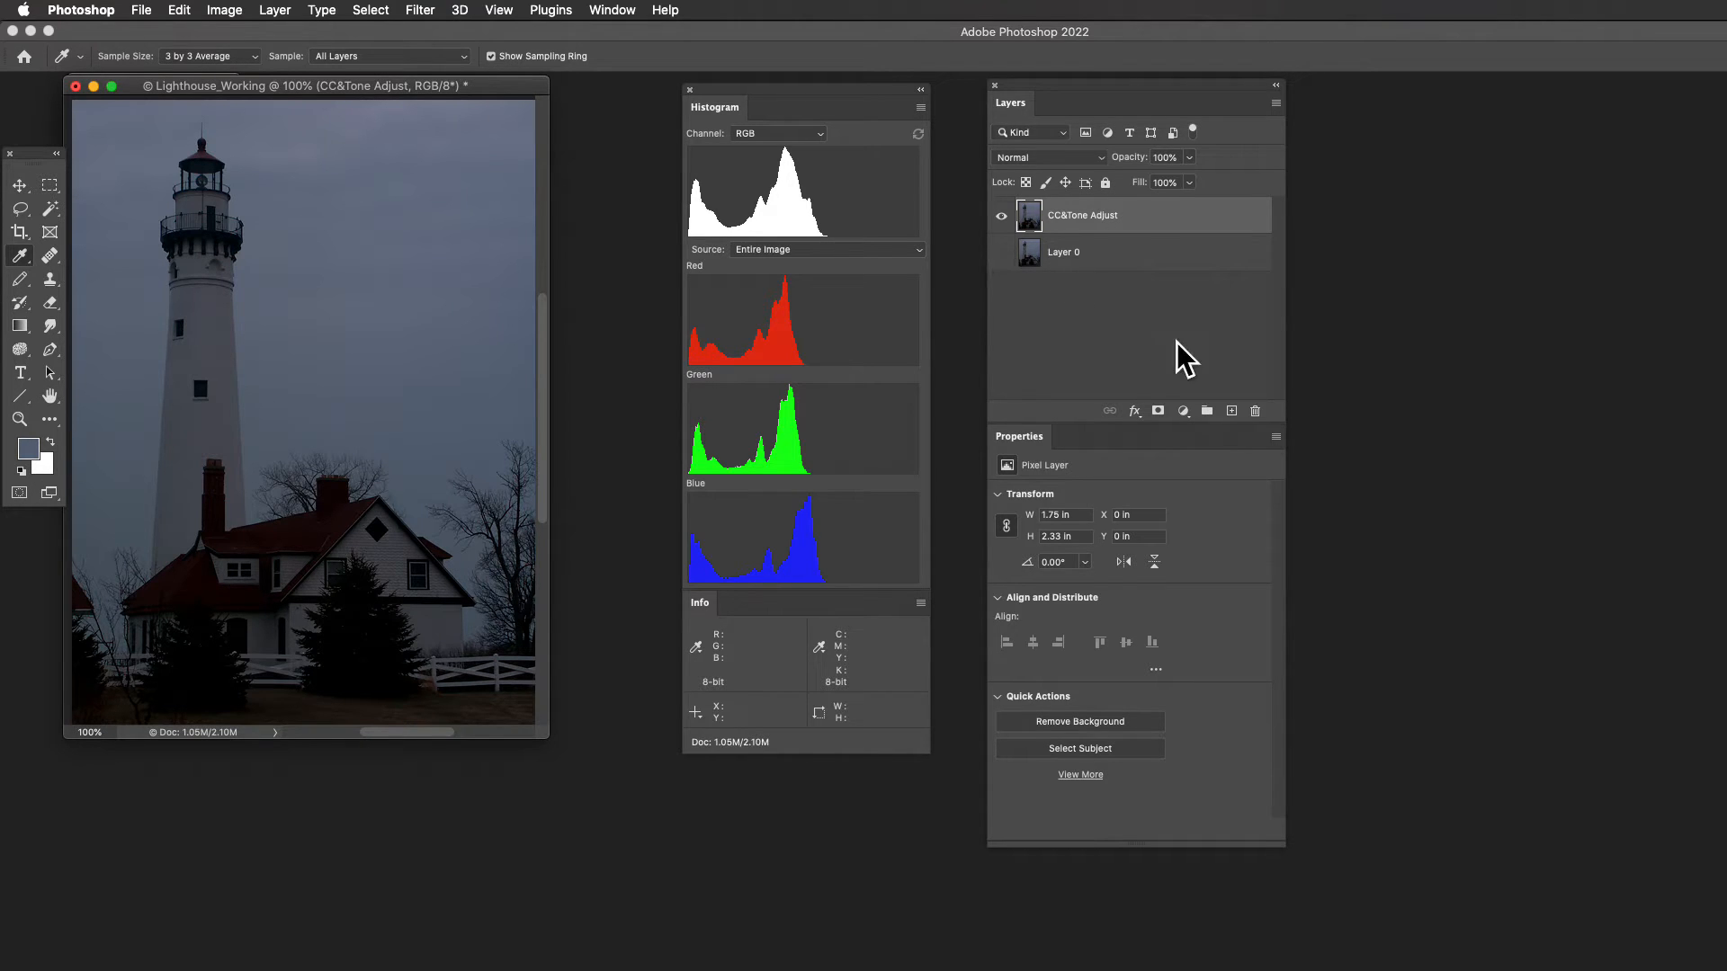
# - Add a Curves adjustment layer above the CC&Tone Adjust layer
pyautogui.click(1183, 410)
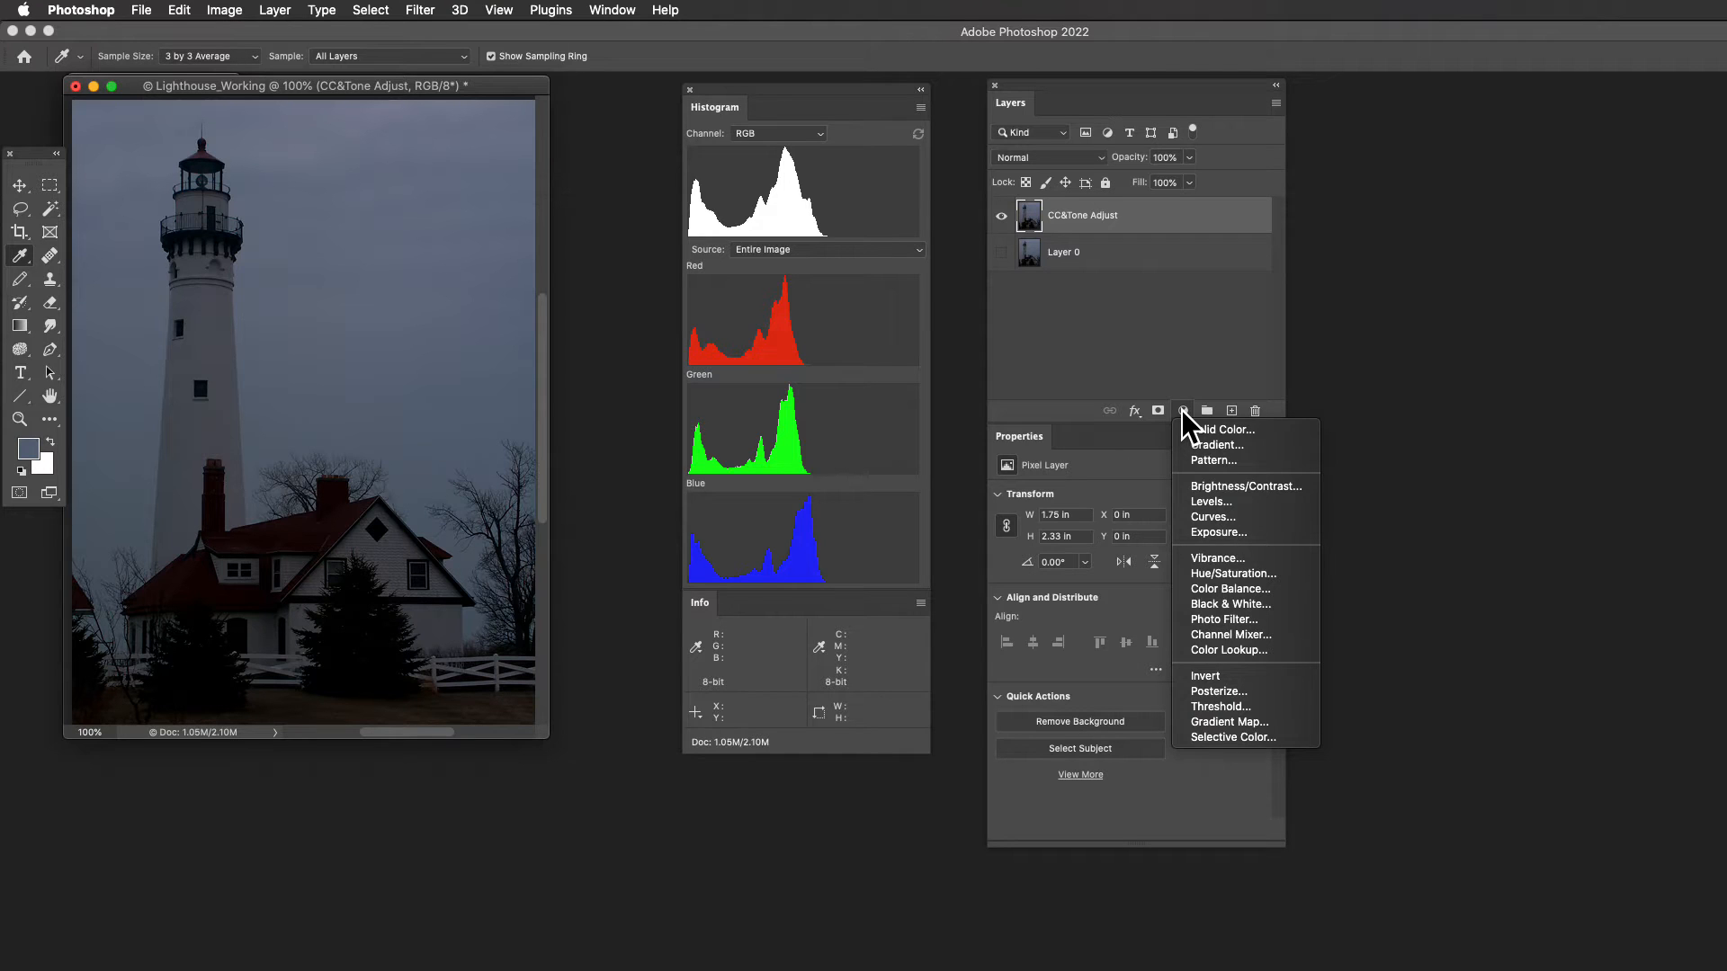
pyautogui.click(1257, 516)
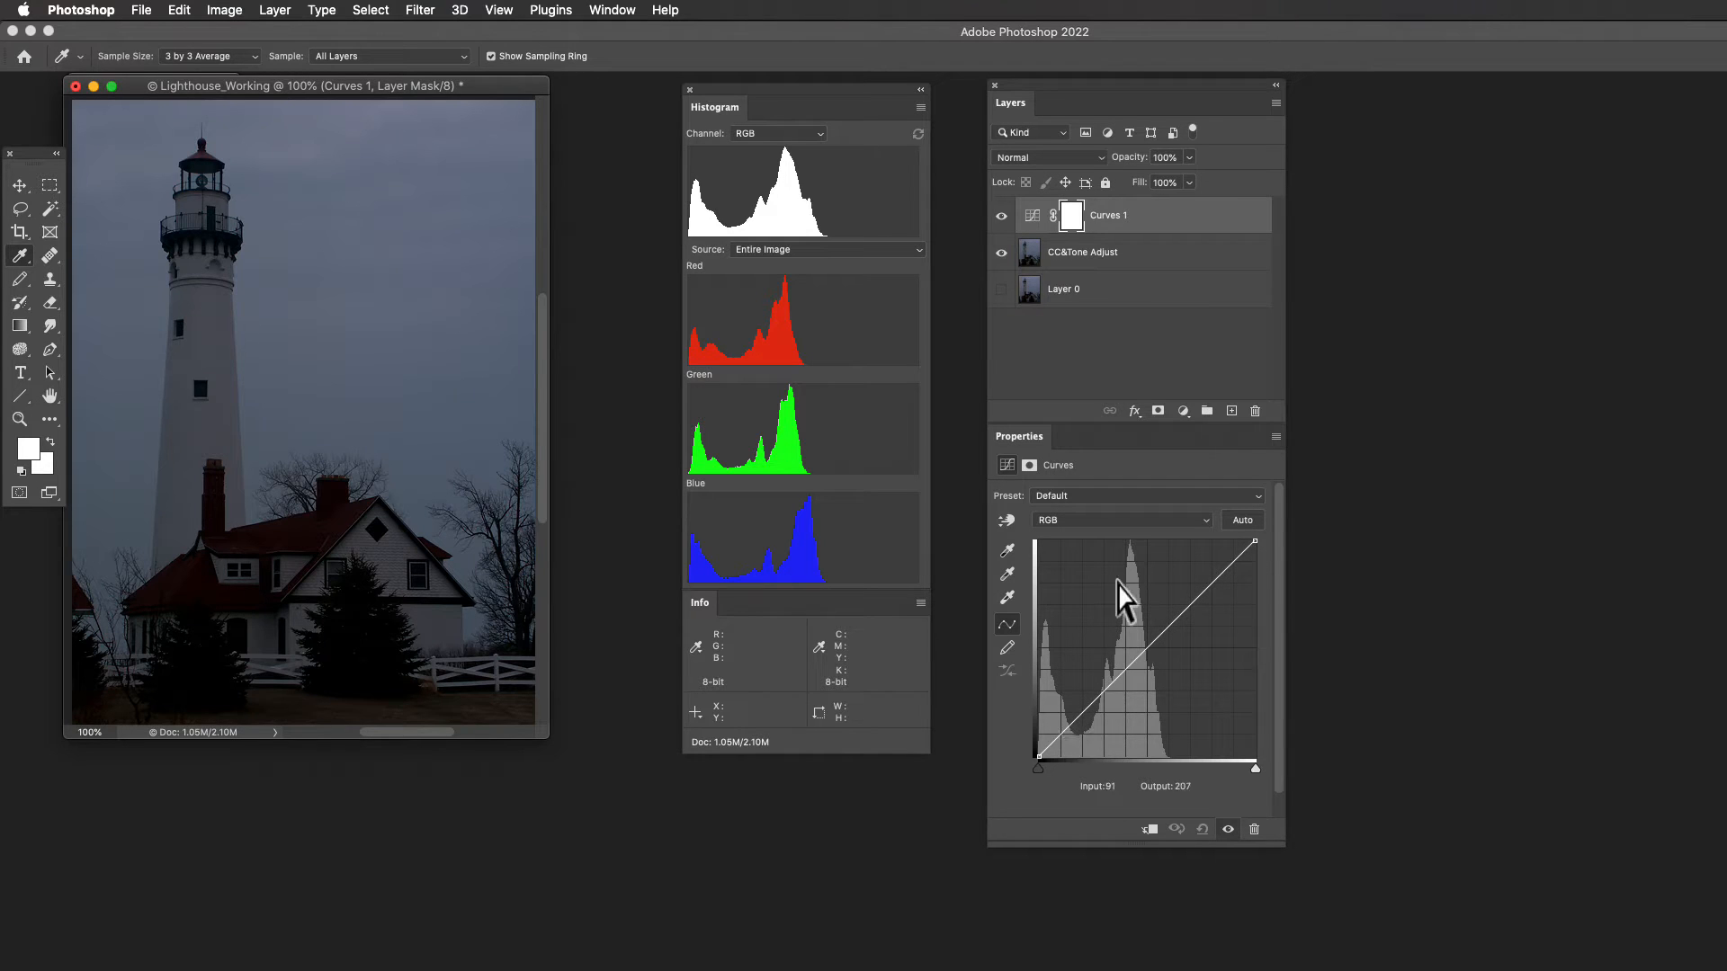
# - Examine the Curves adjustment's histogram in the composite RGB, Red and Blue channels
pyautogui.click(1130, 519)
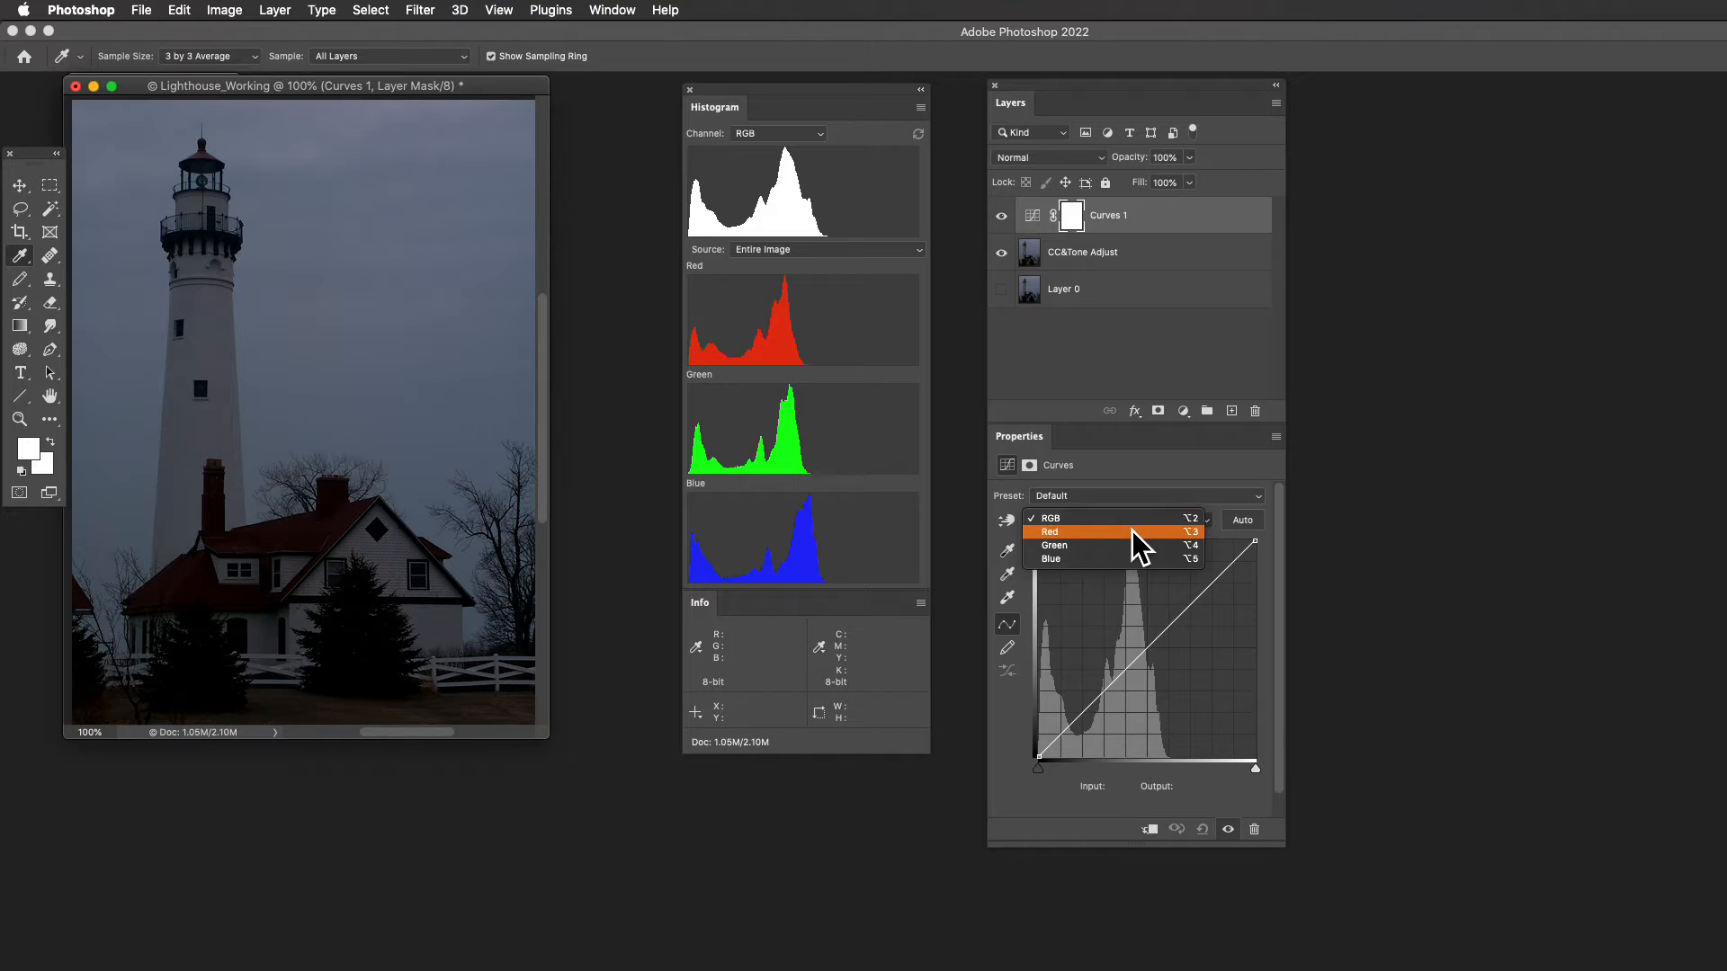
pyautogui.click(1132, 532)
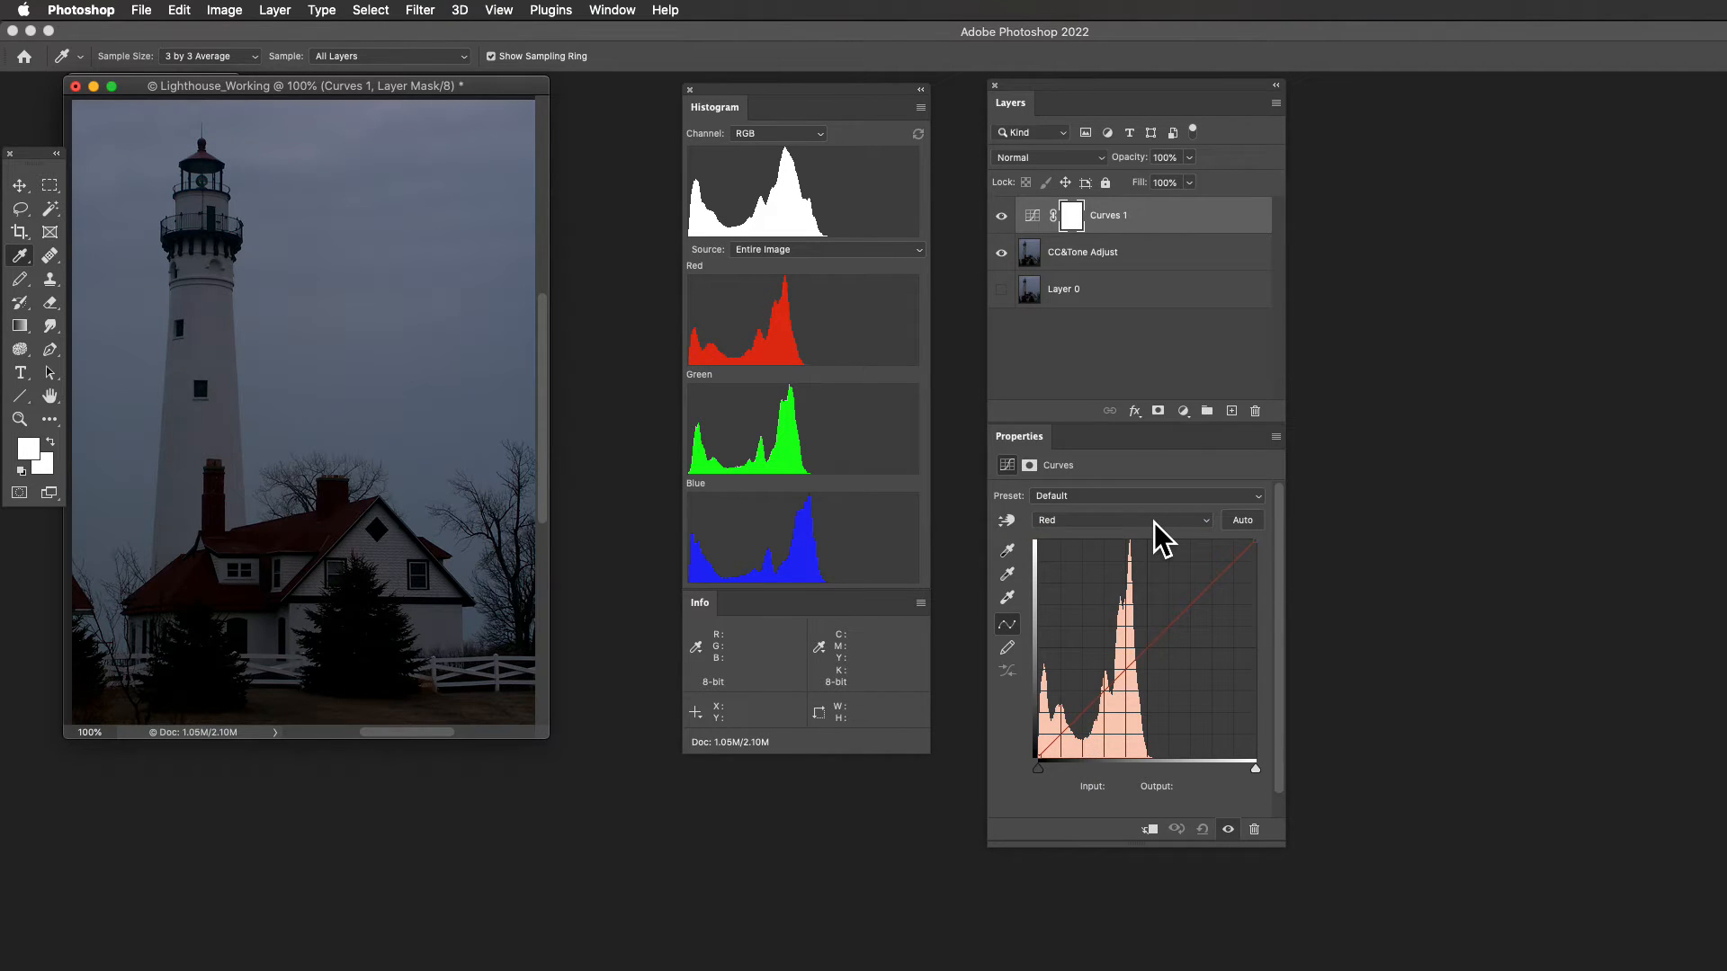
pyautogui.hotkey('alt', '2')
pyautogui.hotkey('alt', '3')
pyautogui.hotkey('alt', '5')
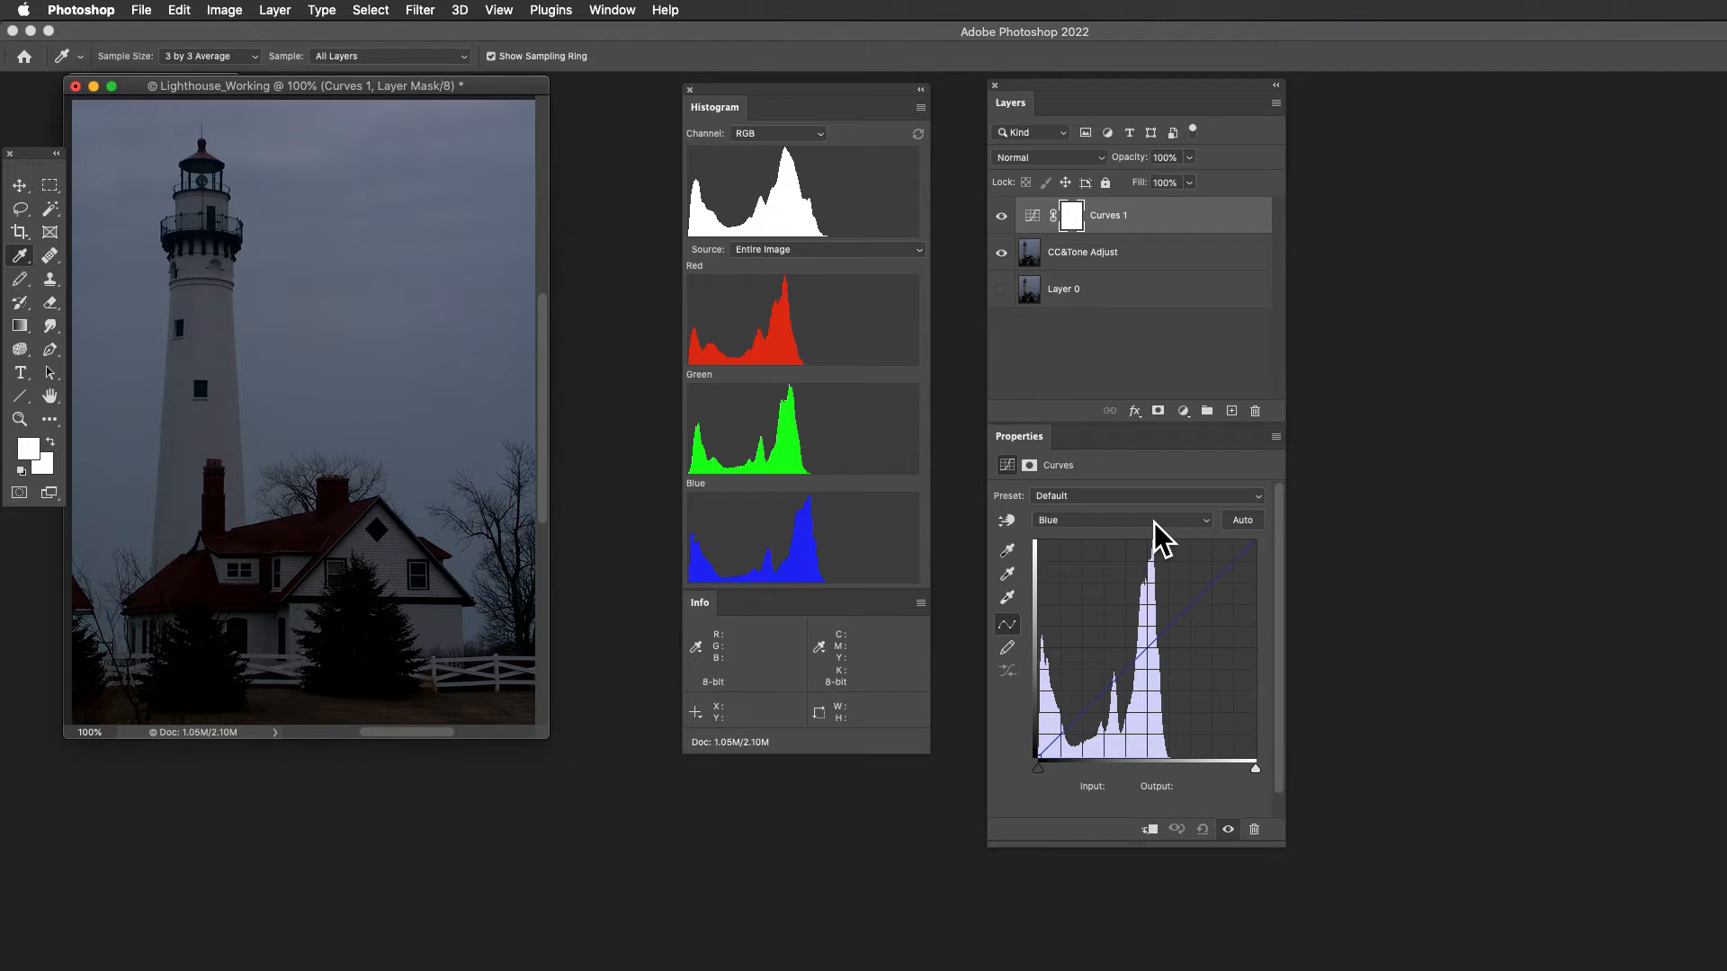
pyautogui.click(1206, 520)
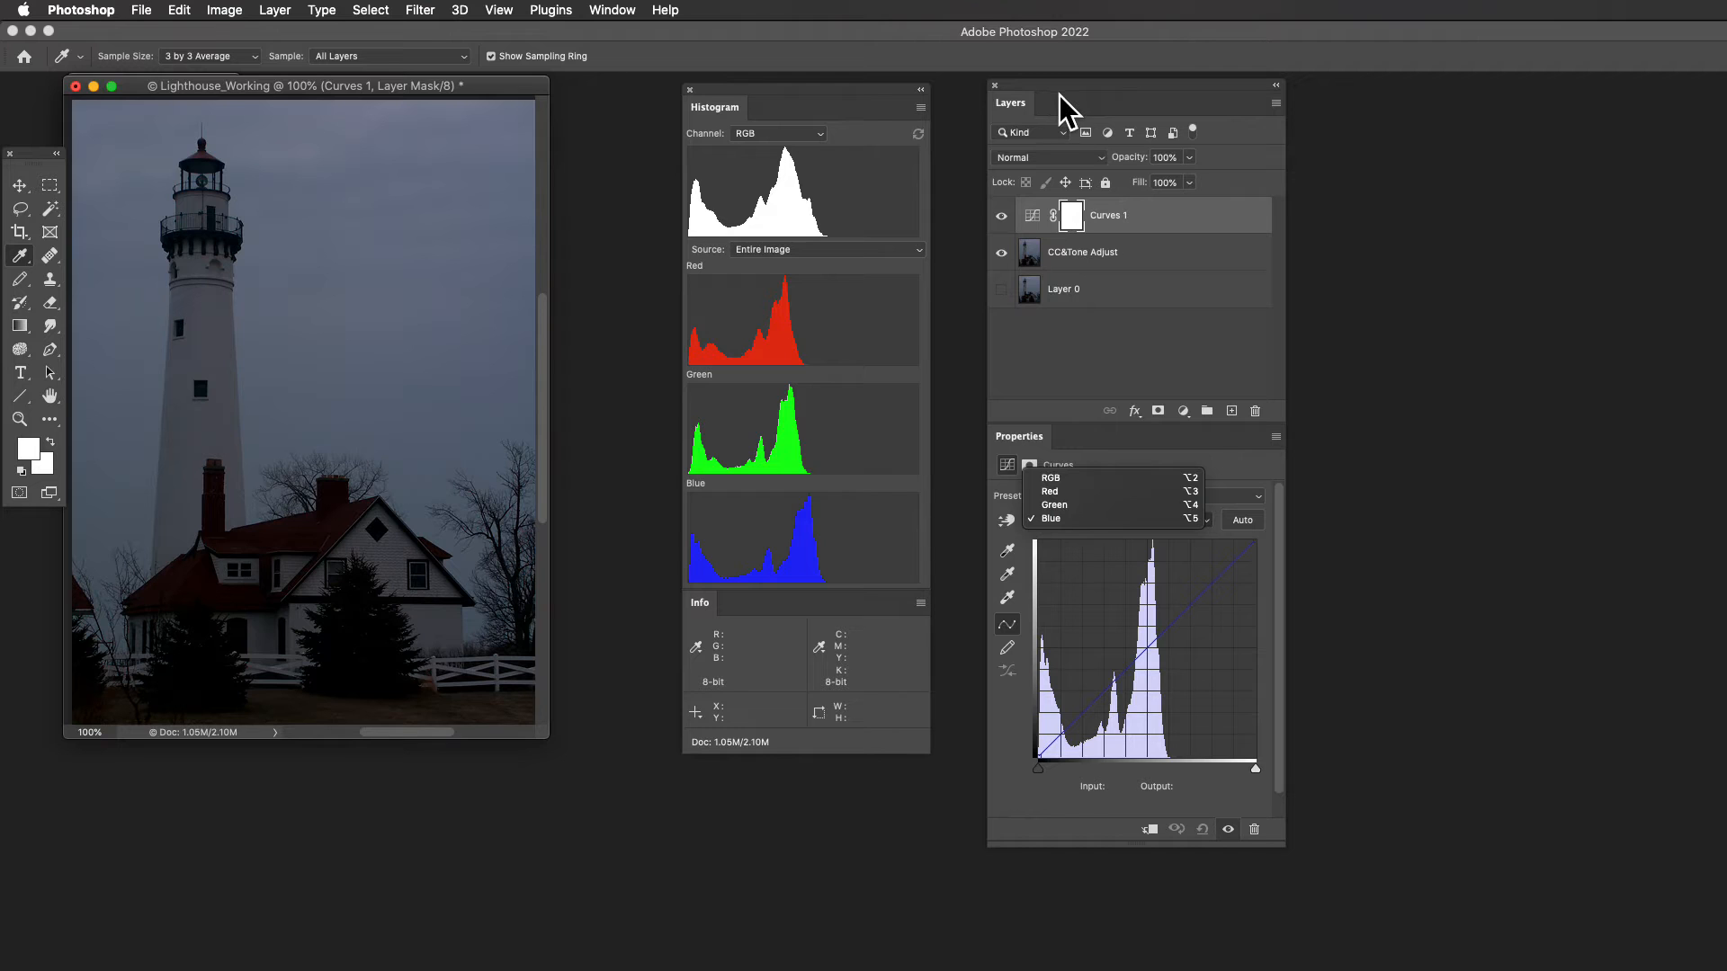
# - Check the properties of the CC&Tone Adjust layer and return to the Curves adjustment's properties
pyautogui.click(1029, 252)
pyautogui.click(1028, 251)
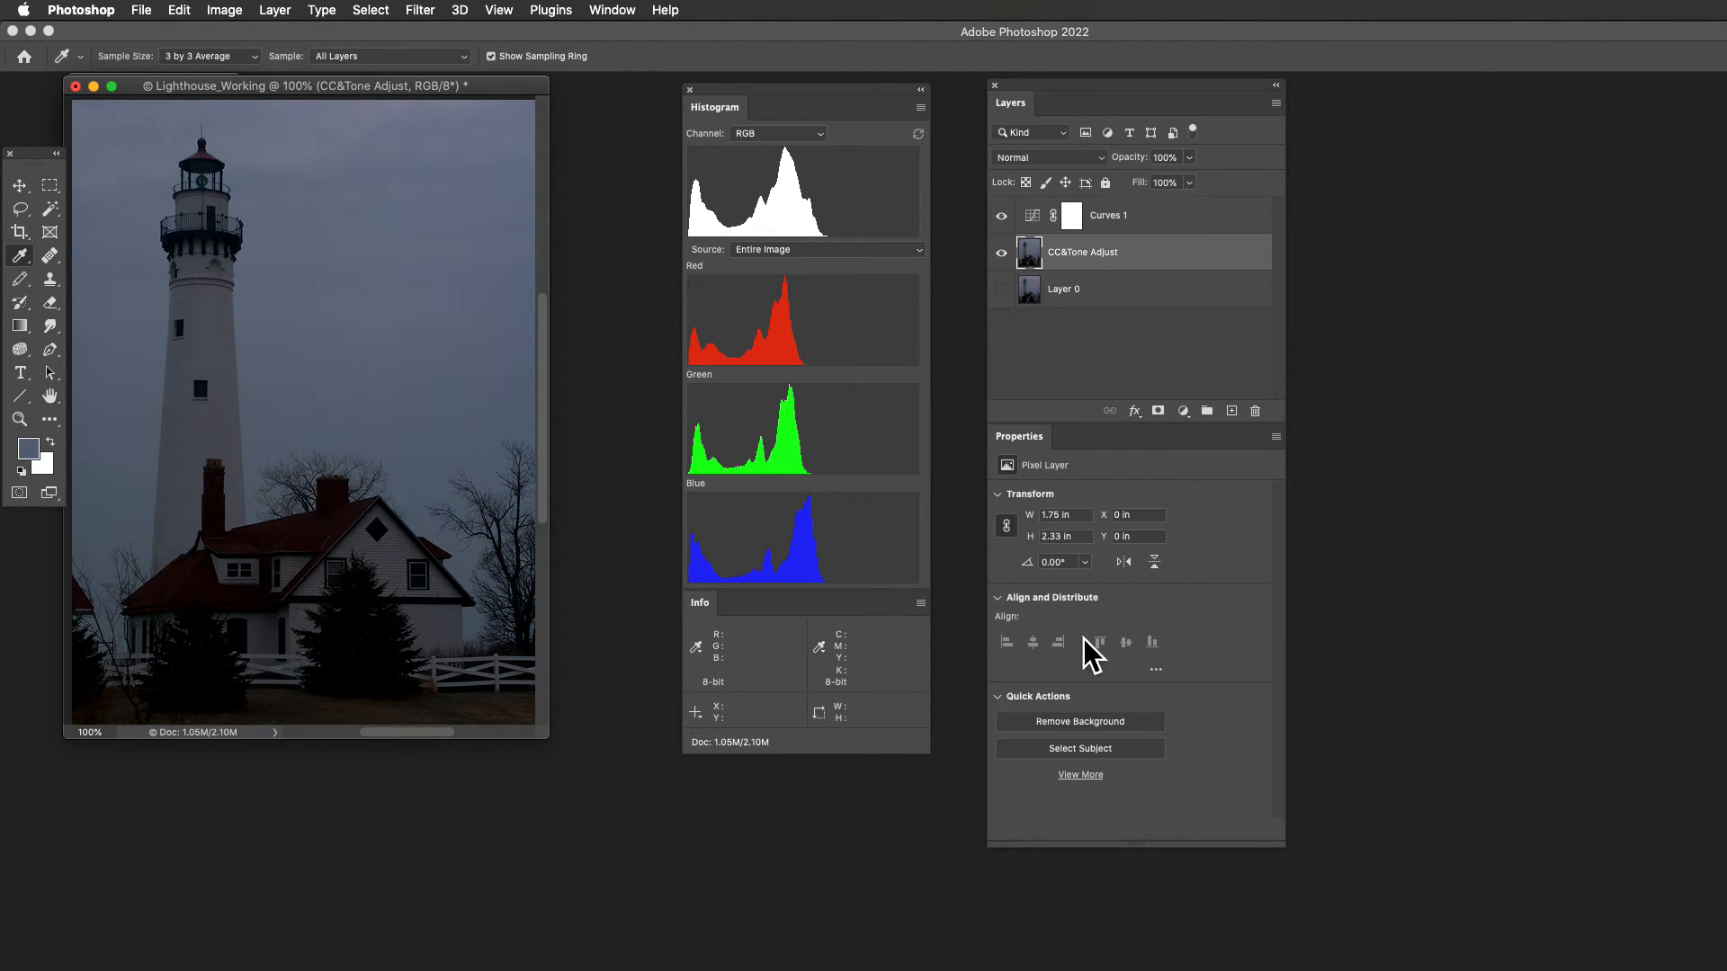
pyautogui.click(1039, 216)
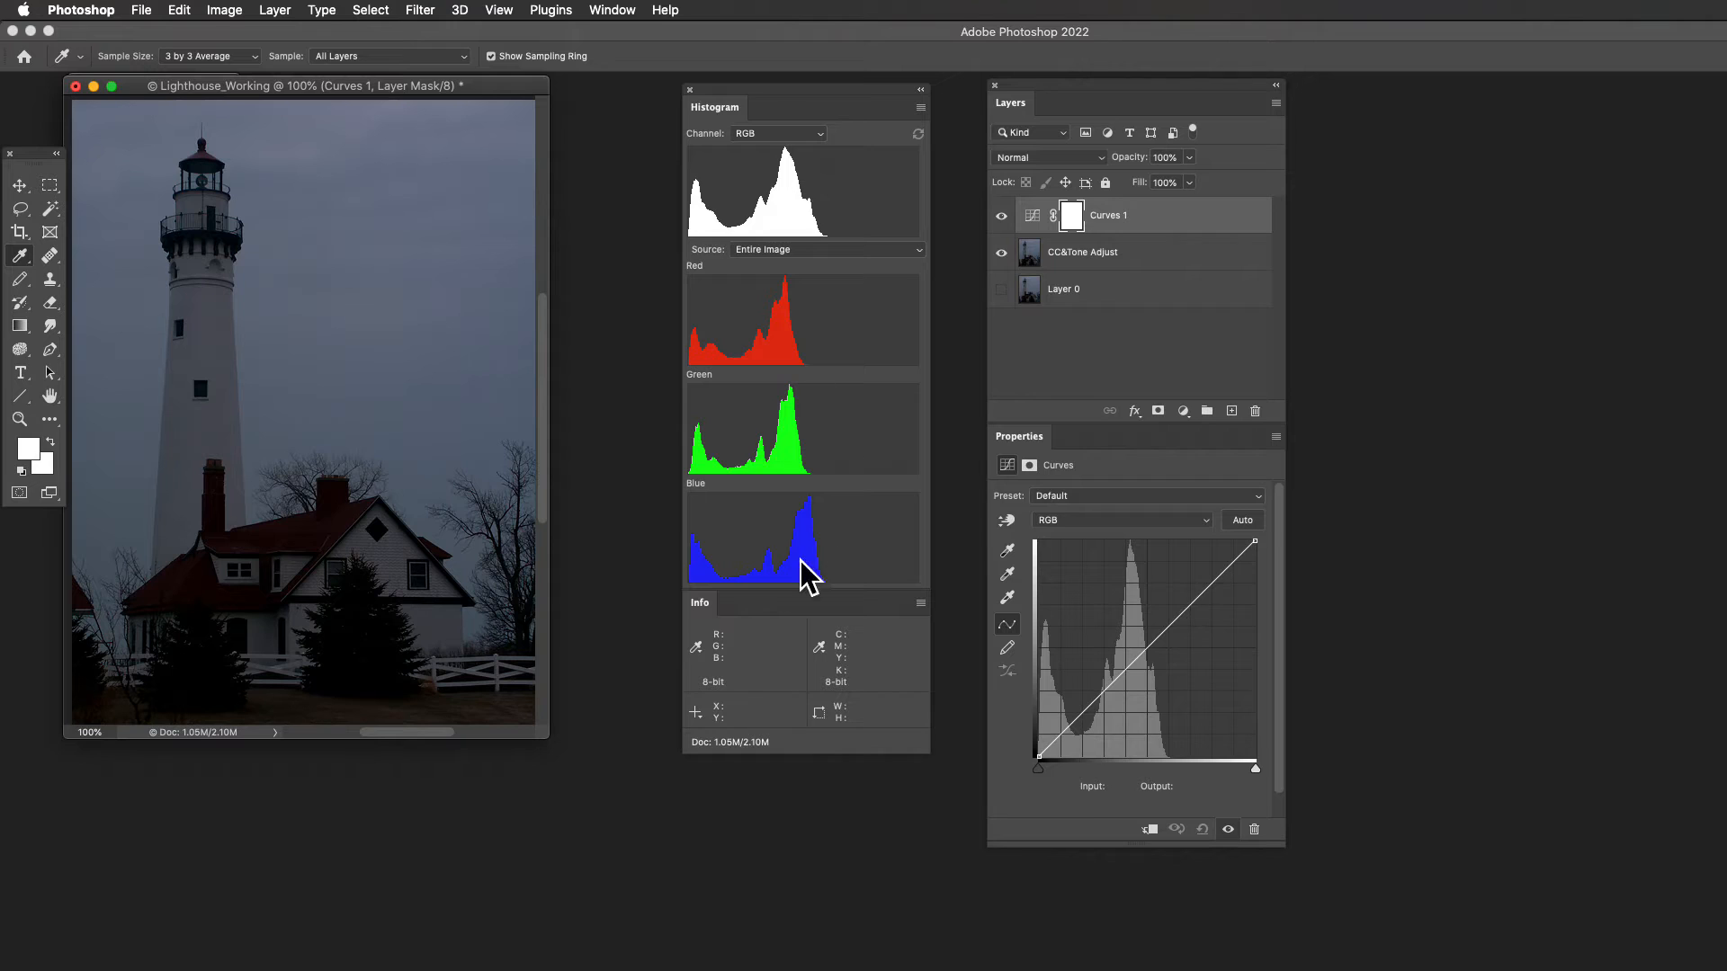
# - Detach the Info panel, dock it again beneath the Histogram panel, and move the panel group closer to the image
pyautogui.moveTo(718, 605); pyautogui.dragTo(689, 694)
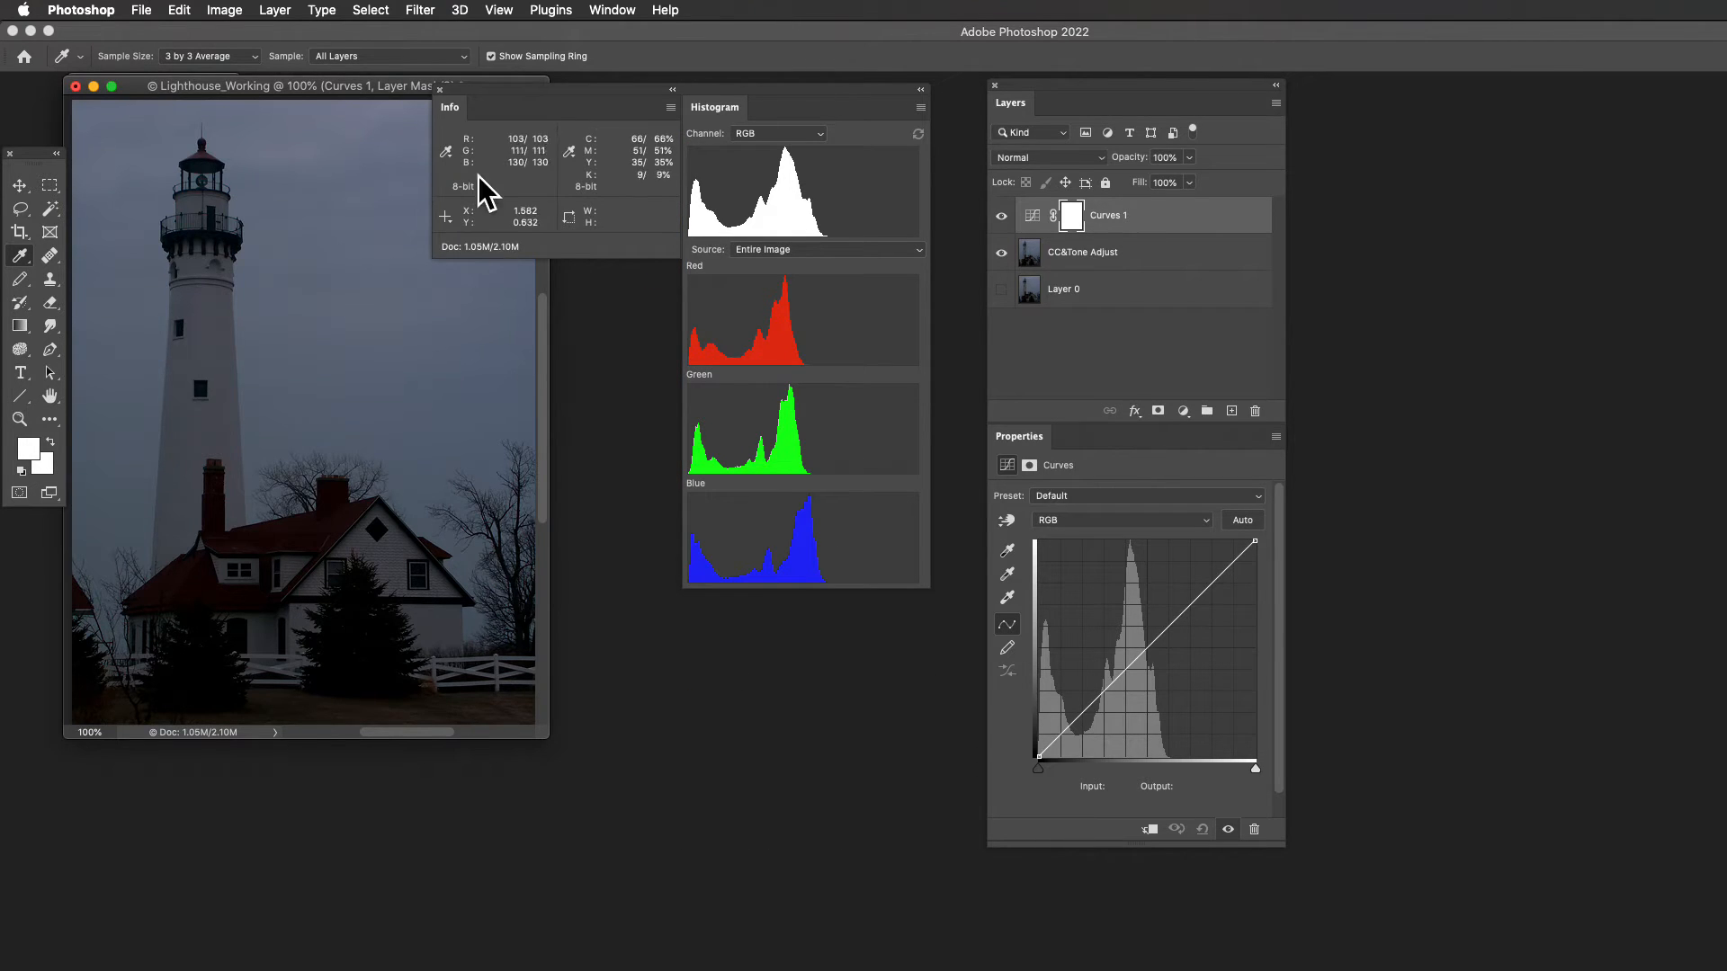
pyautogui.moveTo(507, 88); pyautogui.dragTo(216, 816)
pyautogui.moveTo(387, 435); pyautogui.dragTo(795, 89)
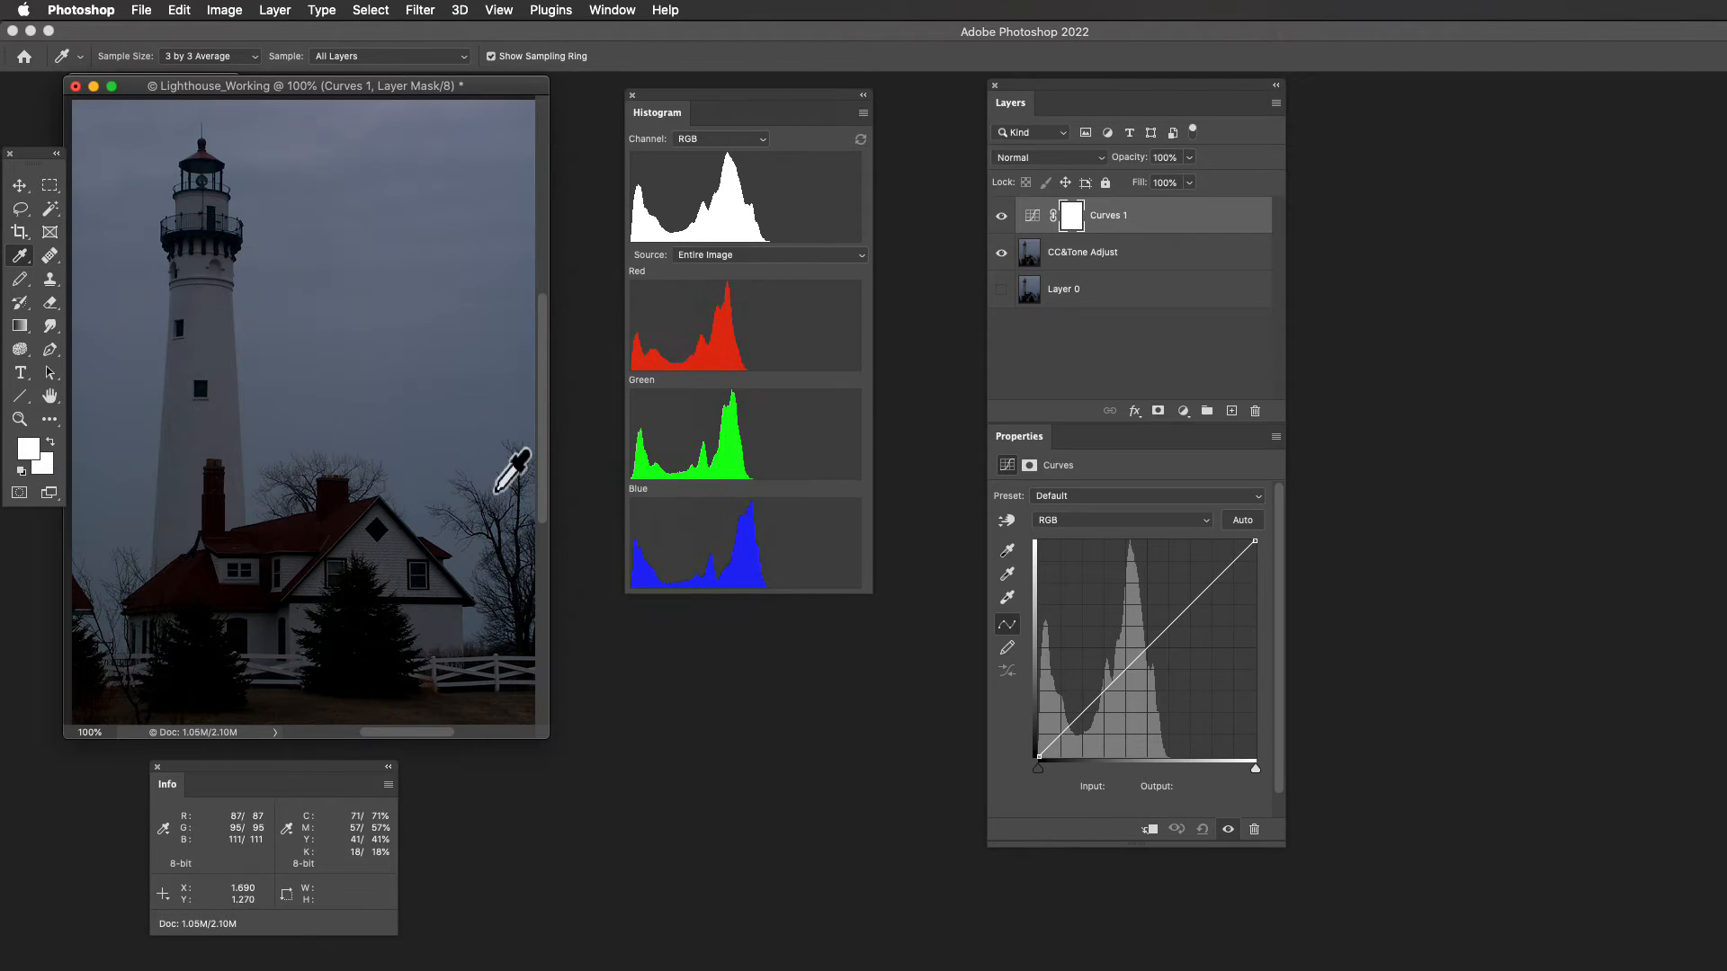
pyautogui.moveTo(329, 768); pyautogui.dragTo(802, 597)
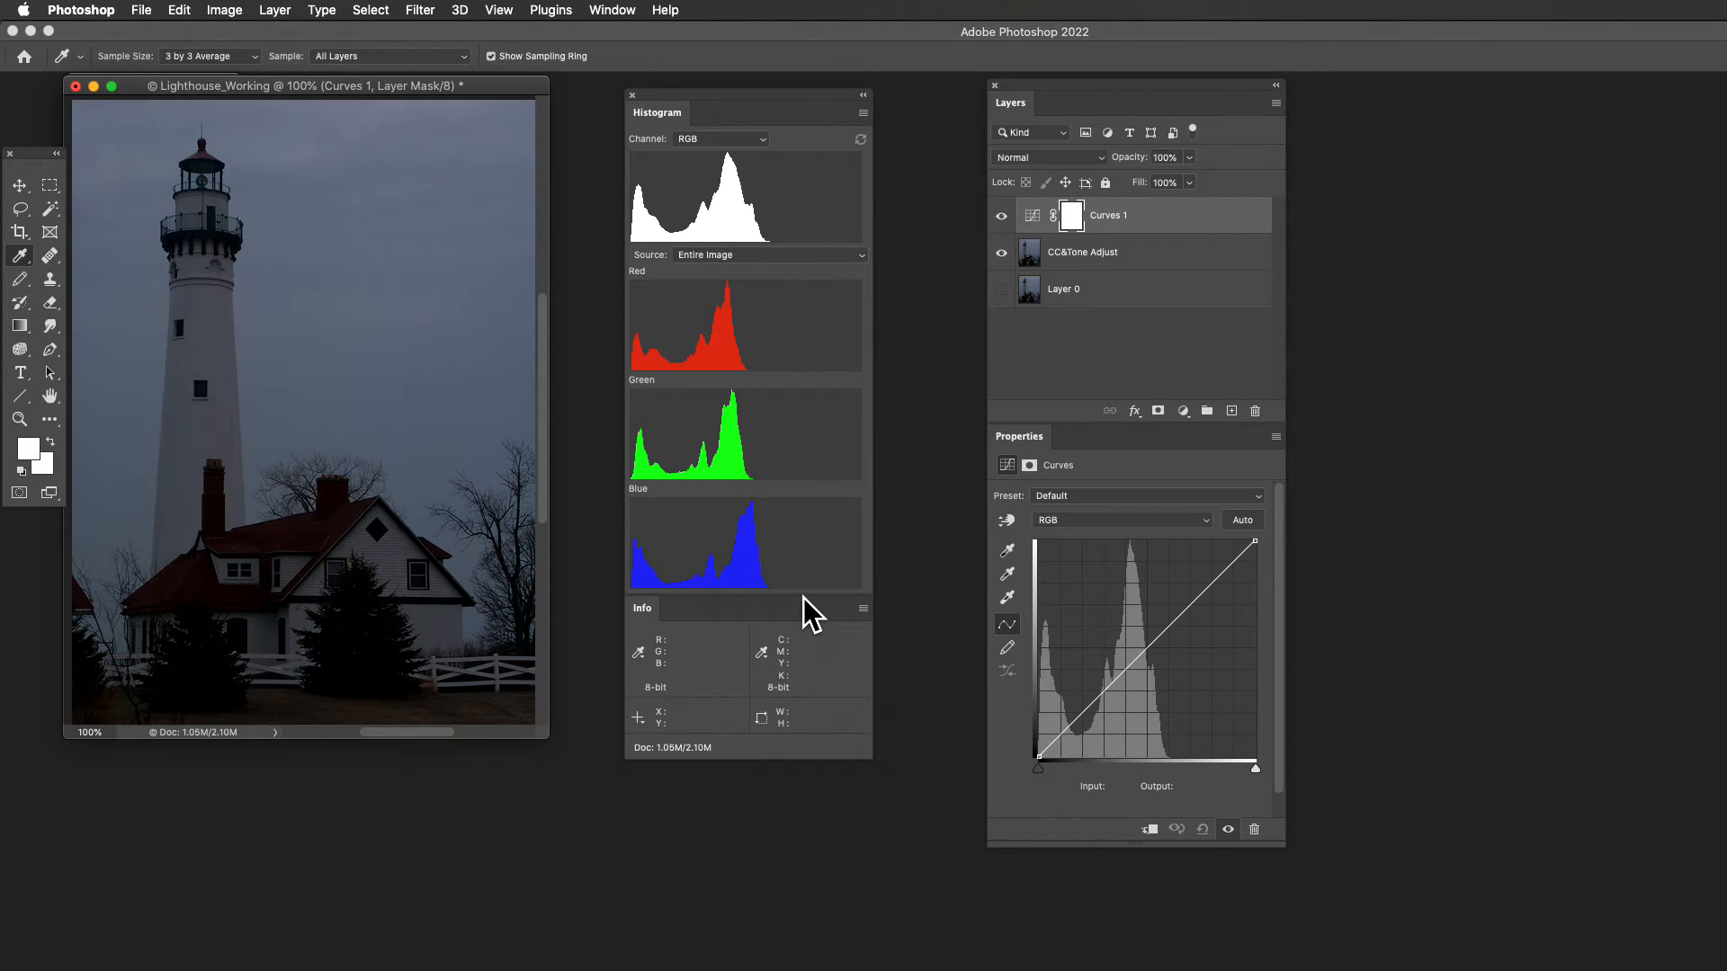
pyautogui.moveTo(790, 90)
pyautogui.mouseDown()
pyautogui.moveTo(758, 103)
pyautogui.moveTo(811, 106)
pyautogui.mouseUp()
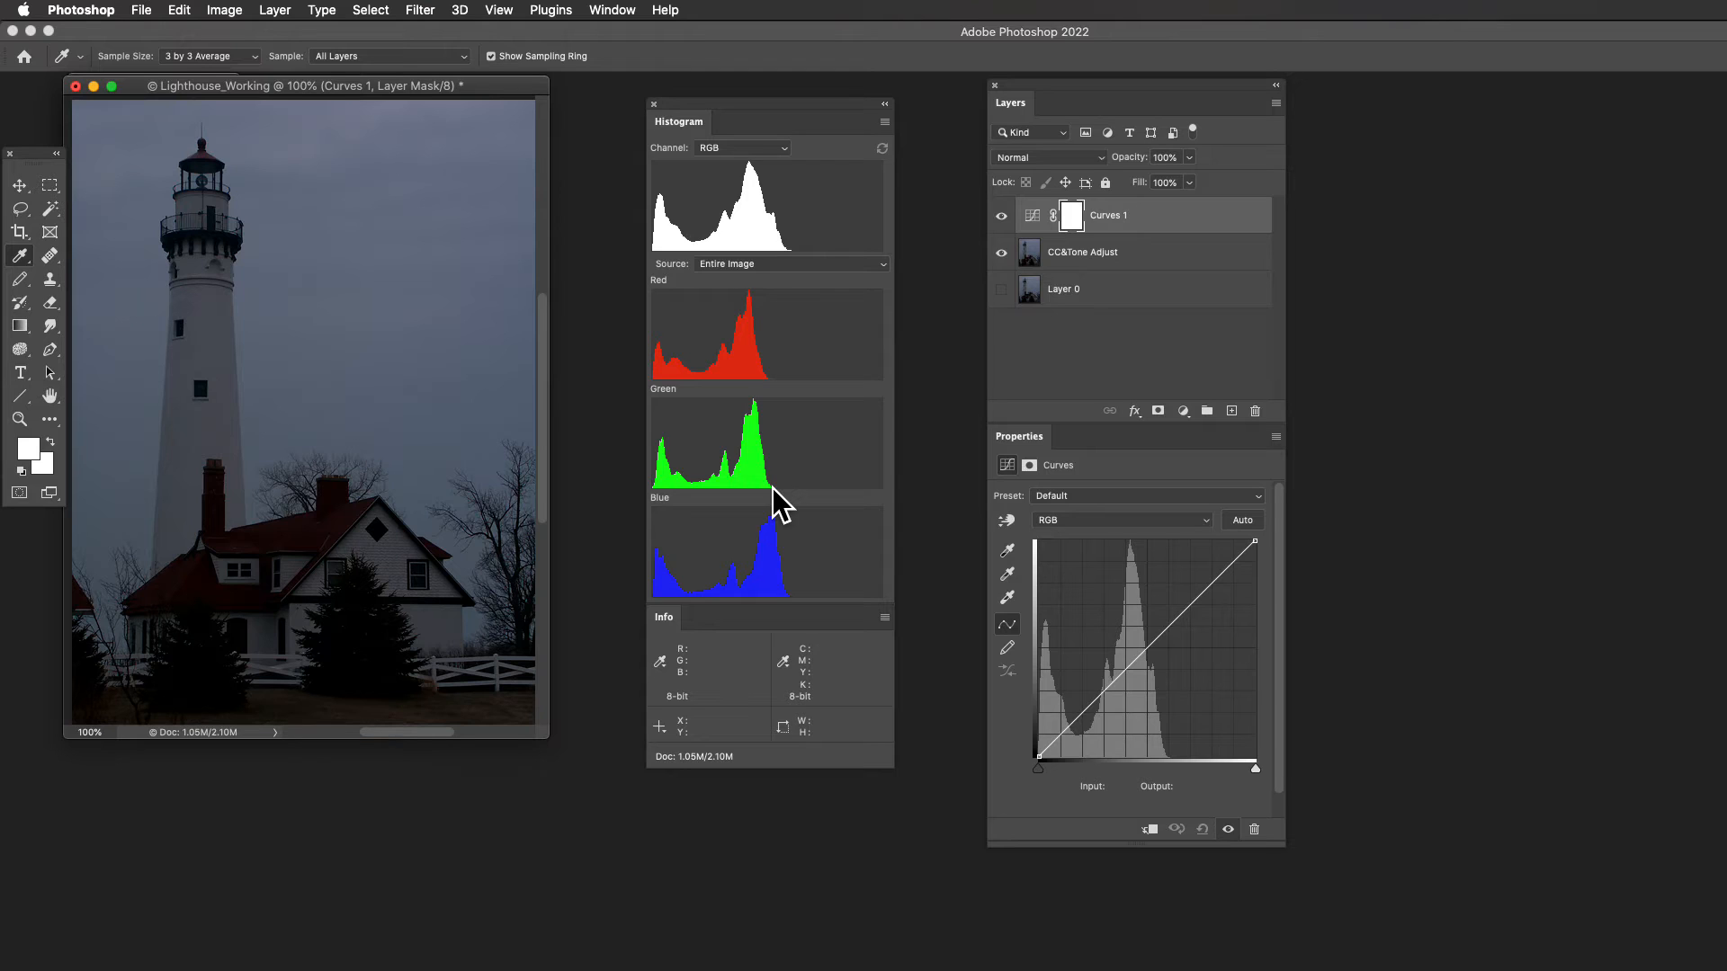
# - Try moving the Blue channel's curve white point to input 218 and restore it to 255
pyautogui.hotkey('alt', '5')
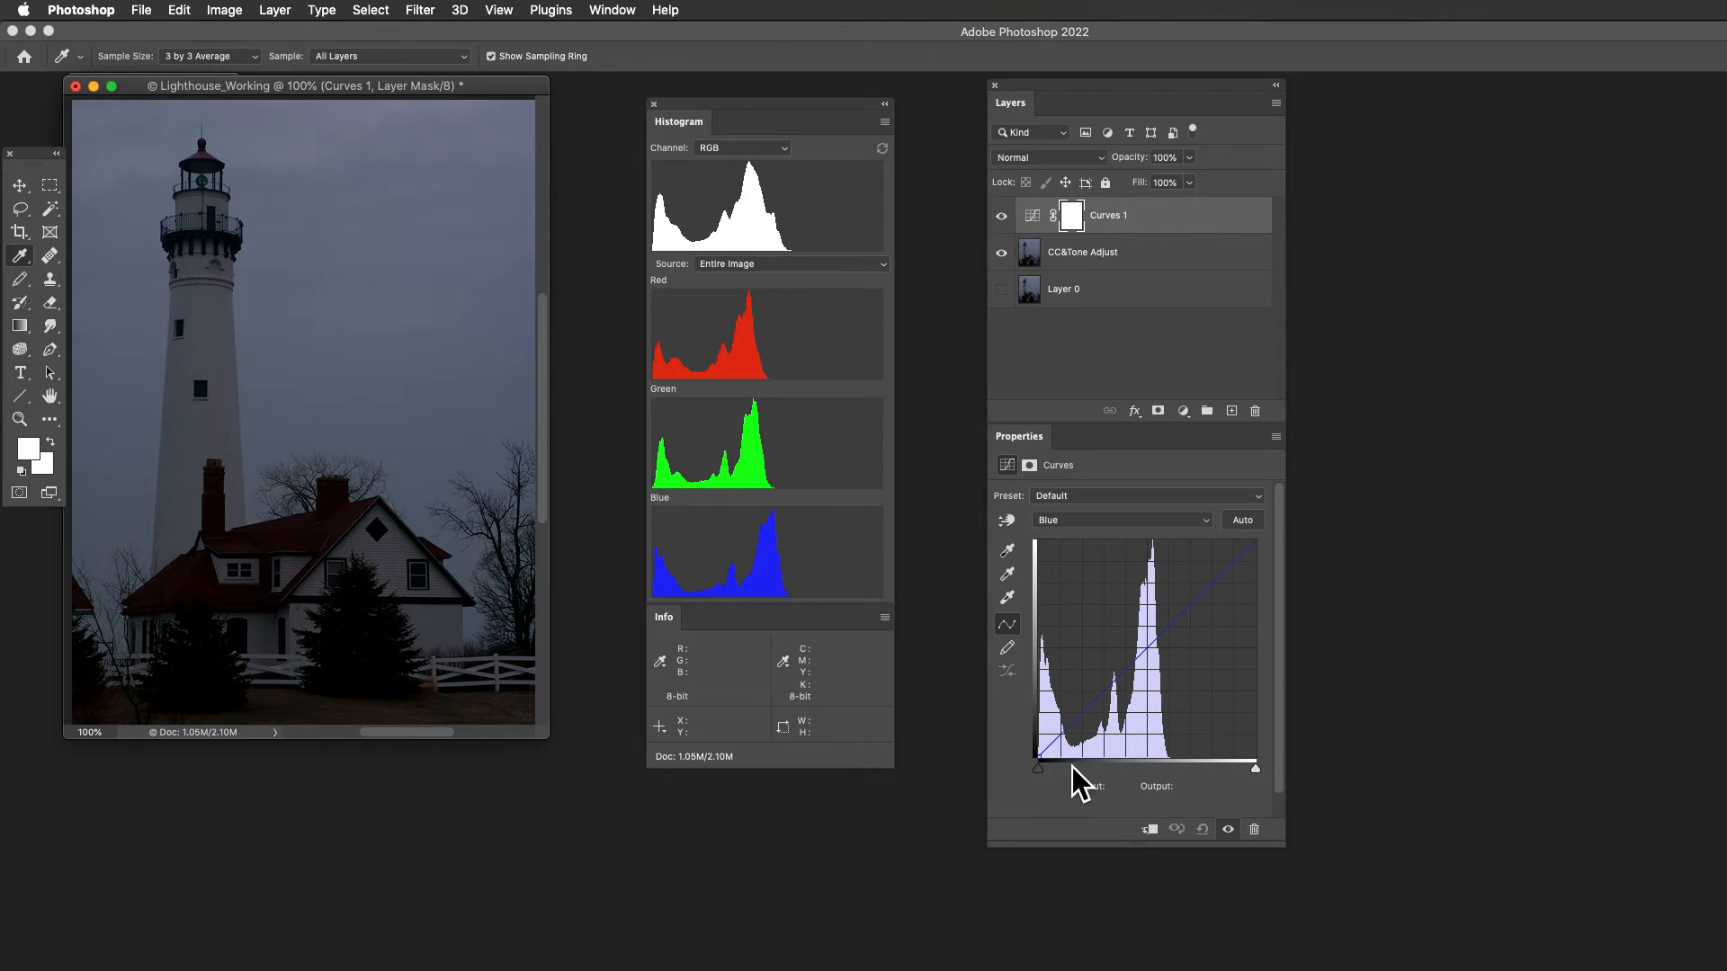
pyautogui.click(1255, 768)
pyautogui.moveTo(1259, 768)
pyautogui.mouseDown()
pyautogui.moveTo(1205, 768)
pyautogui.moveTo(1261, 782)
pyautogui.mouseUp()
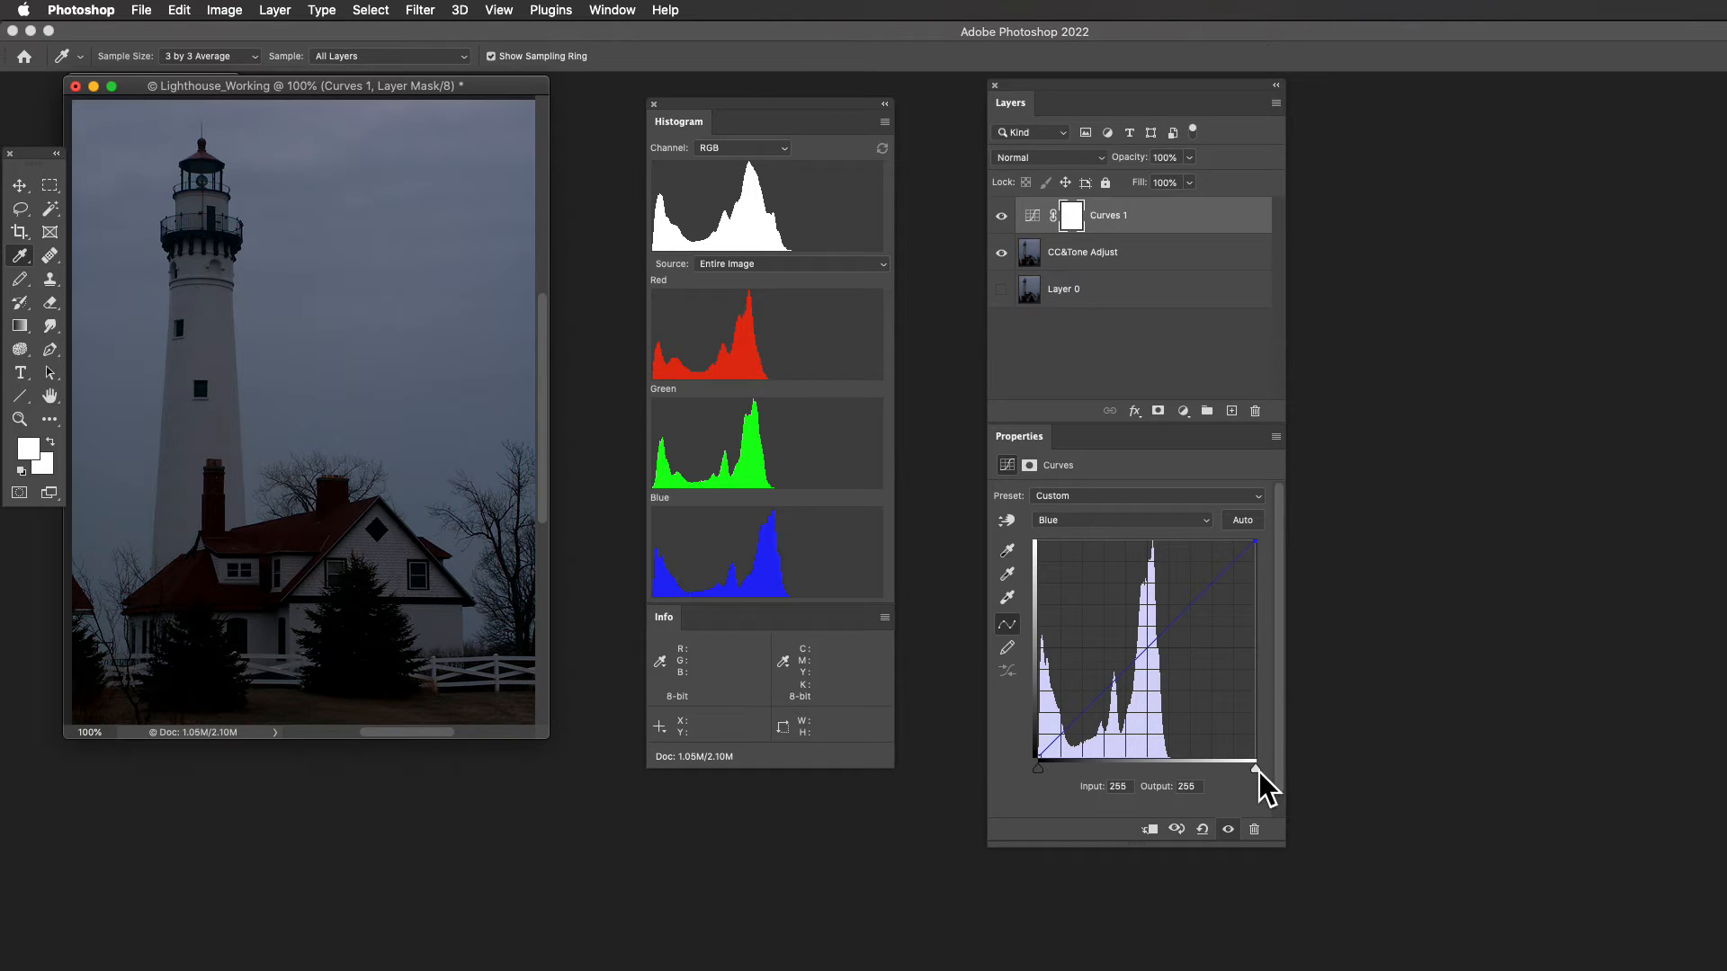
pyautogui.moveTo(1254, 768); pyautogui.dragTo(1225, 767)
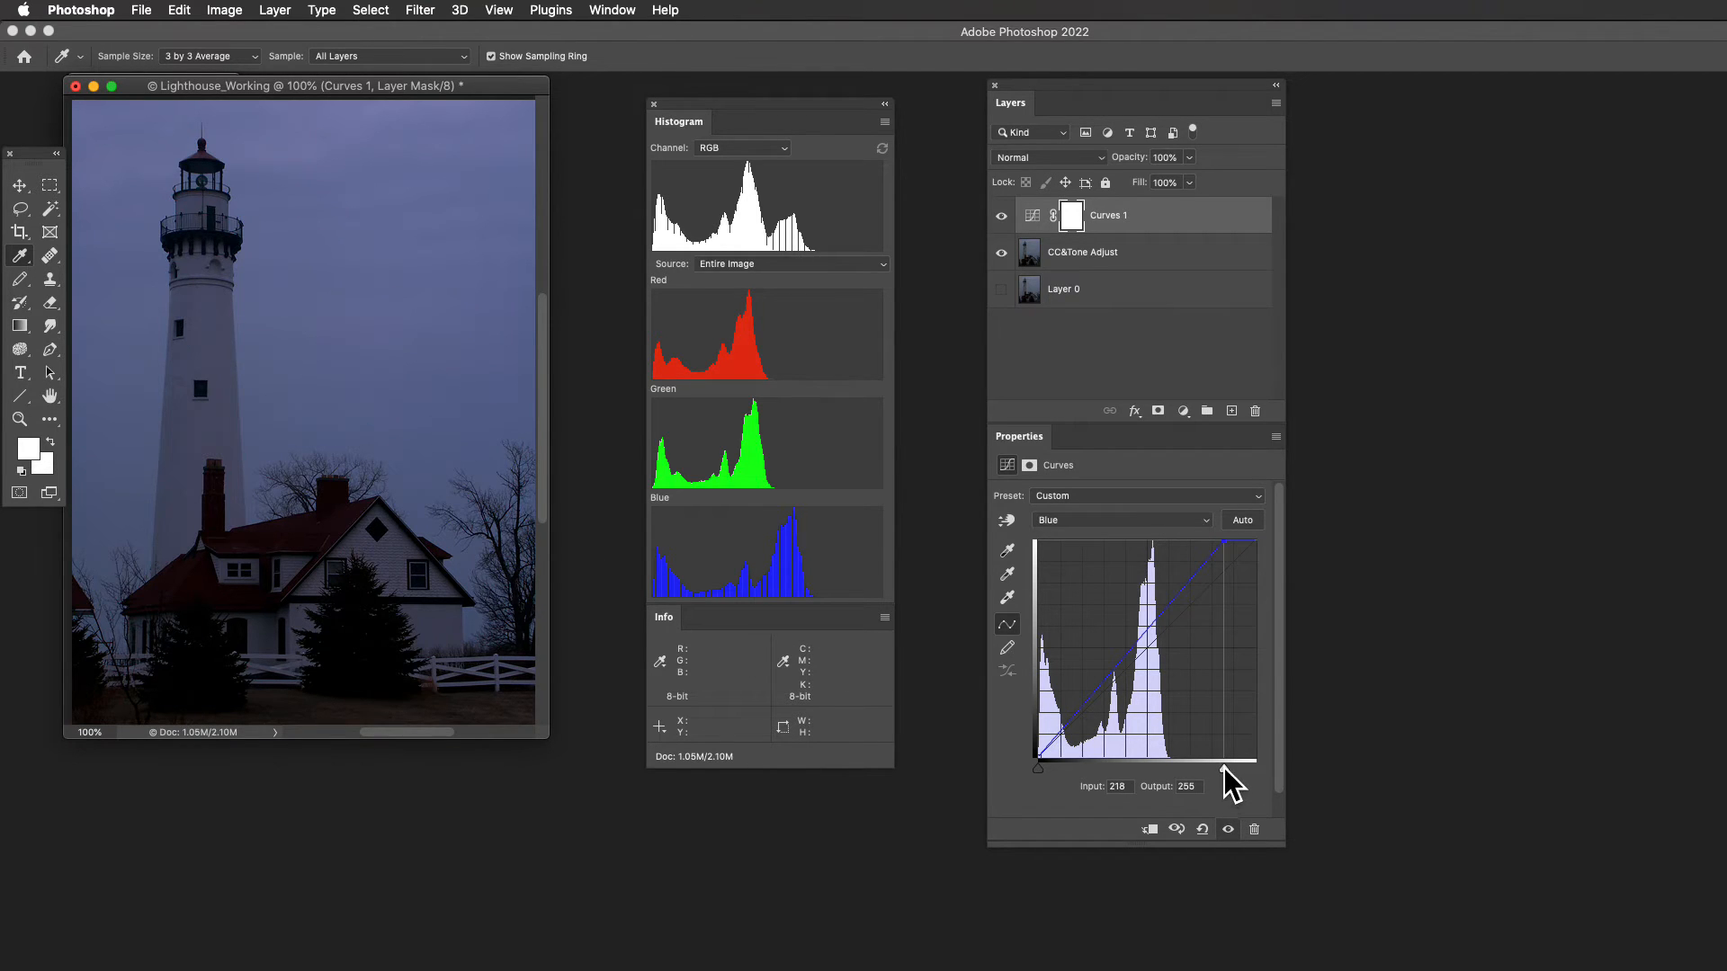
pyautogui.moveTo(1223, 768); pyautogui.dragTo(1272, 774)
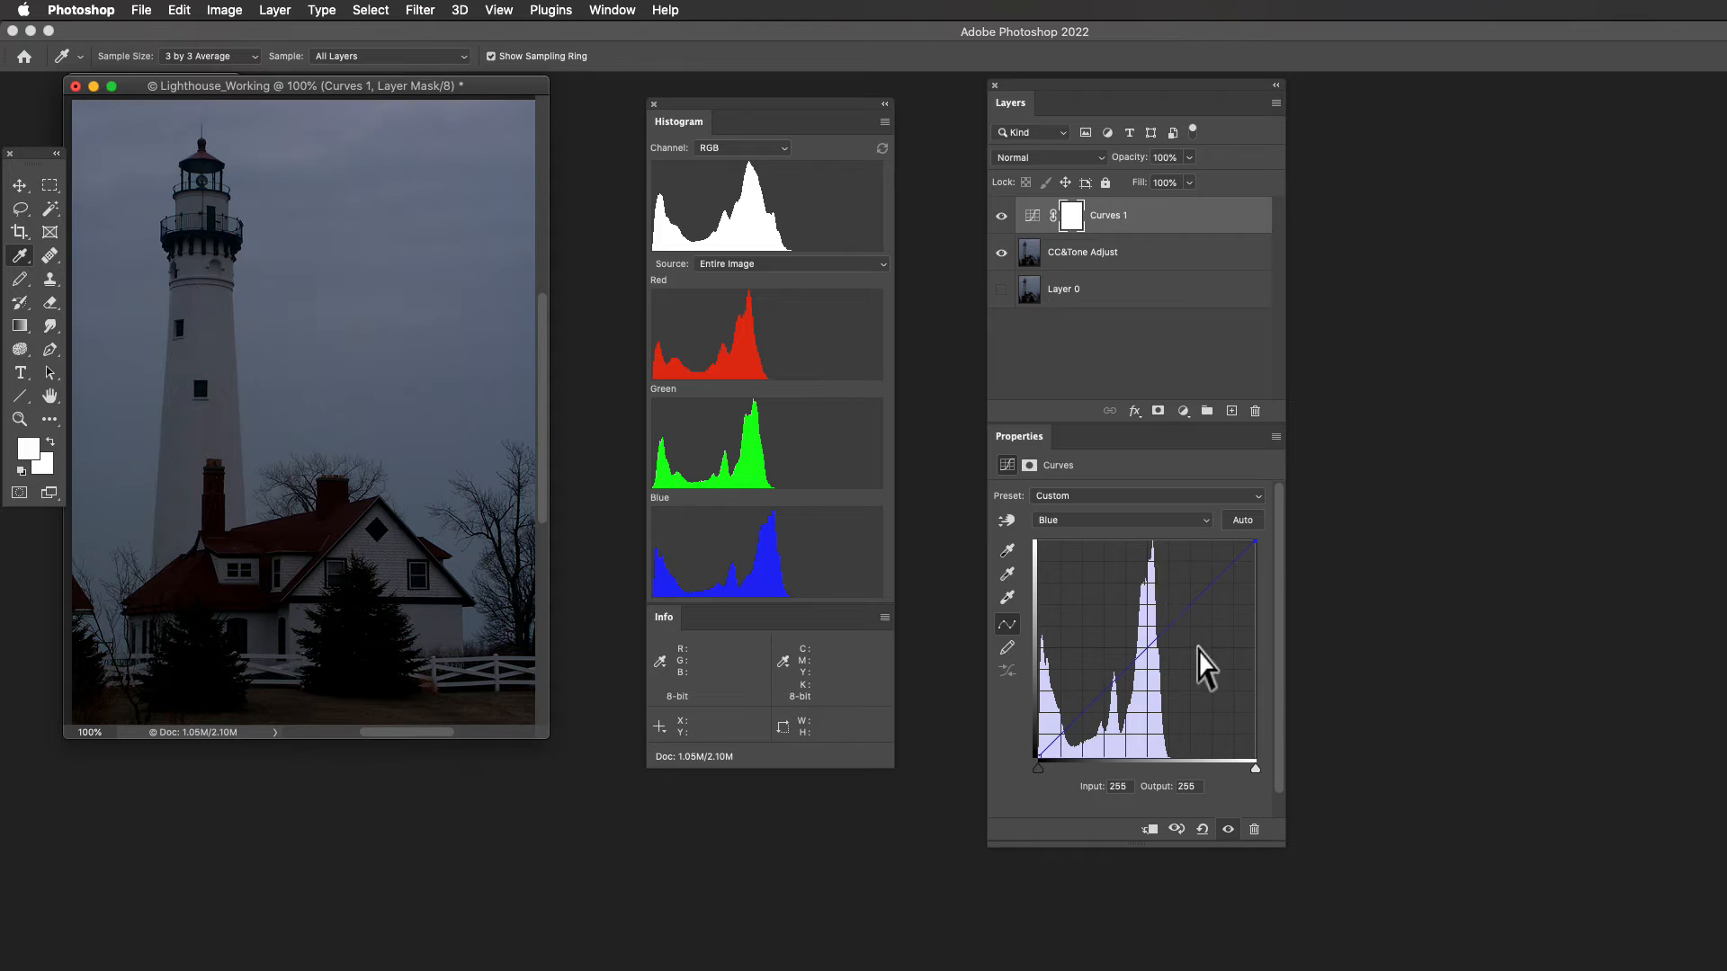
# - Try moving the Red channel's curve white point to inputs 224 and 230, and restore it to 255
pyautogui.click(1205, 520)
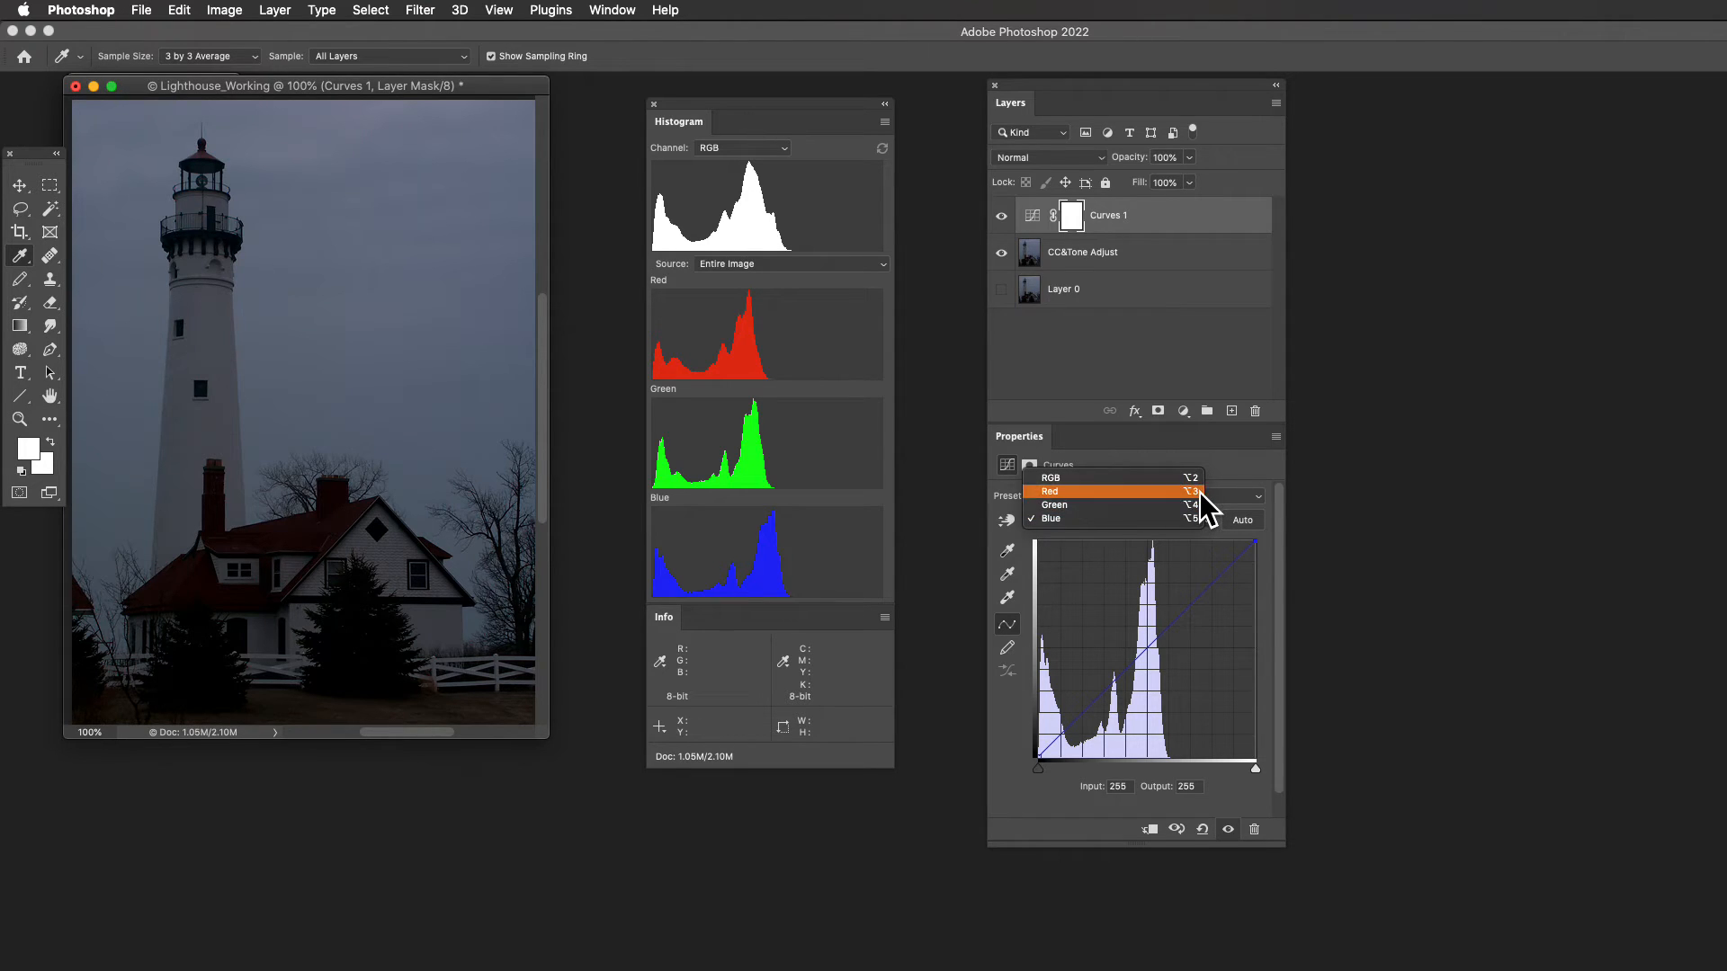
pyautogui.click(1203, 492)
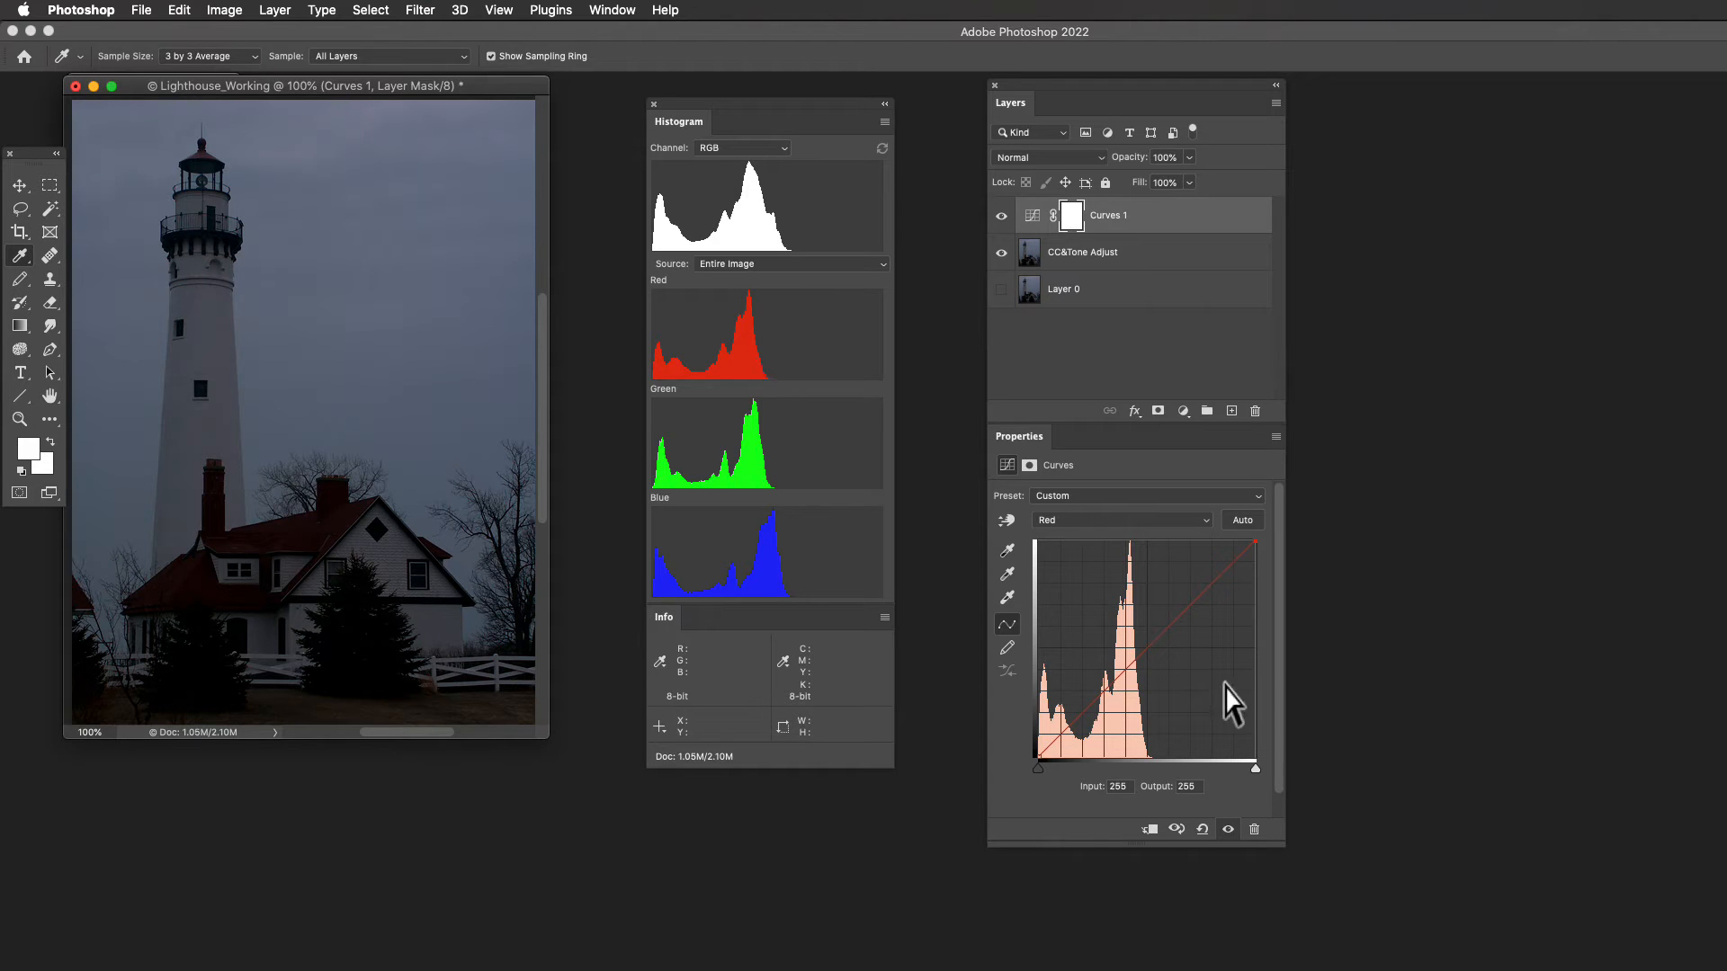
pyautogui.moveTo(1252, 766)
pyautogui.mouseDown()
pyautogui.moveTo(1195, 770)
pyautogui.moveTo(1229, 771)
pyautogui.mouseUp()
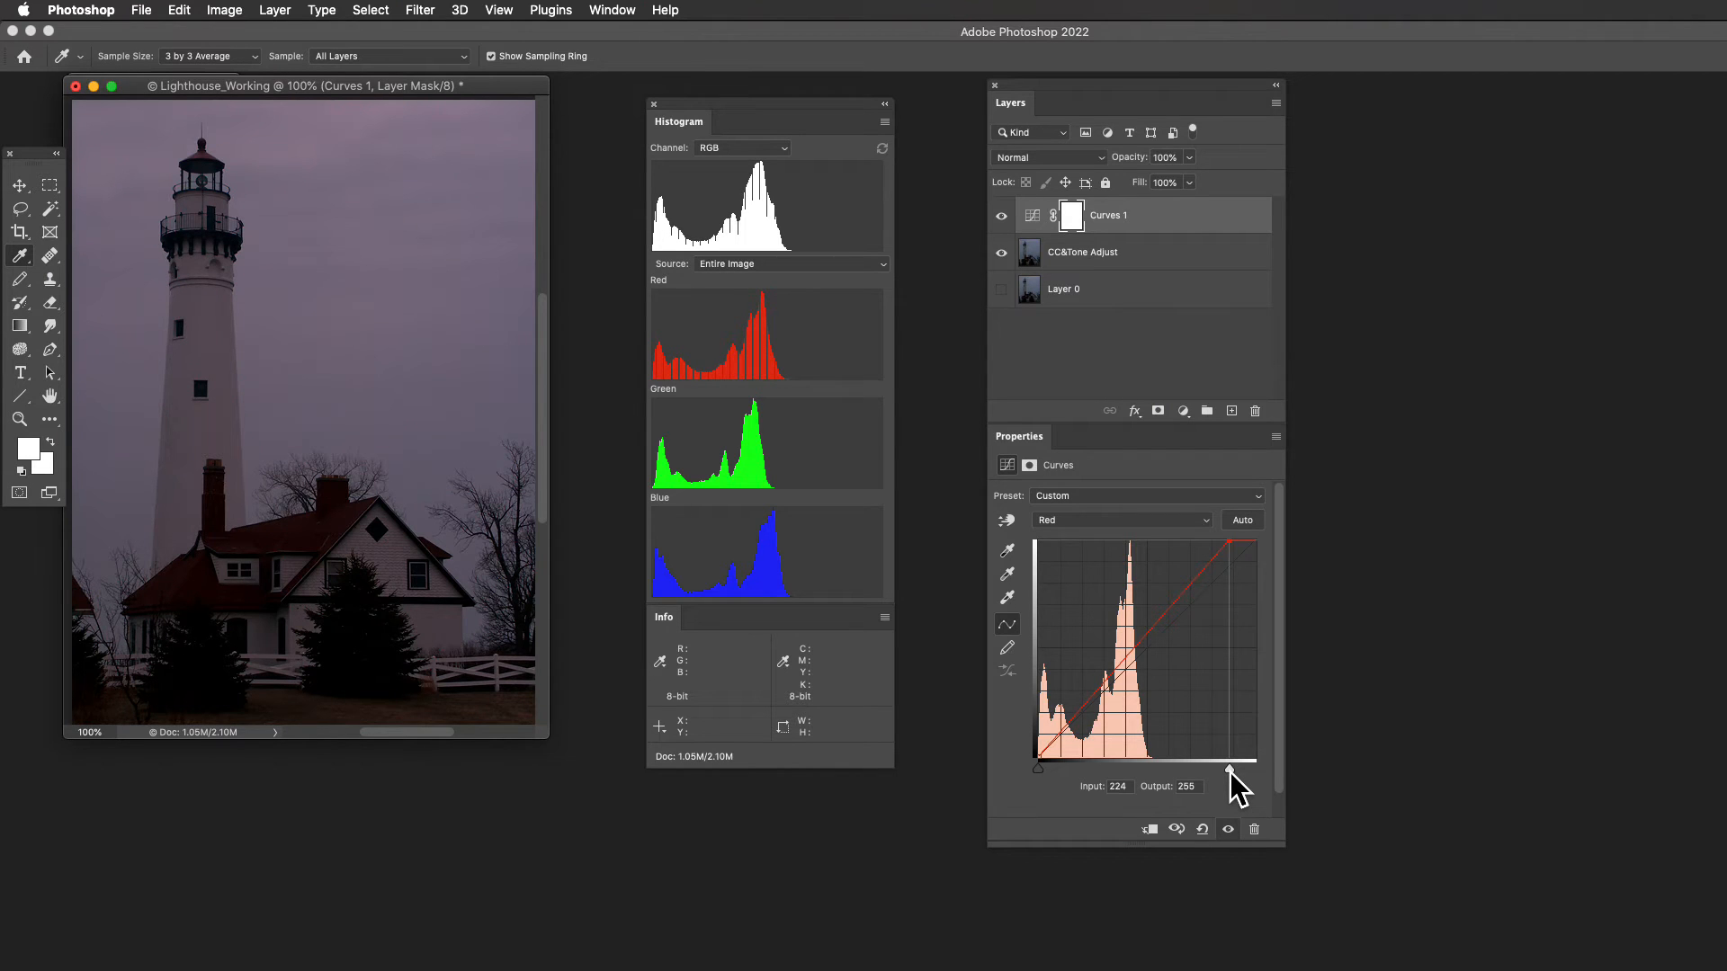
pyautogui.moveTo(1231, 771)
pyautogui.mouseDown()
pyautogui.moveTo(1276, 771)
pyautogui.moveTo(1235, 775)
pyautogui.mouseUp()
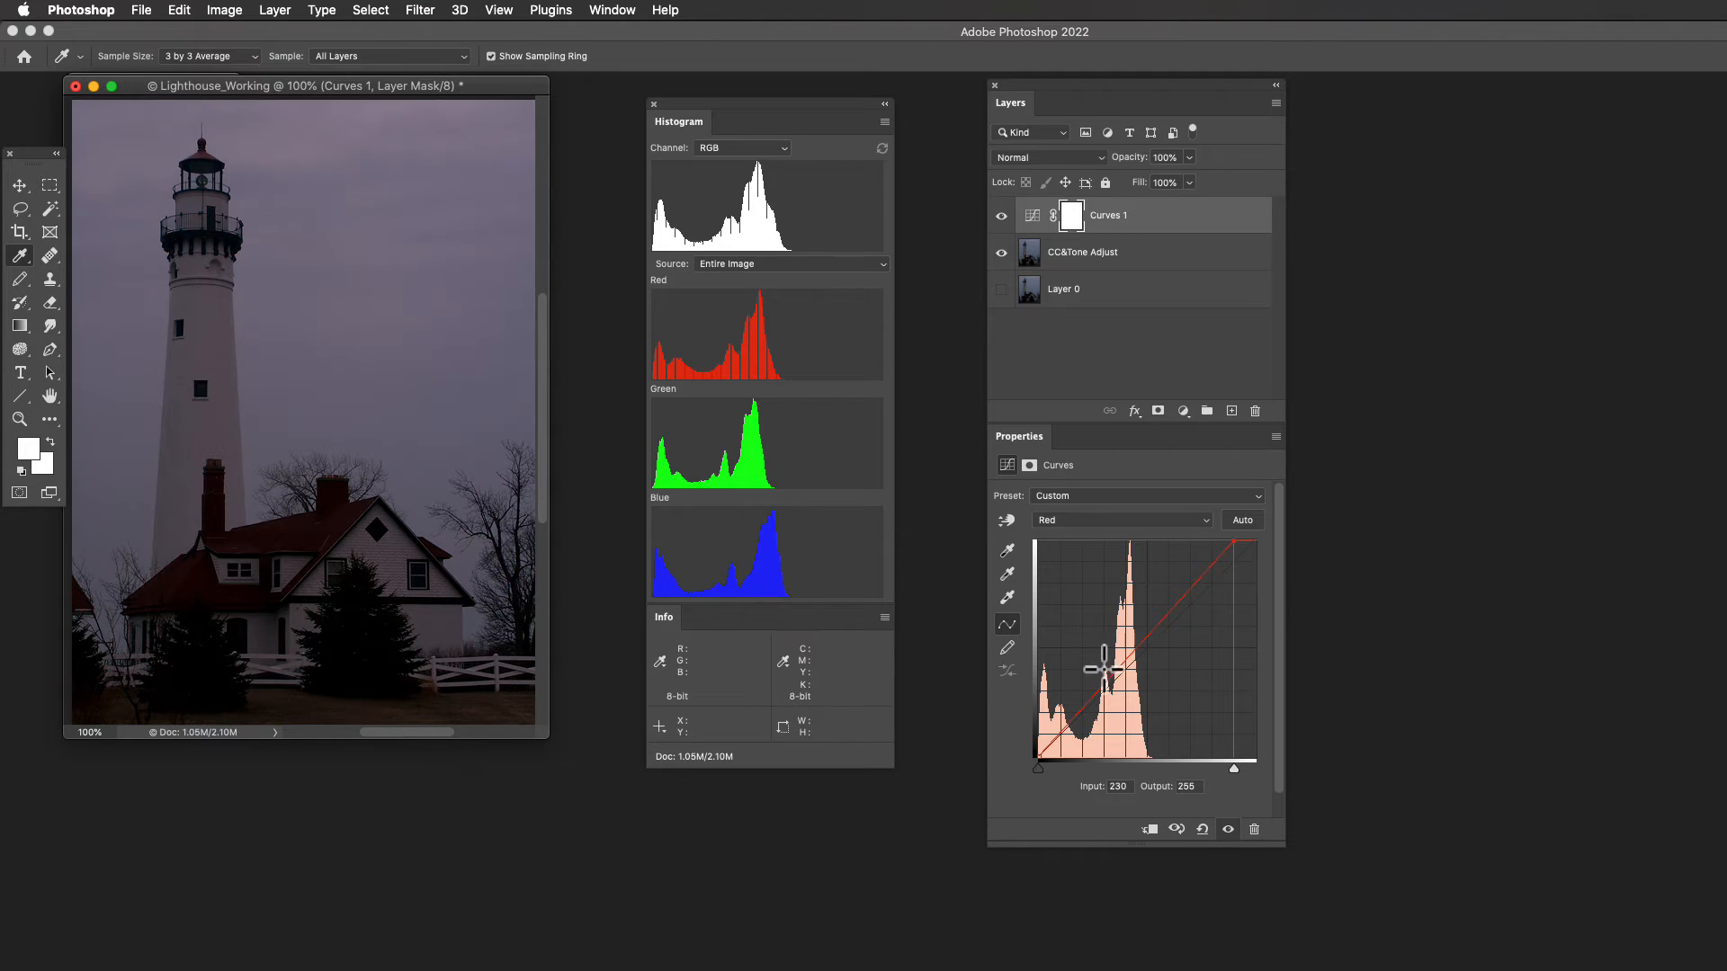
pyautogui.moveTo(1231, 766); pyautogui.dragTo(1281, 767)
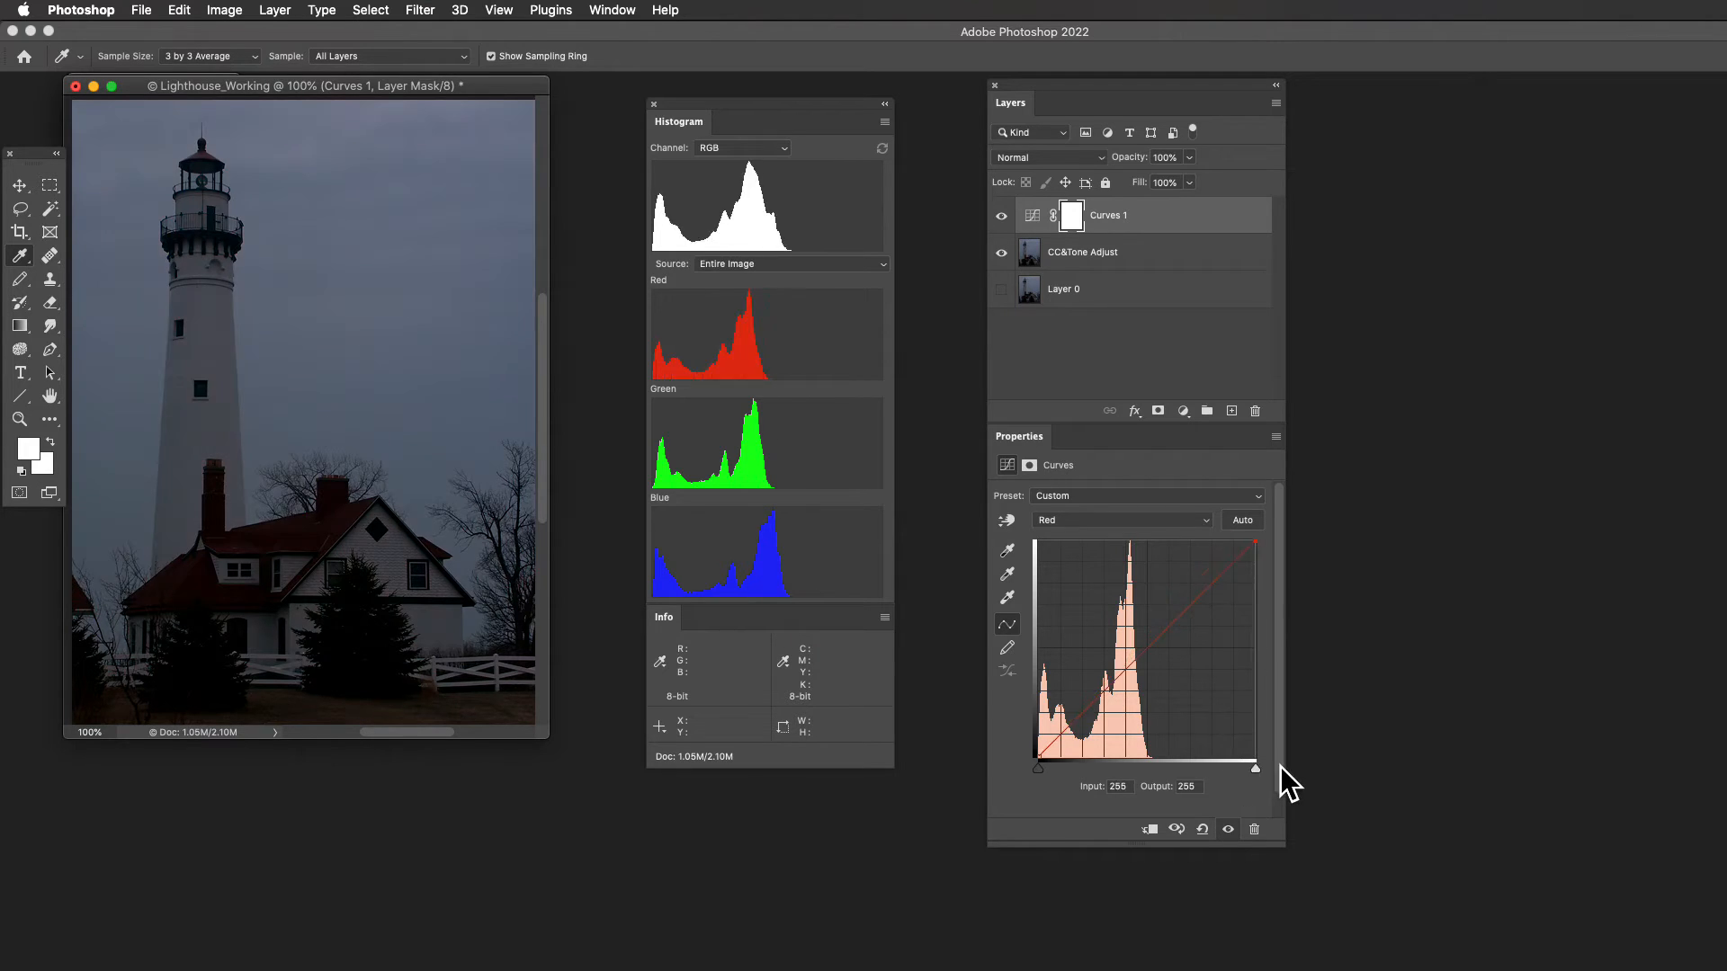
# - Move the curve's white point to input 237 in the Green channel and to input 235 in the Red channel
pyautogui.click(1205, 520)
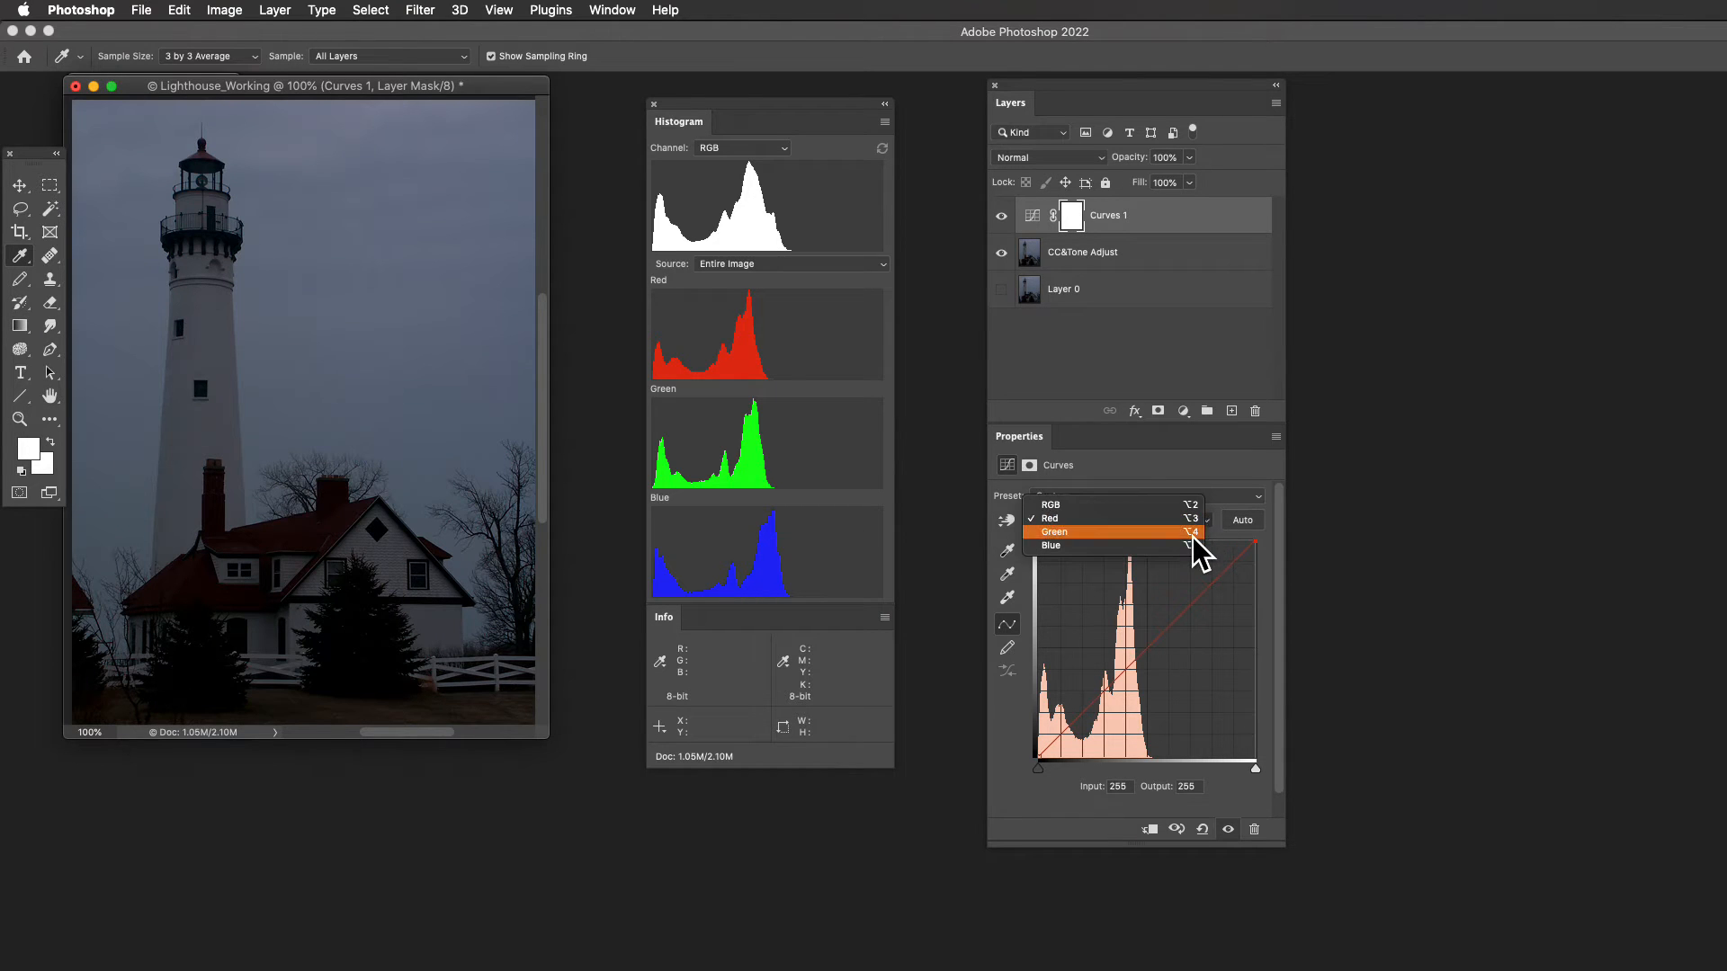
pyautogui.click(1193, 537)
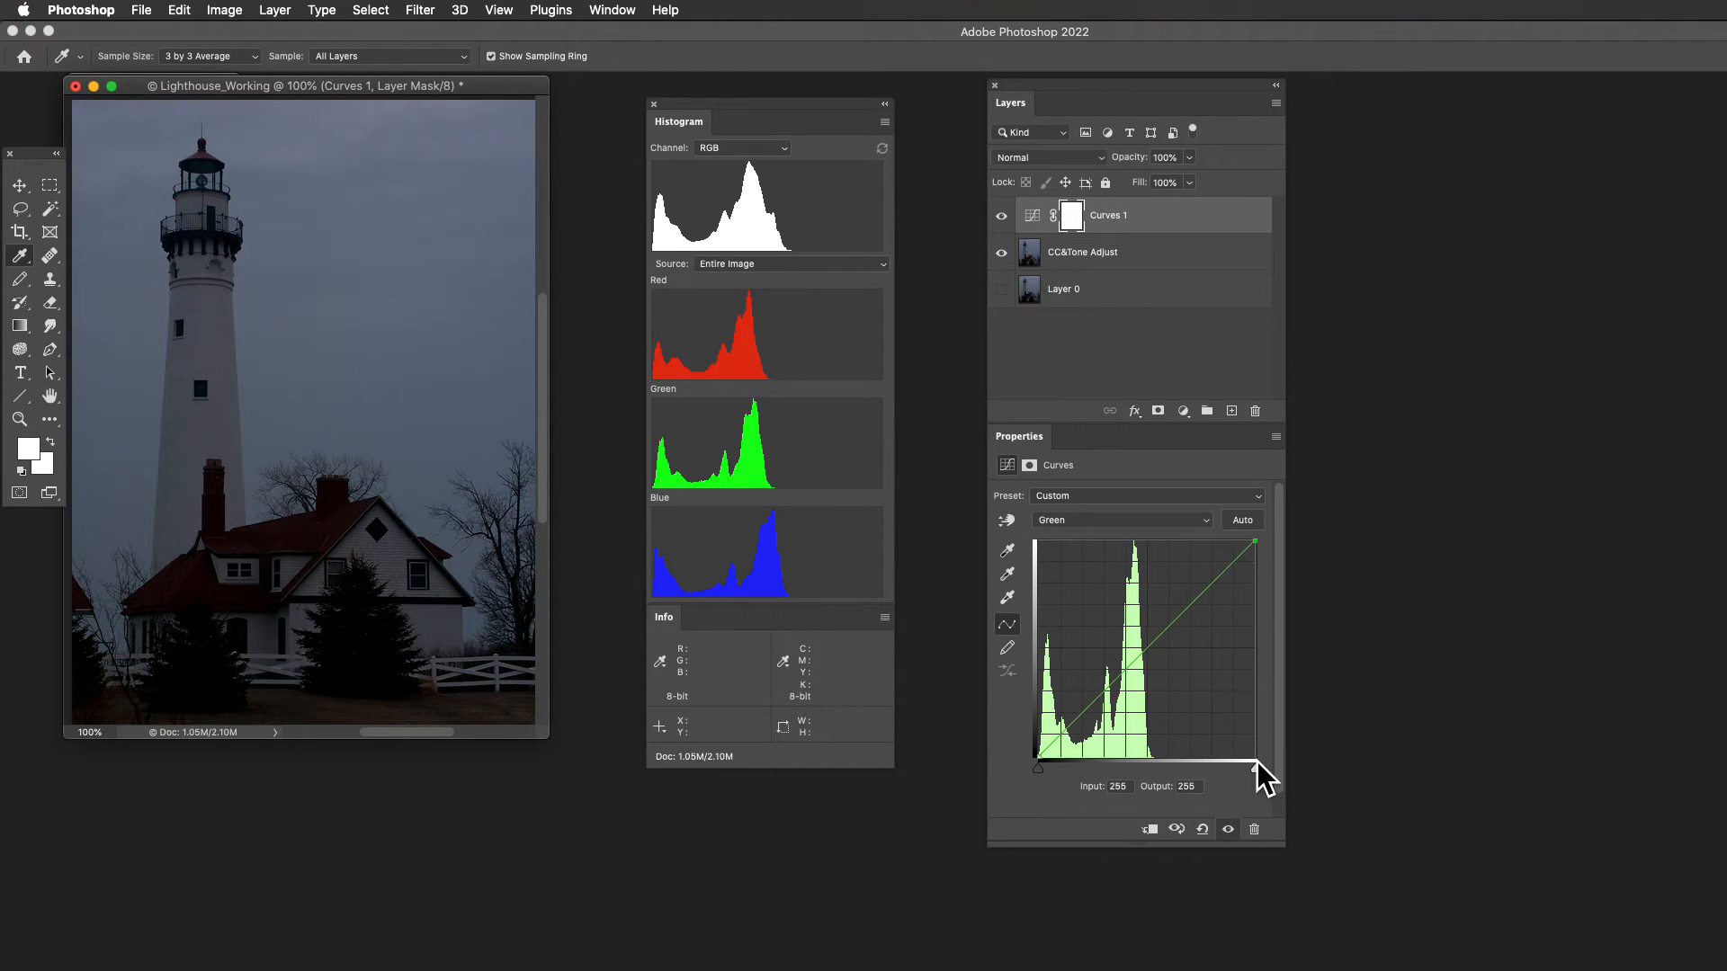
pyautogui.moveTo(1256, 763); pyautogui.dragTo(1241, 769)
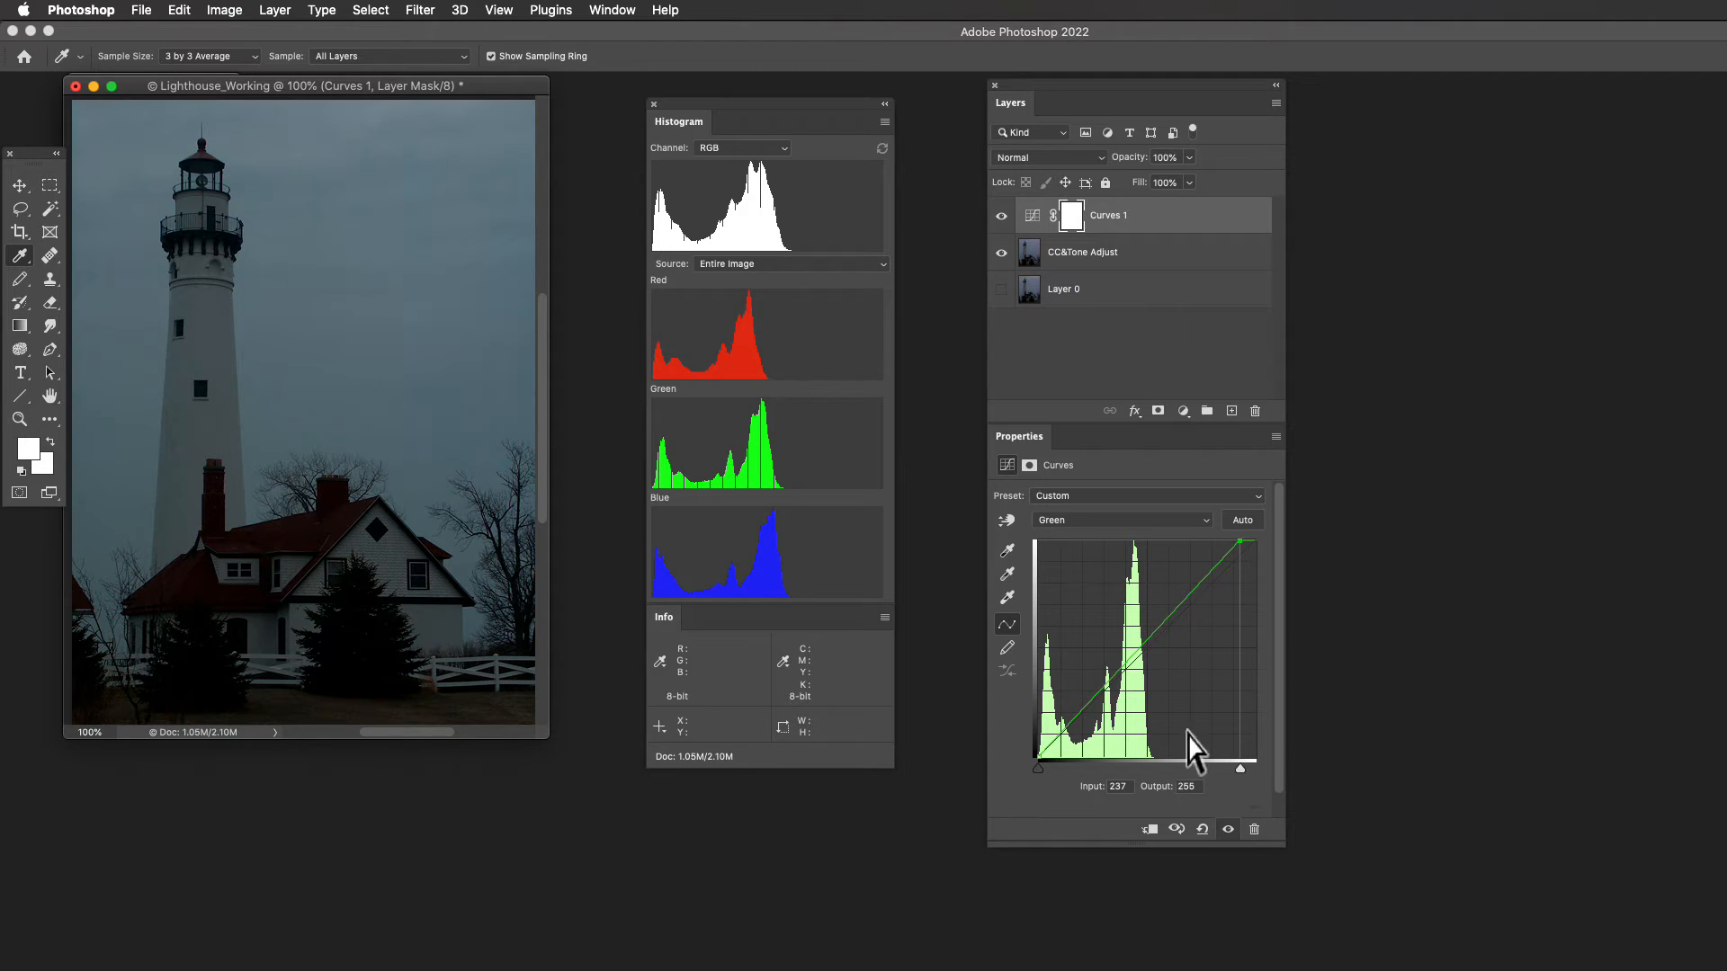
pyautogui.click(1200, 520)
pyautogui.click(1201, 505)
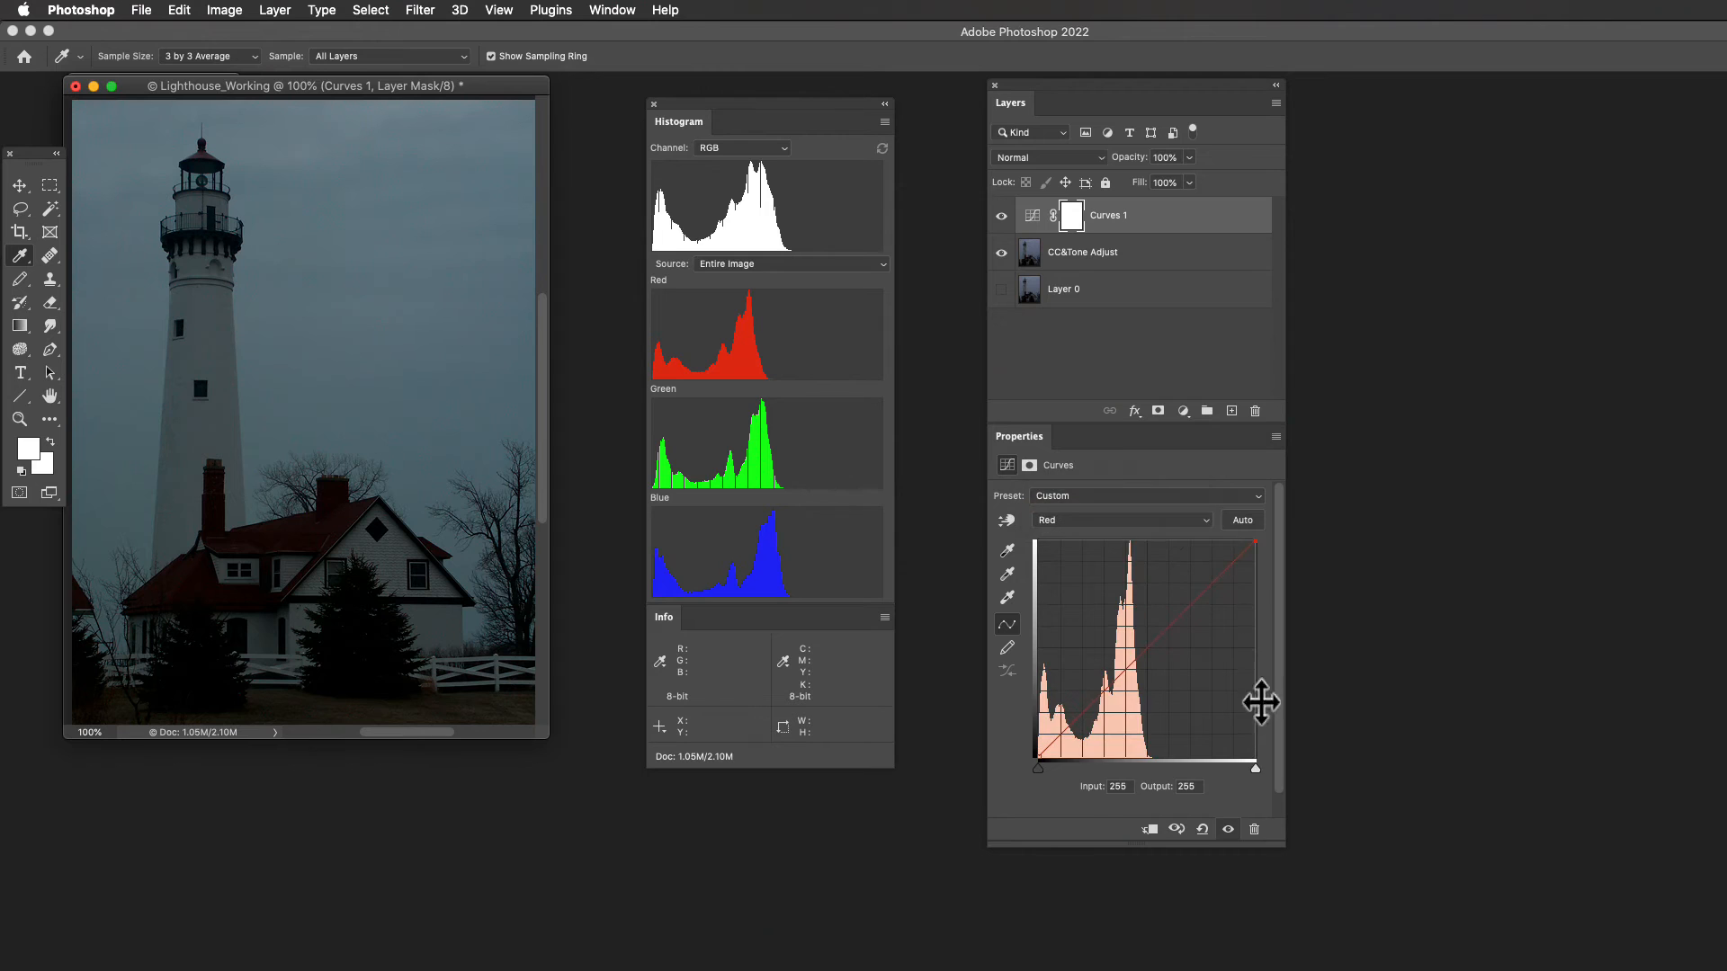
pyautogui.moveTo(1255, 765); pyautogui.dragTo(1239, 767)
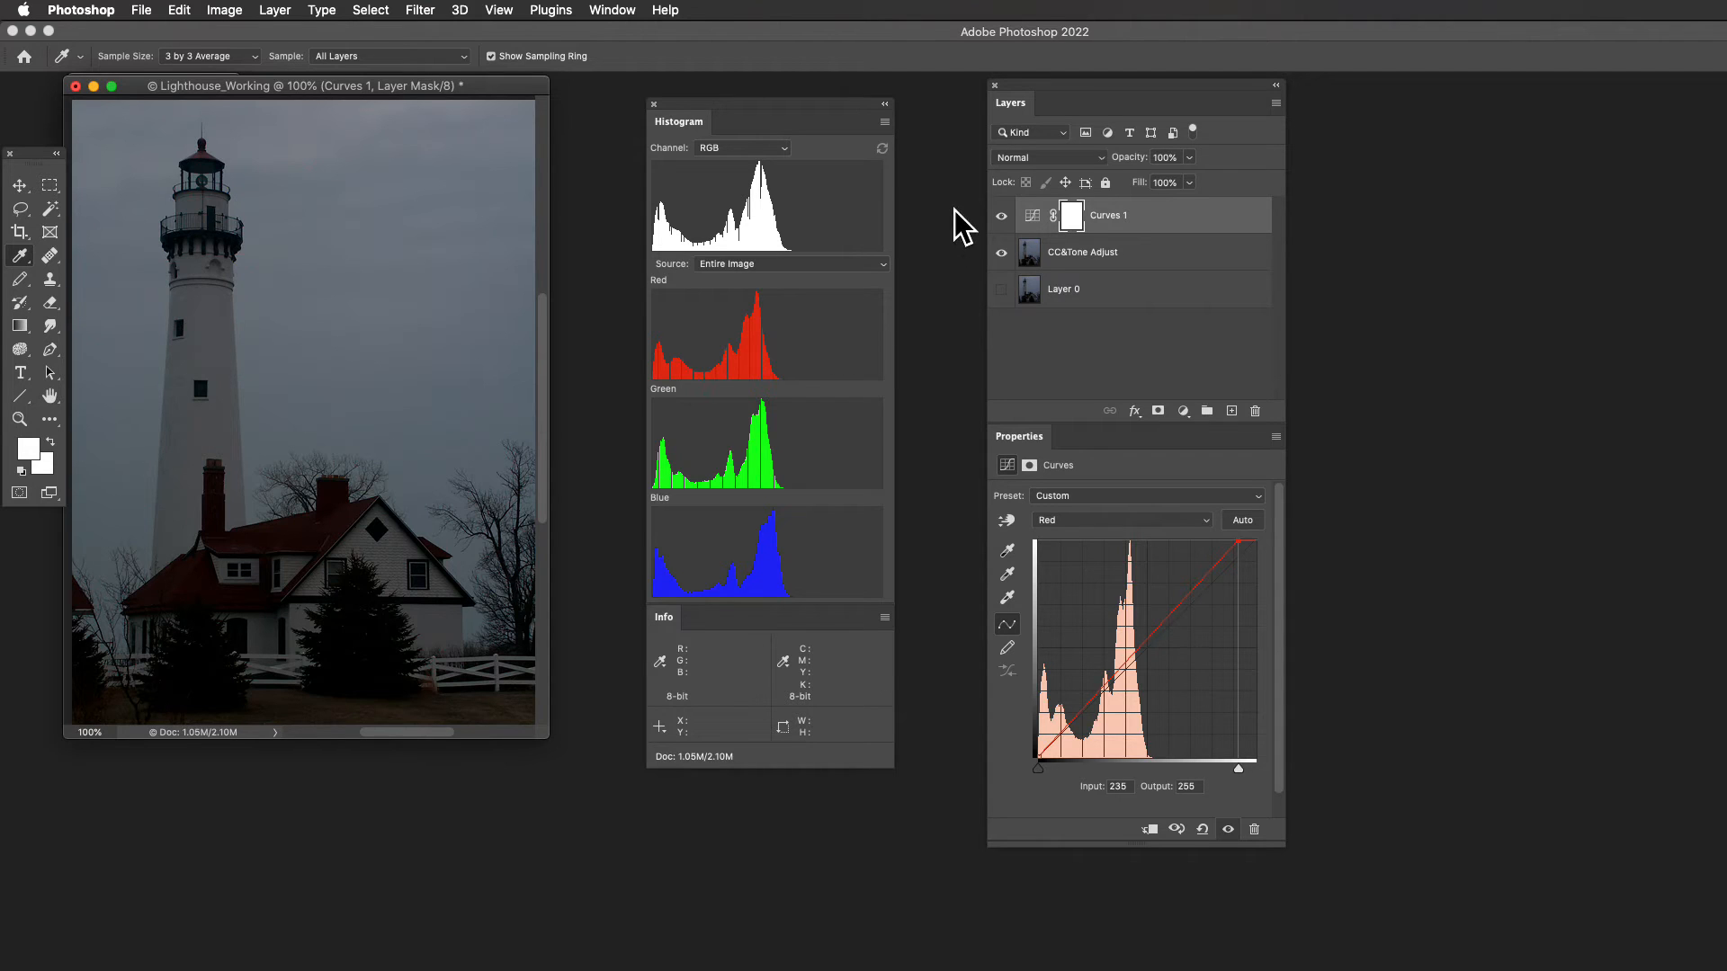
# - Compare the photo with and without the Curves 1 adjustment by hiding and showing its layer repeatedly
pyautogui.click(1002, 219)
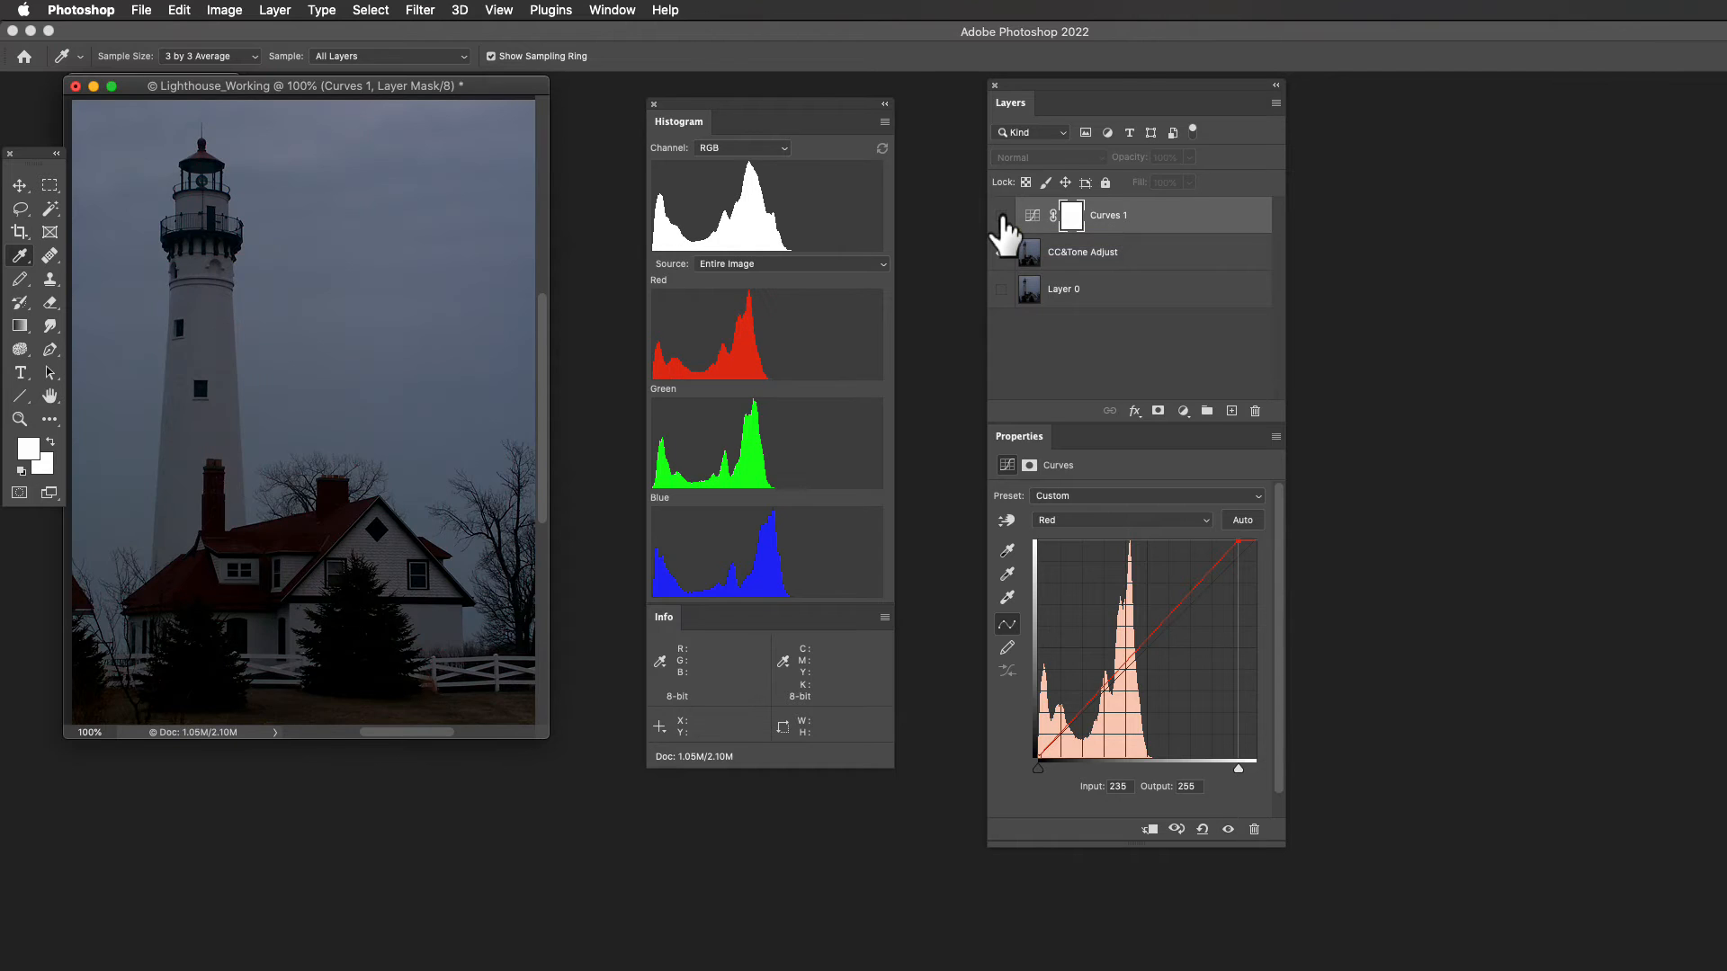
pyautogui.click(1002, 218)
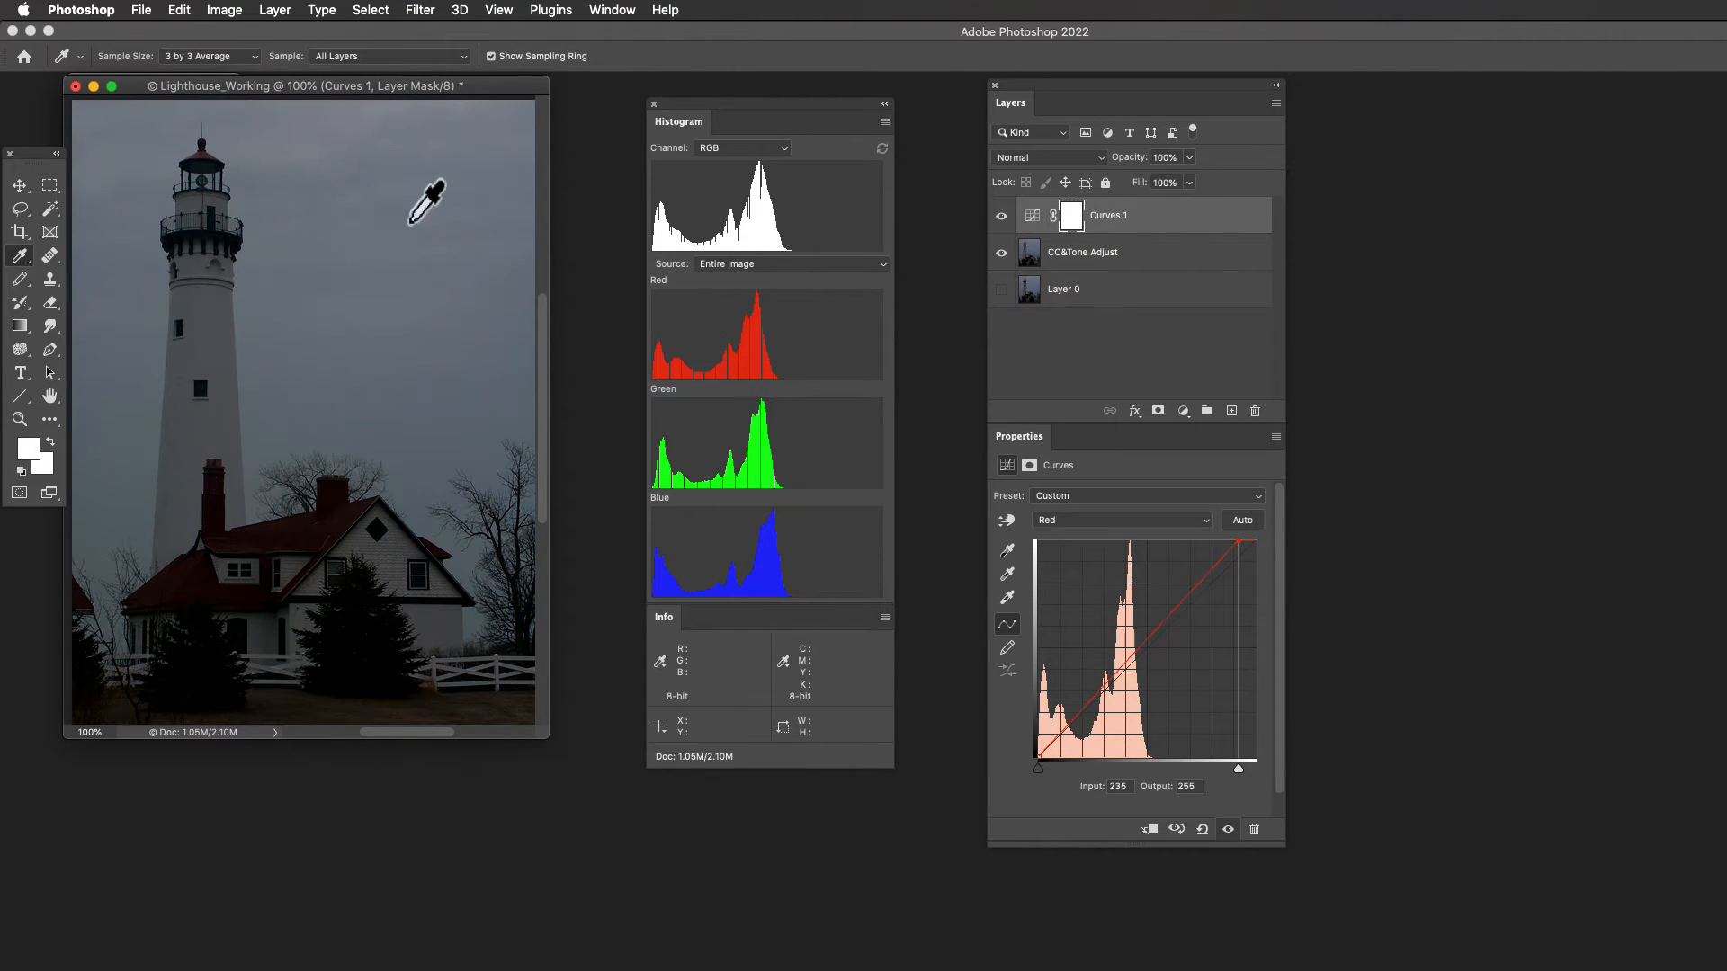
pyautogui.click(1002, 217)
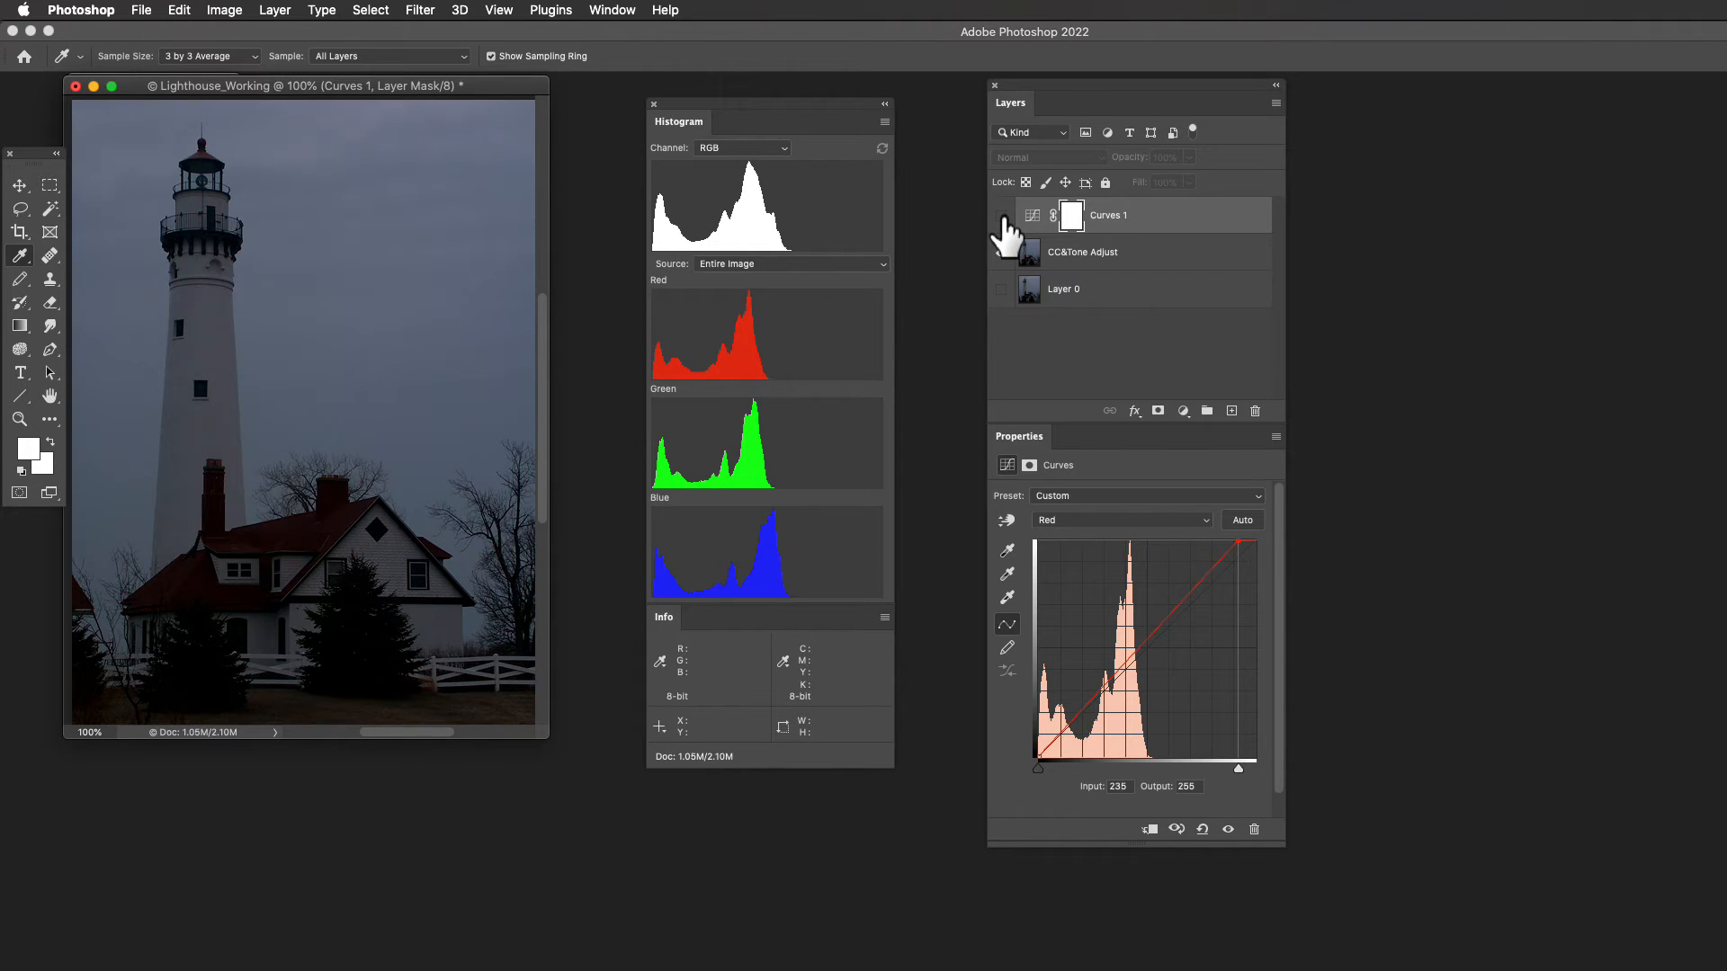
pyautogui.click(1002, 219)
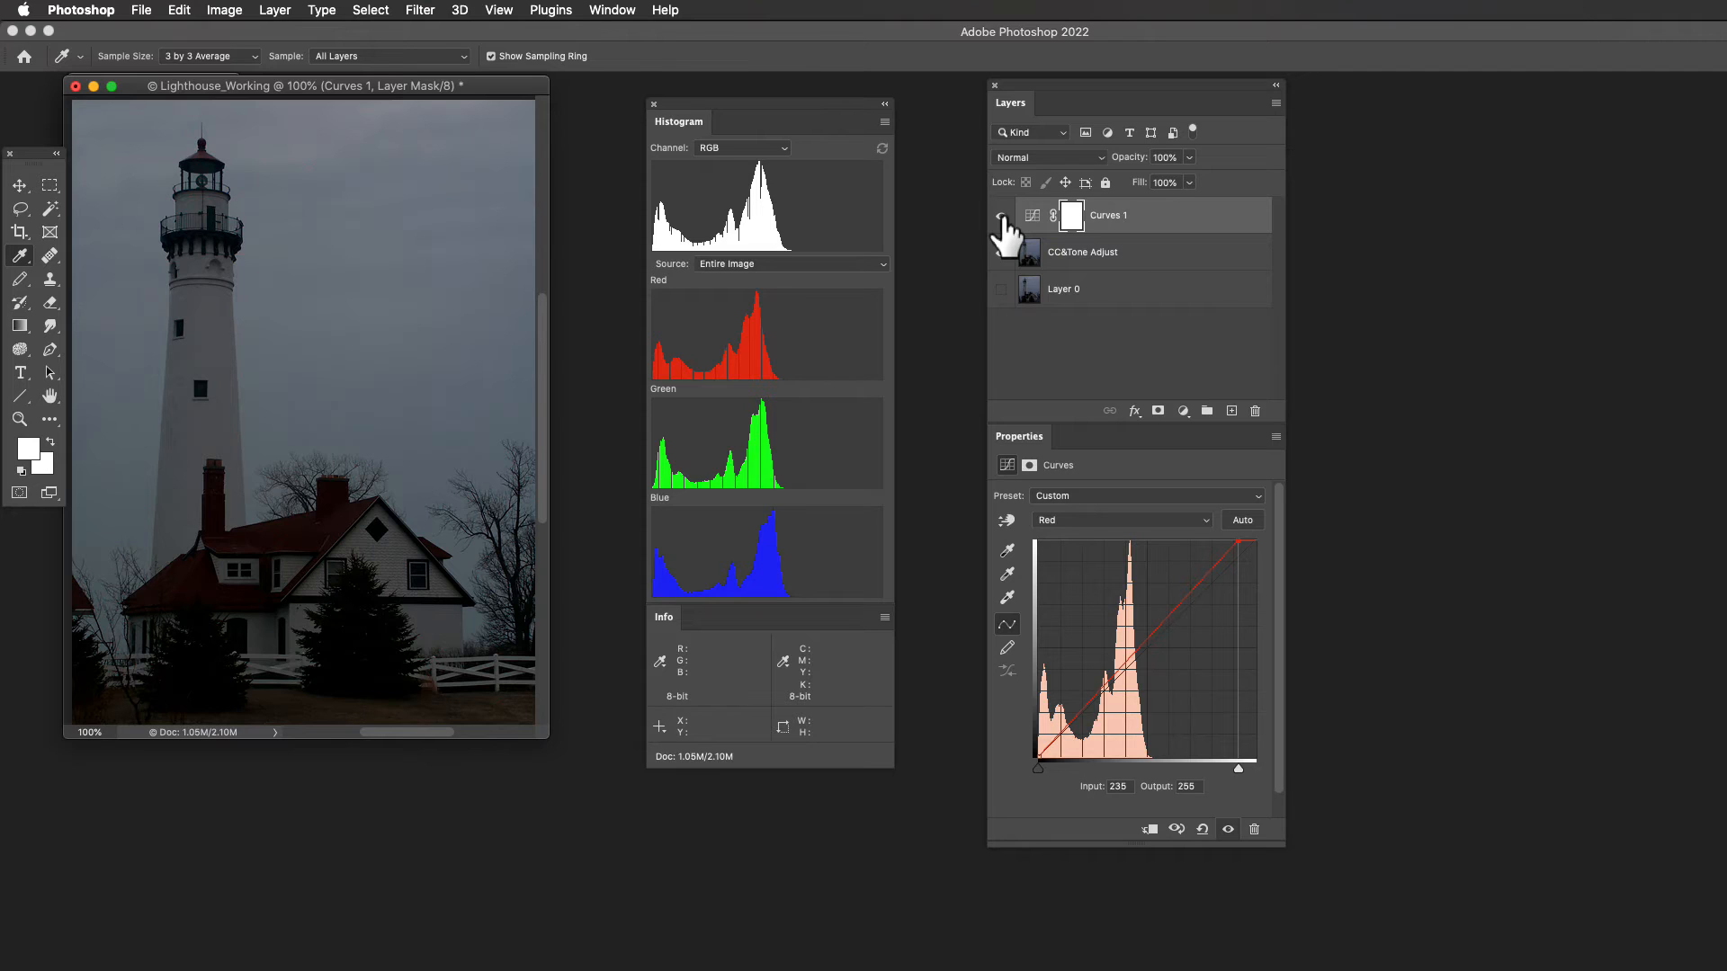
pyautogui.click(1002, 218)
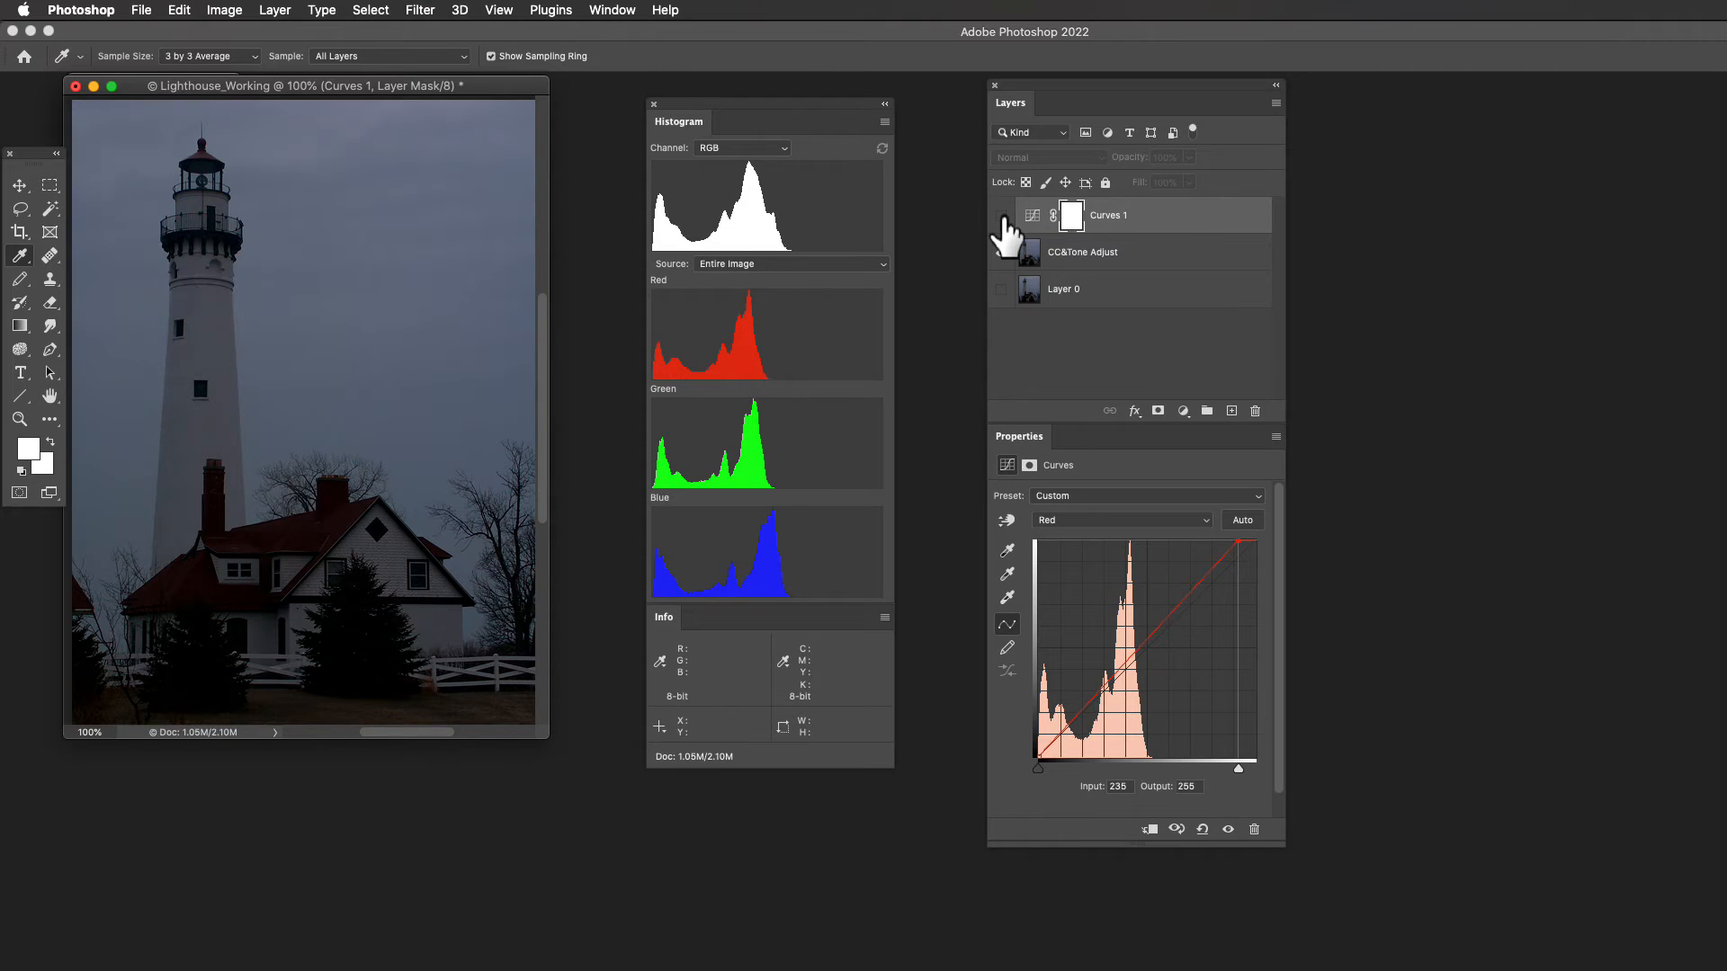
pyautogui.click(1002, 218)
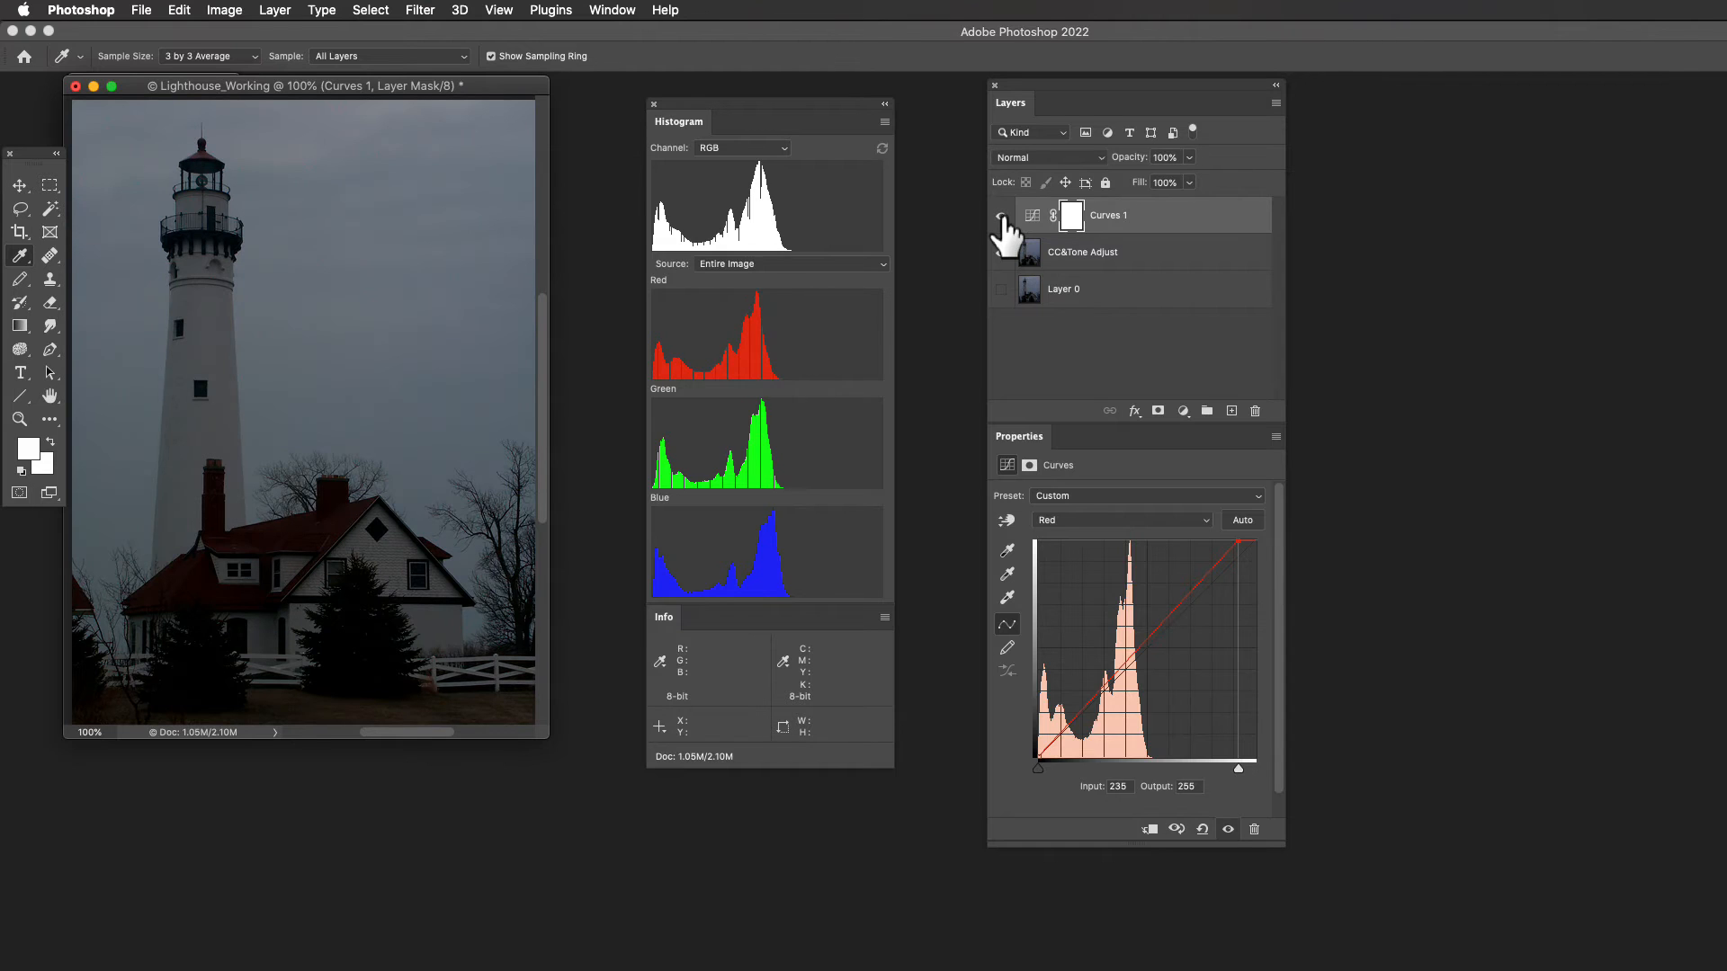
# - Compare the Curves adjustment with its previous state, and check the photo once more with the layer hidden and shown
pyautogui.click(1176, 829)
pyautogui.click(1177, 829)
pyautogui.click(1176, 828)
pyautogui.click(1176, 828)
pyautogui.click(1176, 828)
pyautogui.click(1176, 828)
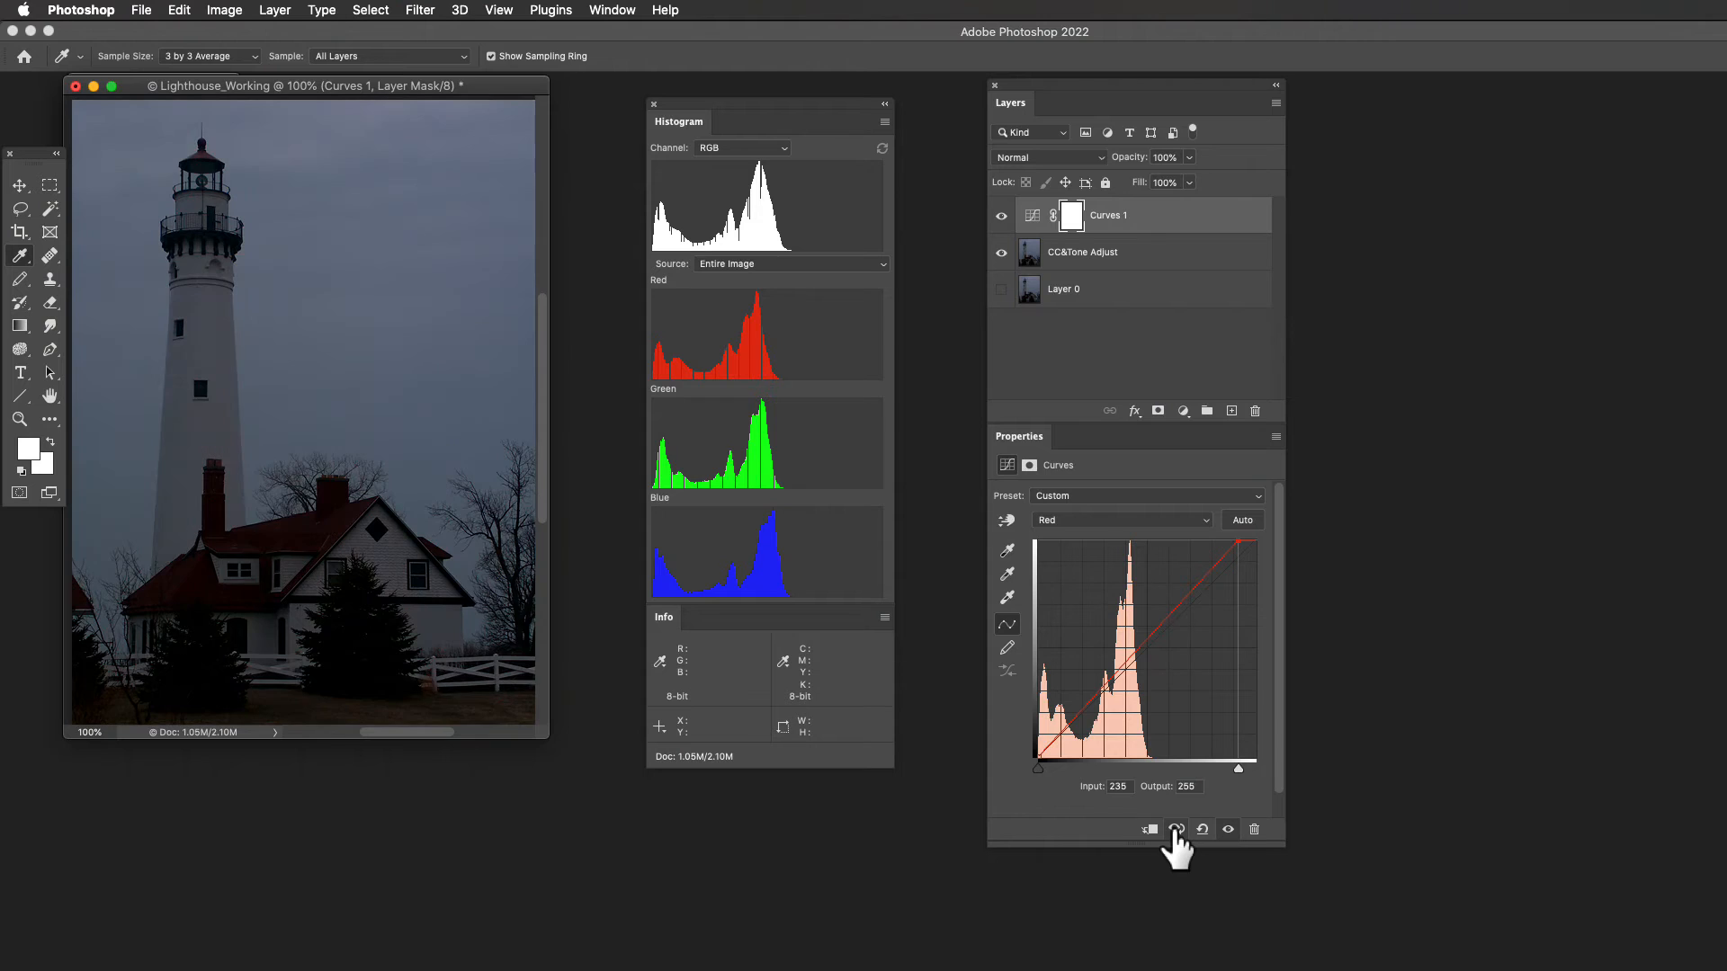
pyautogui.click(1176, 828)
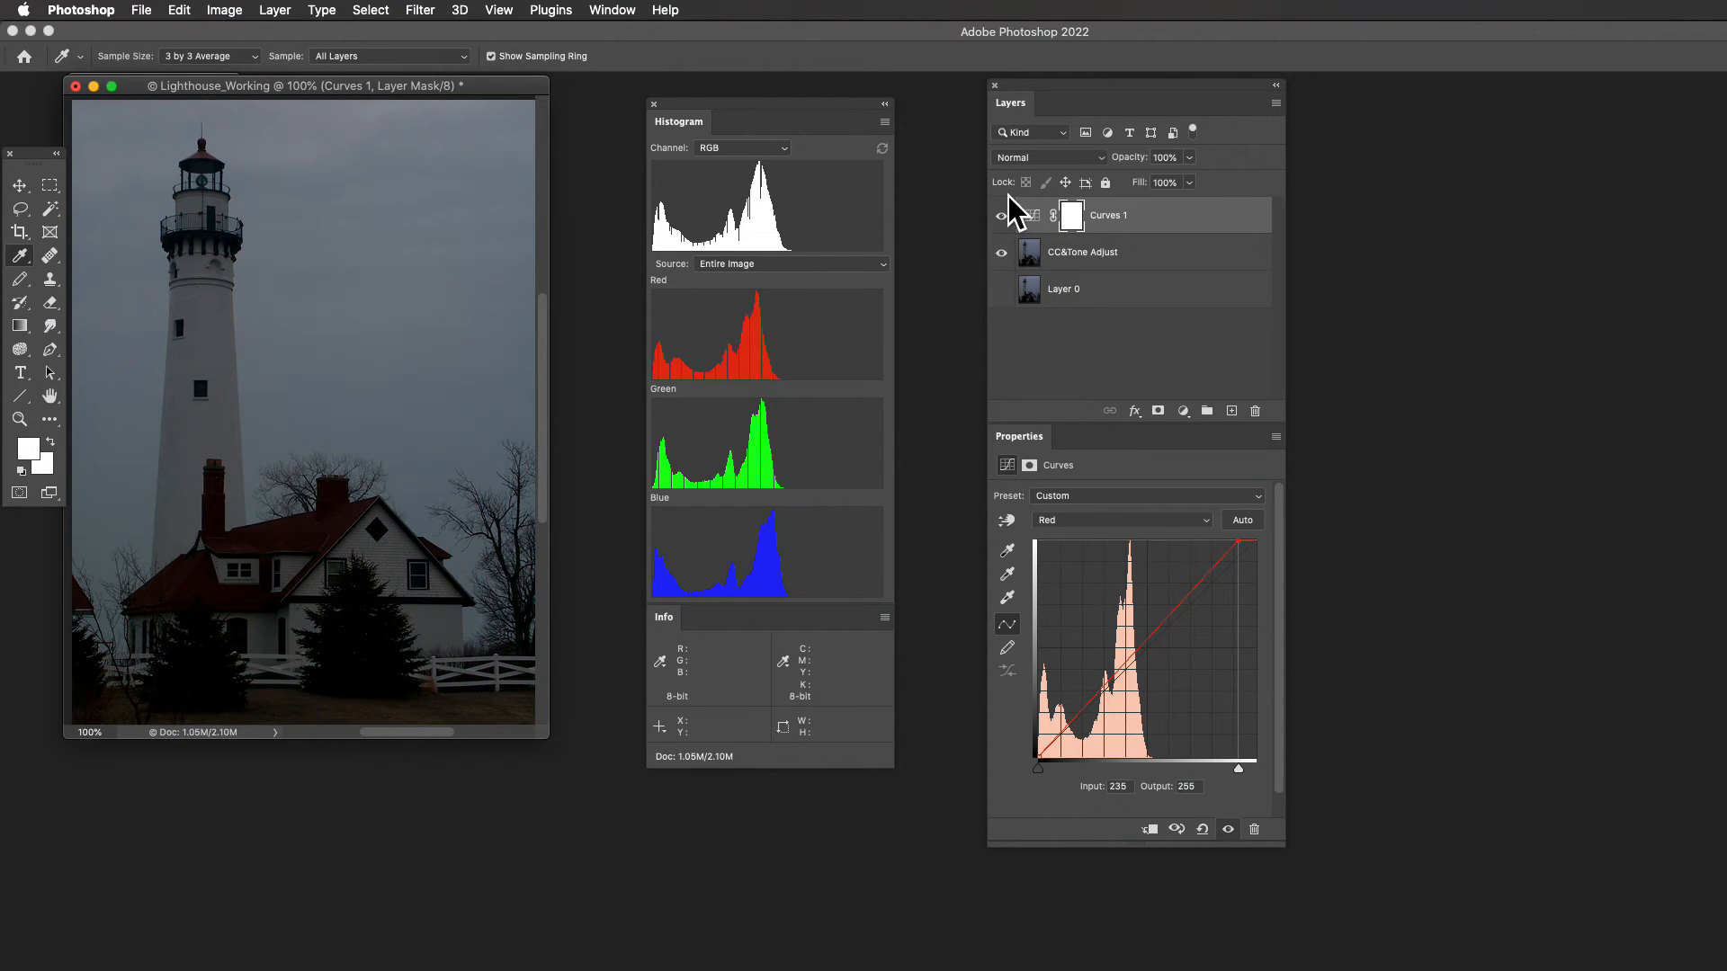
pyautogui.click(1177, 831)
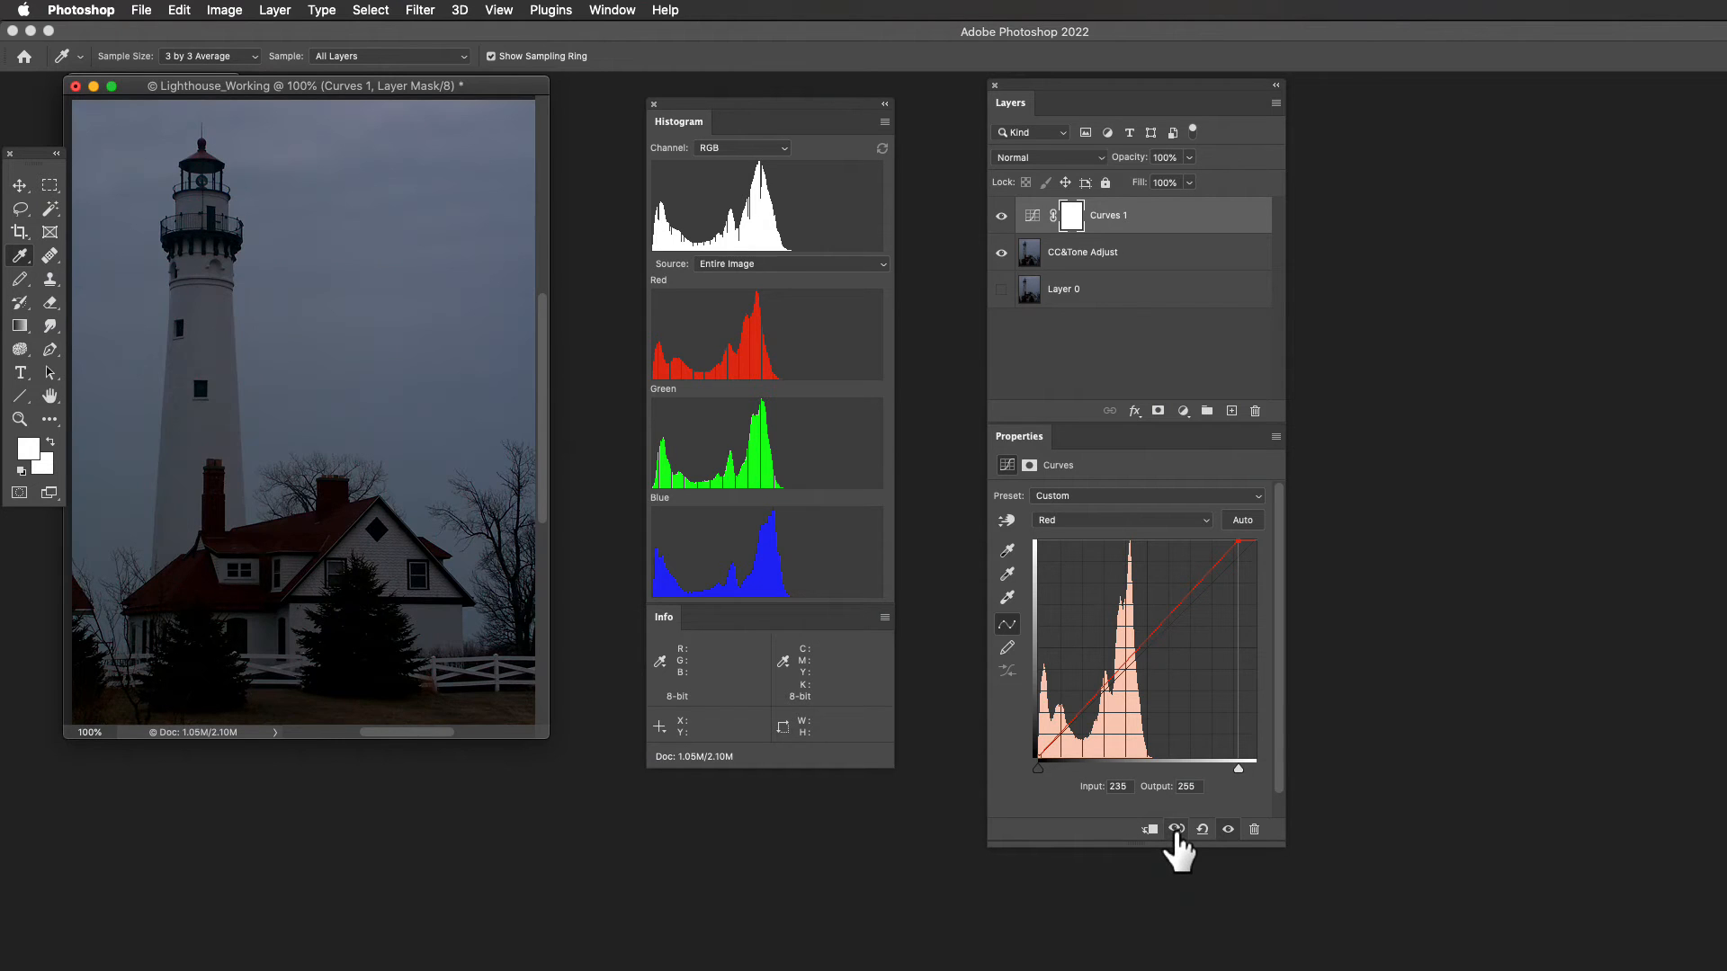
pyautogui.click(1000, 219)
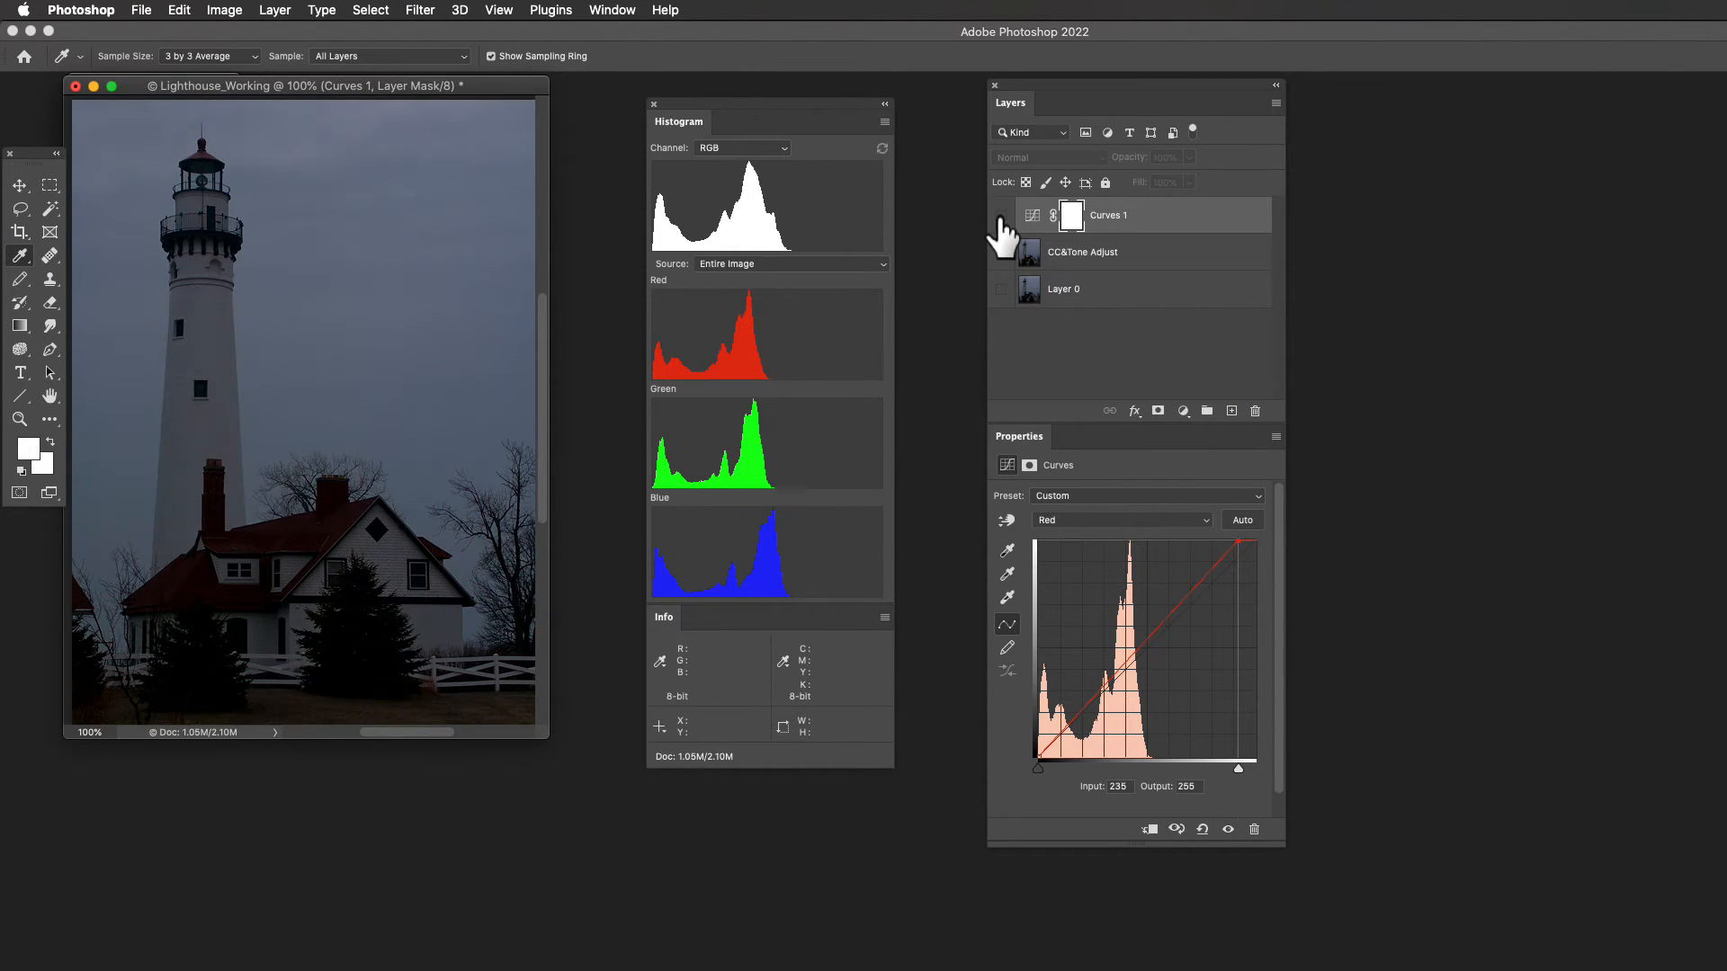
pyautogui.click(1001, 219)
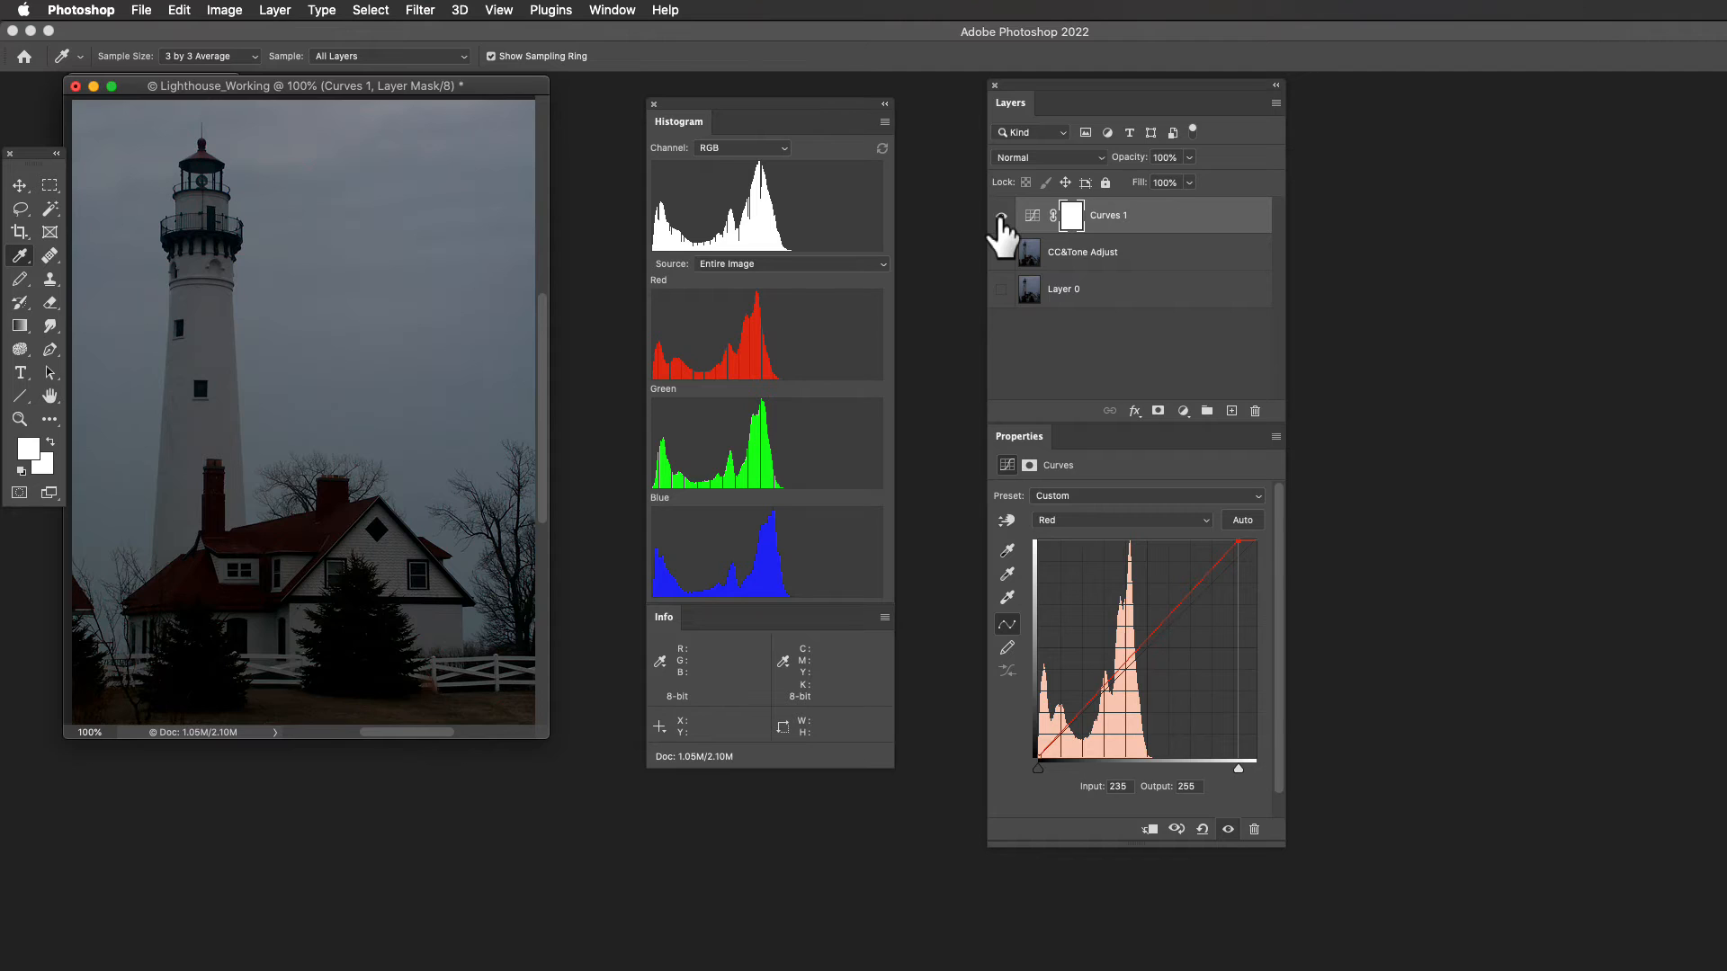
# - Try moving the composite RGB curve's white point to input 160, compare the photo without the adjustment, and restore the white point to 255
pyautogui.click(1205, 520)
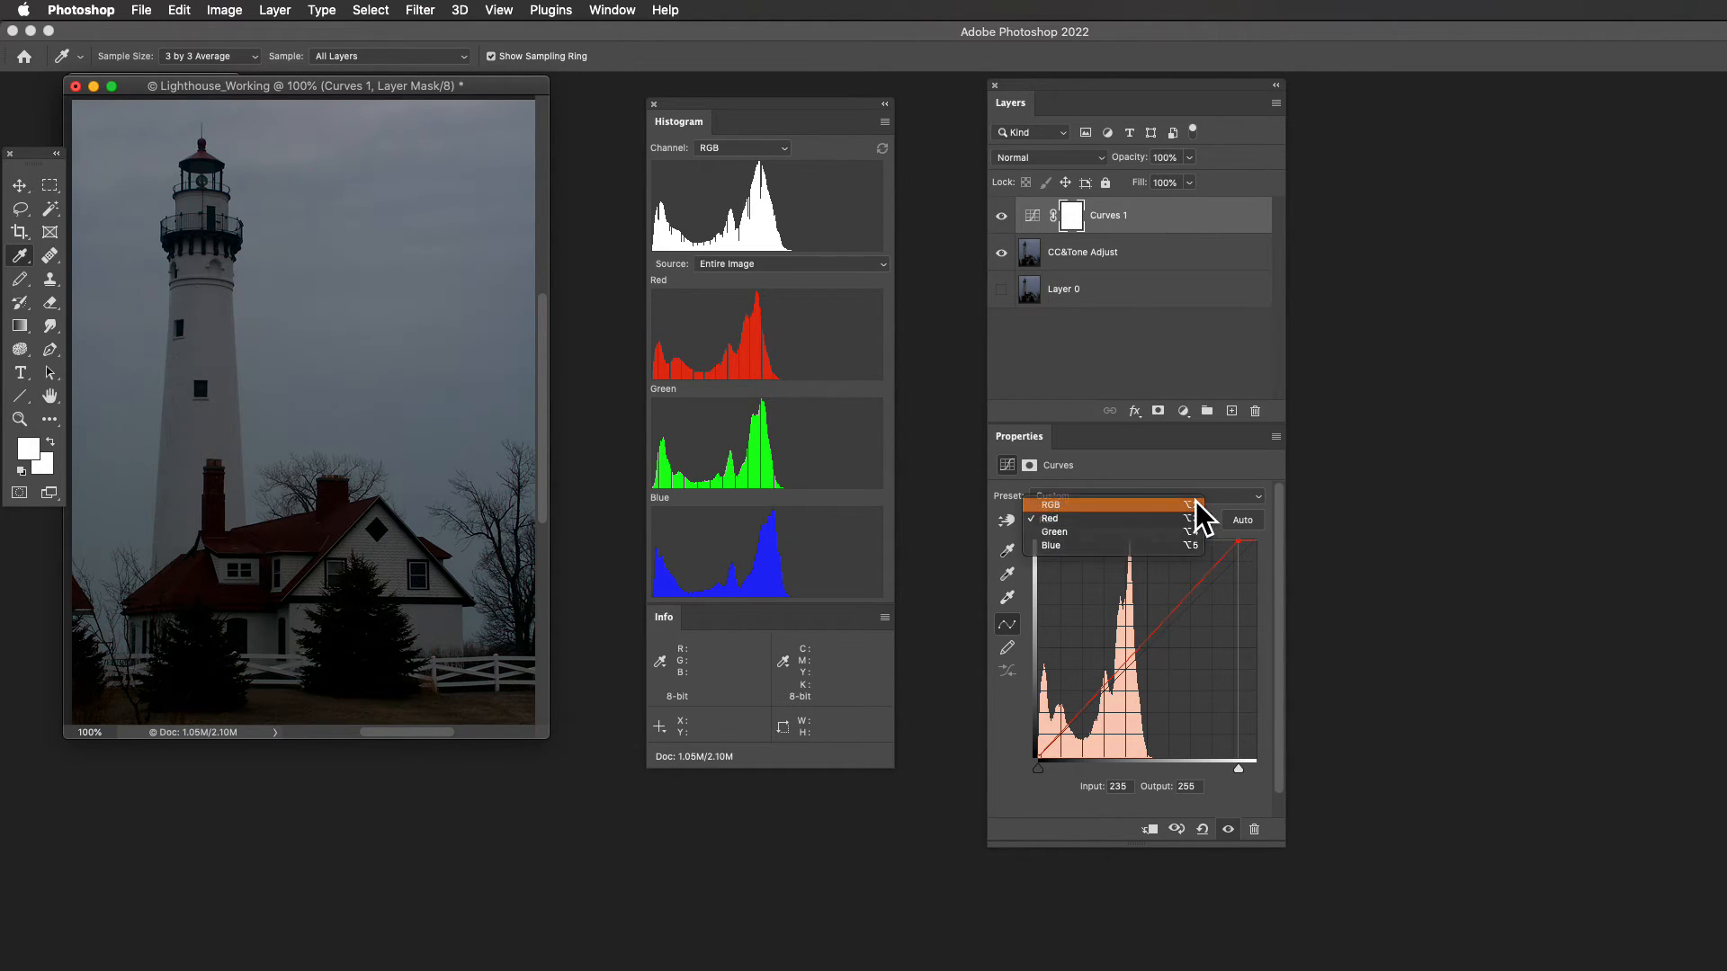
pyautogui.click(1195, 501)
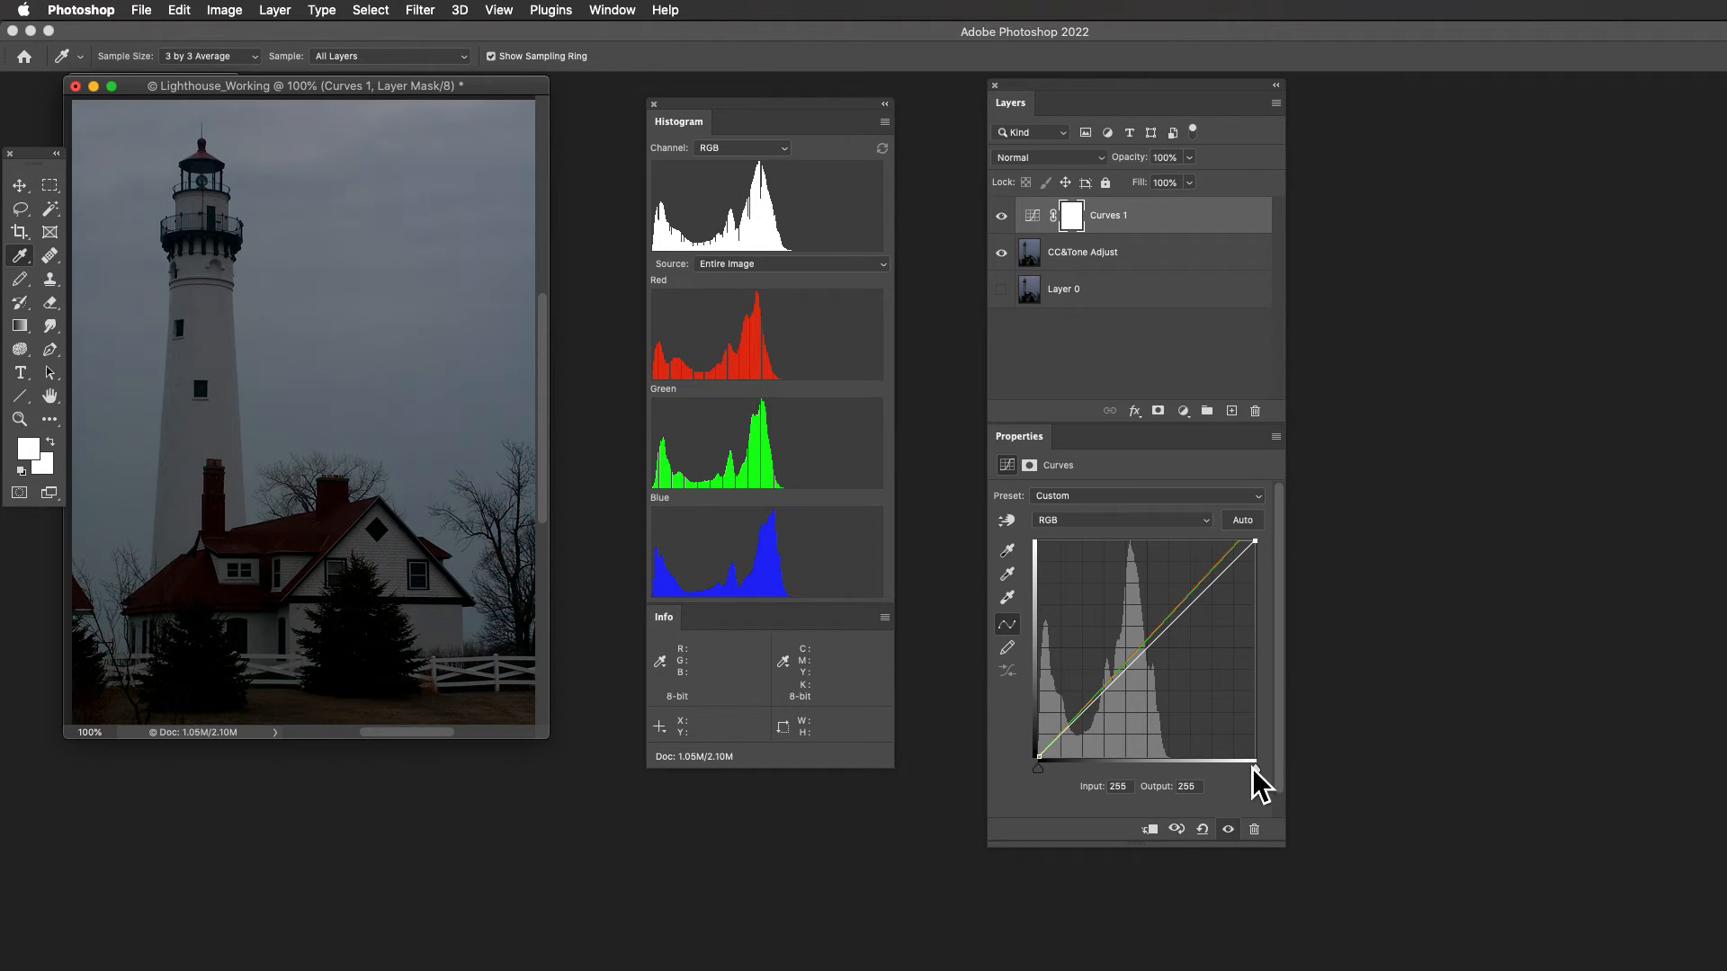
pyautogui.moveTo(1252, 768); pyautogui.dragTo(1174, 777)
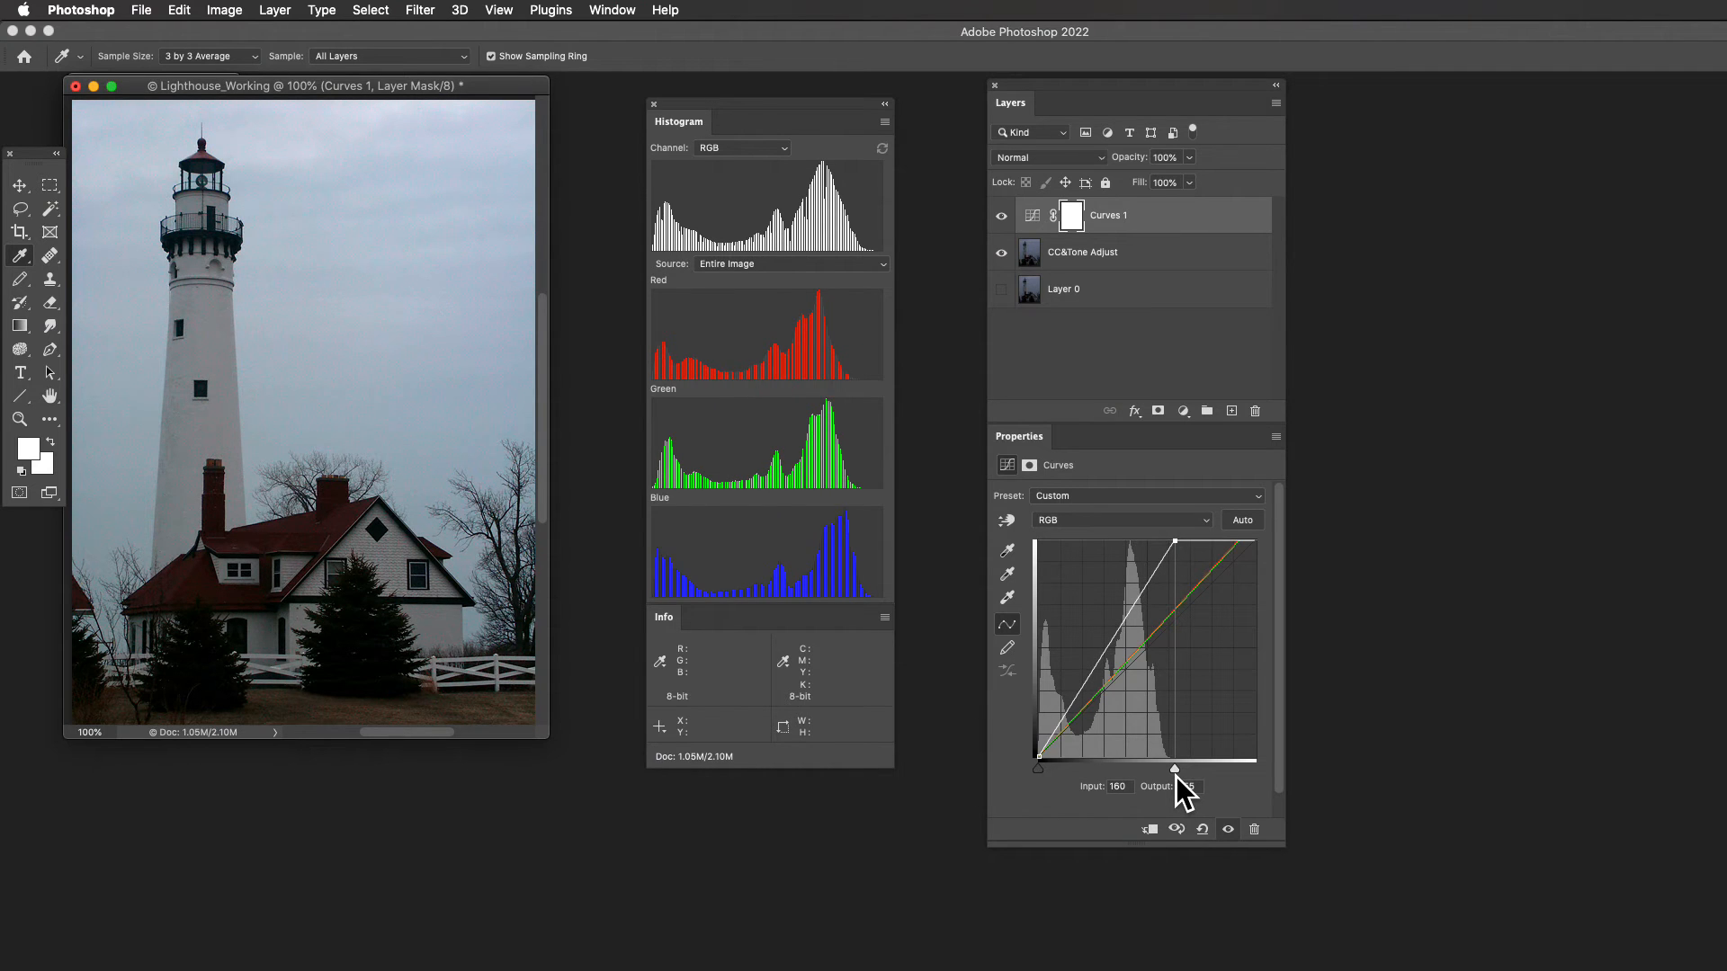
pyautogui.click(1001, 217)
pyautogui.click(1001, 217)
pyautogui.scroll(-1, 1175, 663)
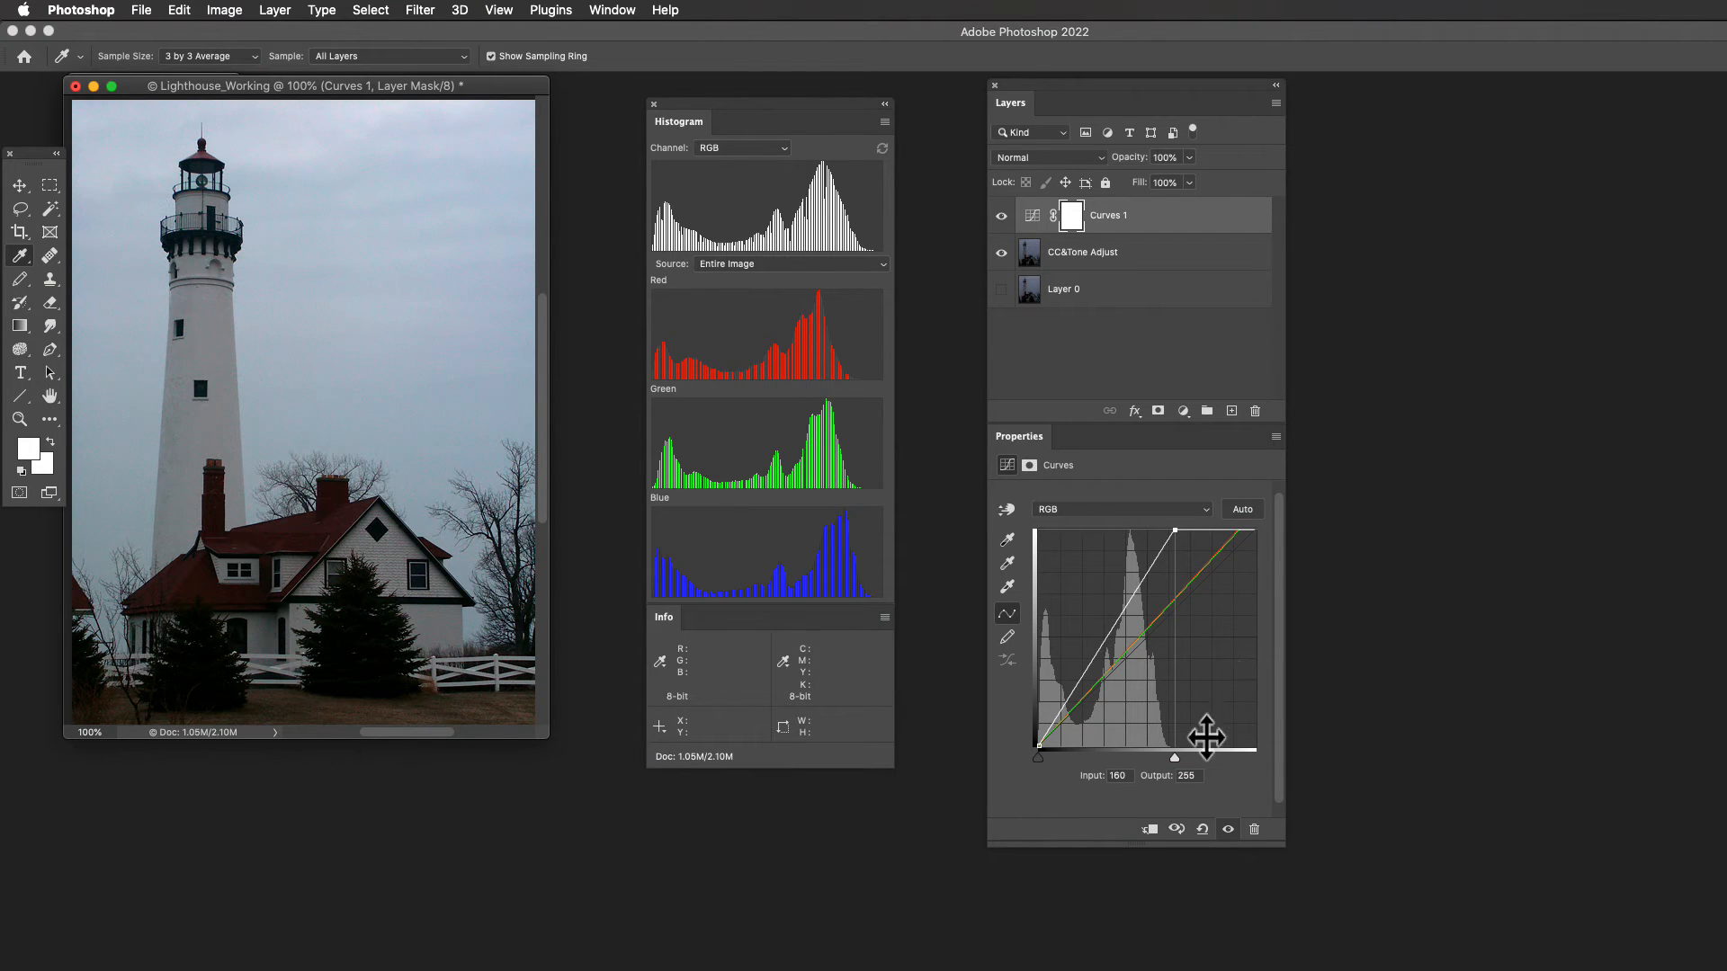
pyautogui.moveTo(1173, 757); pyautogui.dragTo(1275, 769)
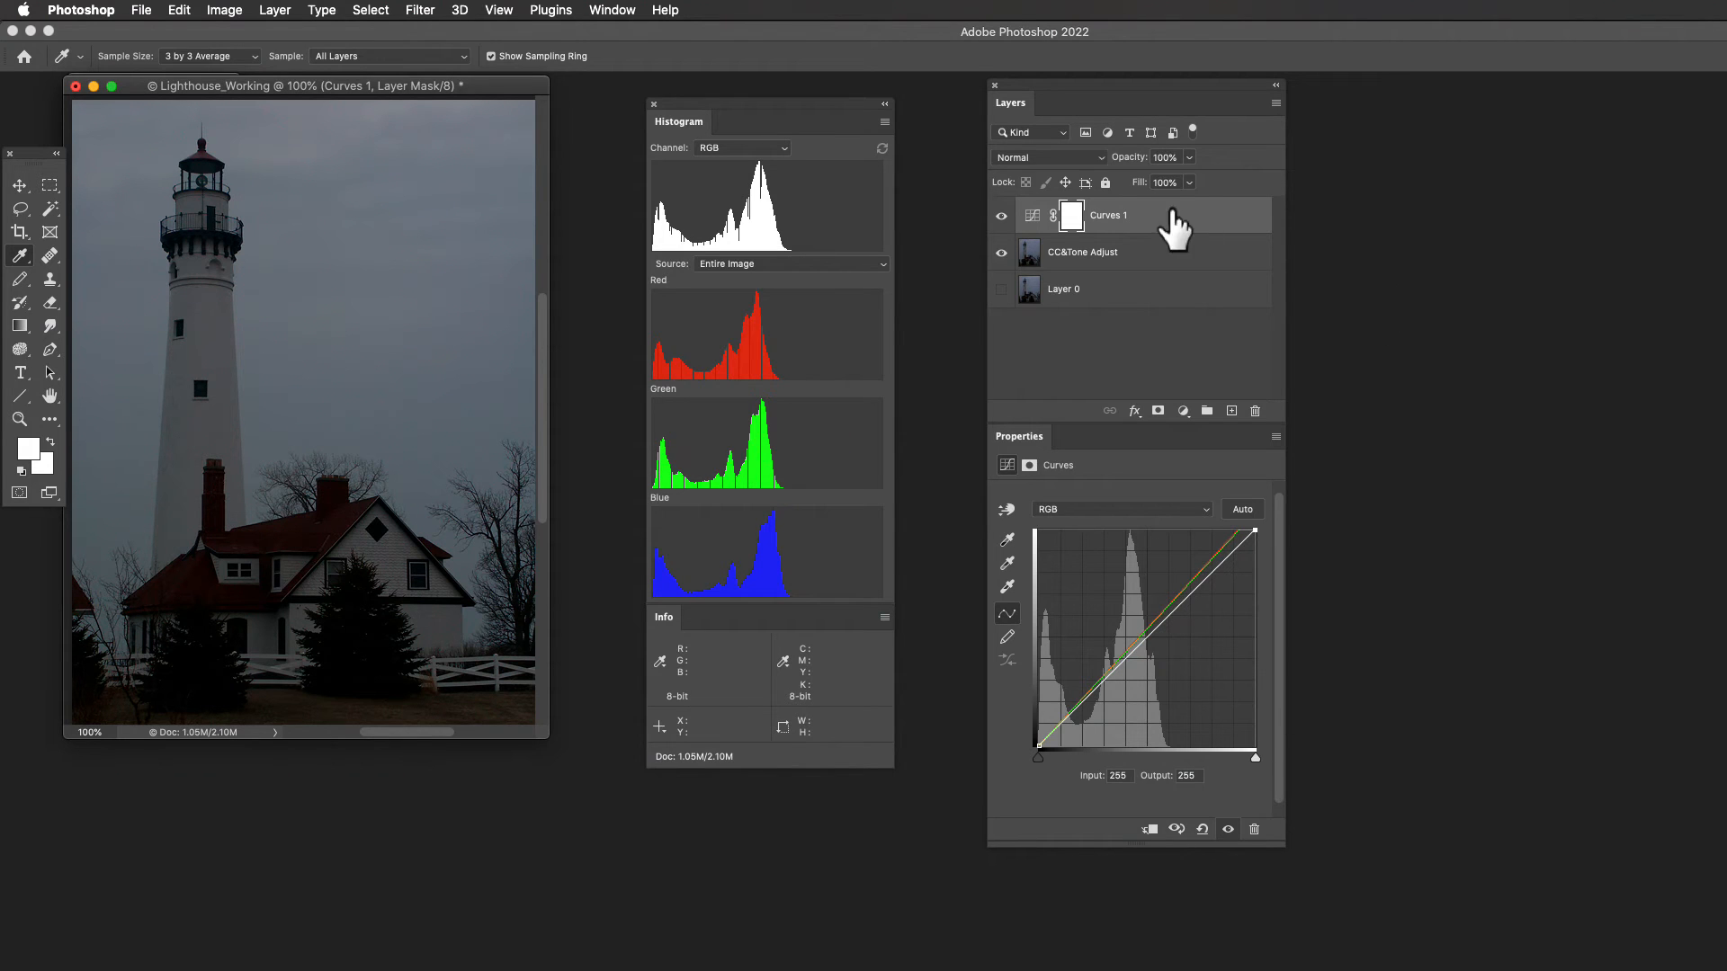
# - Rename the Curves 1 adjustment layer as CC
pyautogui.doubleClick(1109, 215)
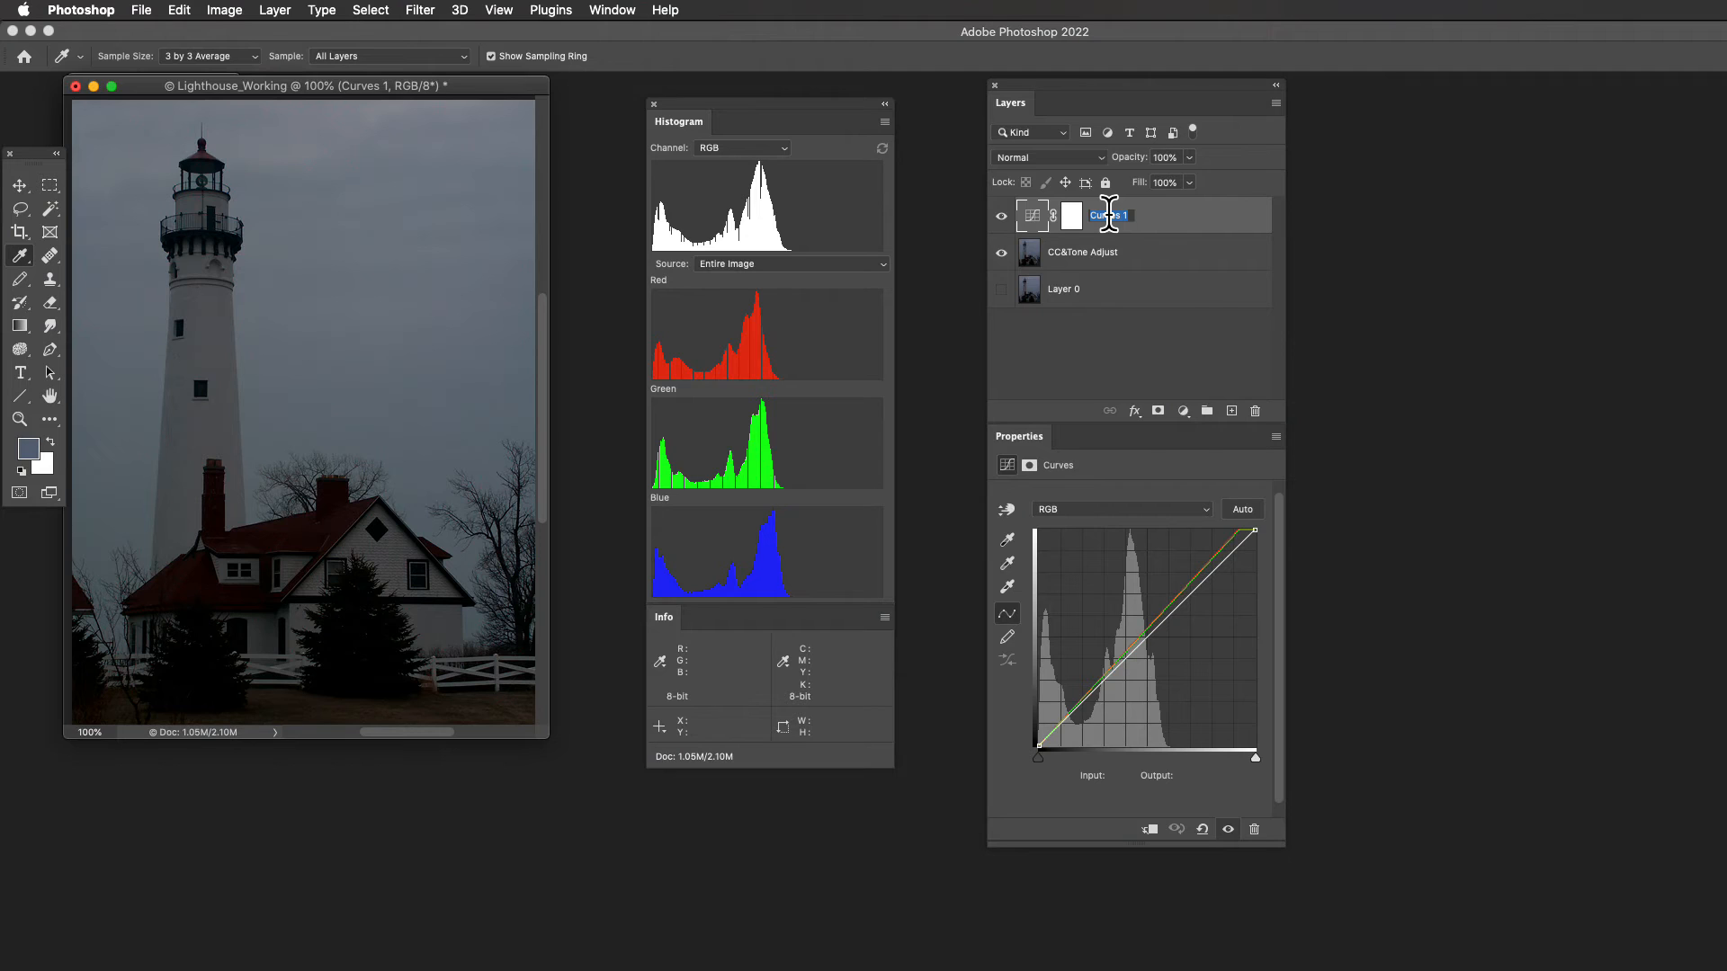
pyautogui.write('CC')
pyautogui.press('Return')
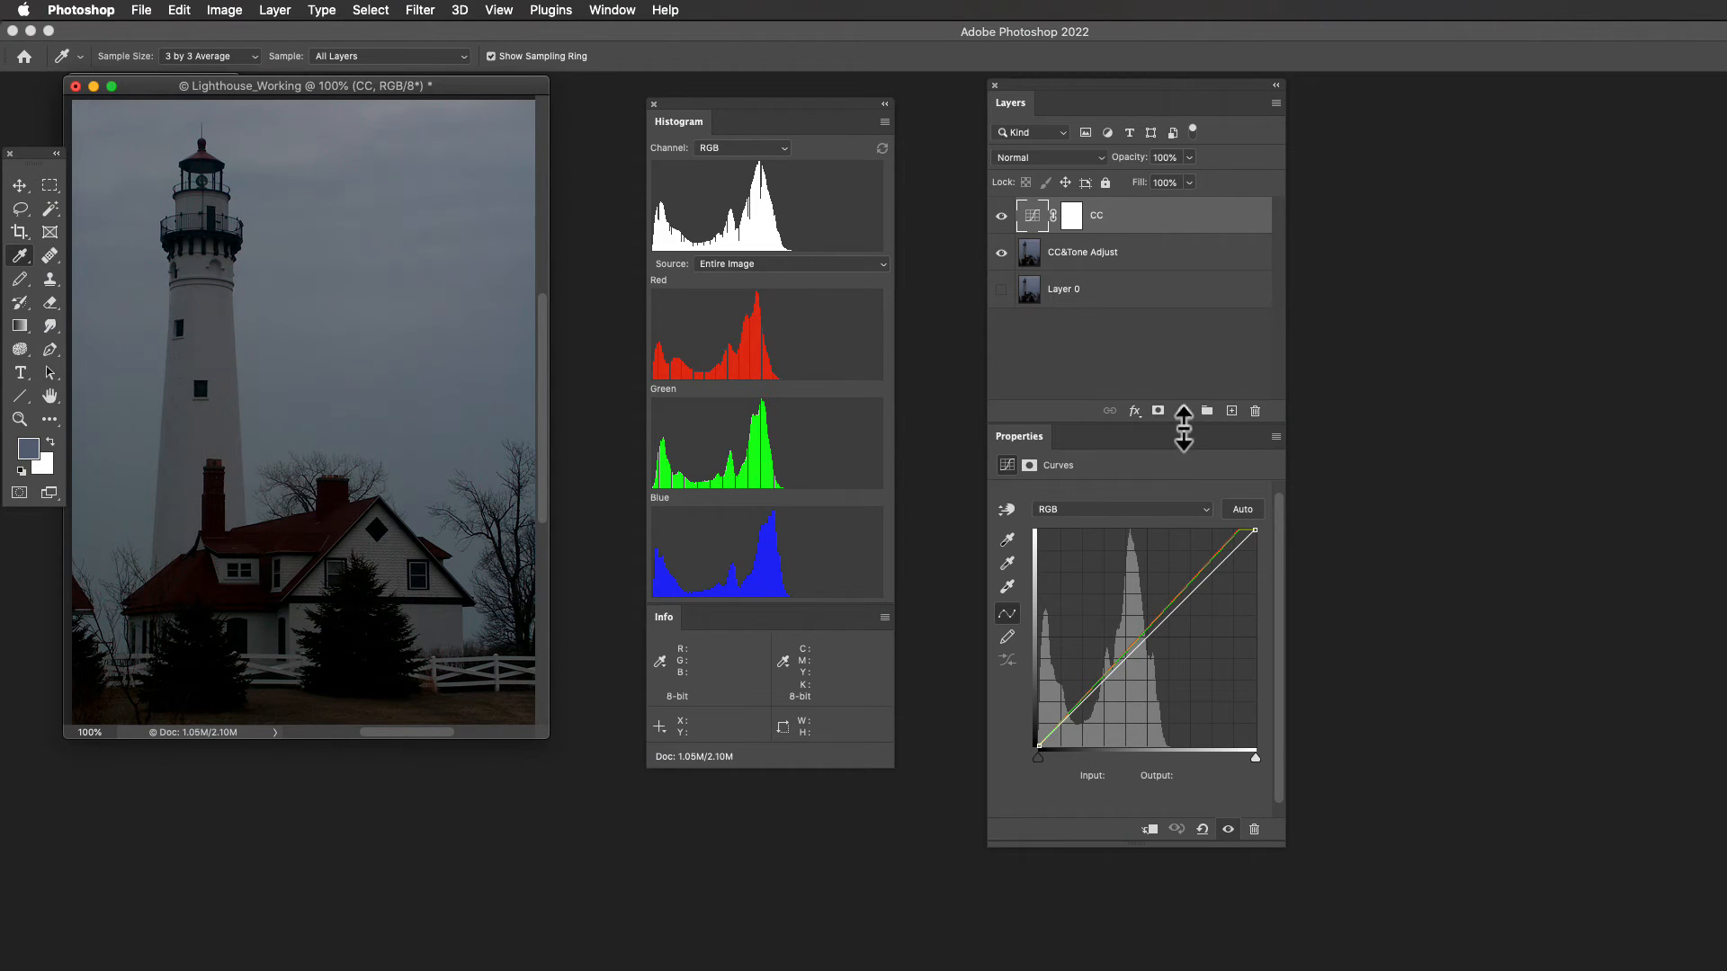
# - Add a second Curves adjustment layer above the CC layer and name it B&C
pyautogui.click(1183, 410)
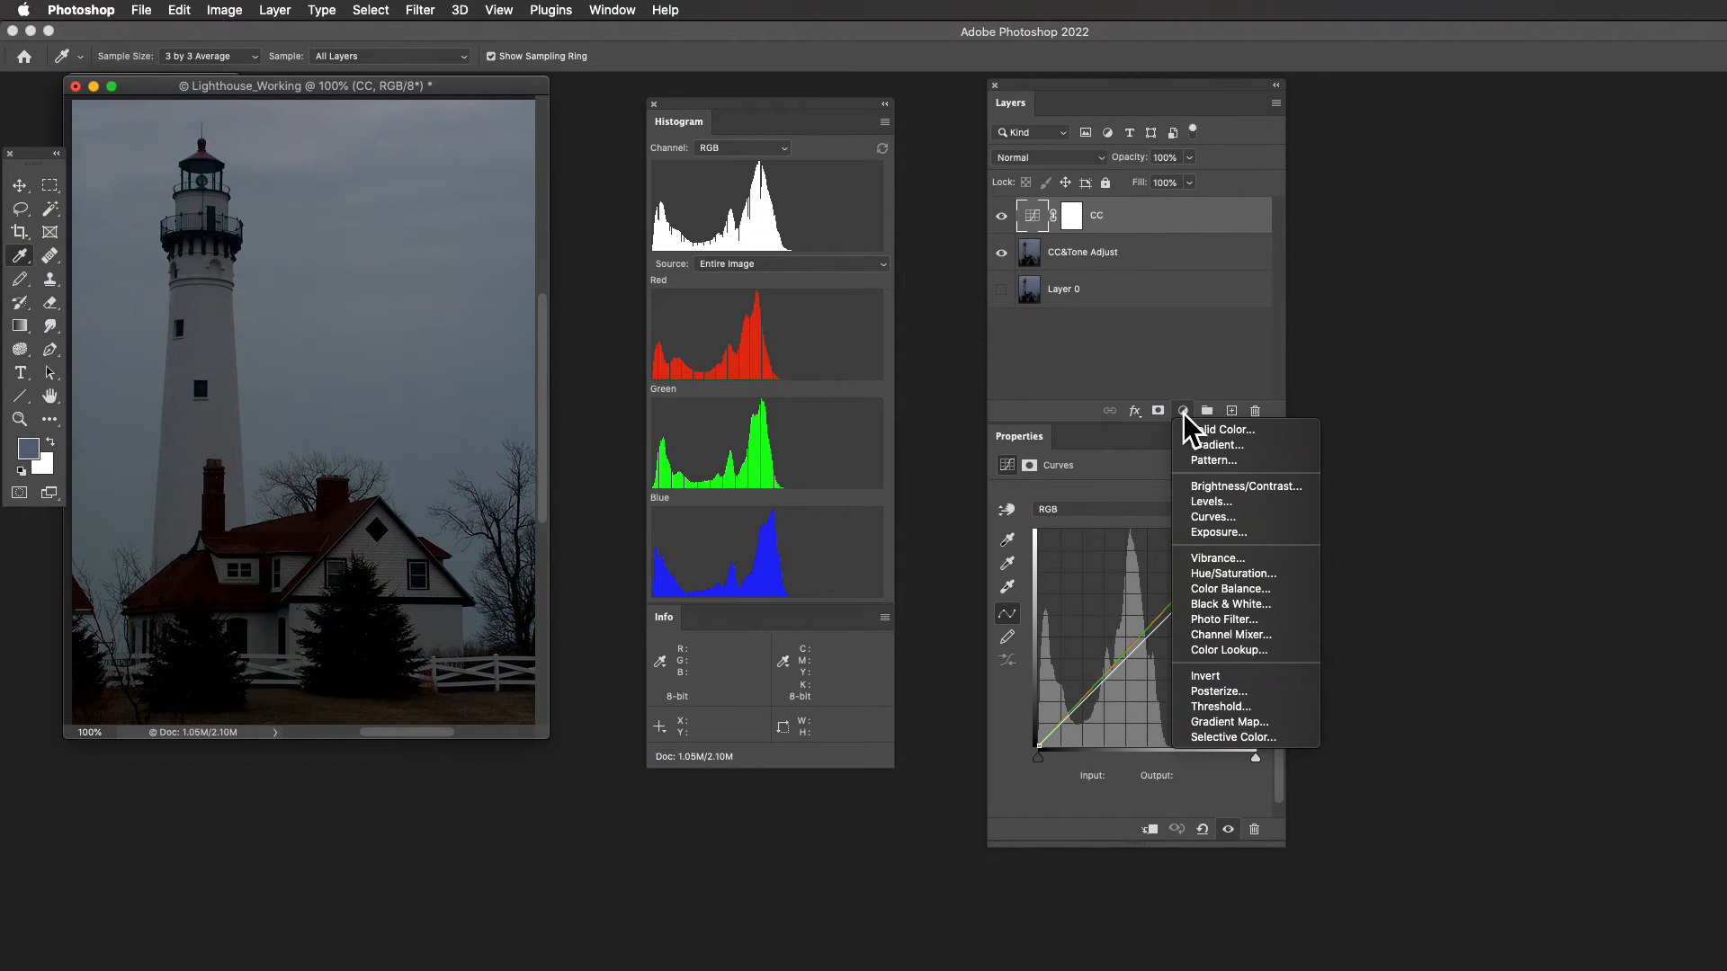
pyautogui.click(1225, 517)
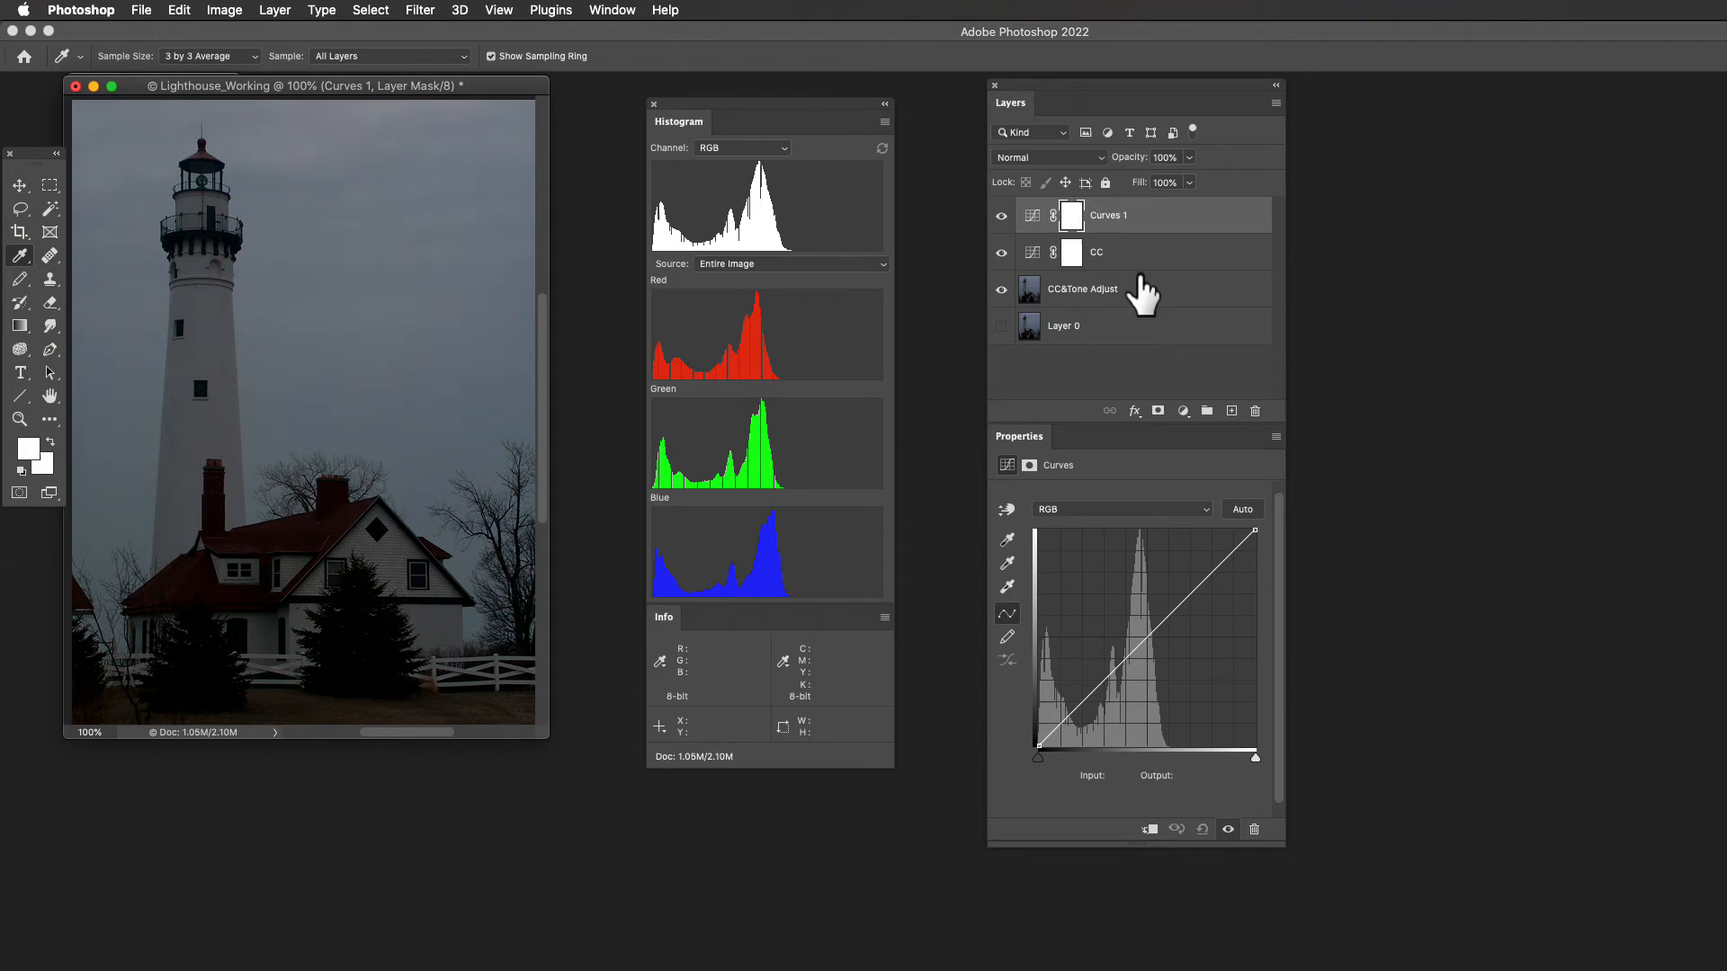
pyautogui.doubleClick(1112, 215)
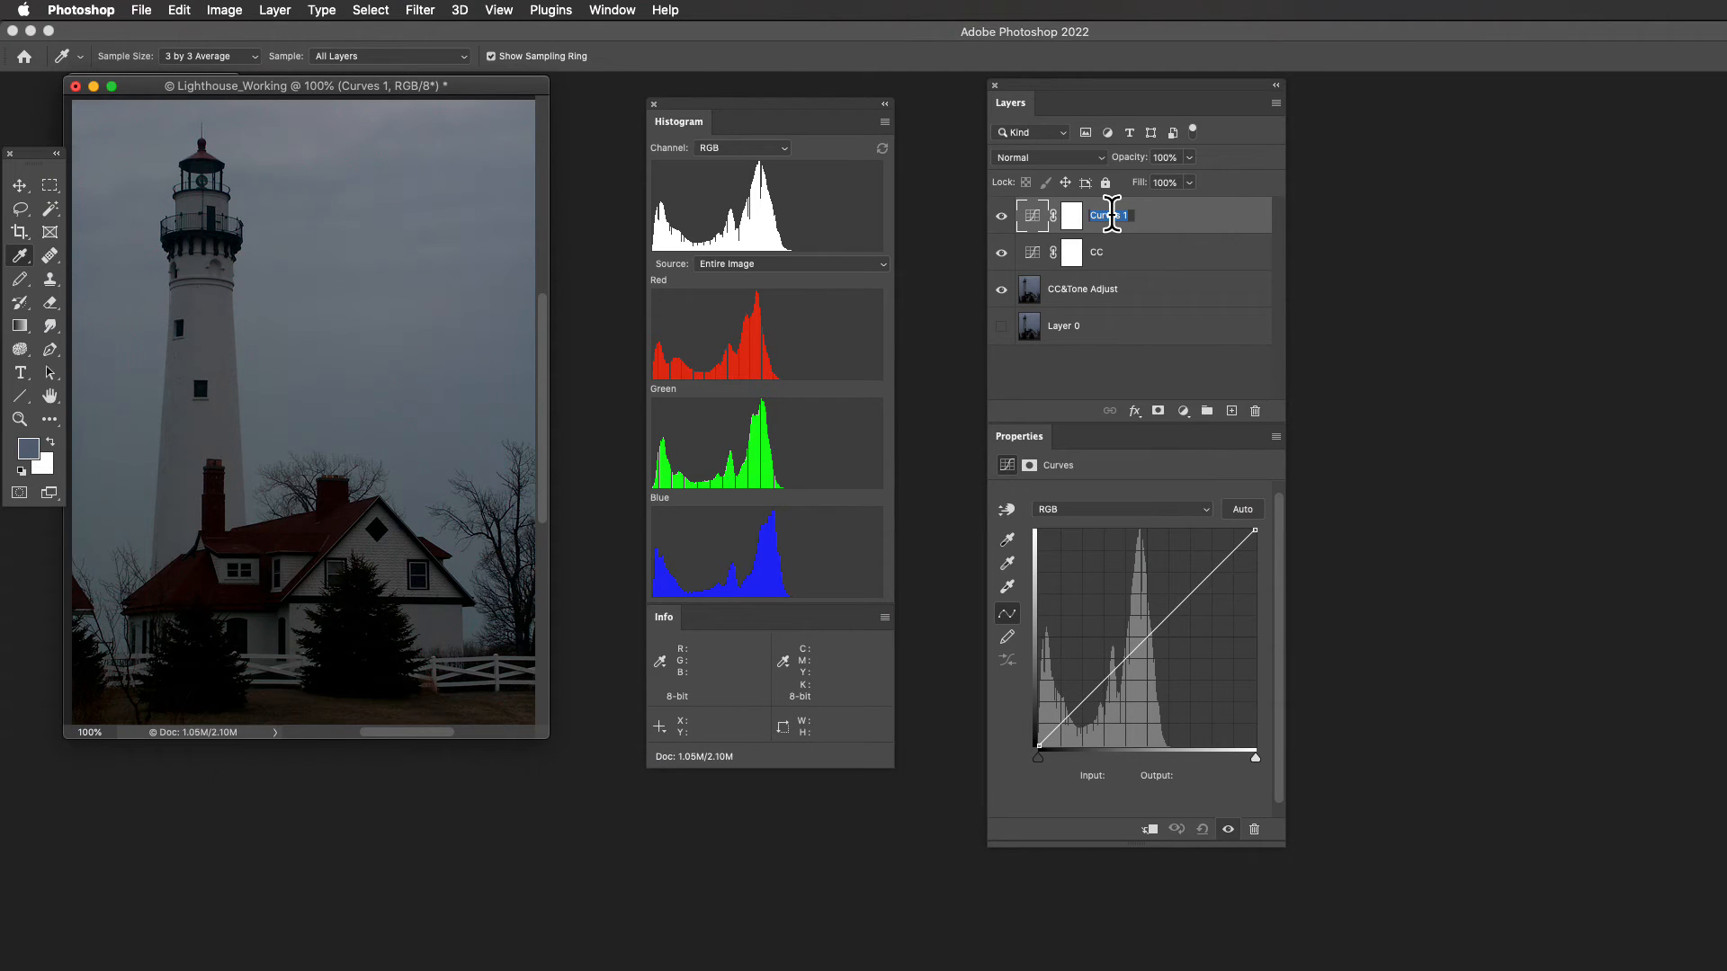
pyautogui.write('B&C')
pyautogui.press('Return')
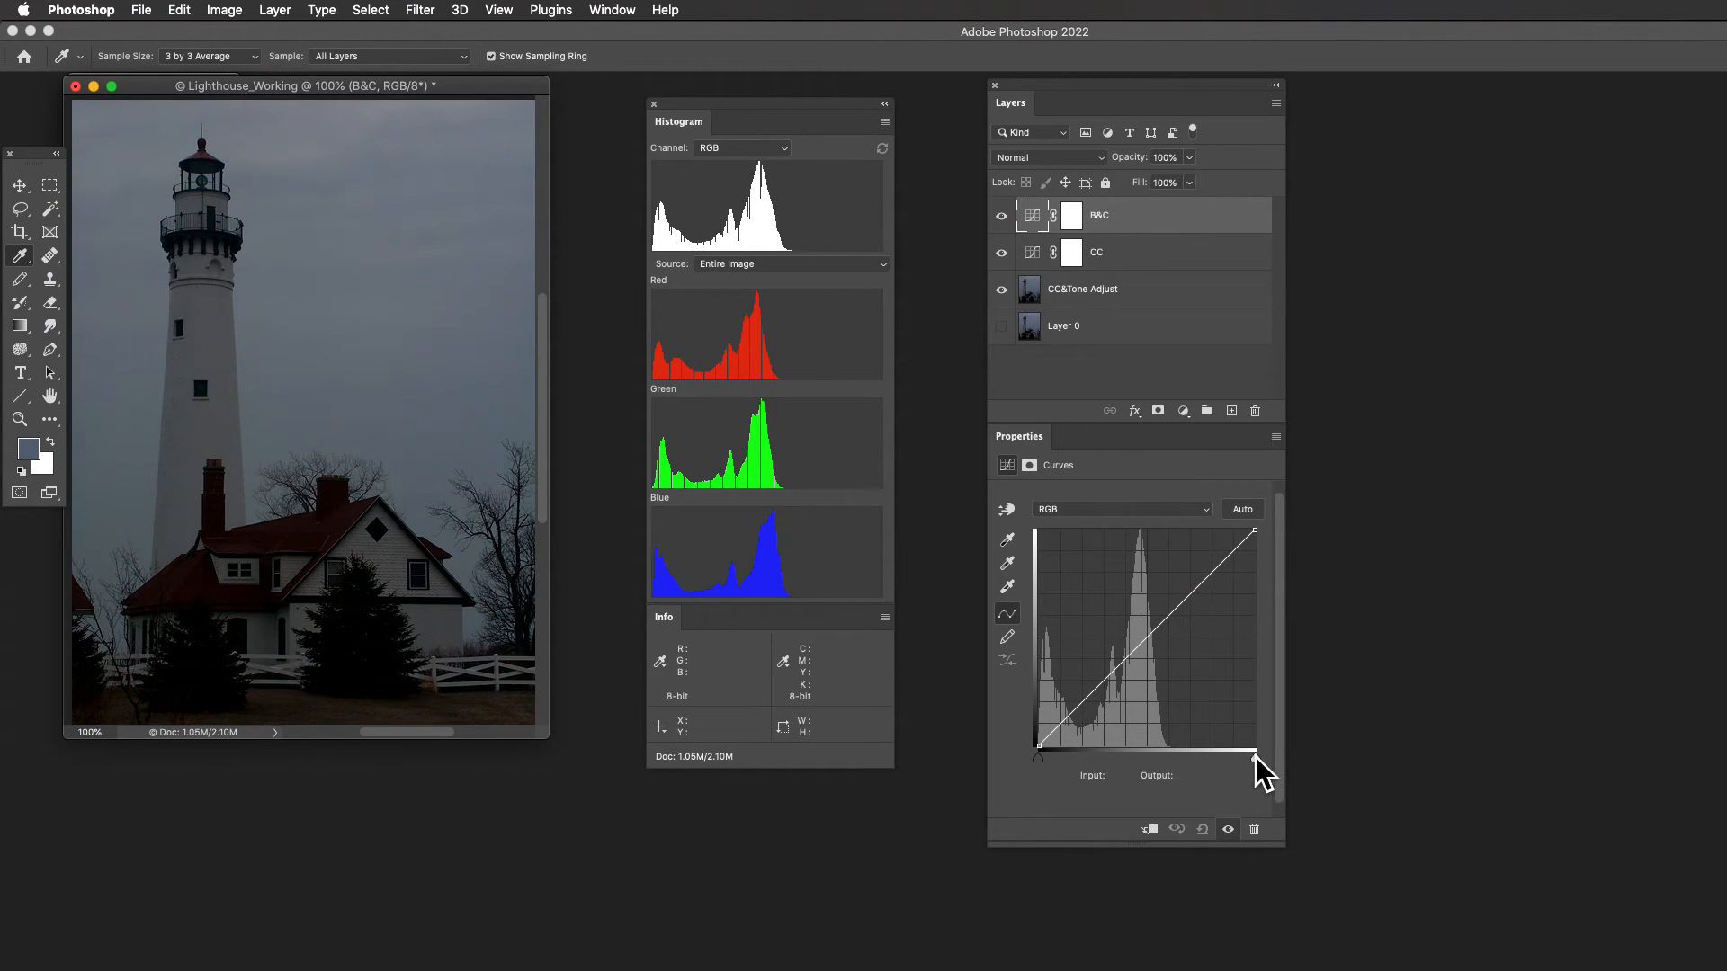
# - Move the B&C layer's composite RGB white point to input 159, at the bright end of the histogram
pyautogui.moveTo(1255, 757); pyautogui.dragTo(1203, 757)
pyautogui.moveTo(1228, 759); pyautogui.dragTo(1235, 760)
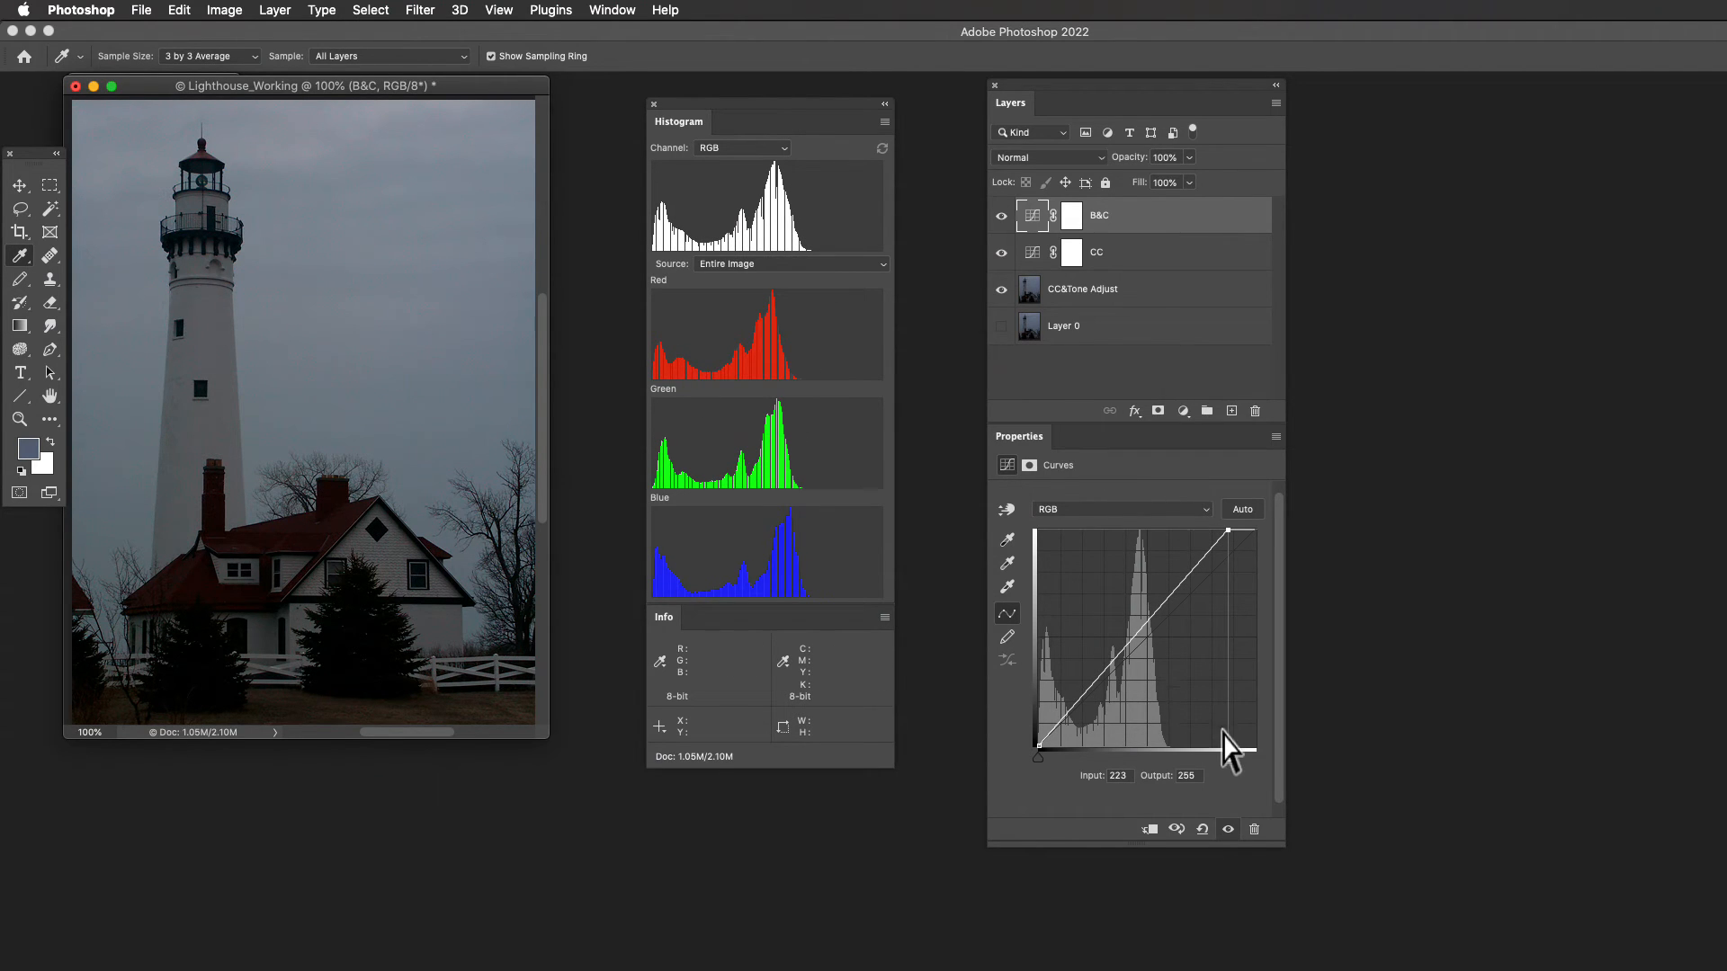
pyautogui.moveTo(1229, 757); pyautogui.dragTo(1180, 755)
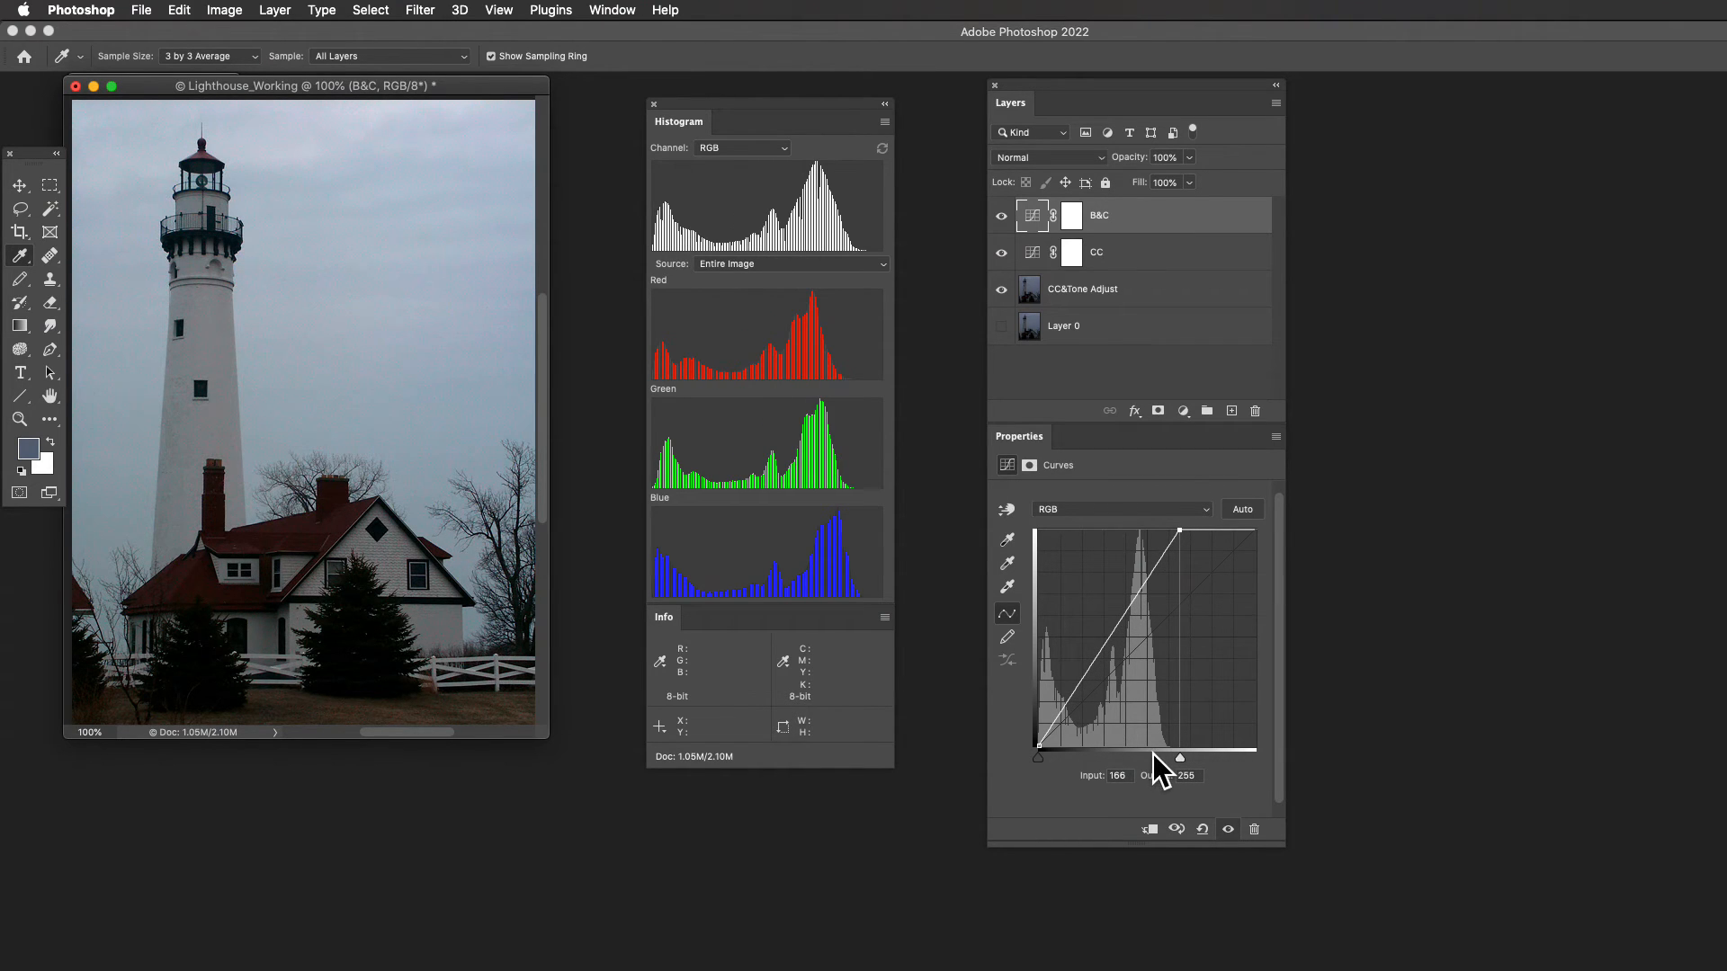
pyautogui.moveTo(1180, 757); pyautogui.dragTo(1153, 758)
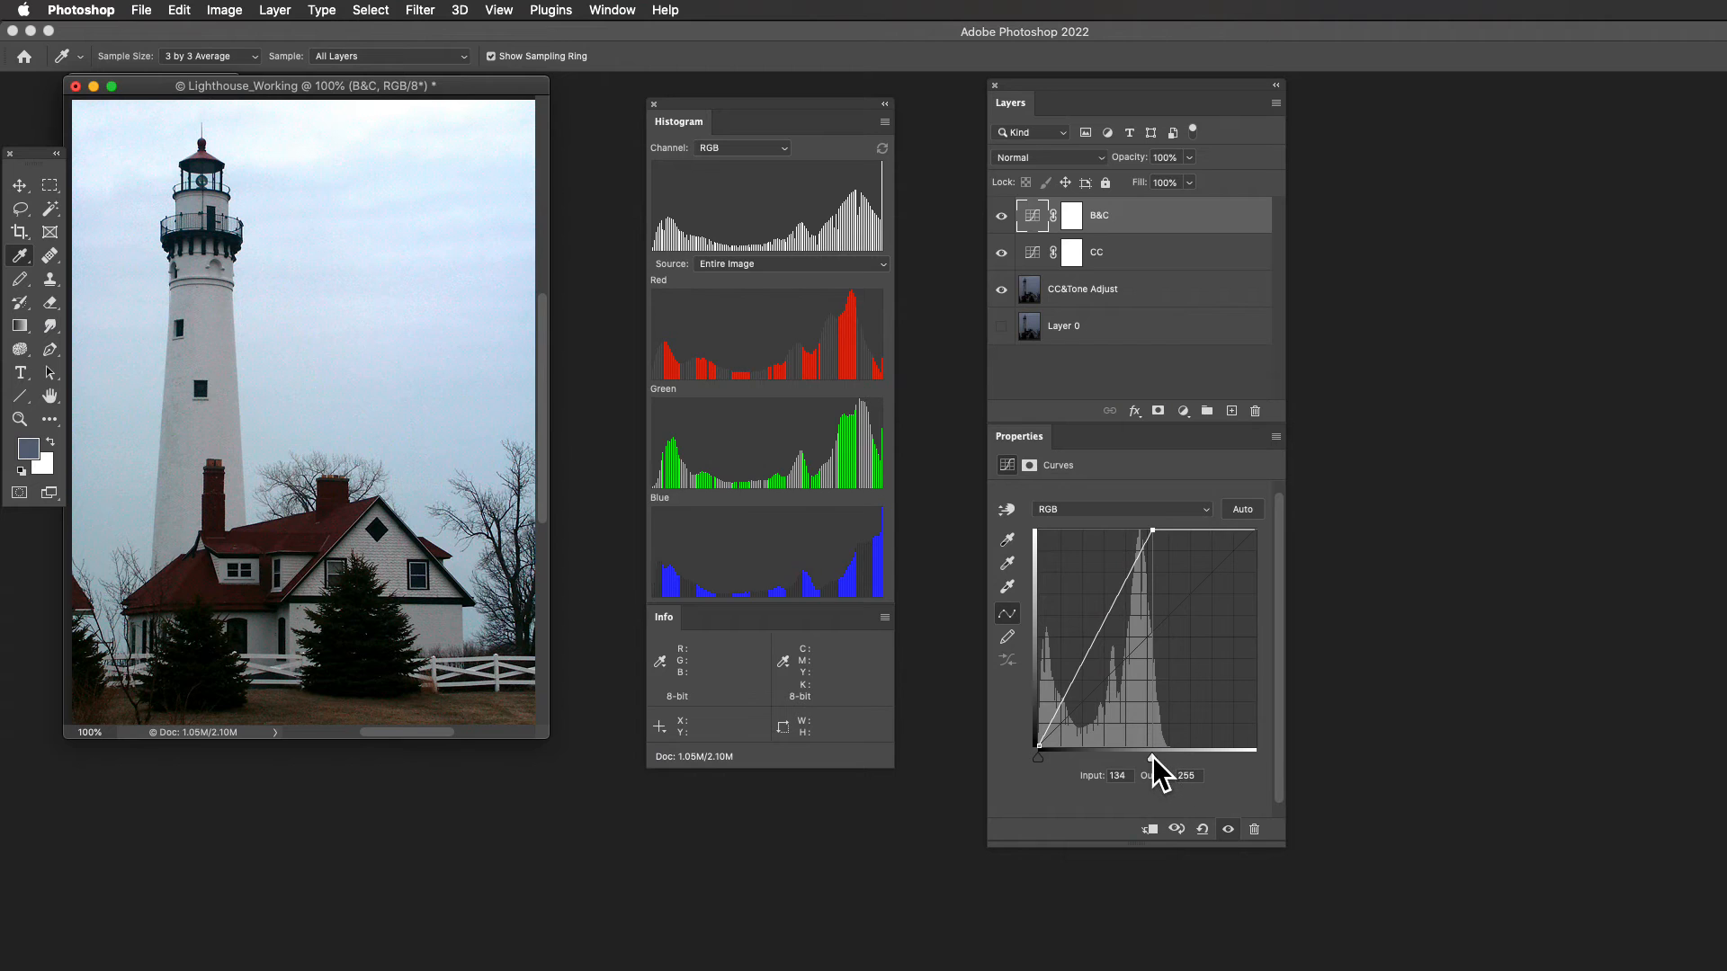
pyautogui.moveTo(1152, 757); pyautogui.dragTo(1174, 759)
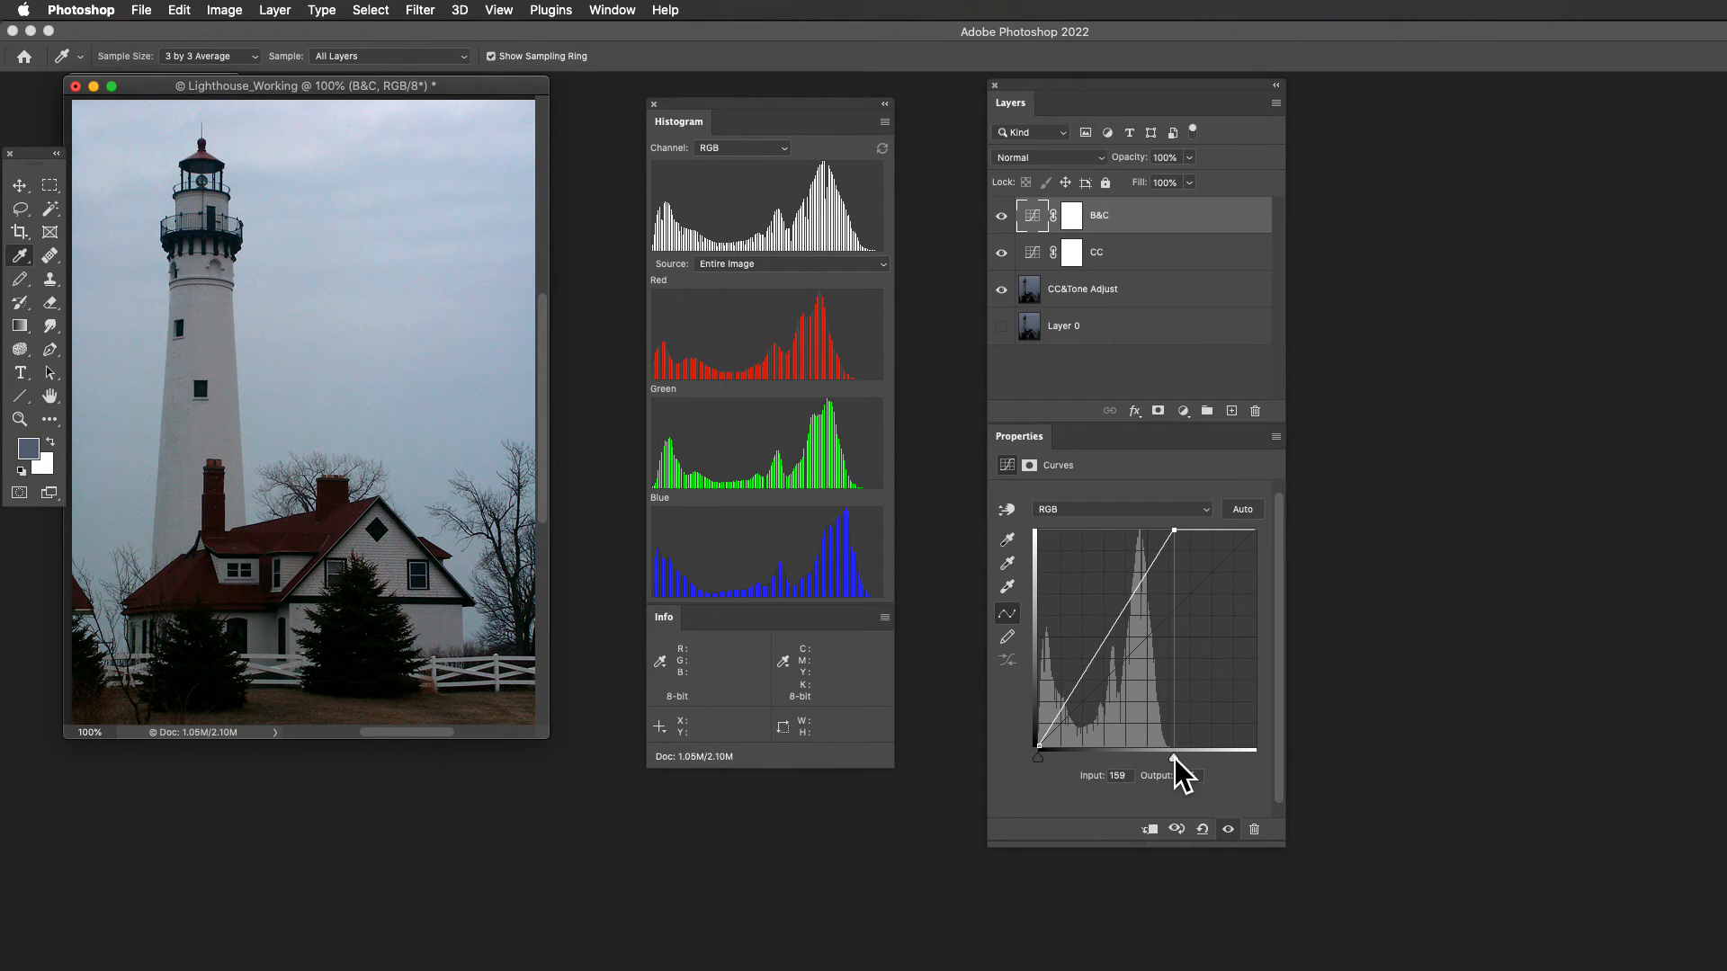
# - Move the B&C curve's white point to input 157 and compare the photo with the B&C and CC layers hidden and shown
pyautogui.moveTo(1174, 759); pyautogui.dragTo(1172, 759)
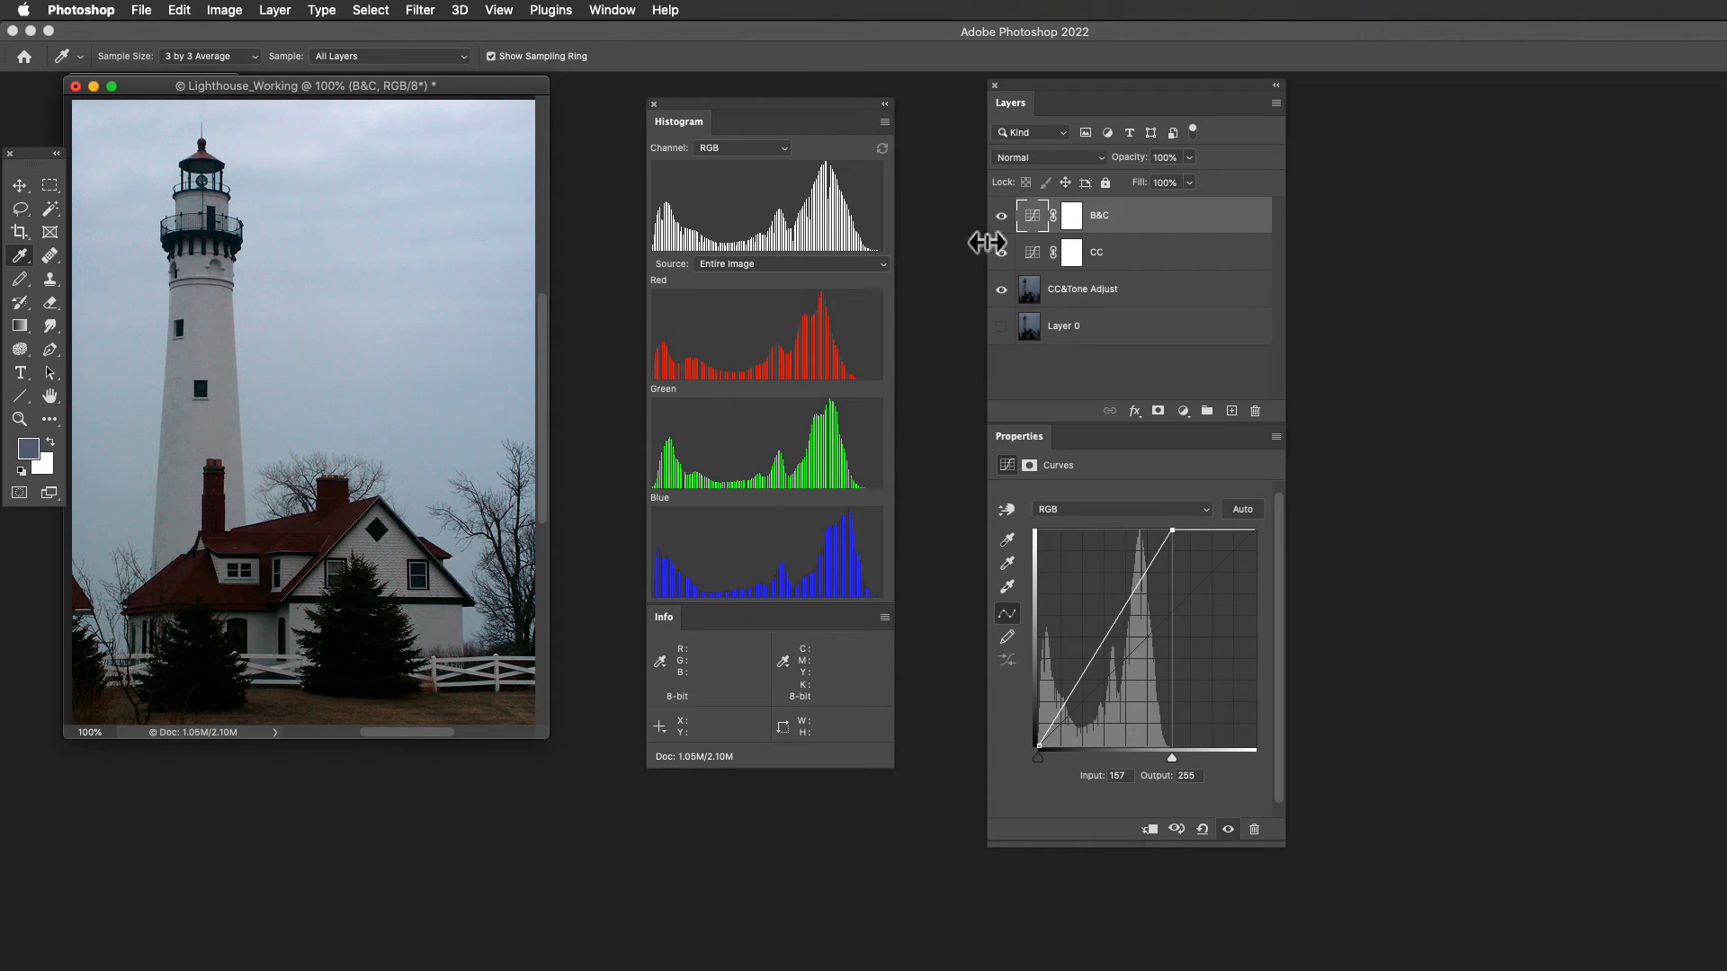
pyautogui.click(1001, 216)
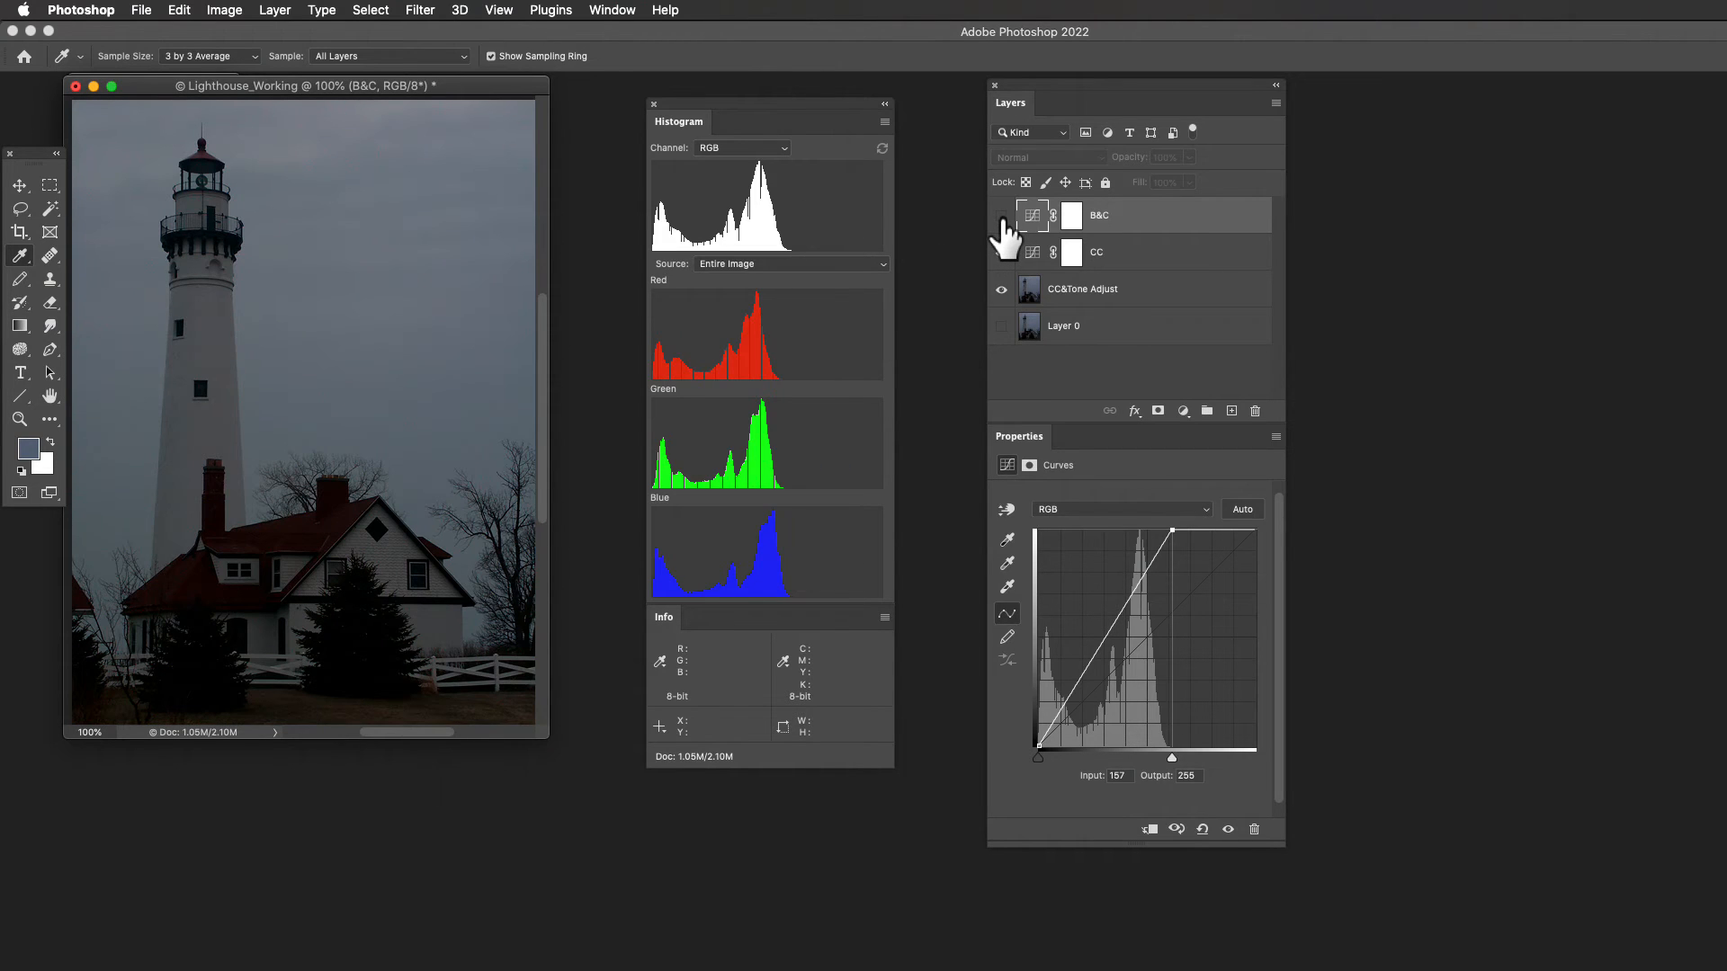
pyautogui.click(1001, 216)
pyautogui.click(1001, 216)
pyautogui.click(1001, 215)
pyautogui.click(1001, 216)
pyautogui.click(1001, 216)
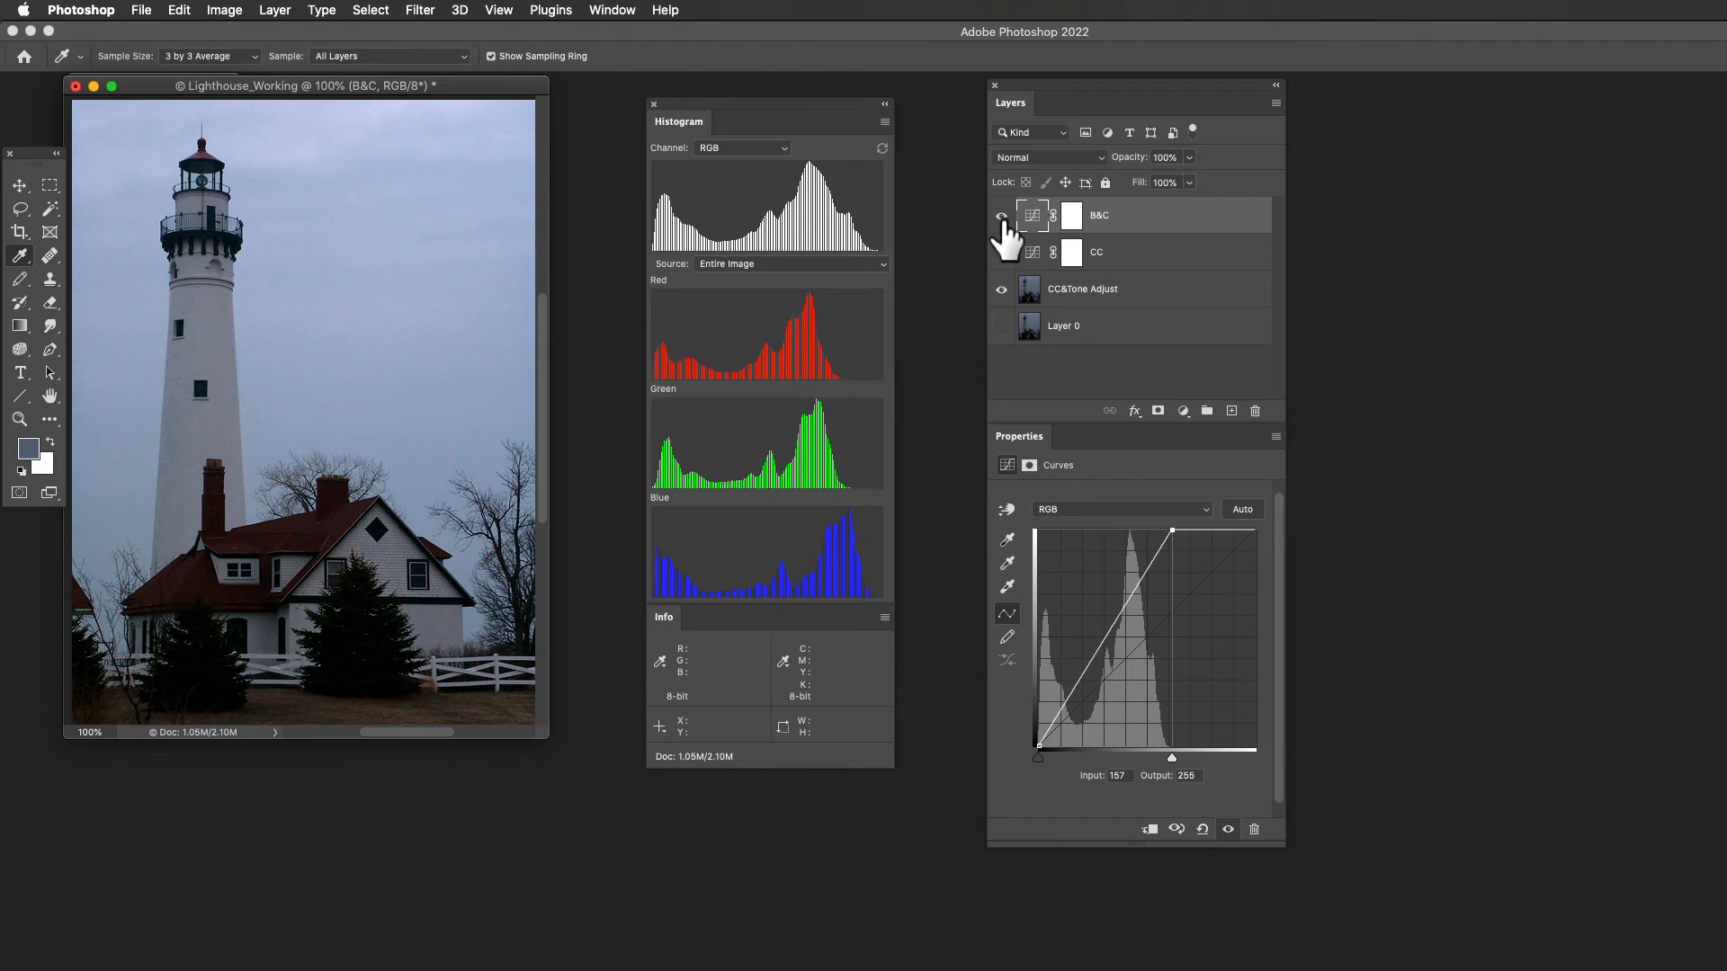
pyautogui.click(1001, 253)
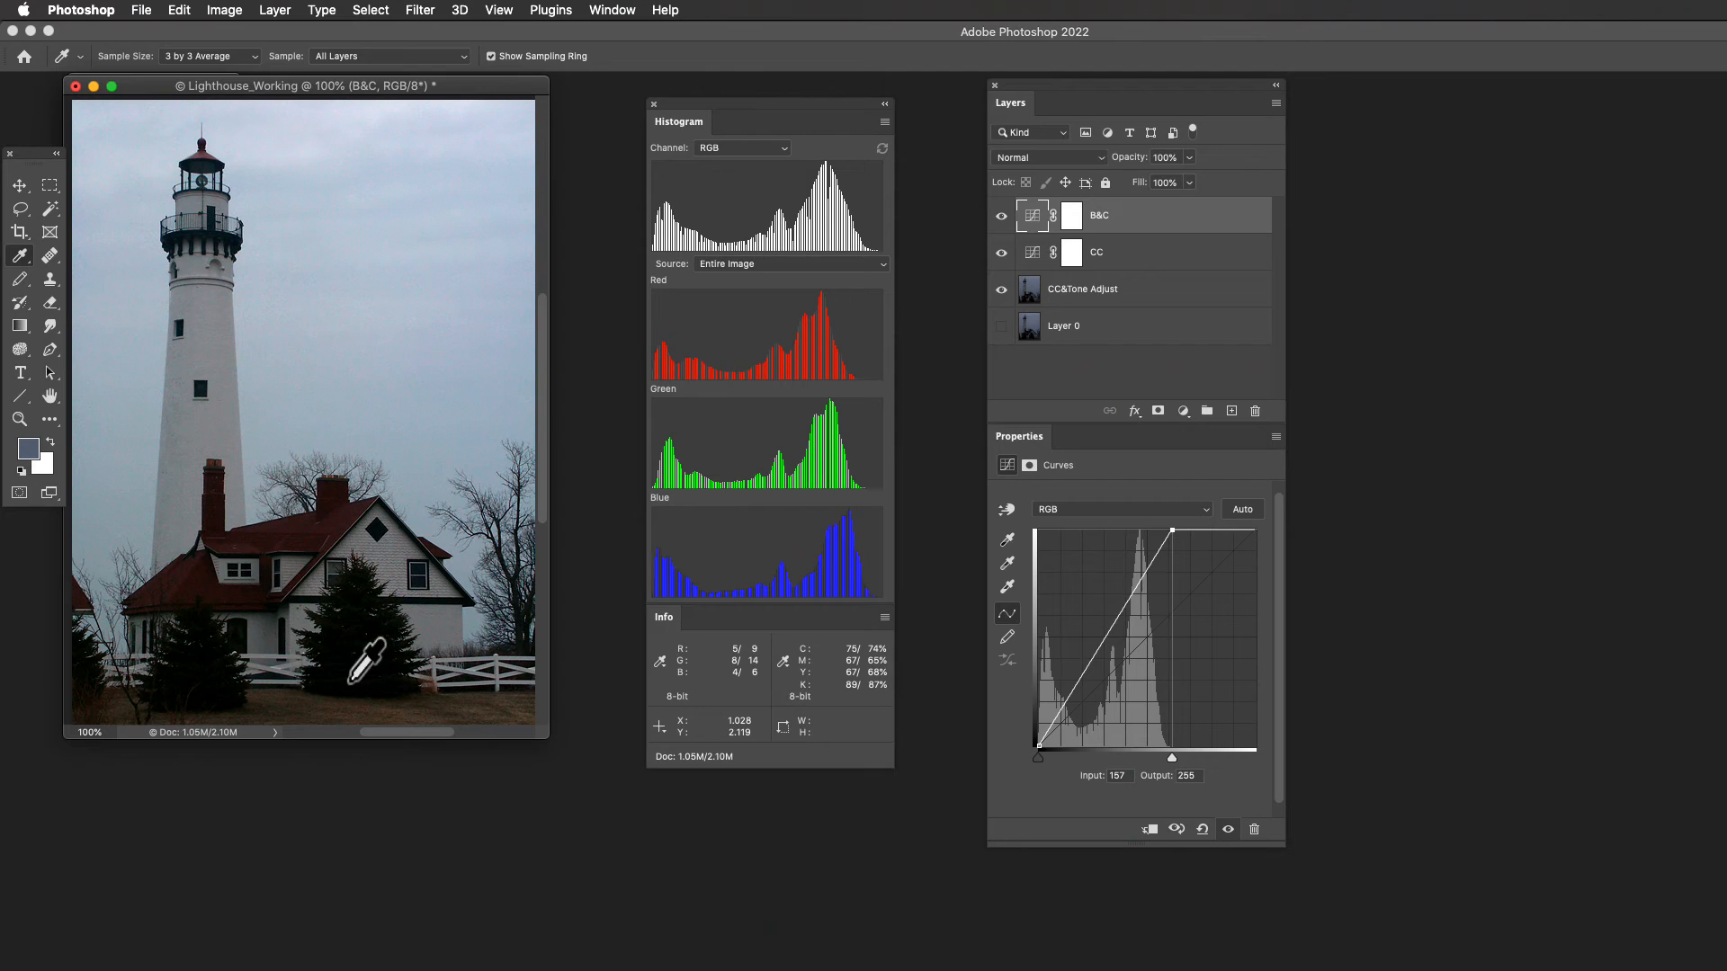
# - Add a midtone point to the B&C curve at input 86, output 147, and compare the photo with and without B&C
pyautogui.click(1112, 631)
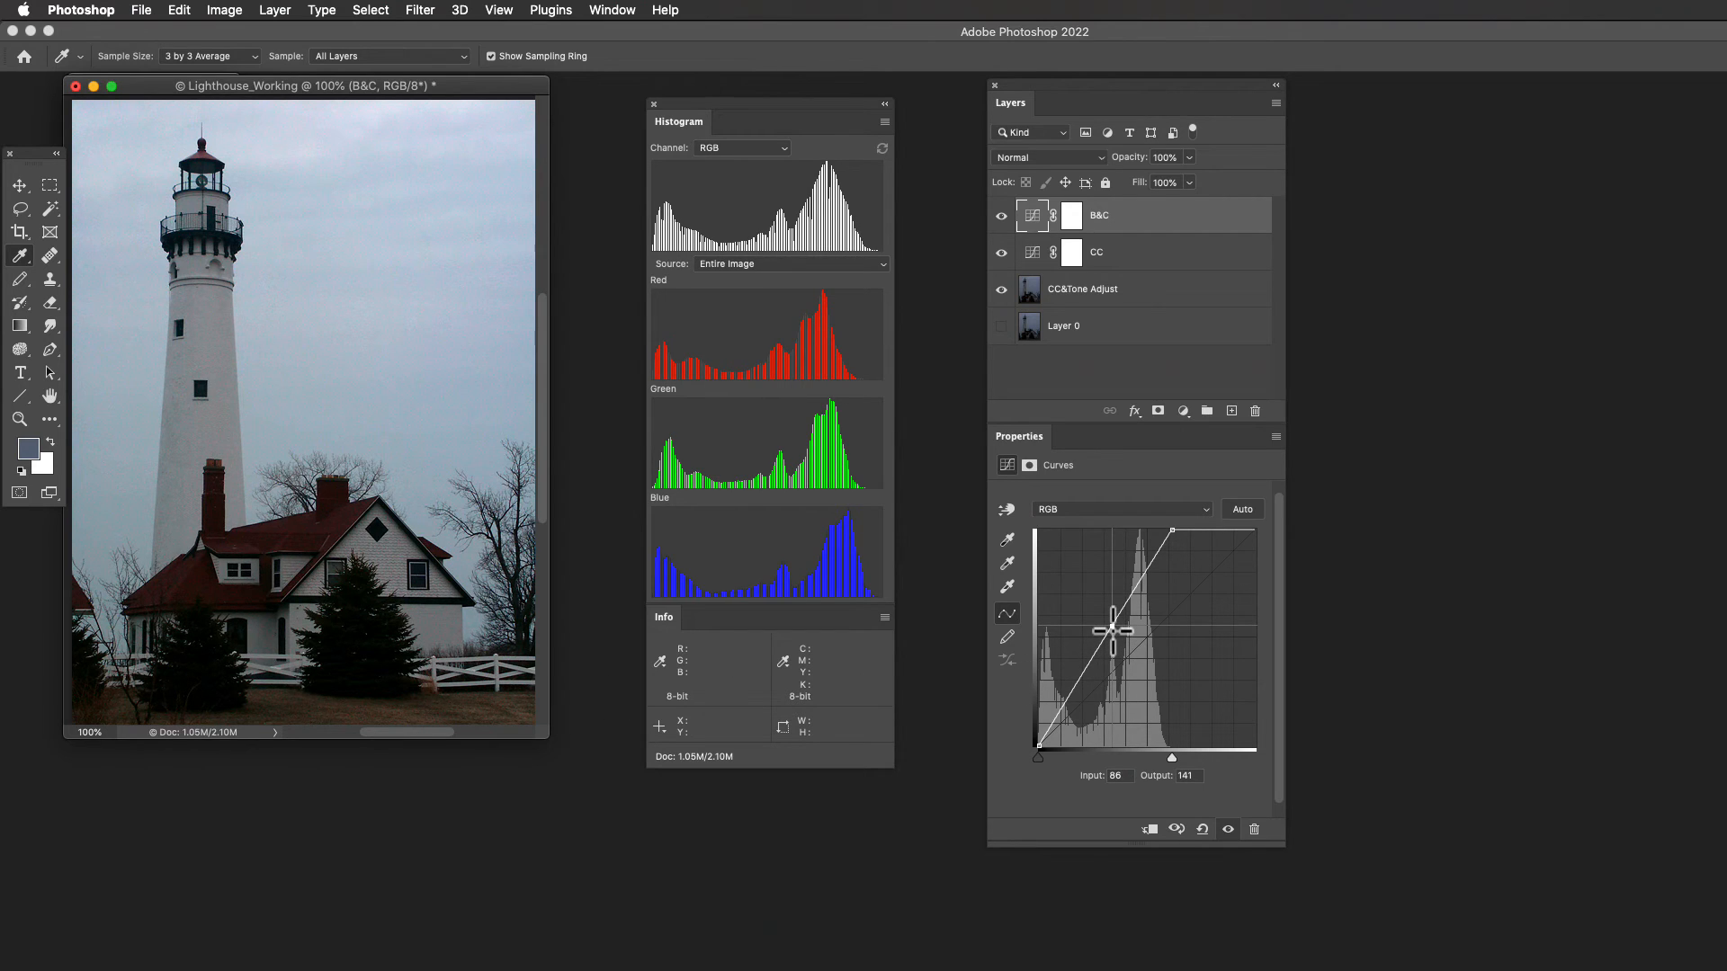
pyautogui.moveTo(1113, 630)
pyautogui.mouseDown()
pyautogui.moveTo(1114, 602)
pyautogui.moveTo(1101, 648)
pyautogui.moveTo(1112, 610)
pyautogui.moveTo(1113, 644)
pyautogui.moveTo(1113, 625)
pyautogui.mouseUp()
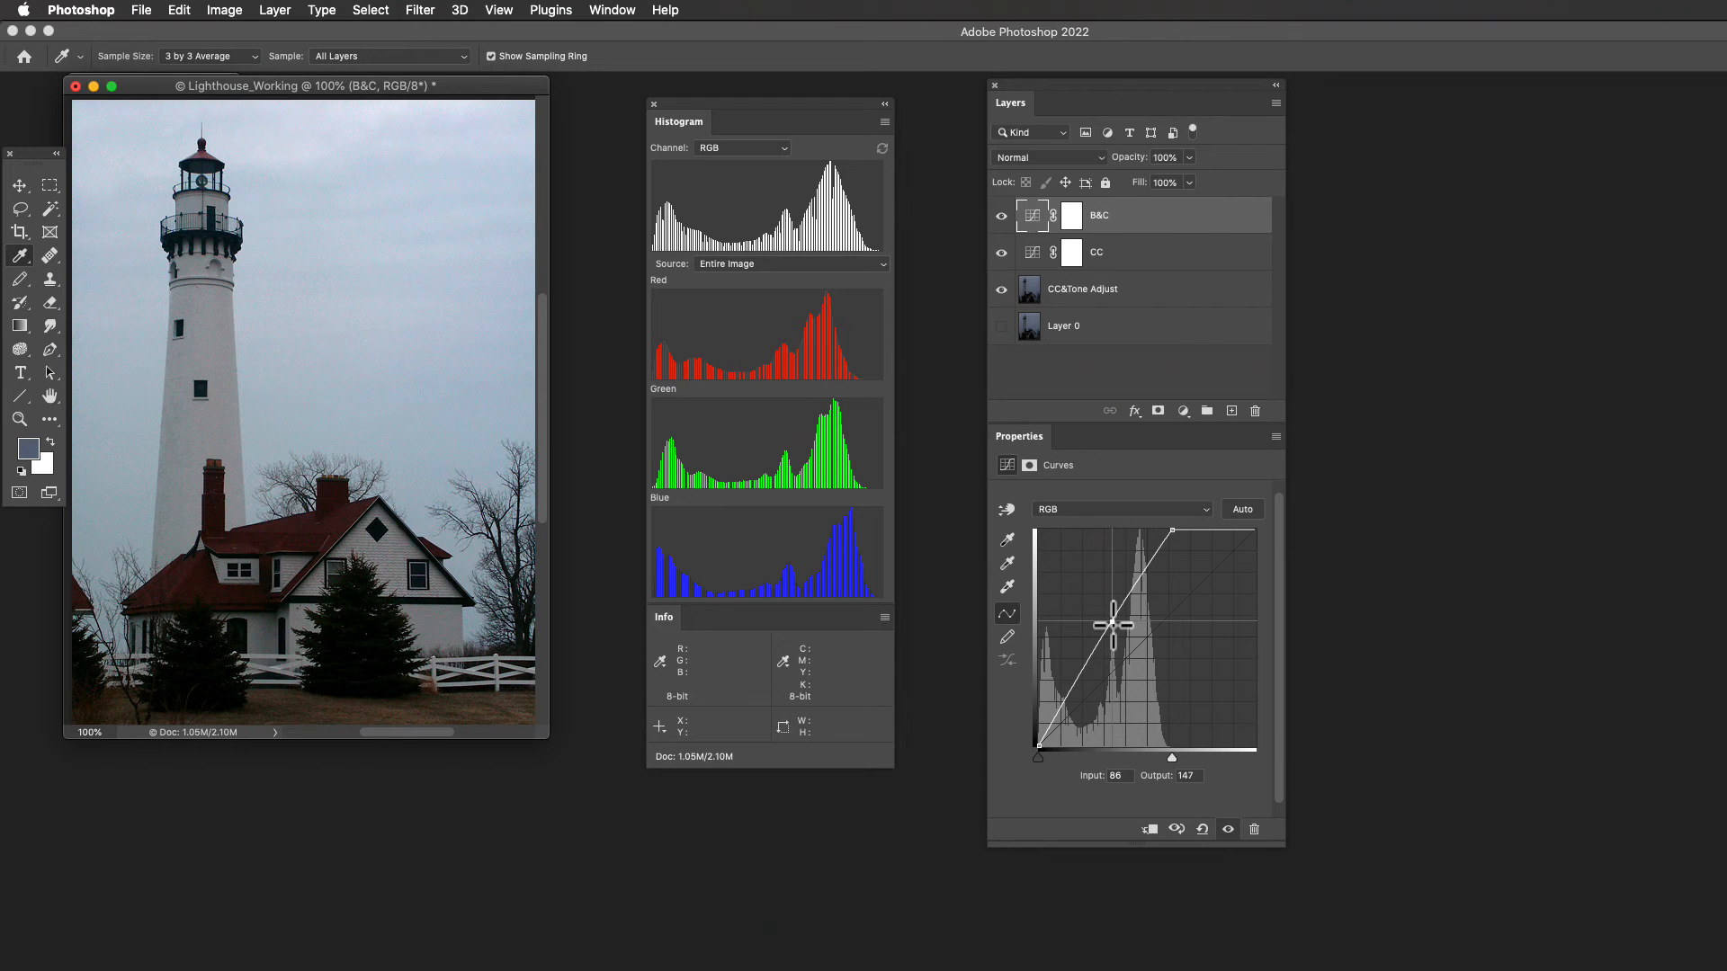
pyautogui.click(1002, 216)
pyautogui.click(1002, 216)
pyautogui.click(1001, 216)
# - Add a shadow point at input 15 on the B&C curve, try raising it to output 48, and lower it to output 28
pyautogui.click(1051, 719)
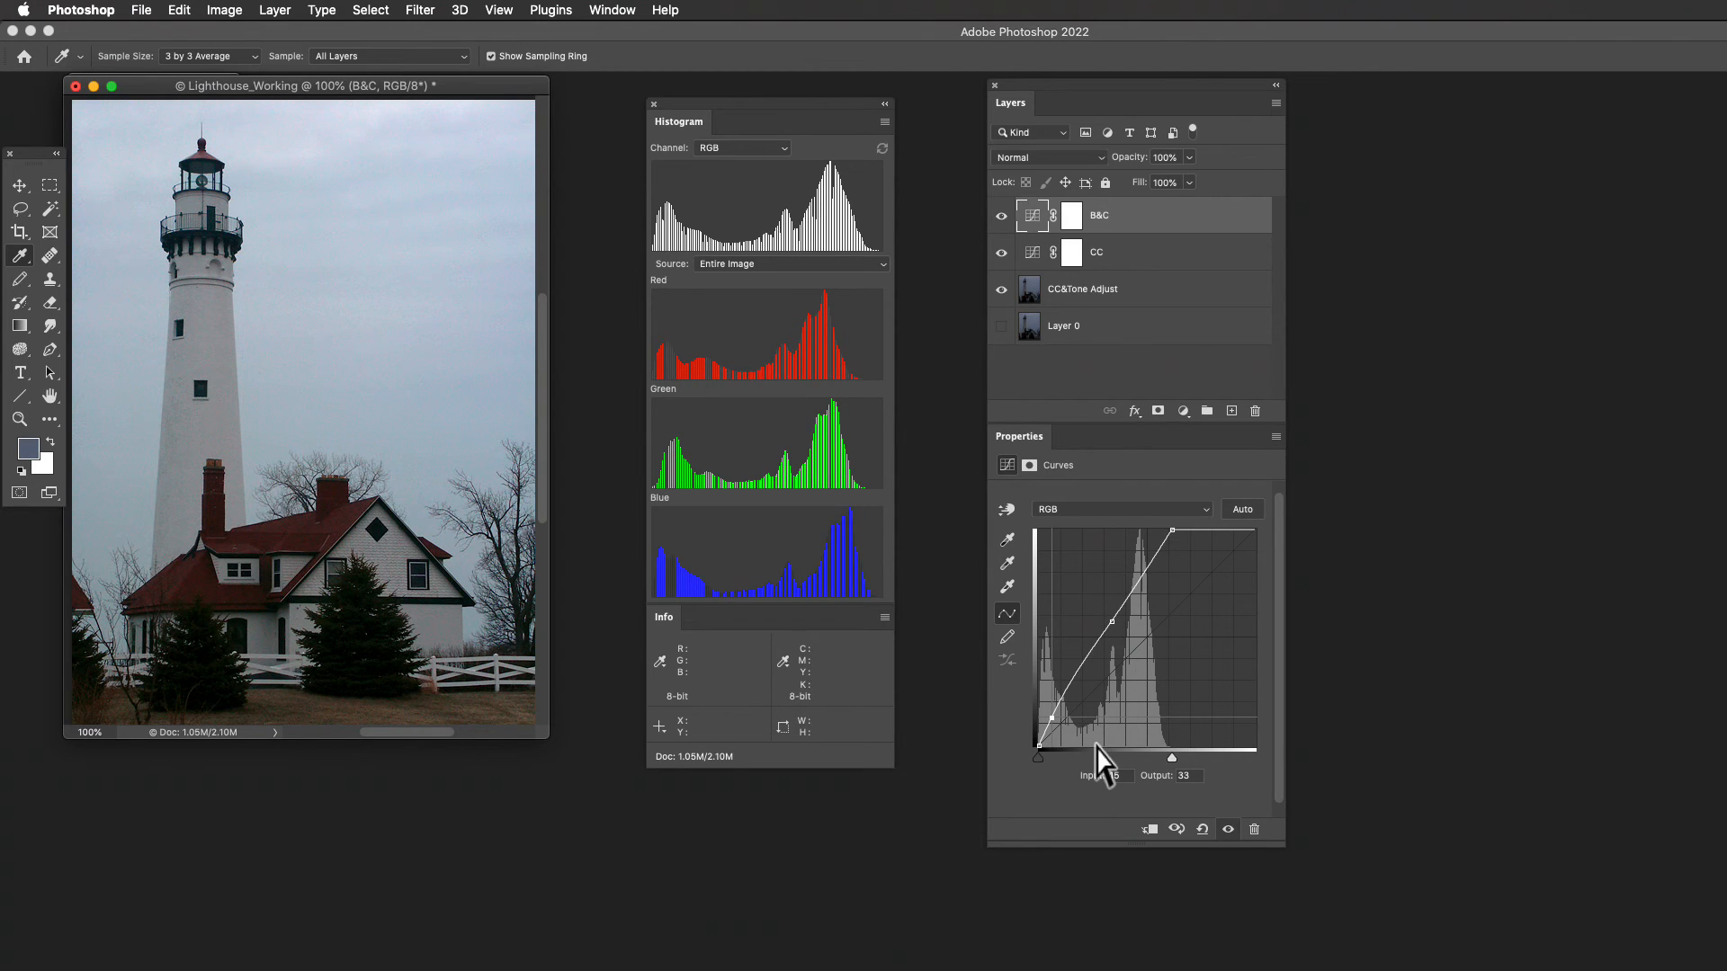
pyautogui.press('Up')
pyautogui.press('Up')
pyautogui.press('Up')
pyautogui.press('Up')
pyautogui.press('Up')
pyautogui.press('Up')
pyautogui.press('Up')
pyautogui.press('Up')
pyautogui.press('Up')
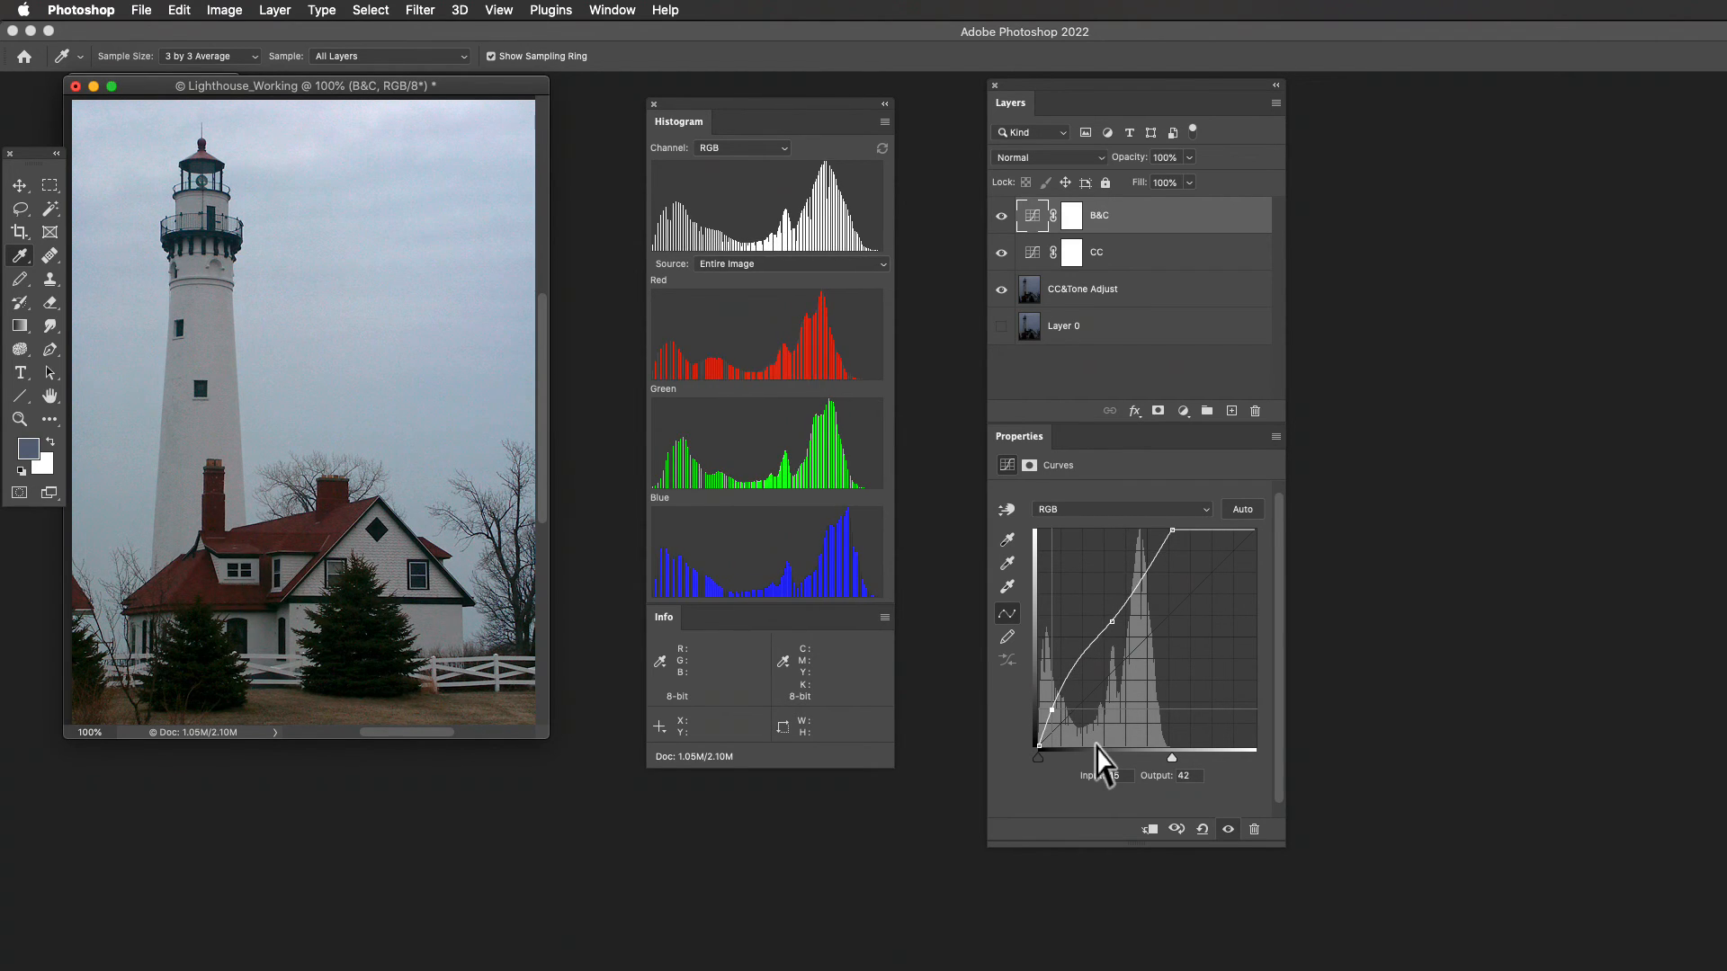
pyautogui.press('Up')
pyautogui.press('Up')
pyautogui.press('Up')
pyautogui.press('Up')
pyautogui.press('Up')
pyautogui.press('Up')
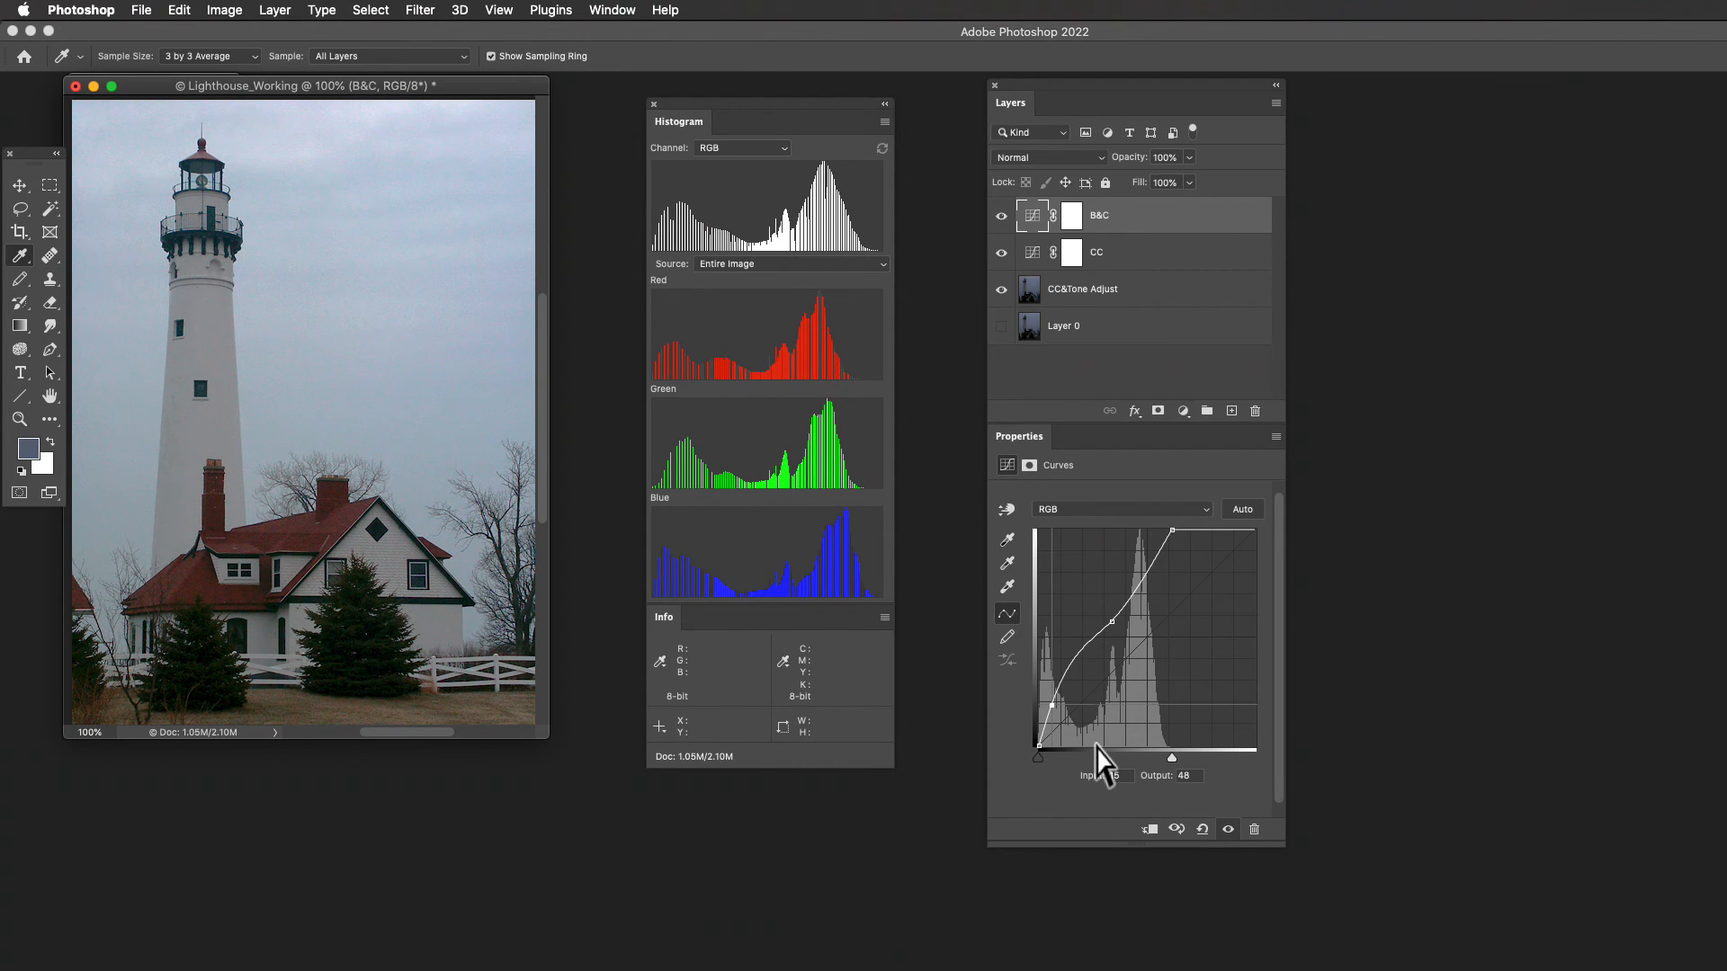
pyautogui.press('Down')
pyautogui.press('Down')
pyautogui.press('Down')
pyautogui.press('Down')
pyautogui.press('Down')
pyautogui.press('Down')
pyautogui.press('Down')
pyautogui.press('Down')
pyautogui.press('Down')
pyautogui.press('Down')
pyautogui.press('Down')
pyautogui.press('Down')
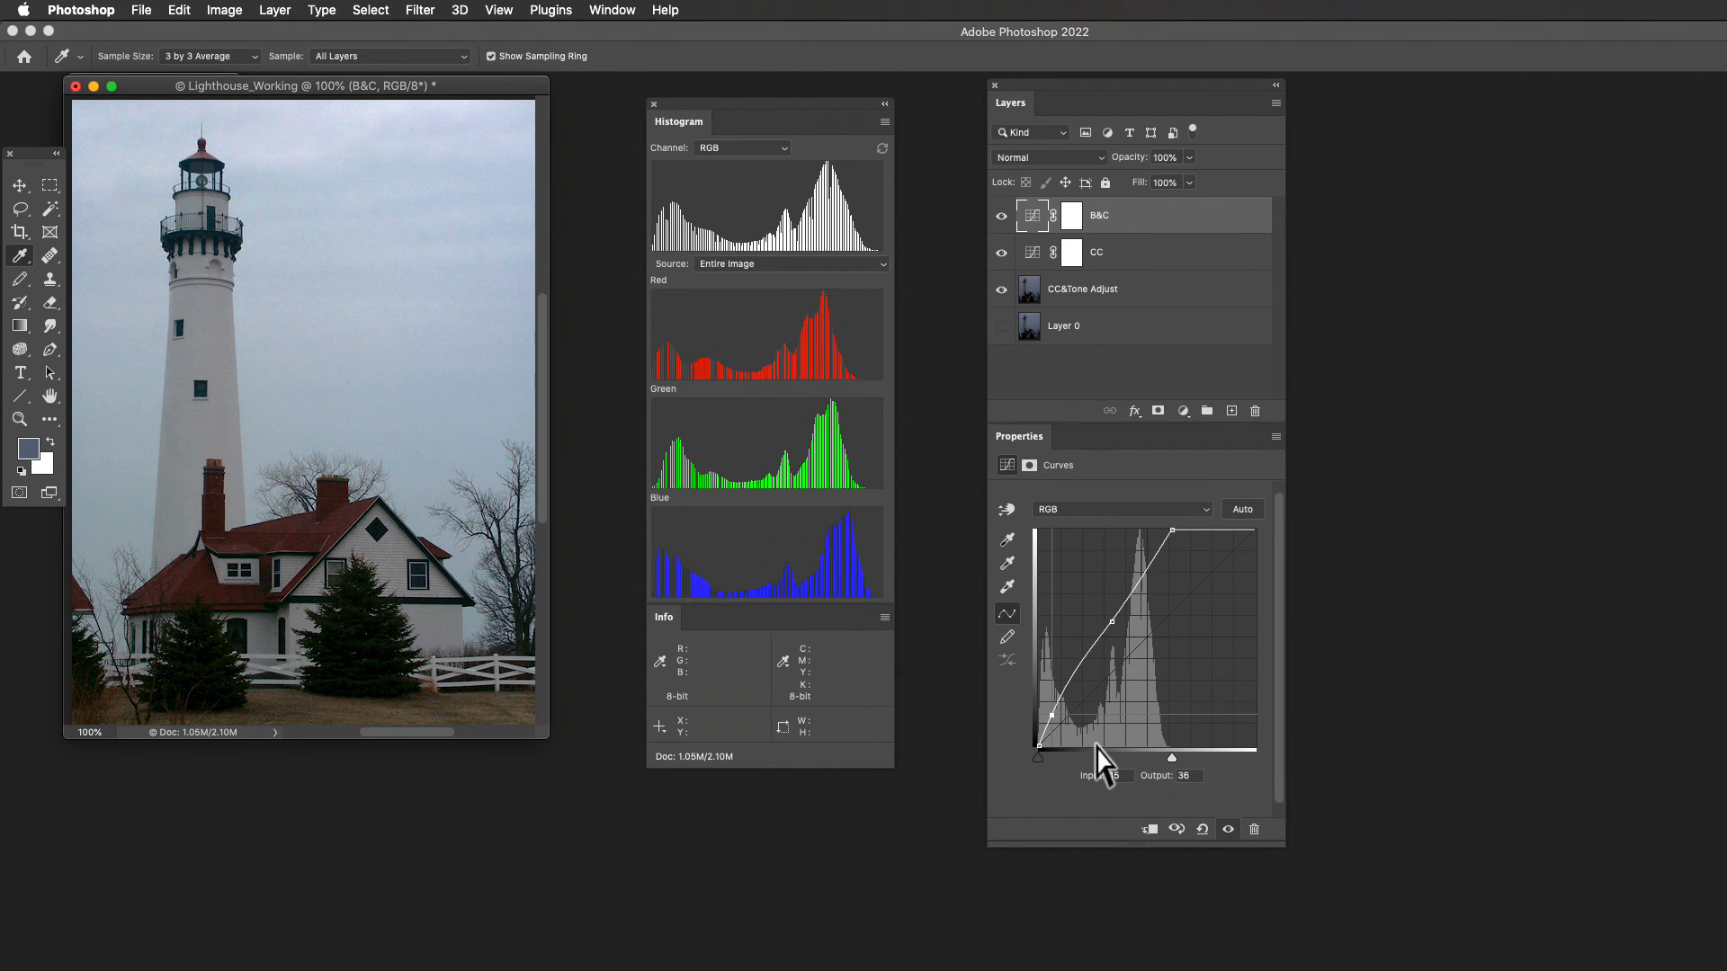
pyautogui.press('Down')
pyautogui.press('Down')
pyautogui.press('Down')
pyautogui.press('Down')
pyautogui.press('Down')
pyautogui.press('Down')
pyautogui.press('Down')
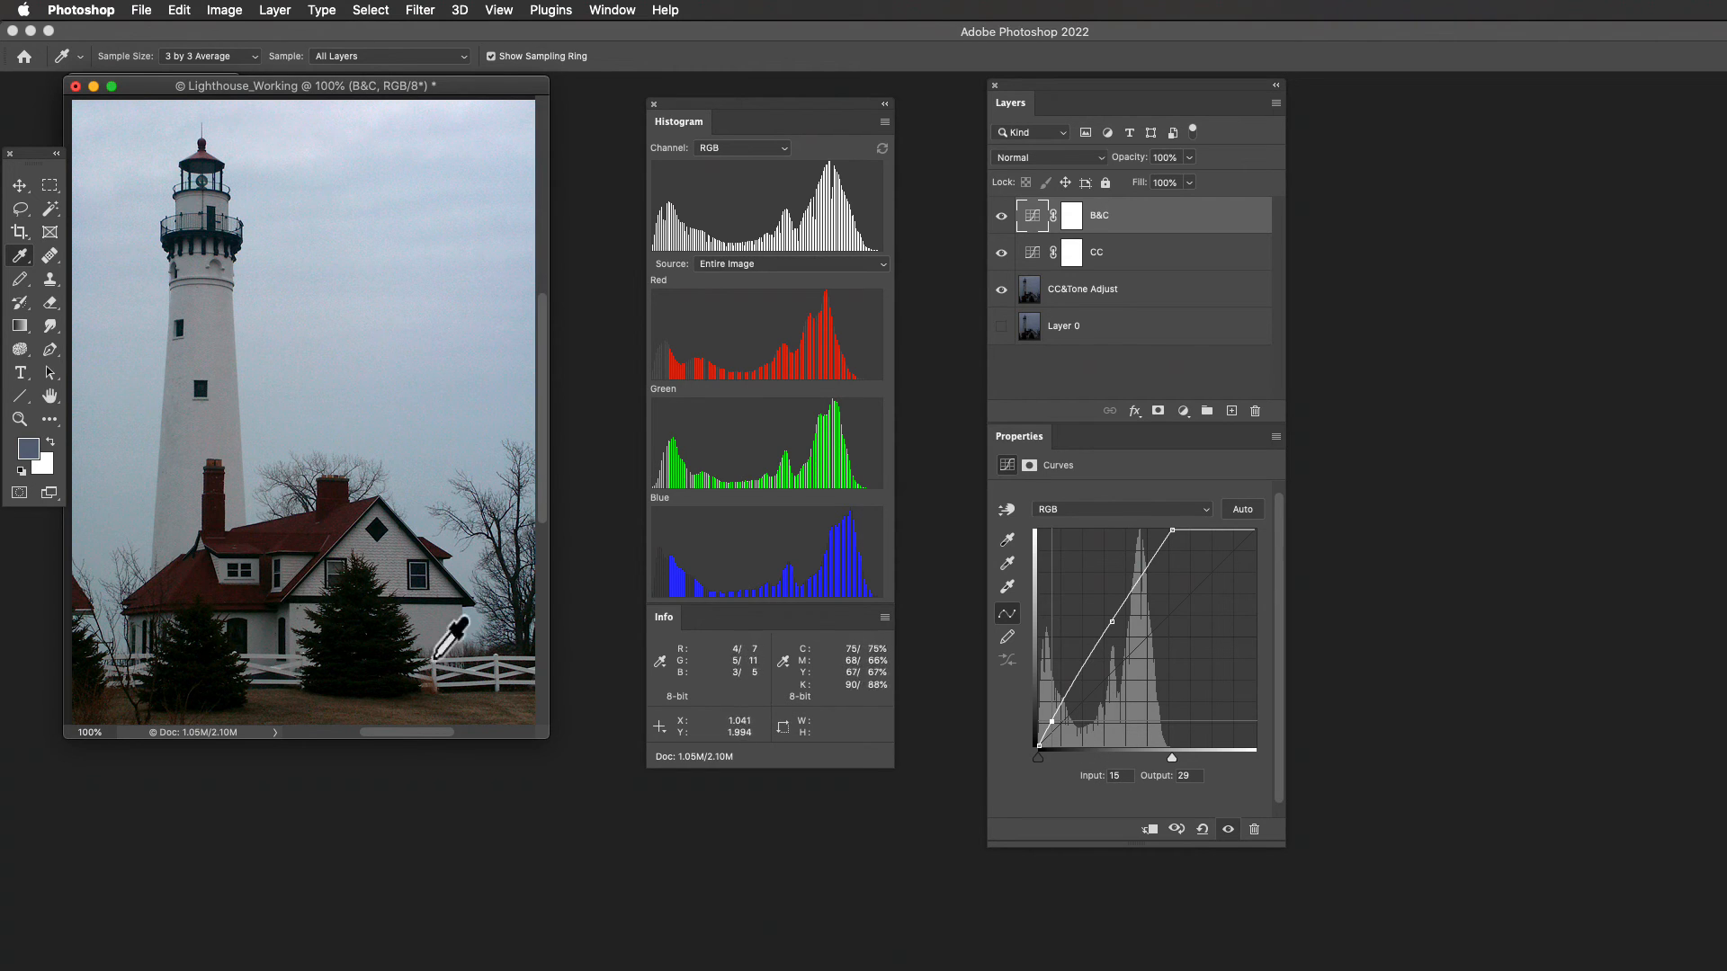
pyautogui.press('Down')
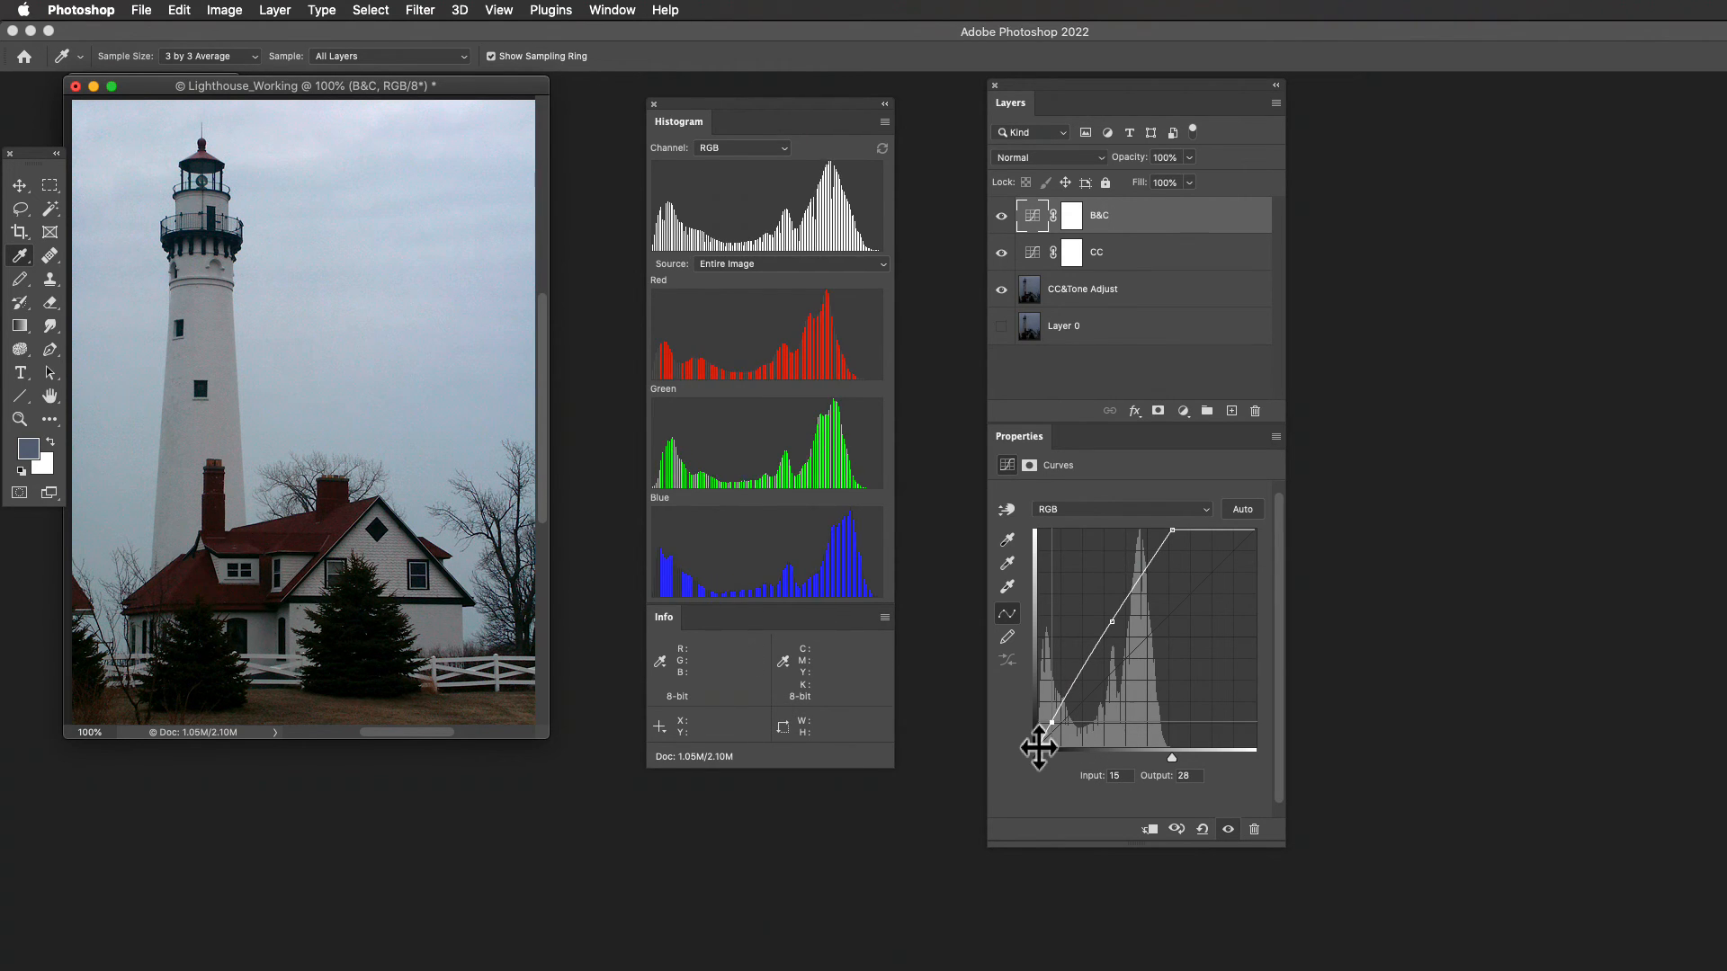
# - Lighten the shadows by repositioning the B&C curve's shadow point to input 14, output 50
pyautogui.press('Up')
pyautogui.press('Up')
pyautogui.press('Up')
pyautogui.press('Up')
pyautogui.press('Up')
pyautogui.press('Up')
pyautogui.press('Up')
pyautogui.press('Up')
pyautogui.press('Up')
pyautogui.press('Up')
pyautogui.press('Up')
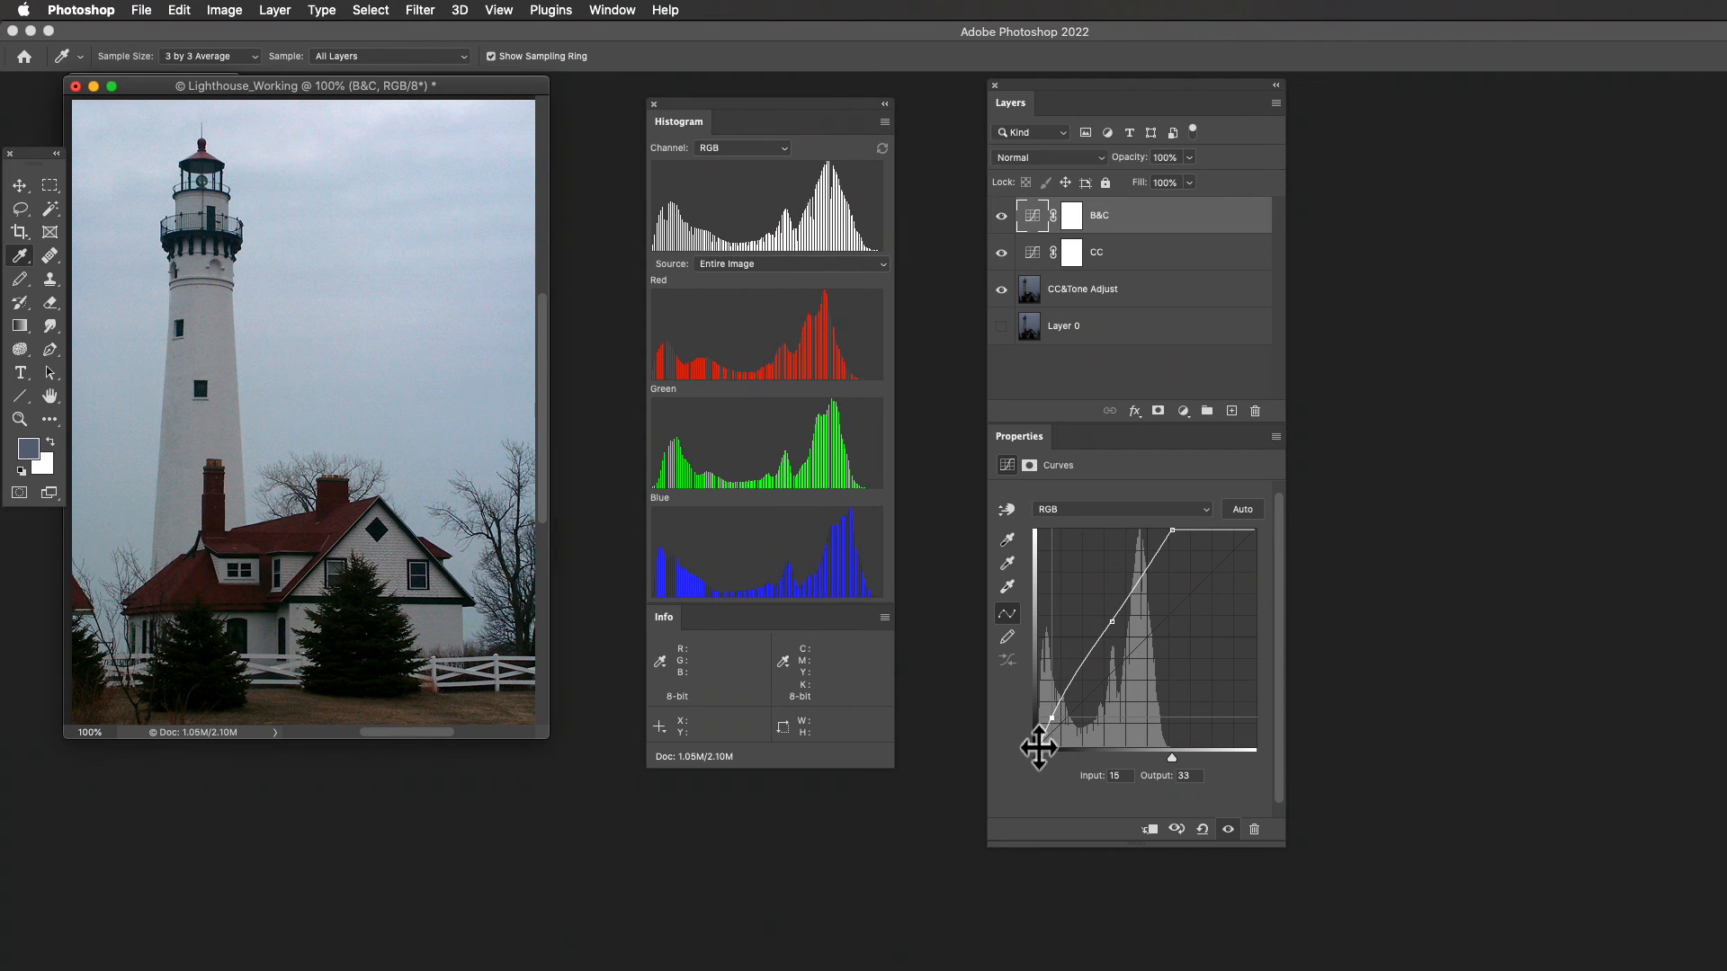
pyautogui.press('Up')
pyautogui.press('Up')
pyautogui.press('Up')
pyautogui.press('Up')
pyautogui.press('Up')
pyautogui.press('Up')
pyautogui.press('Up')
pyautogui.press('Up')
pyautogui.press('Up')
pyautogui.press('Up')
pyautogui.press('Up')
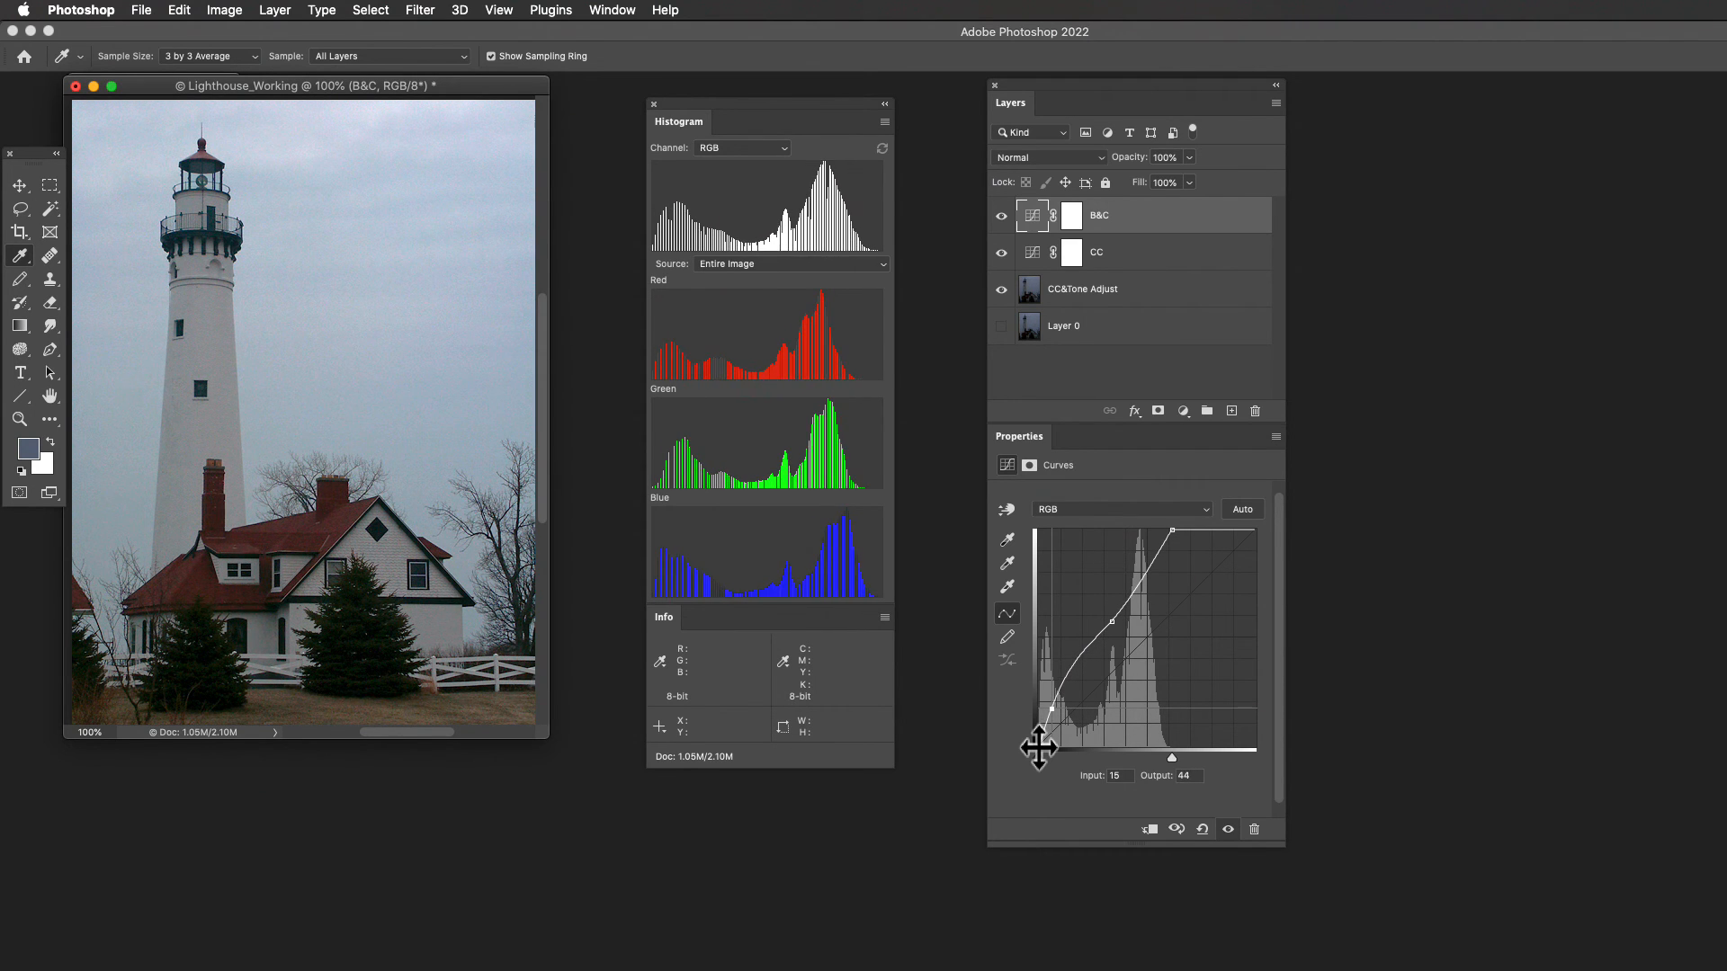
pyautogui.press('Up')
pyautogui.press('Up')
pyautogui.press('Up')
pyautogui.press('Up')
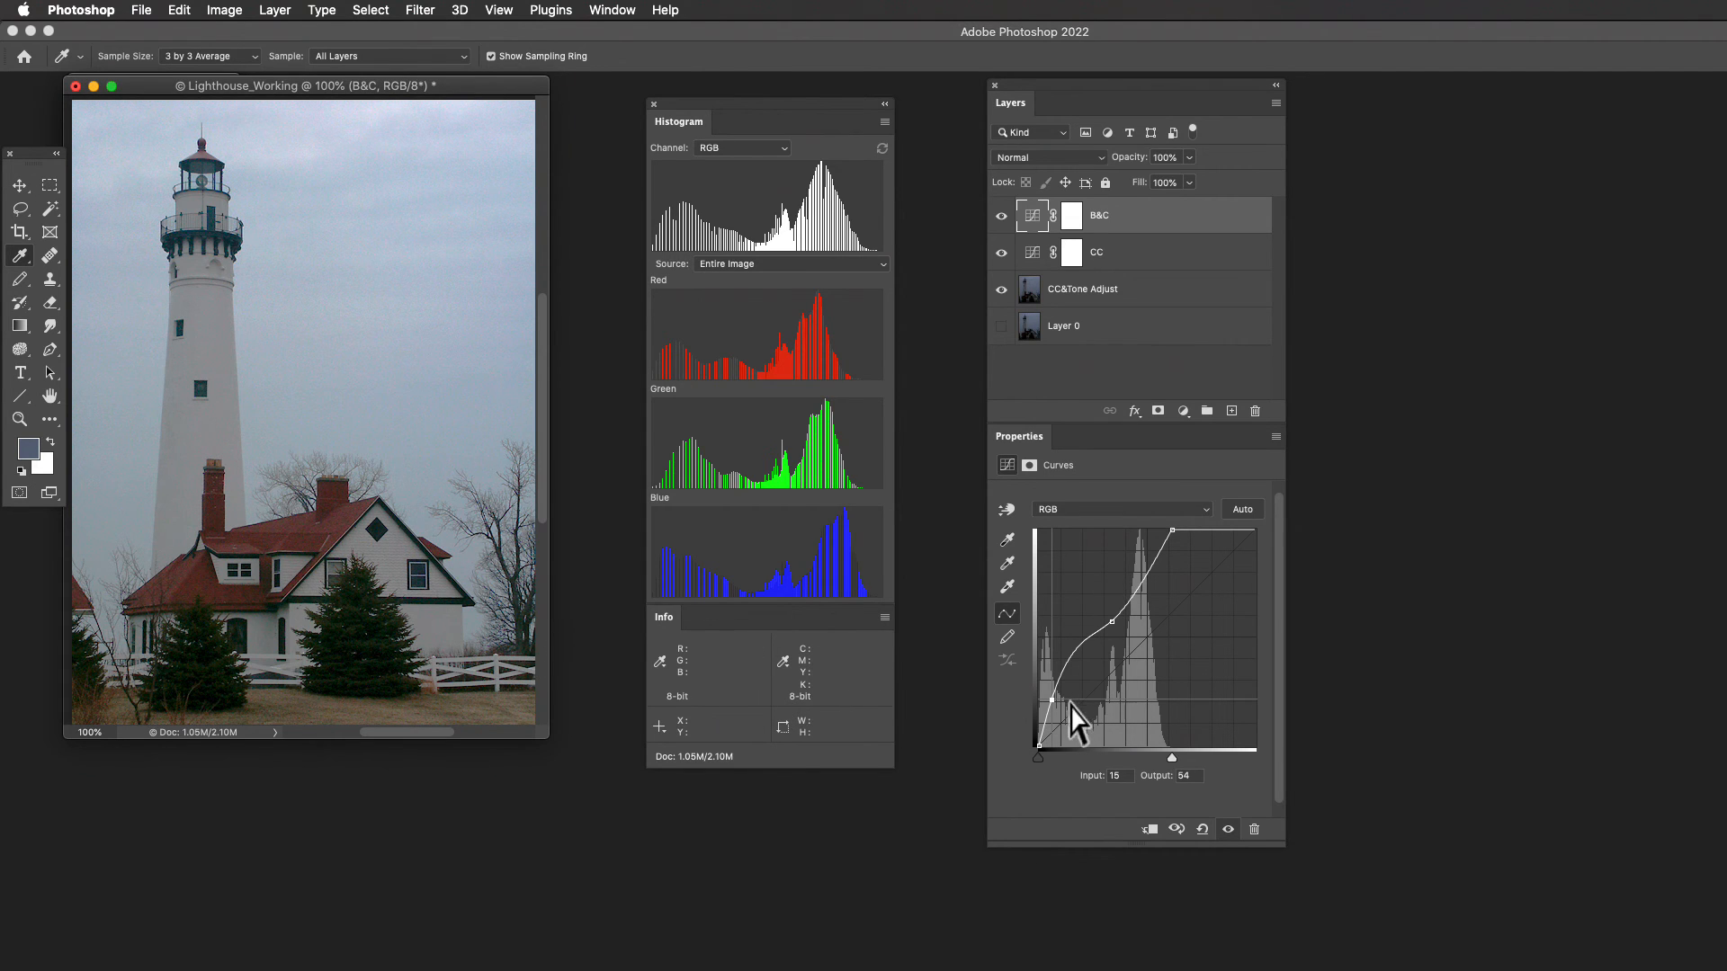
pyautogui.moveTo(1048, 705)
pyautogui.mouseDown()
pyautogui.moveTo(1056, 730)
pyautogui.moveTo(1050, 713)
pyautogui.mouseUp()
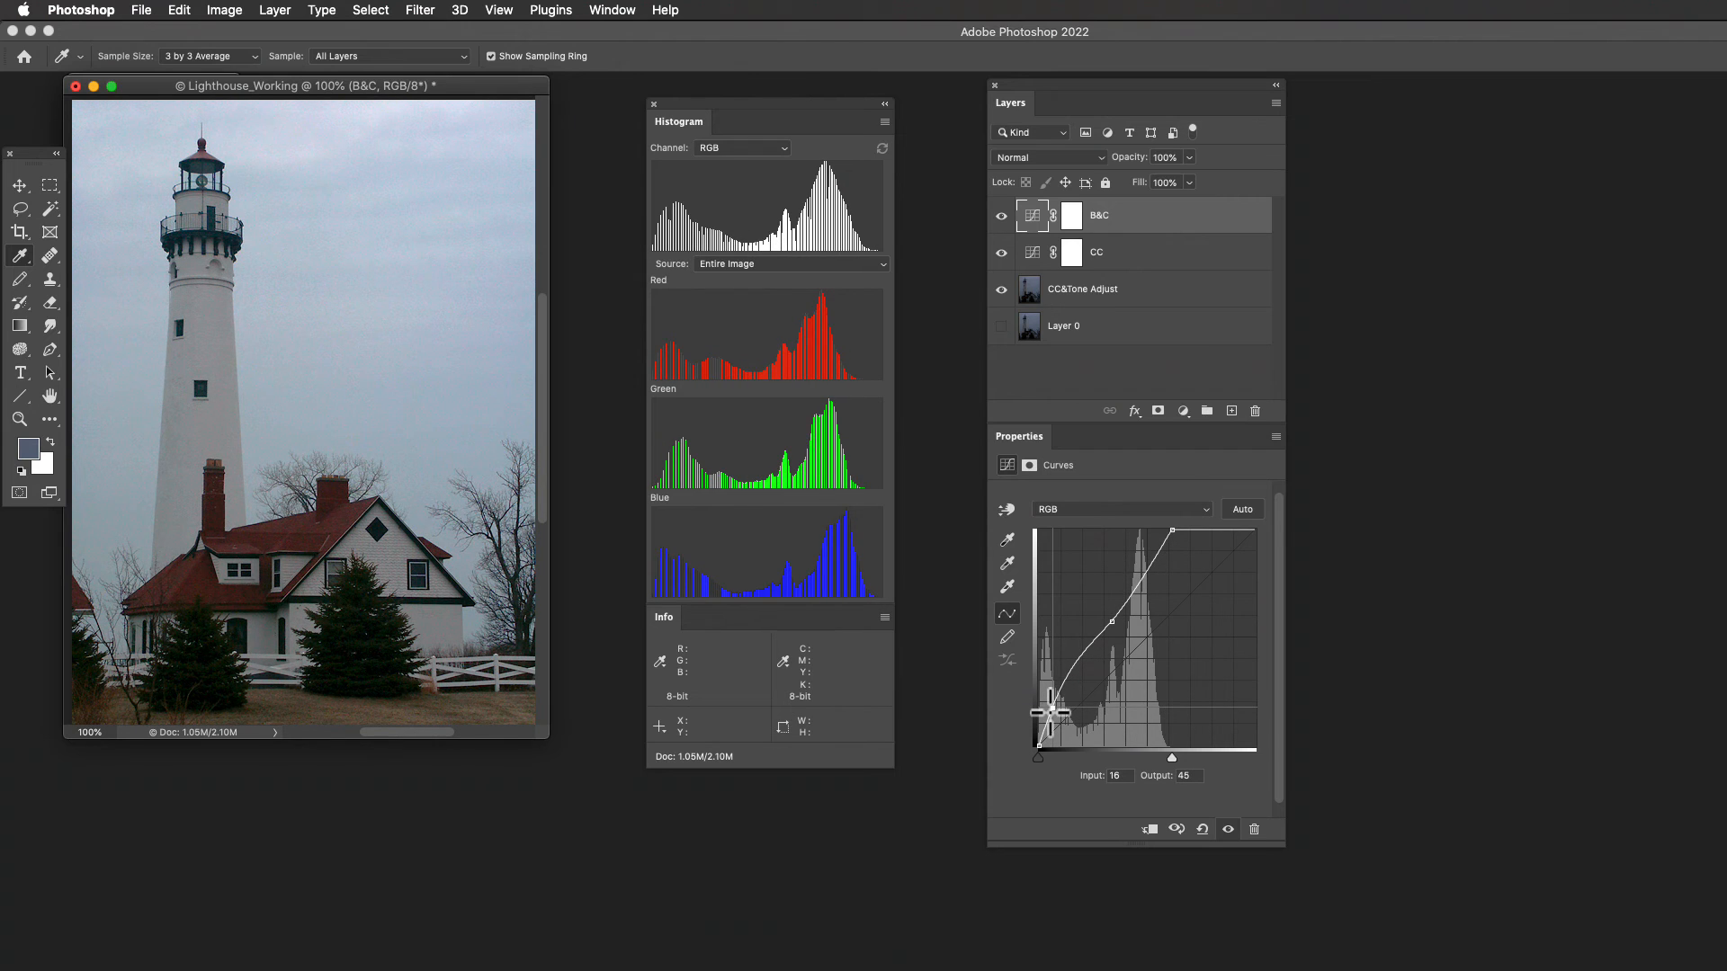
pyautogui.moveTo(1050, 712); pyautogui.dragTo(1050, 711)
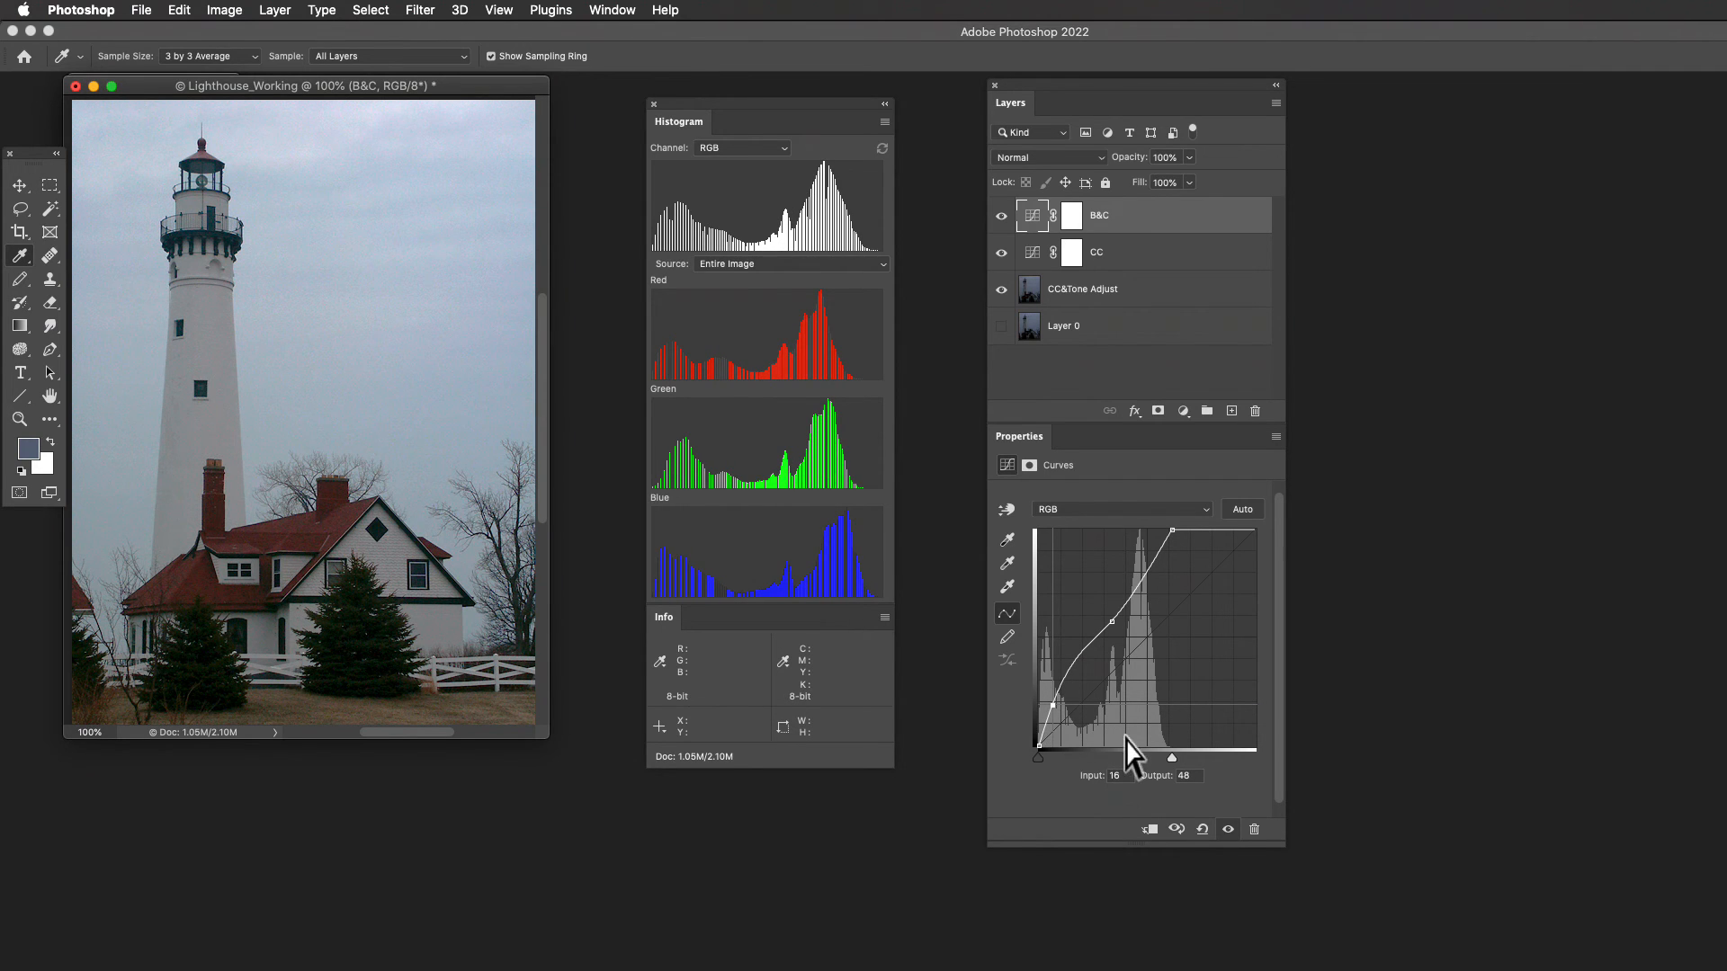
pyautogui.press('Left')
pyautogui.press('Left')
pyautogui.press('Up')
pyautogui.press('Up')
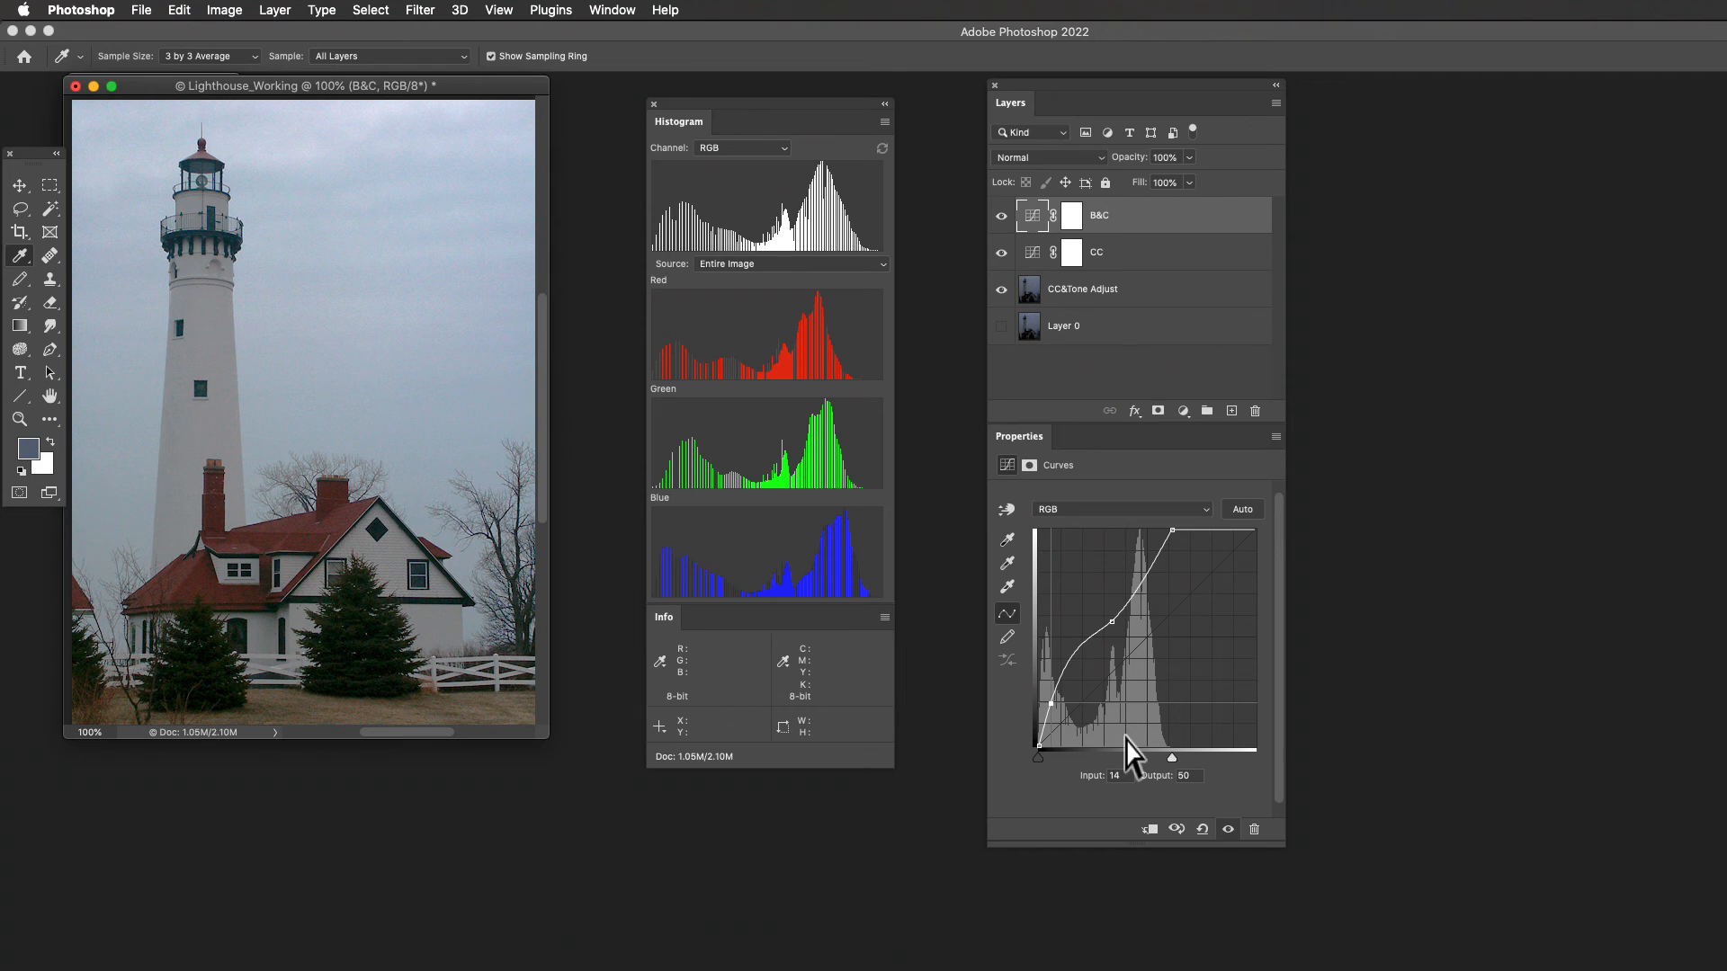
# - Try two extra points between the shadow and midtone points of the B&C curve, and remove both from the curve
pyautogui.click(1077, 650)
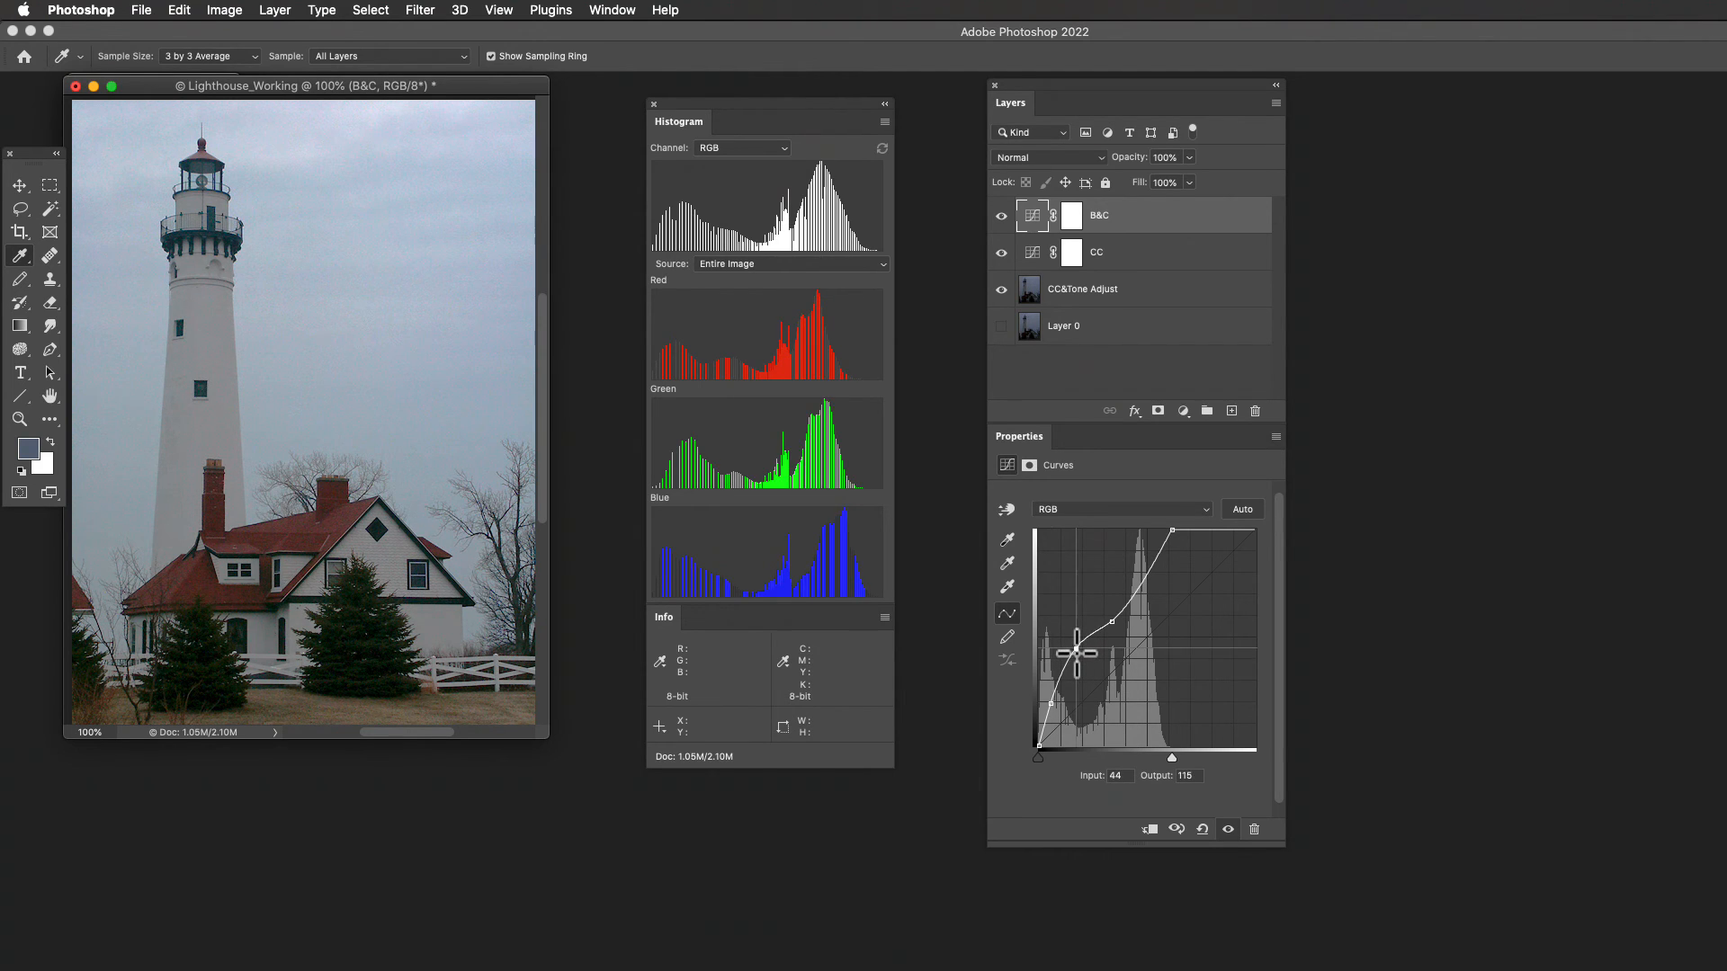
pyautogui.moveTo(1080, 654); pyautogui.dragTo(1089, 649)
pyautogui.click(1072, 677)
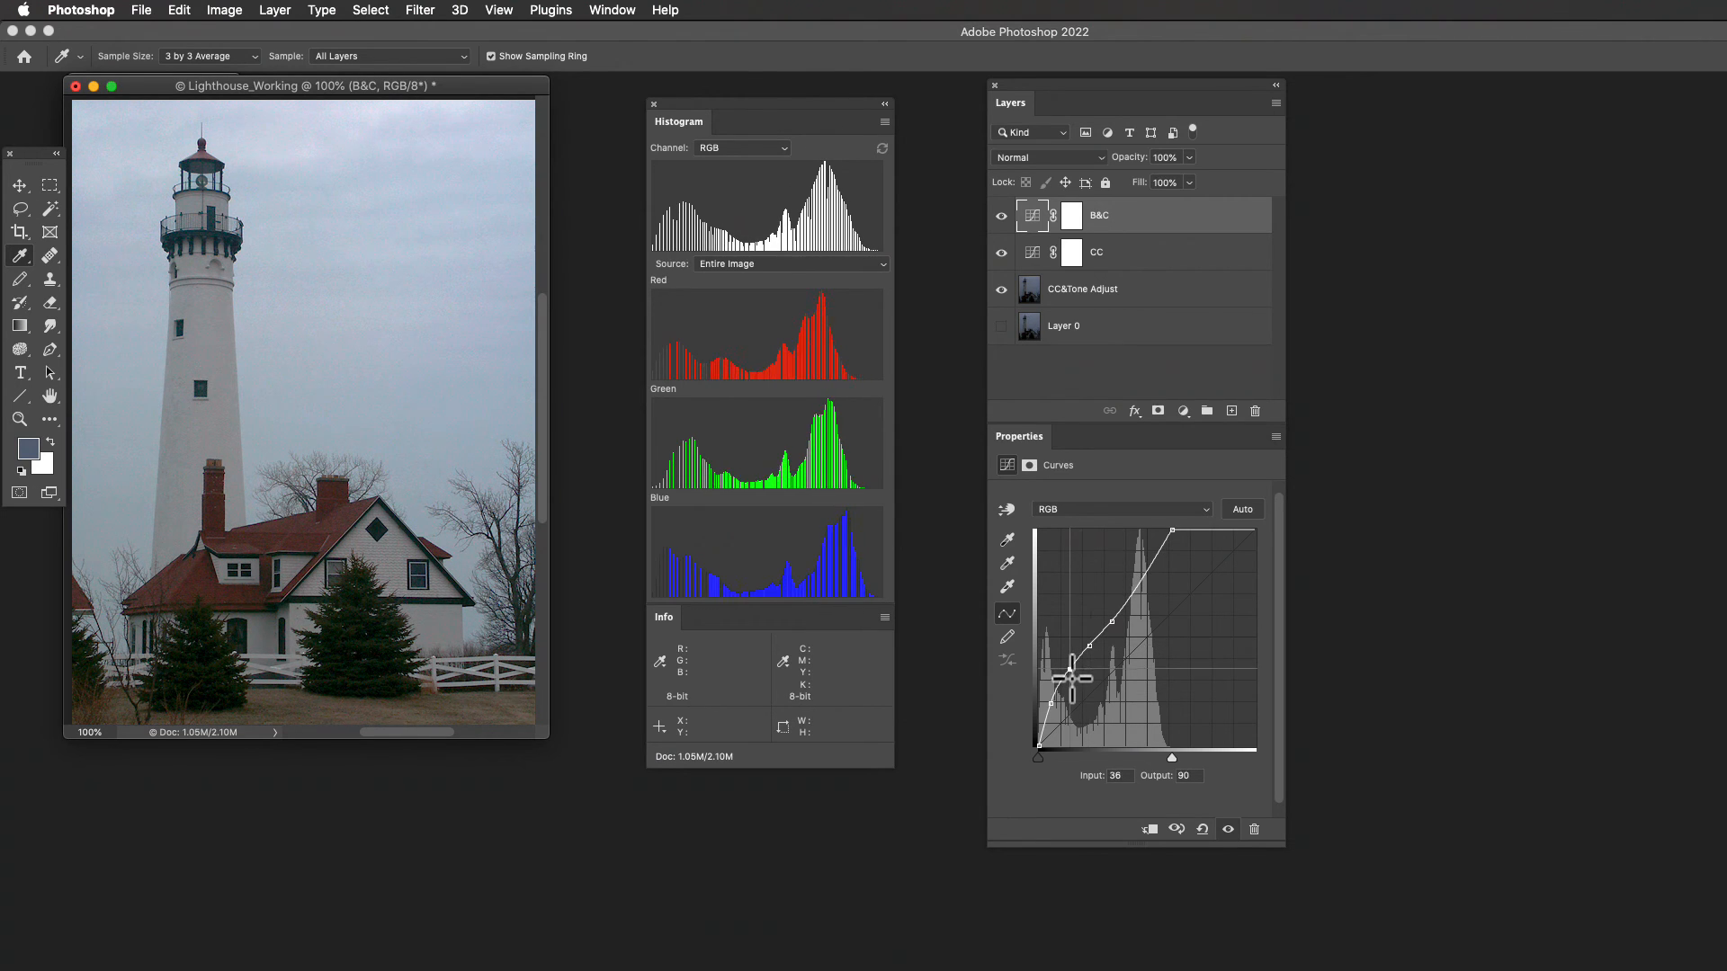
pyautogui.moveTo(1072, 677); pyautogui.dragTo(1076, 490)
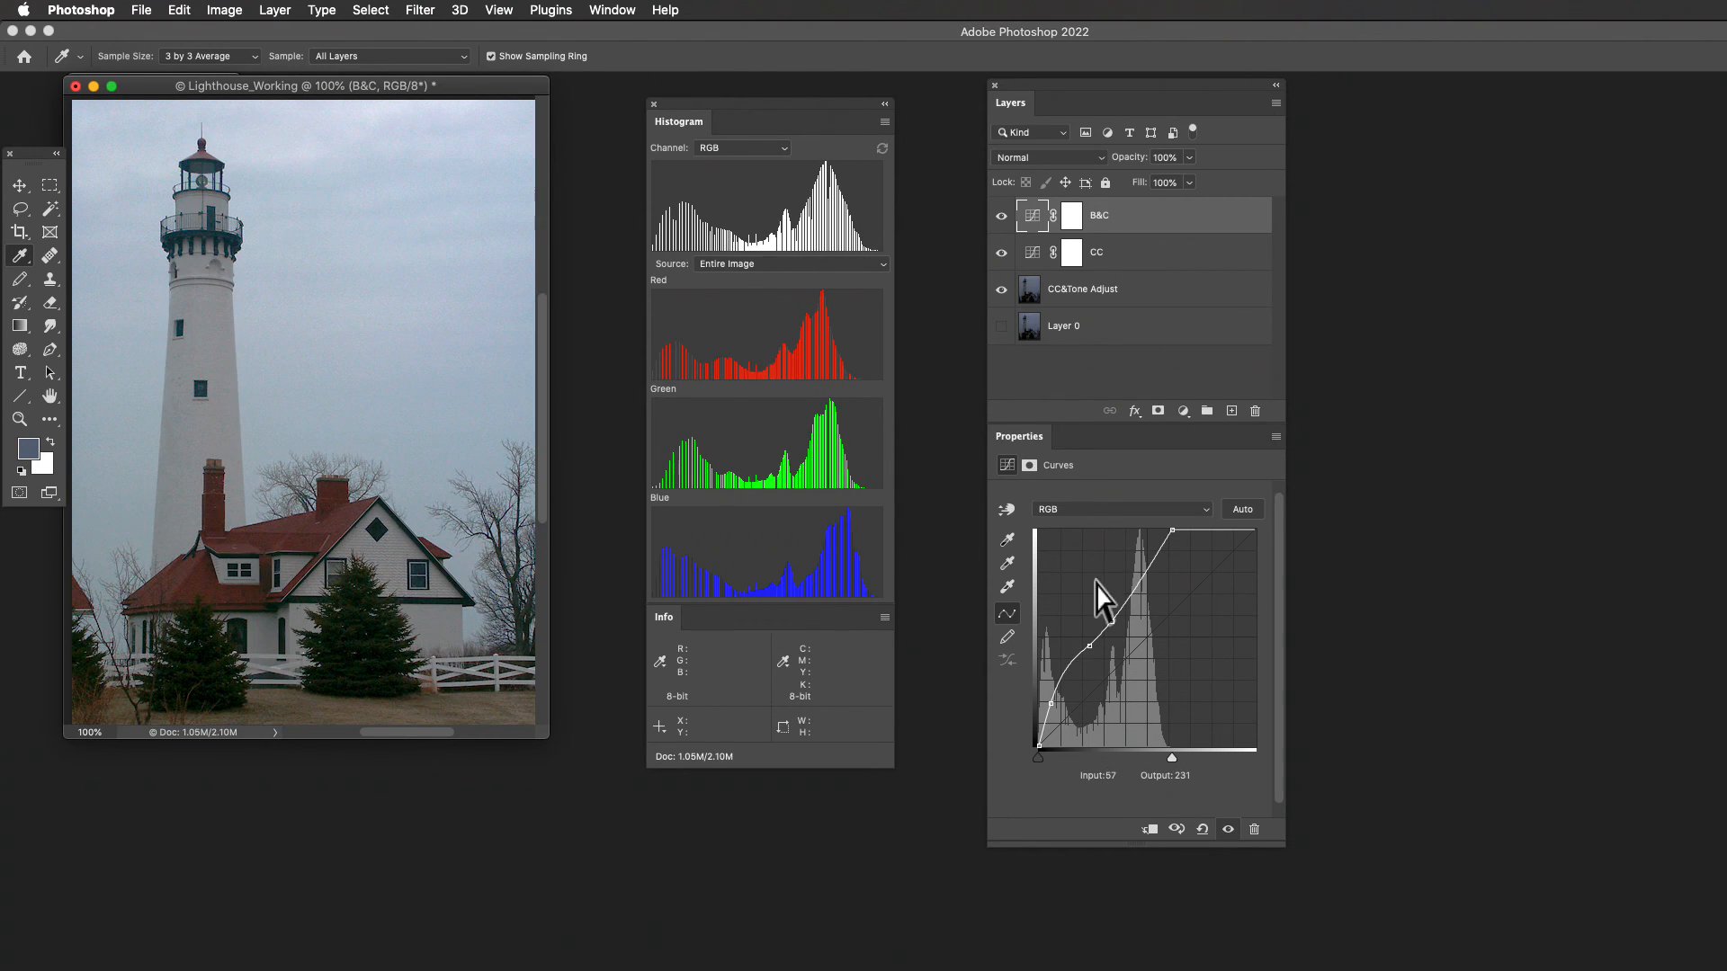
pyautogui.moveTo(1087, 651); pyautogui.dragTo(1079, 462)
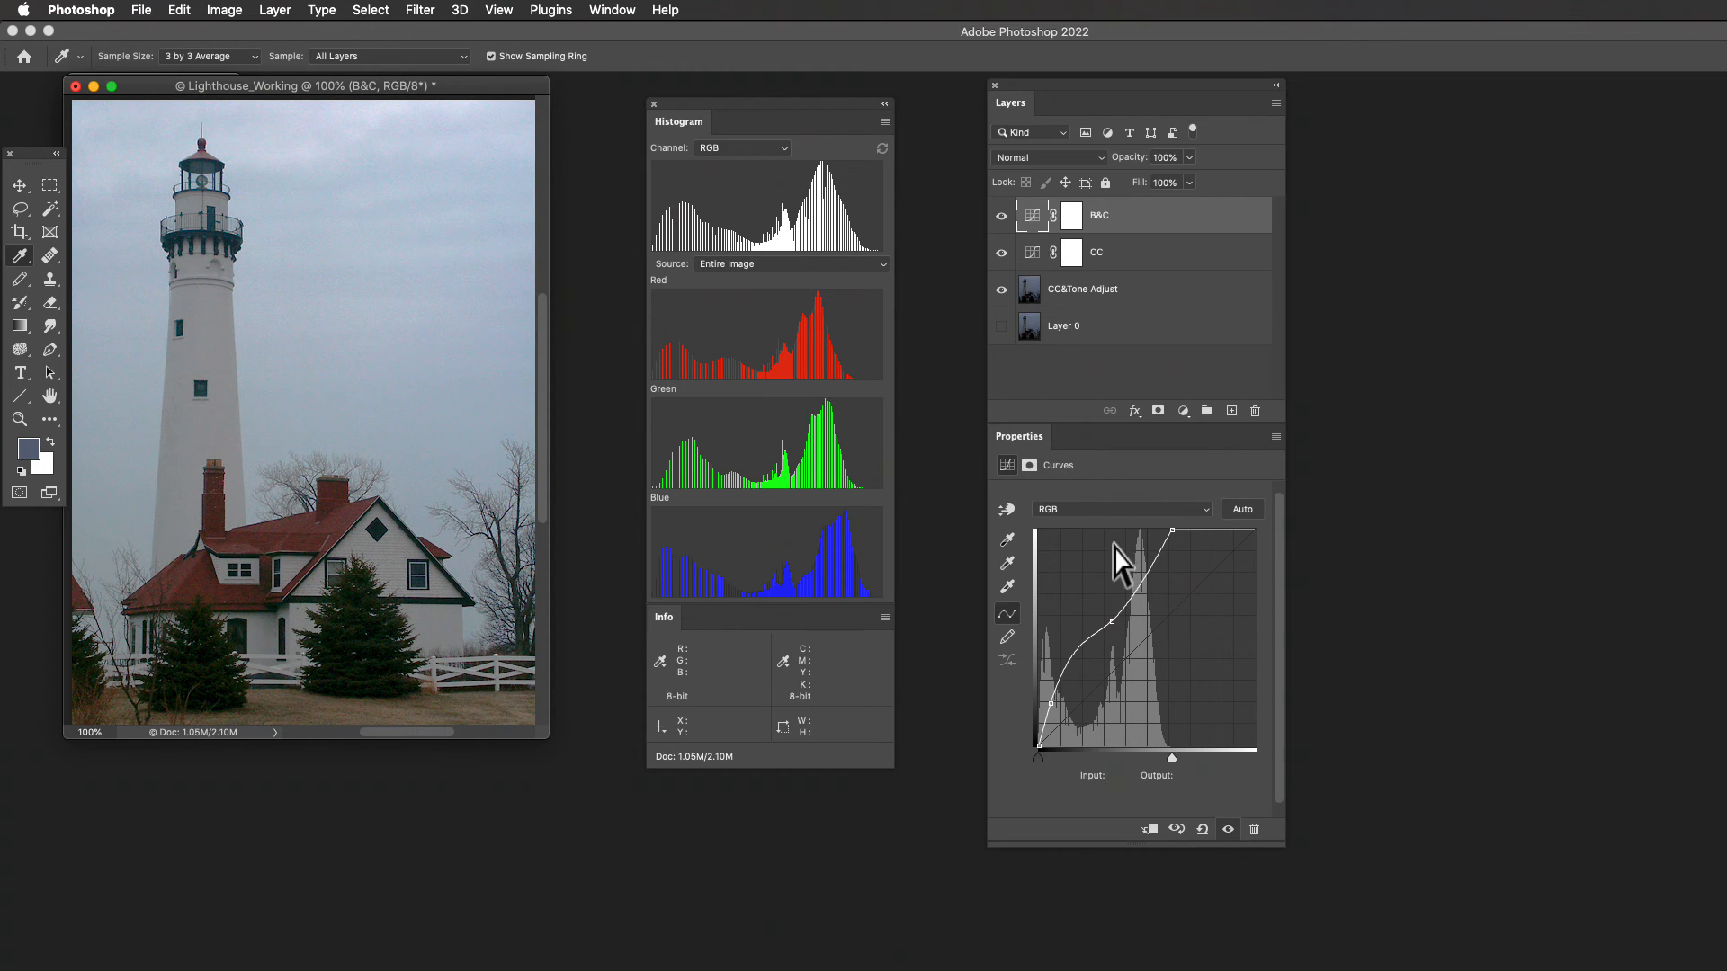
# - Raise the midtone point at input 86 to output 157 and compare the photo with the B&C and CC layers off and on
pyautogui.click(1112, 627)
pyautogui.press('Up')
pyautogui.press('Up')
pyautogui.press('Up')
pyautogui.press('Up')
pyautogui.press('Up')
pyautogui.press('Up')
pyautogui.press('Up')
pyautogui.press('Up')
pyautogui.press('Up')
pyautogui.press('Up')
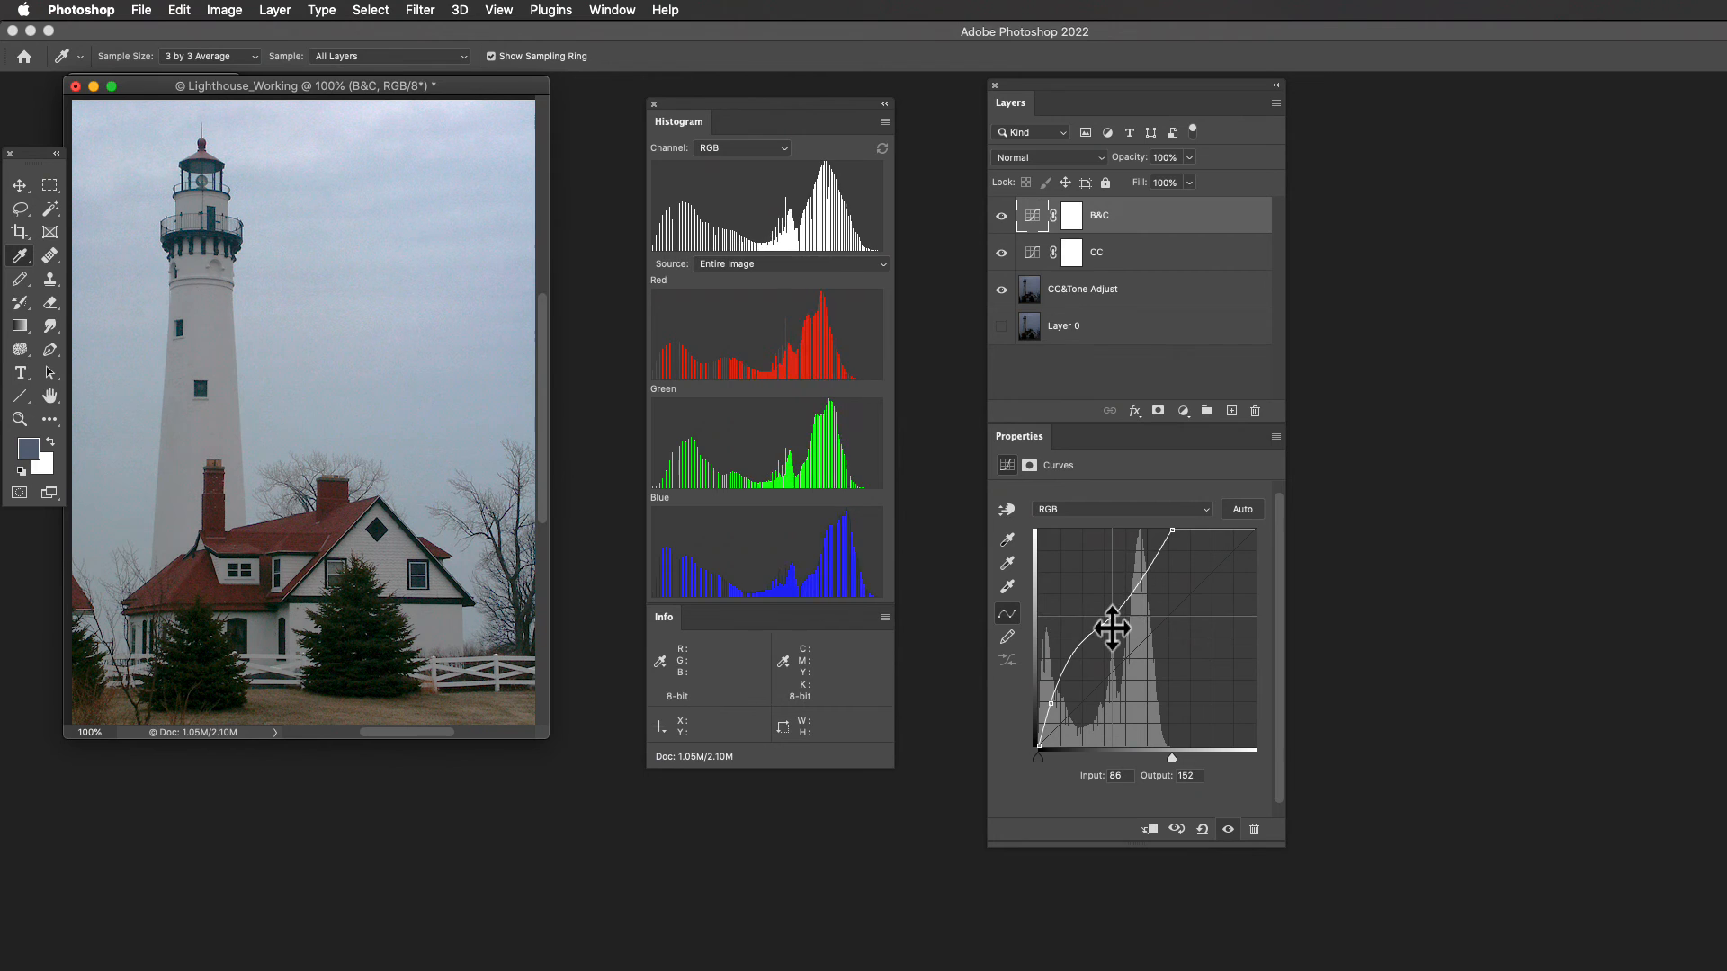
pyautogui.press('Up')
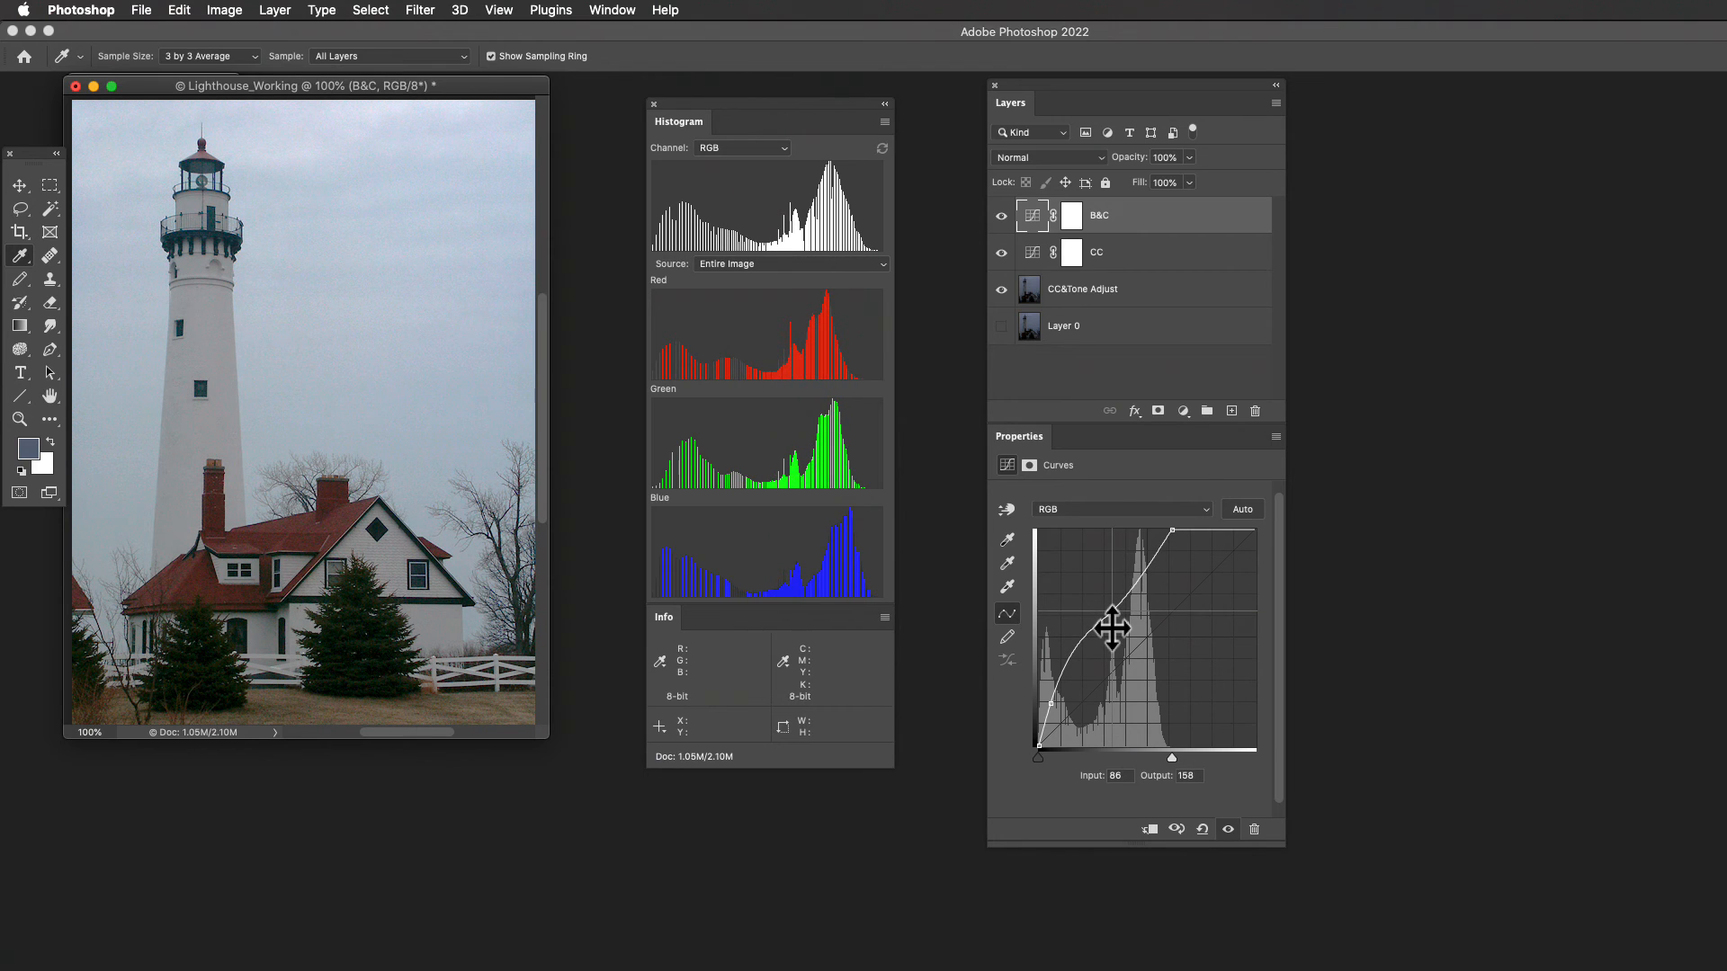
pyautogui.press('Down')
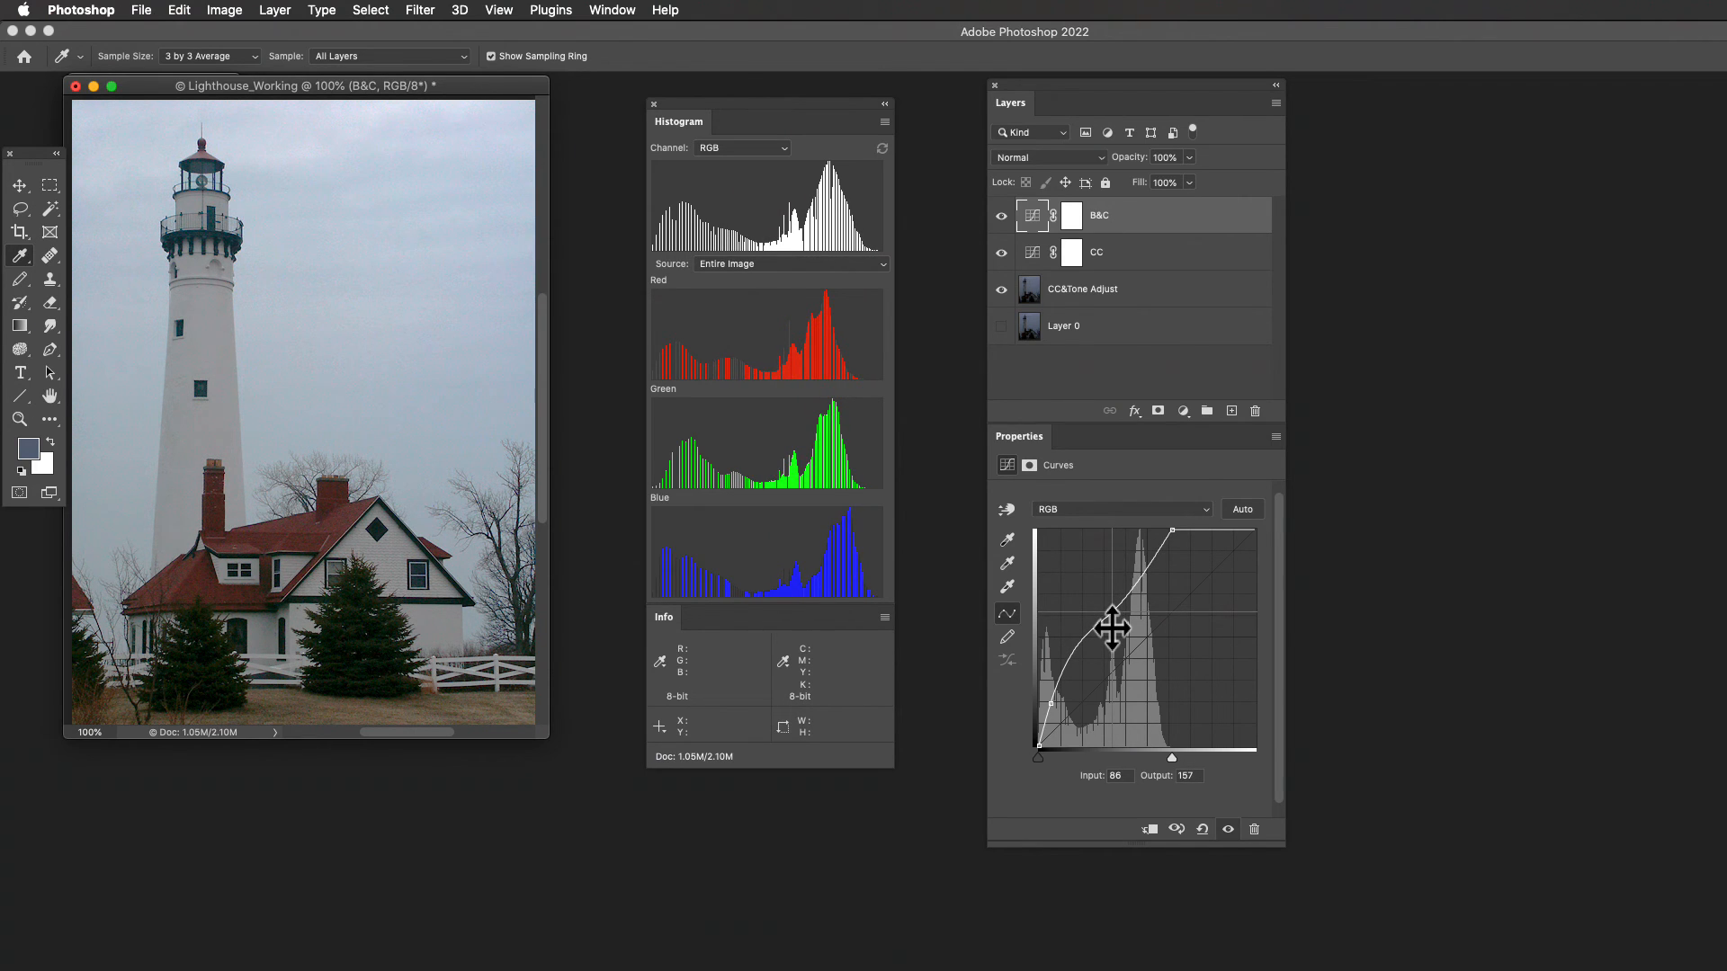
pyautogui.click(1001, 215)
pyautogui.click(1002, 216)
pyautogui.click(1001, 217)
pyautogui.click(1001, 254)
# - Add curve points at input 57, output 119 and input 37, output 89, and raise the point at input 86 to output 160
pyautogui.moveTo(1080, 646); pyautogui.dragTo(1072, 676)
pyautogui.click(1071, 670)
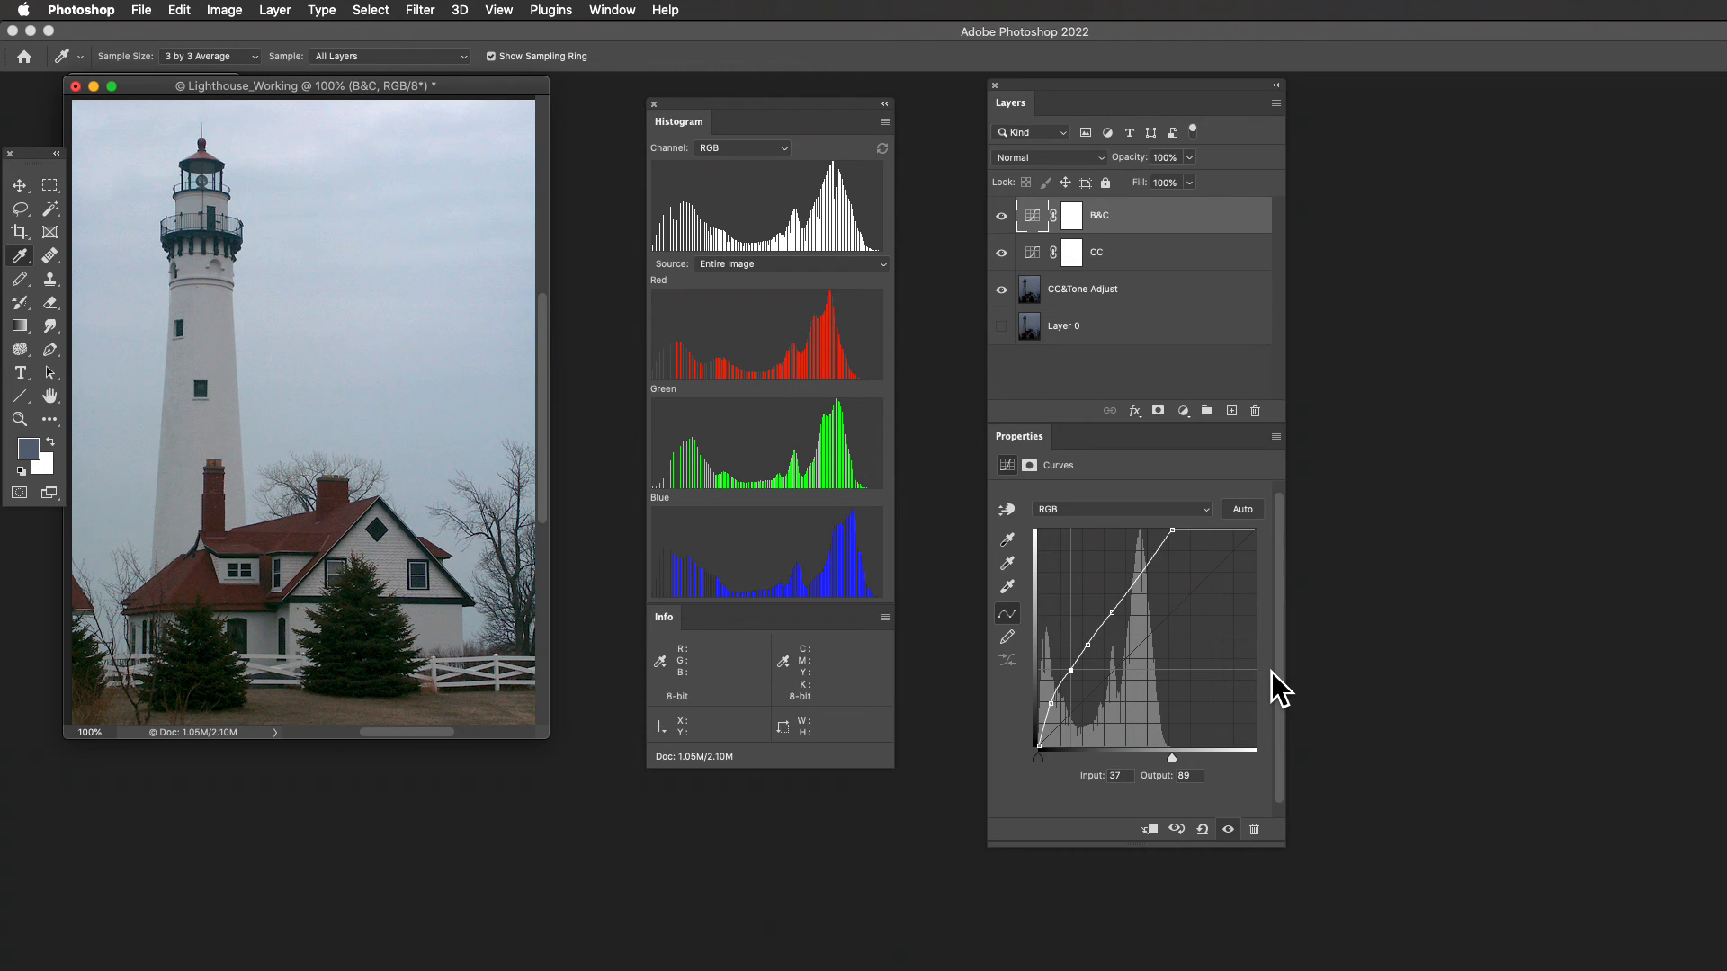
pyautogui.click(1121, 621)
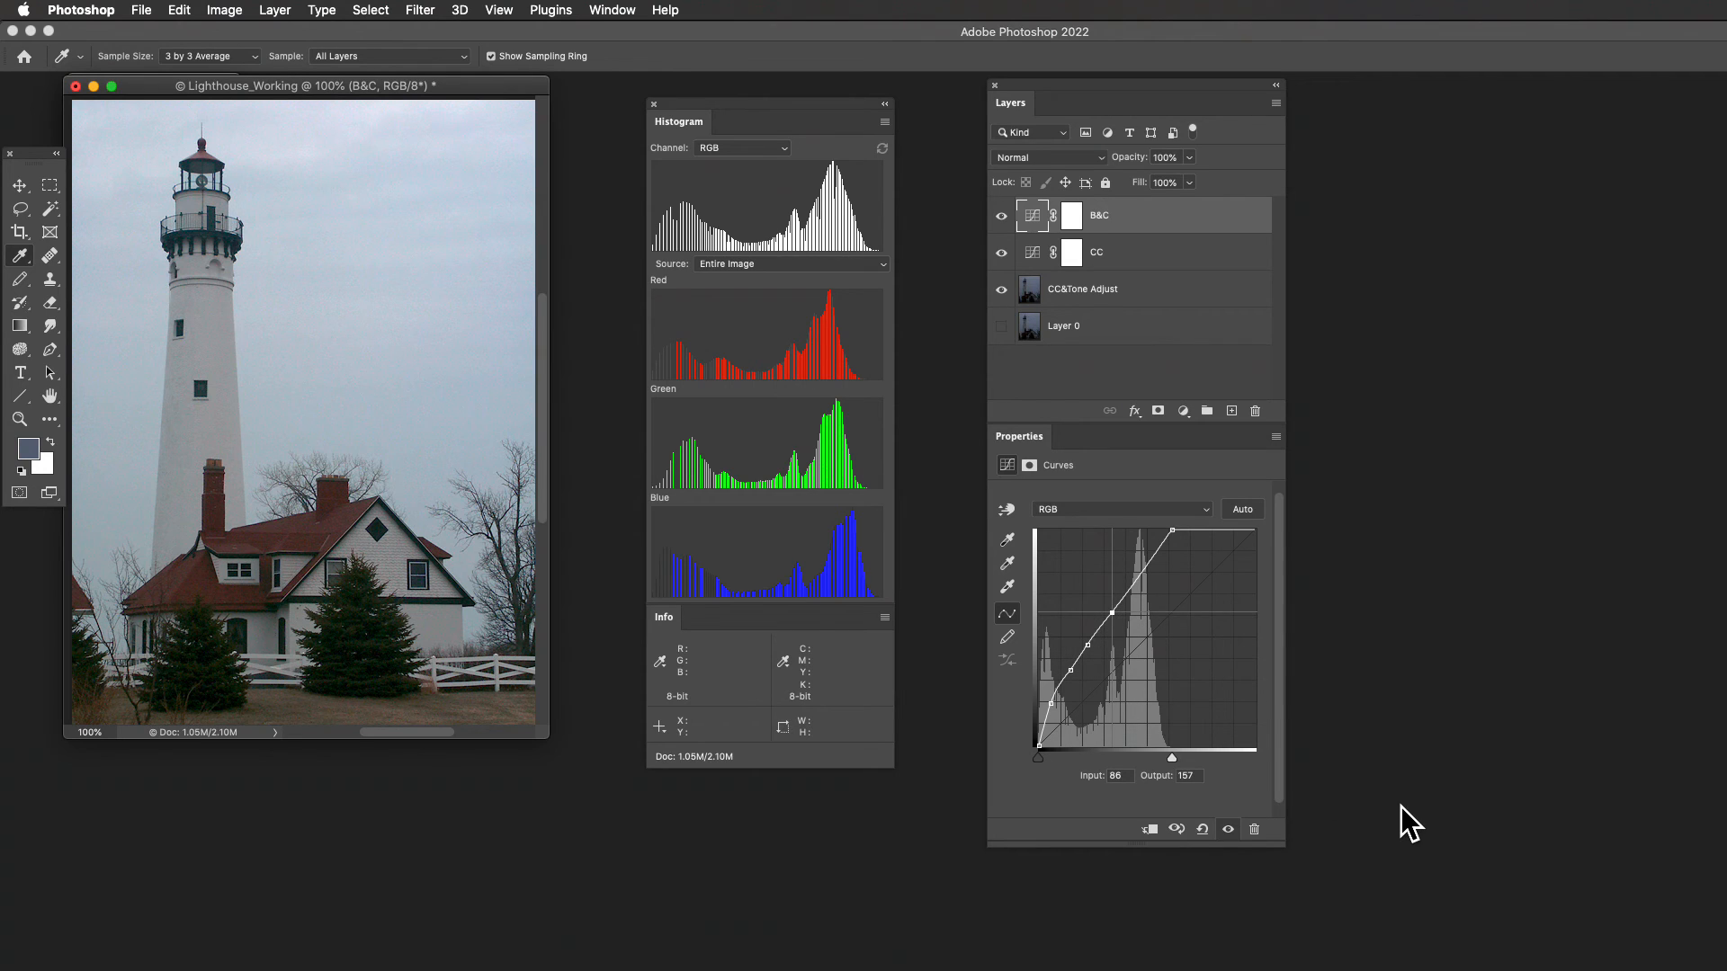
pyautogui.press('Up')
pyautogui.press('Up')
pyautogui.press('Up')
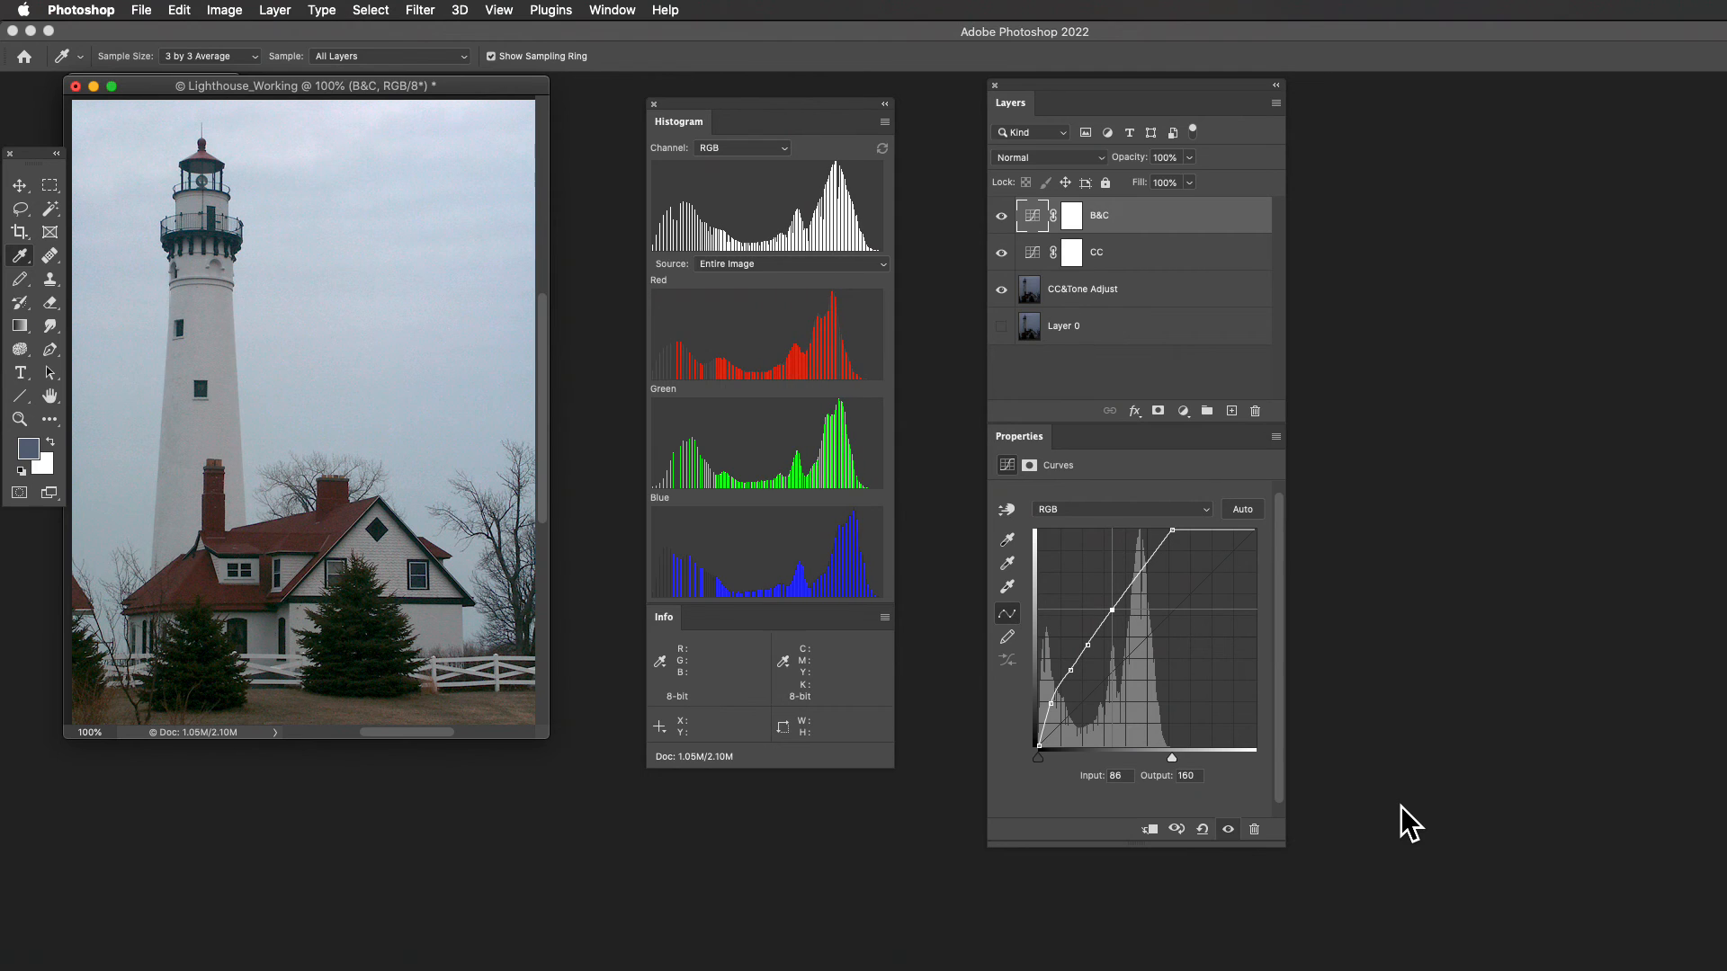
# - Select the B&C curve point at input 57 and raise it to output 124
pyautogui.hotkey('ctrl', 'Tab')
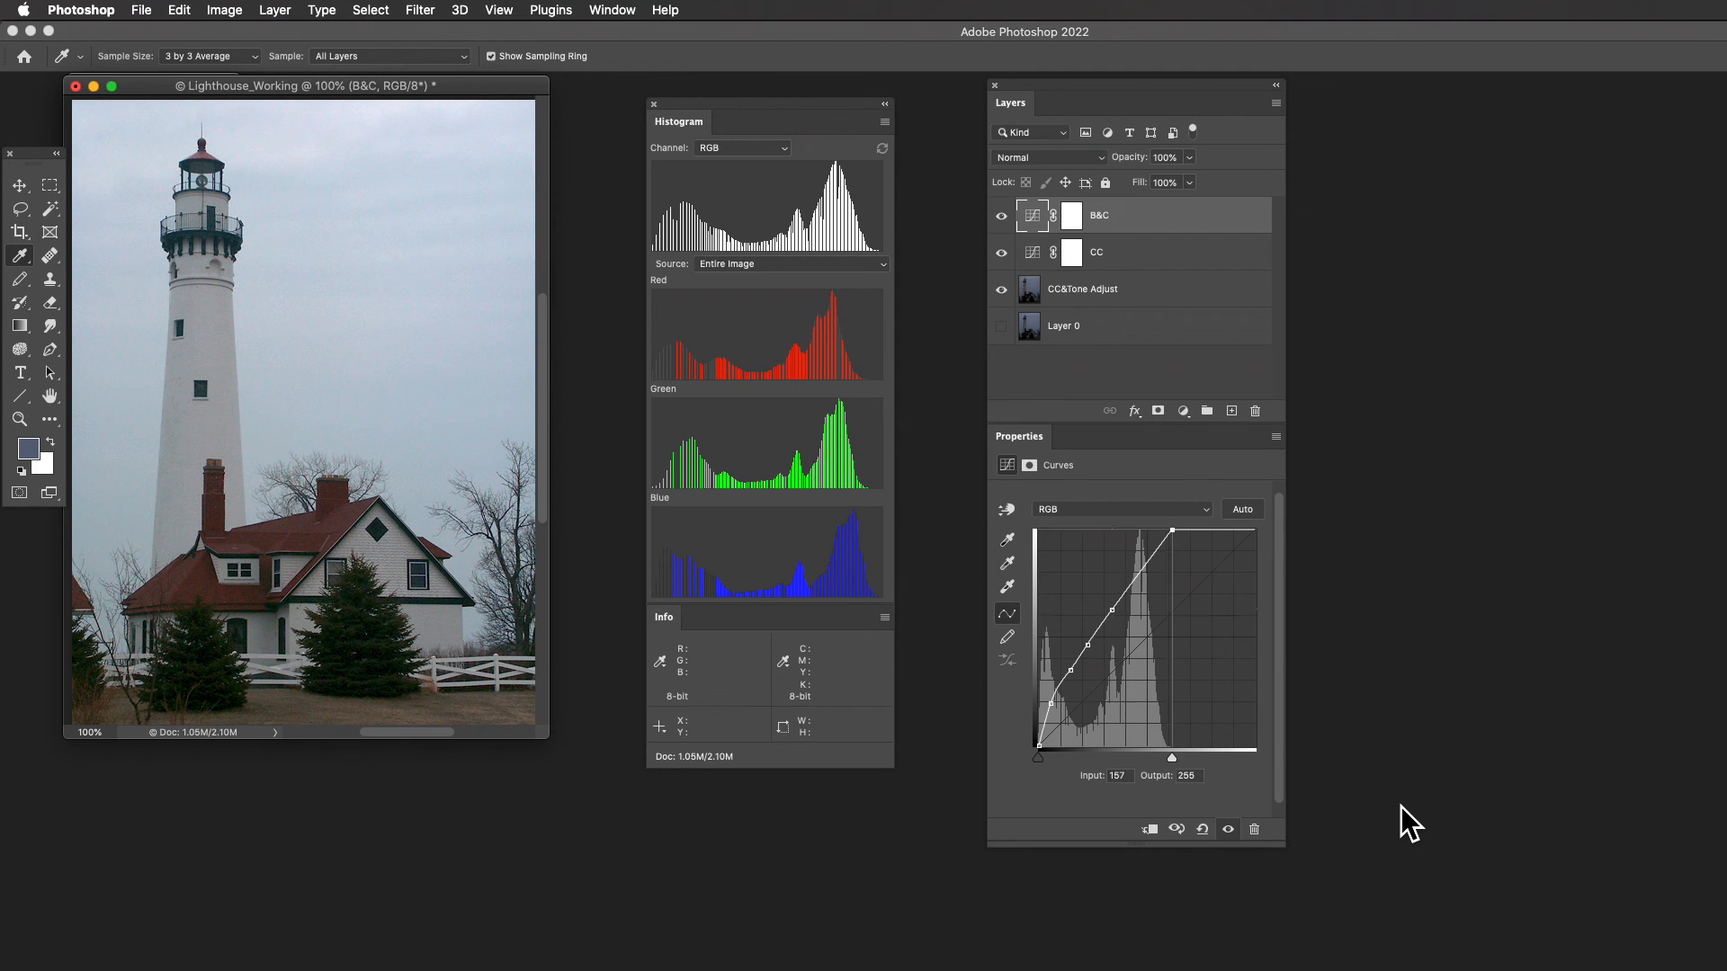
pyautogui.hotkey('ctrl', 'Tab')
pyautogui.hotkey('ctrl', 'Tab')
pyautogui.hotkey('ctrl', 'Tab')
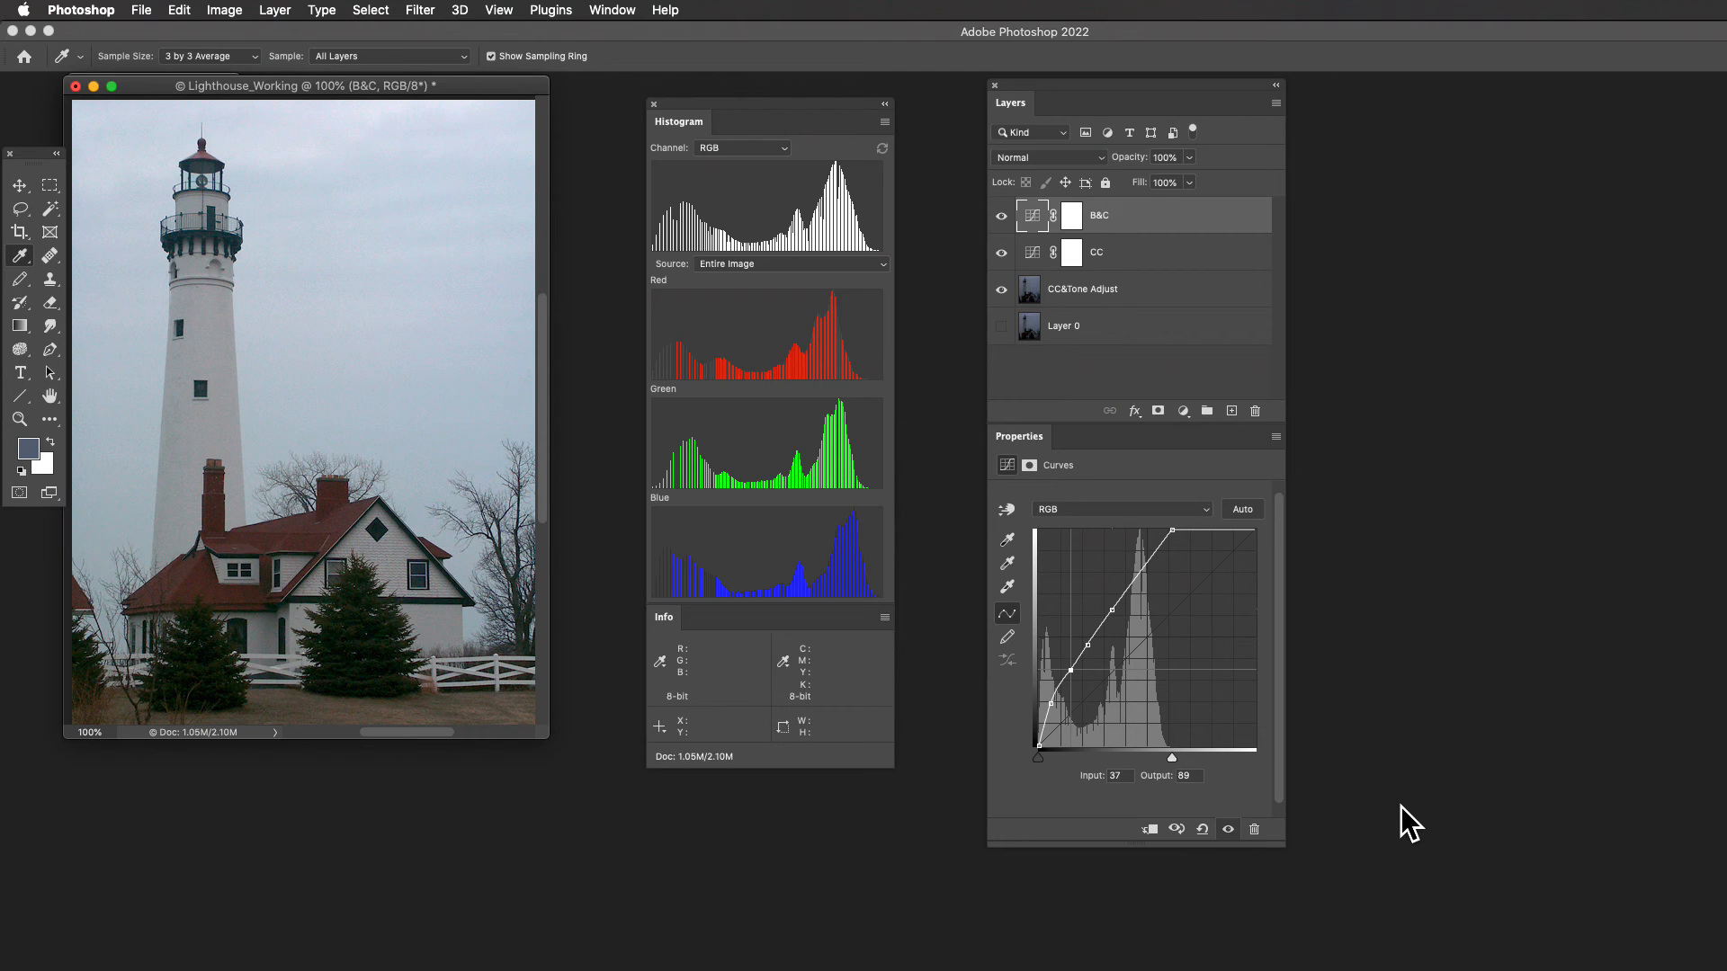
pyautogui.hotkey('ctrl', 'Tab')
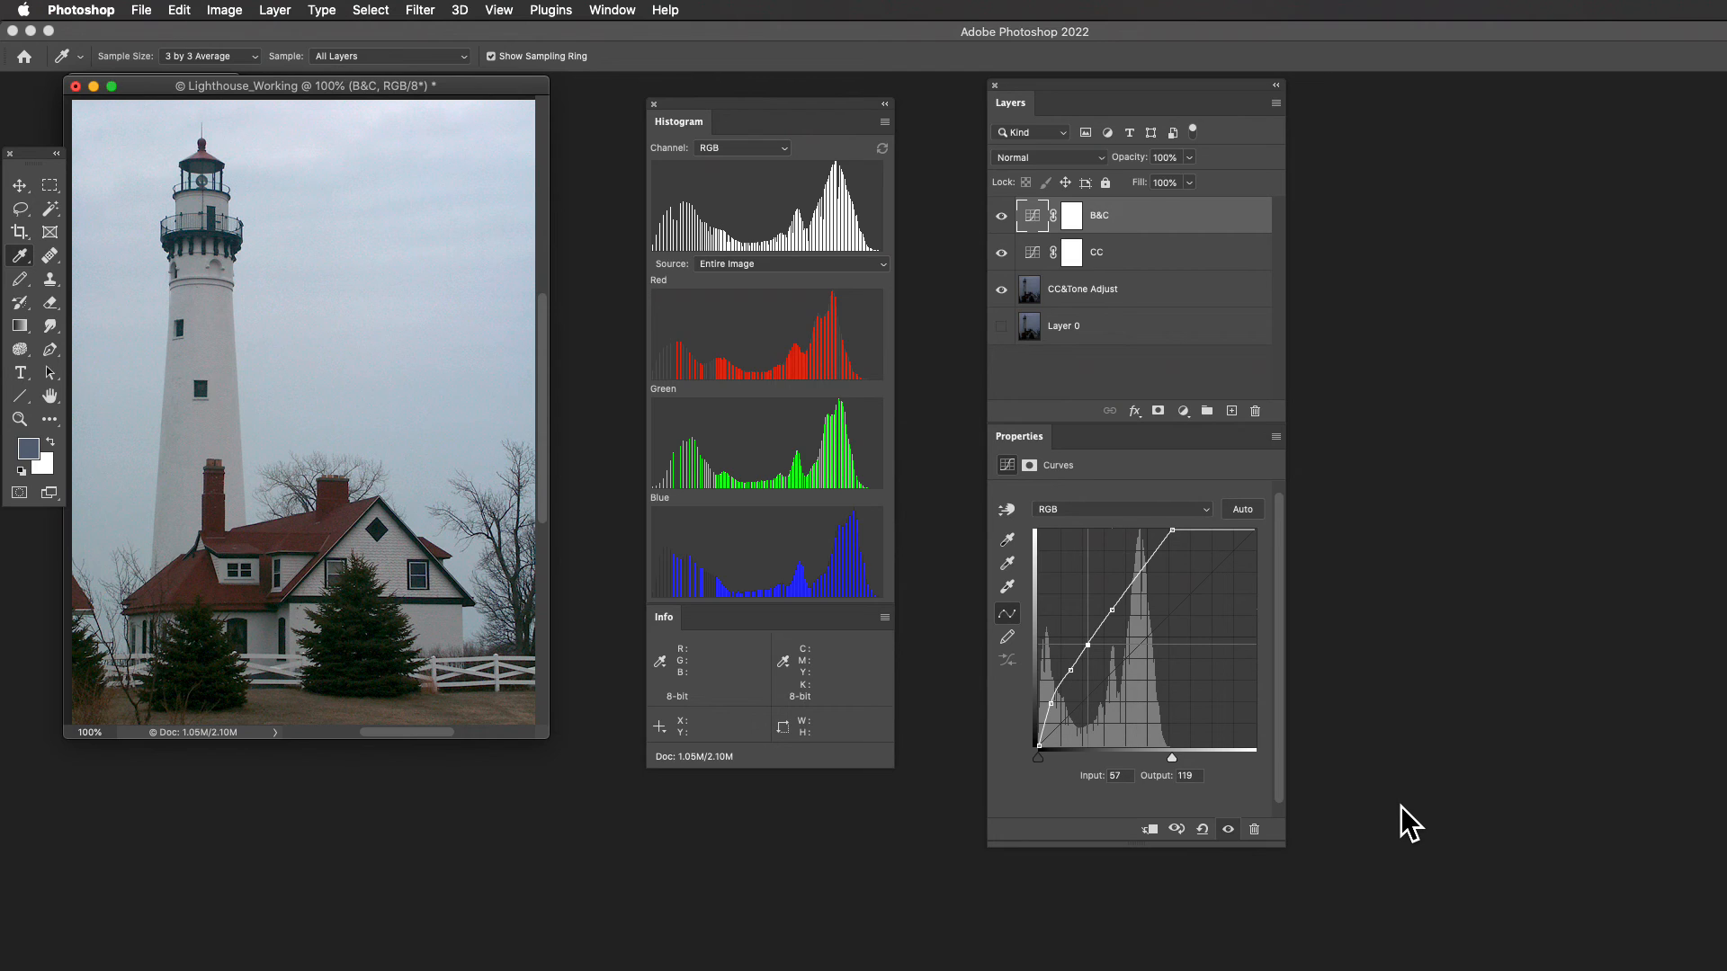
pyautogui.press('Up')
pyautogui.press('Up')
pyautogui.press('Up')
pyautogui.press('Up')
pyautogui.press('Up')
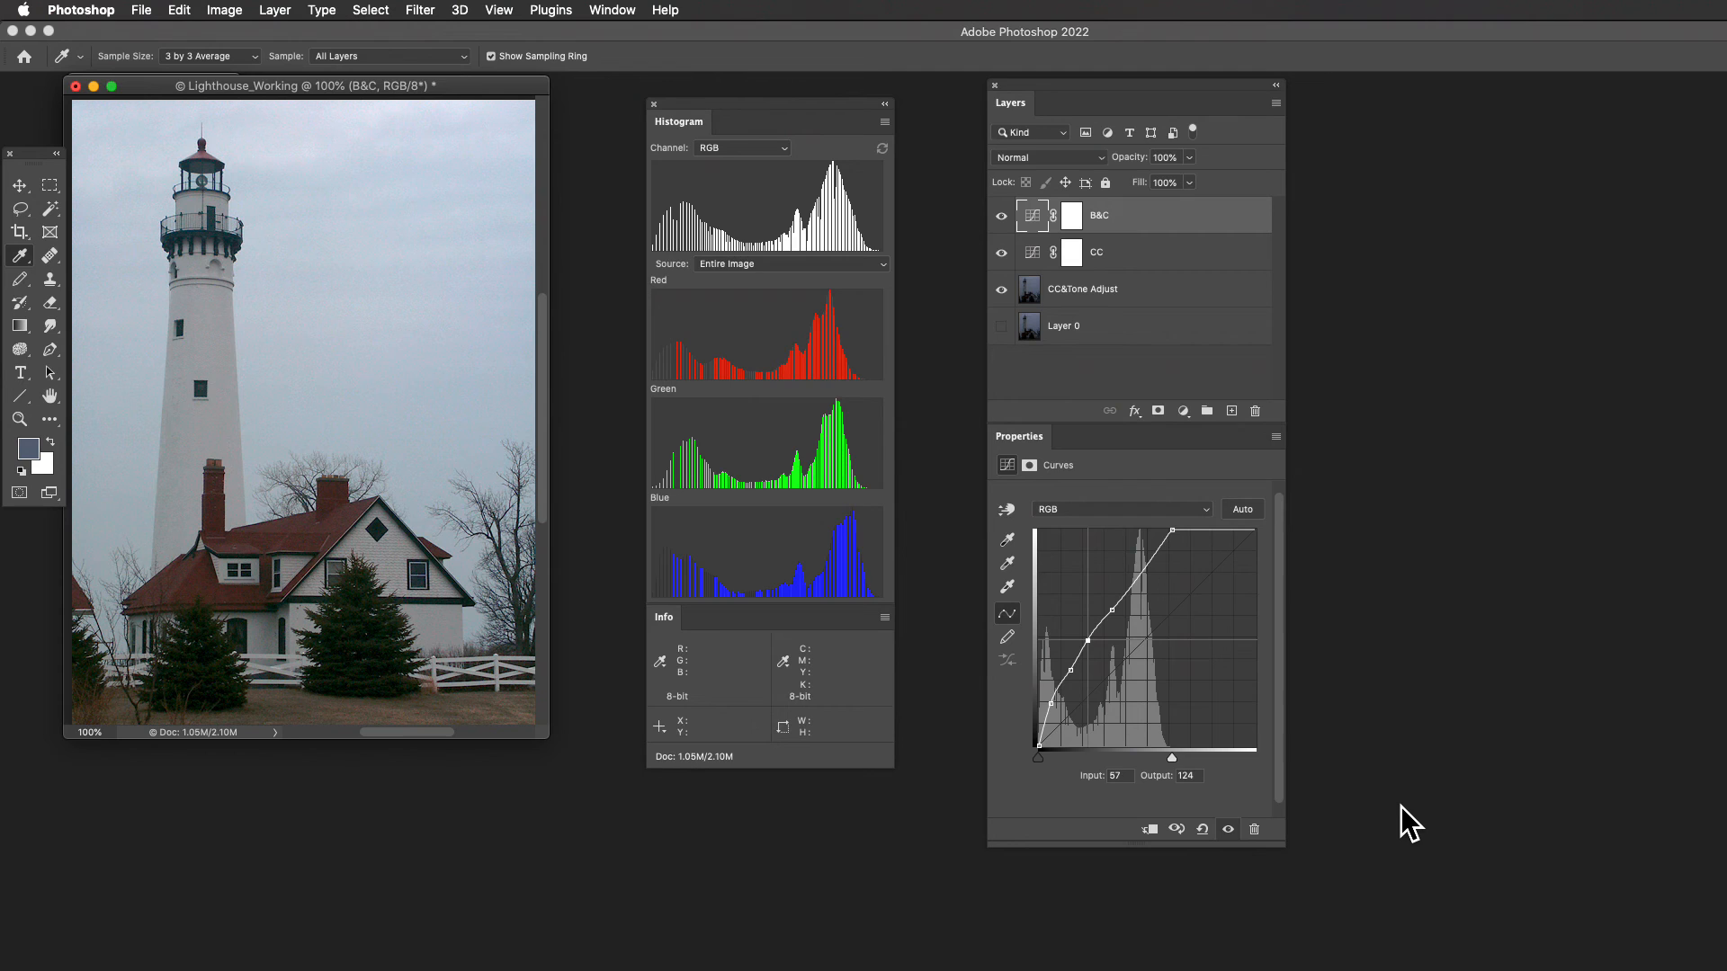
# - Select the B&C curve point at input 37 and raise it to output 91
pyautogui.hotkey('ctrl', 'Tab')
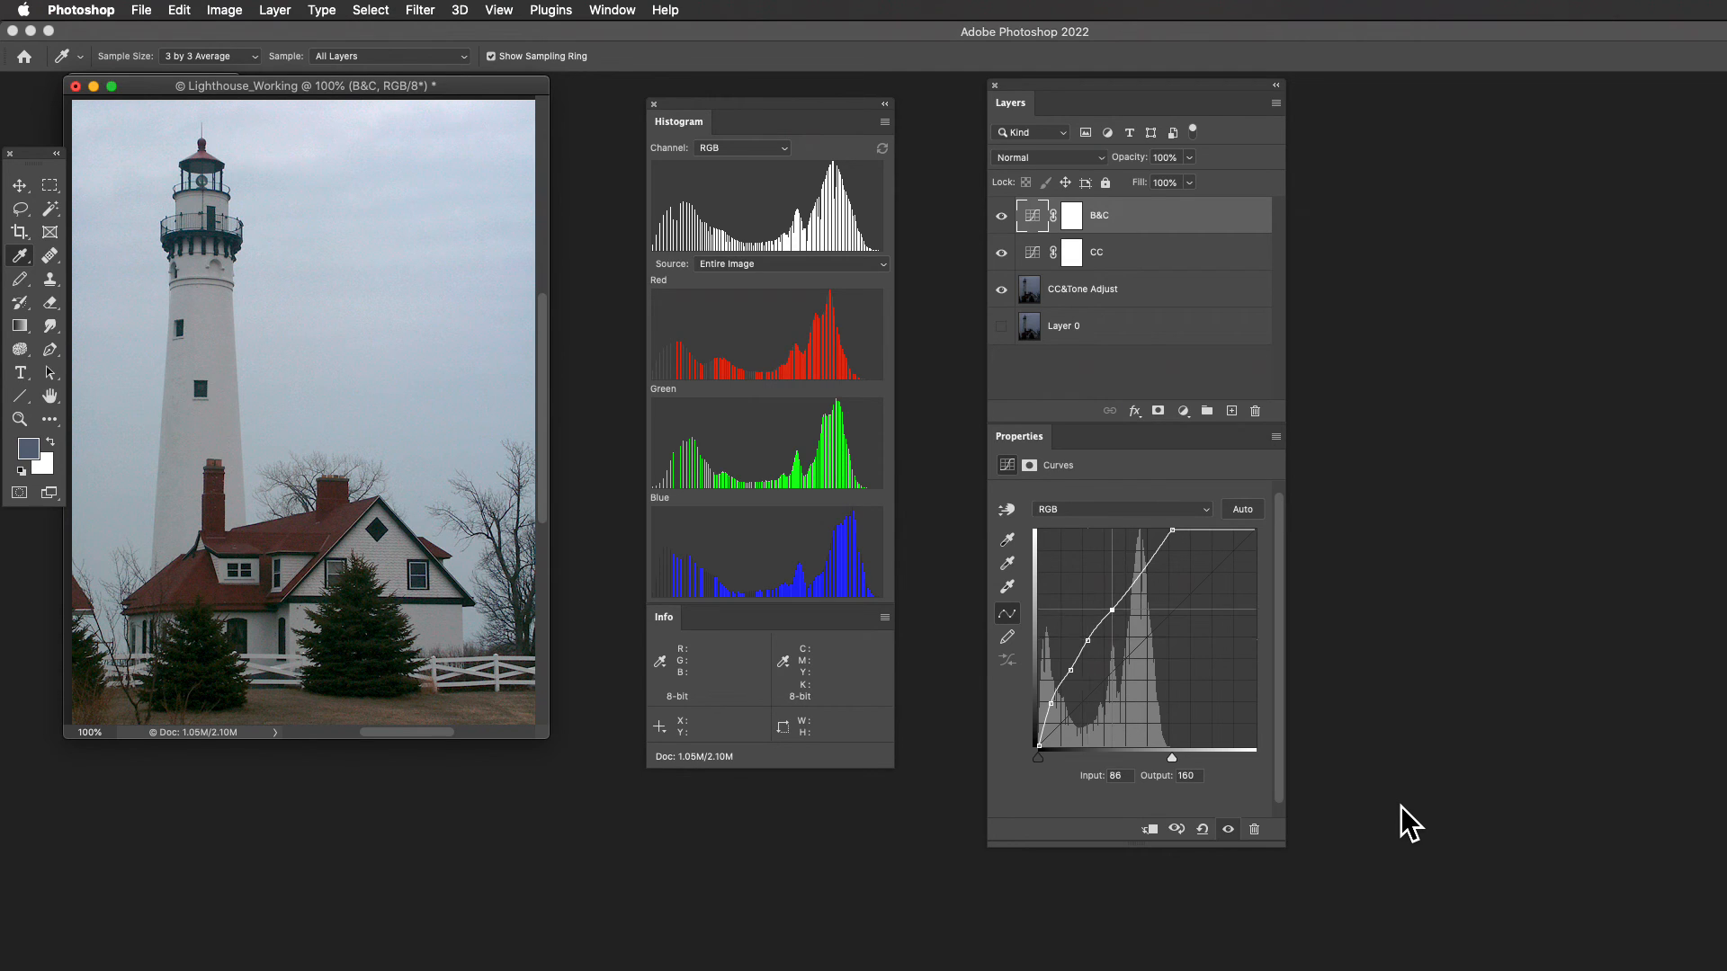
pyautogui.hotkey('ctrl', 'shift', 'Tab')
pyautogui.hotkey('ctrl', 'shift', 'Tab')
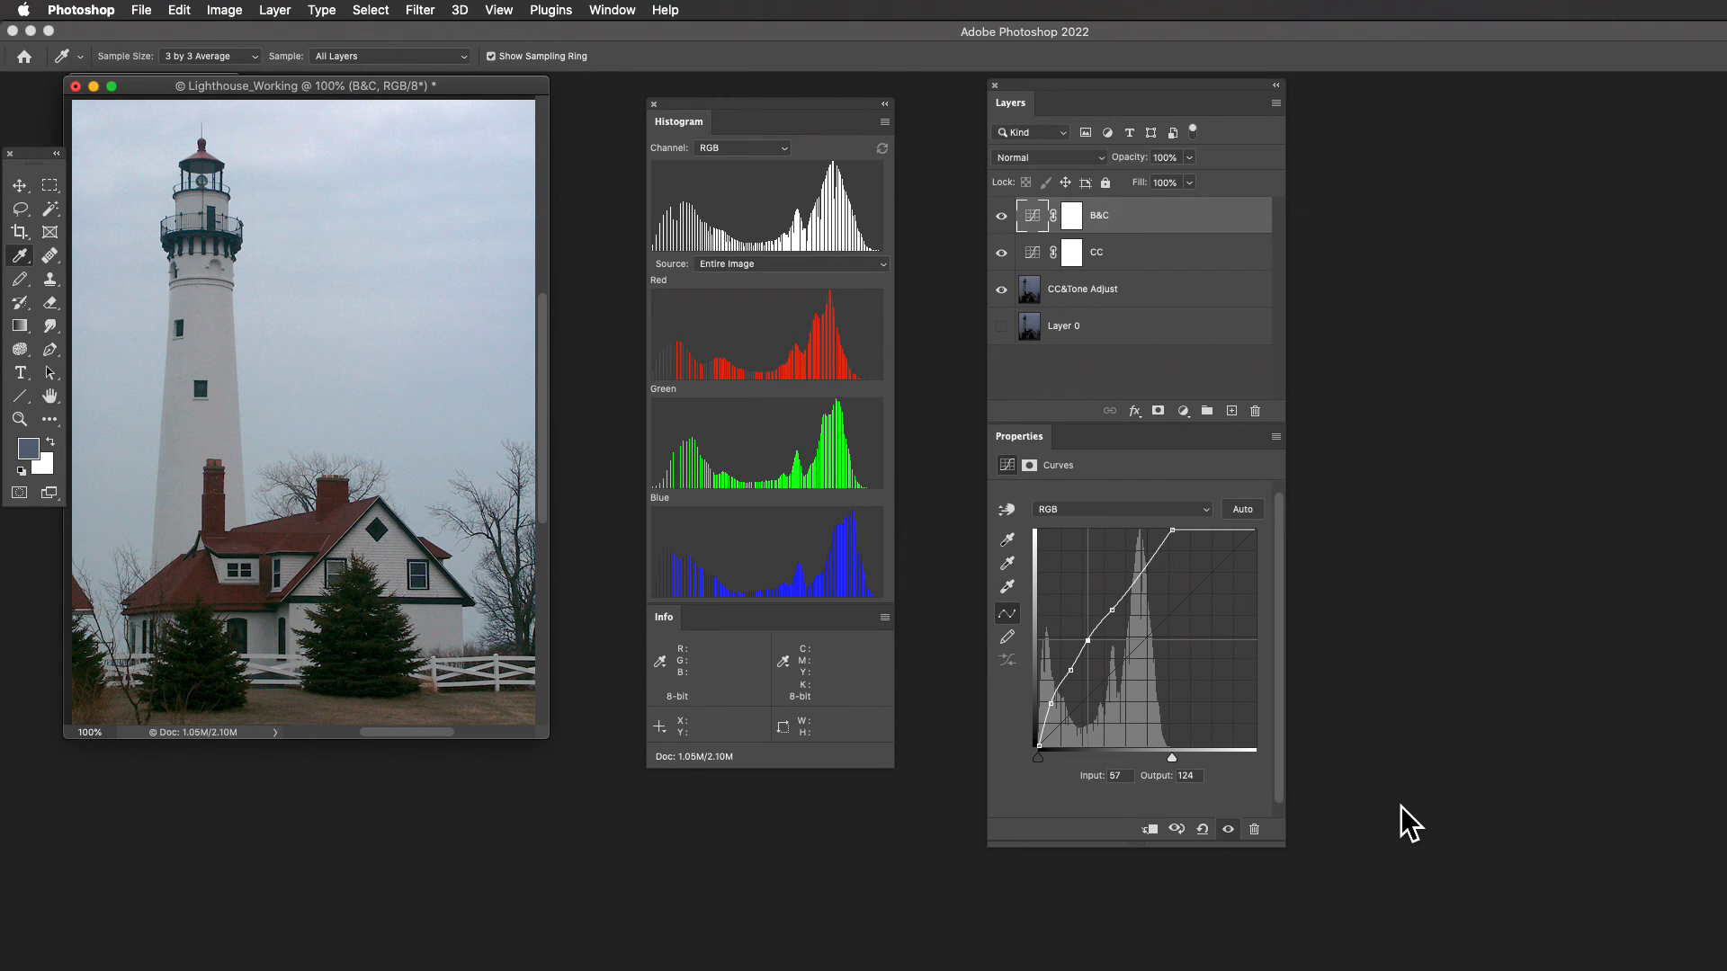
pyautogui.press('Up')
pyautogui.press('Up')
pyautogui.press('Up')
pyautogui.press('Up')
pyautogui.press('Up')
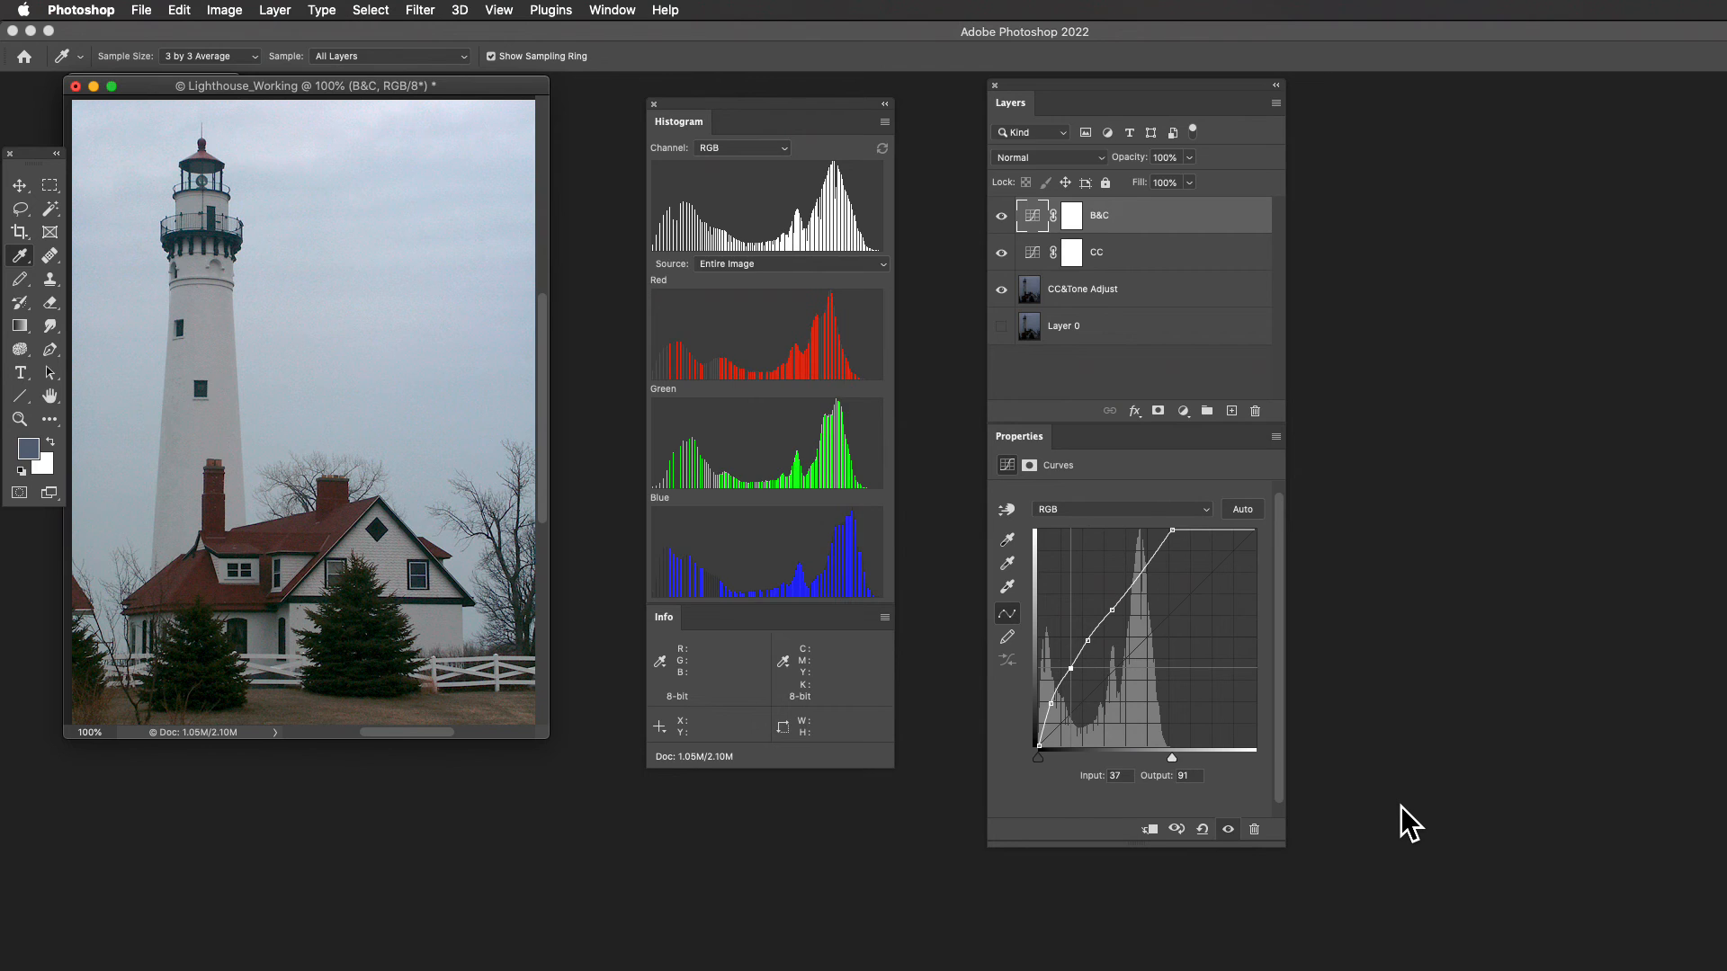
# - Select the B&C curve point at input 86 and raise it to output 168
pyautogui.hotkey('ctrl', 'Tab')
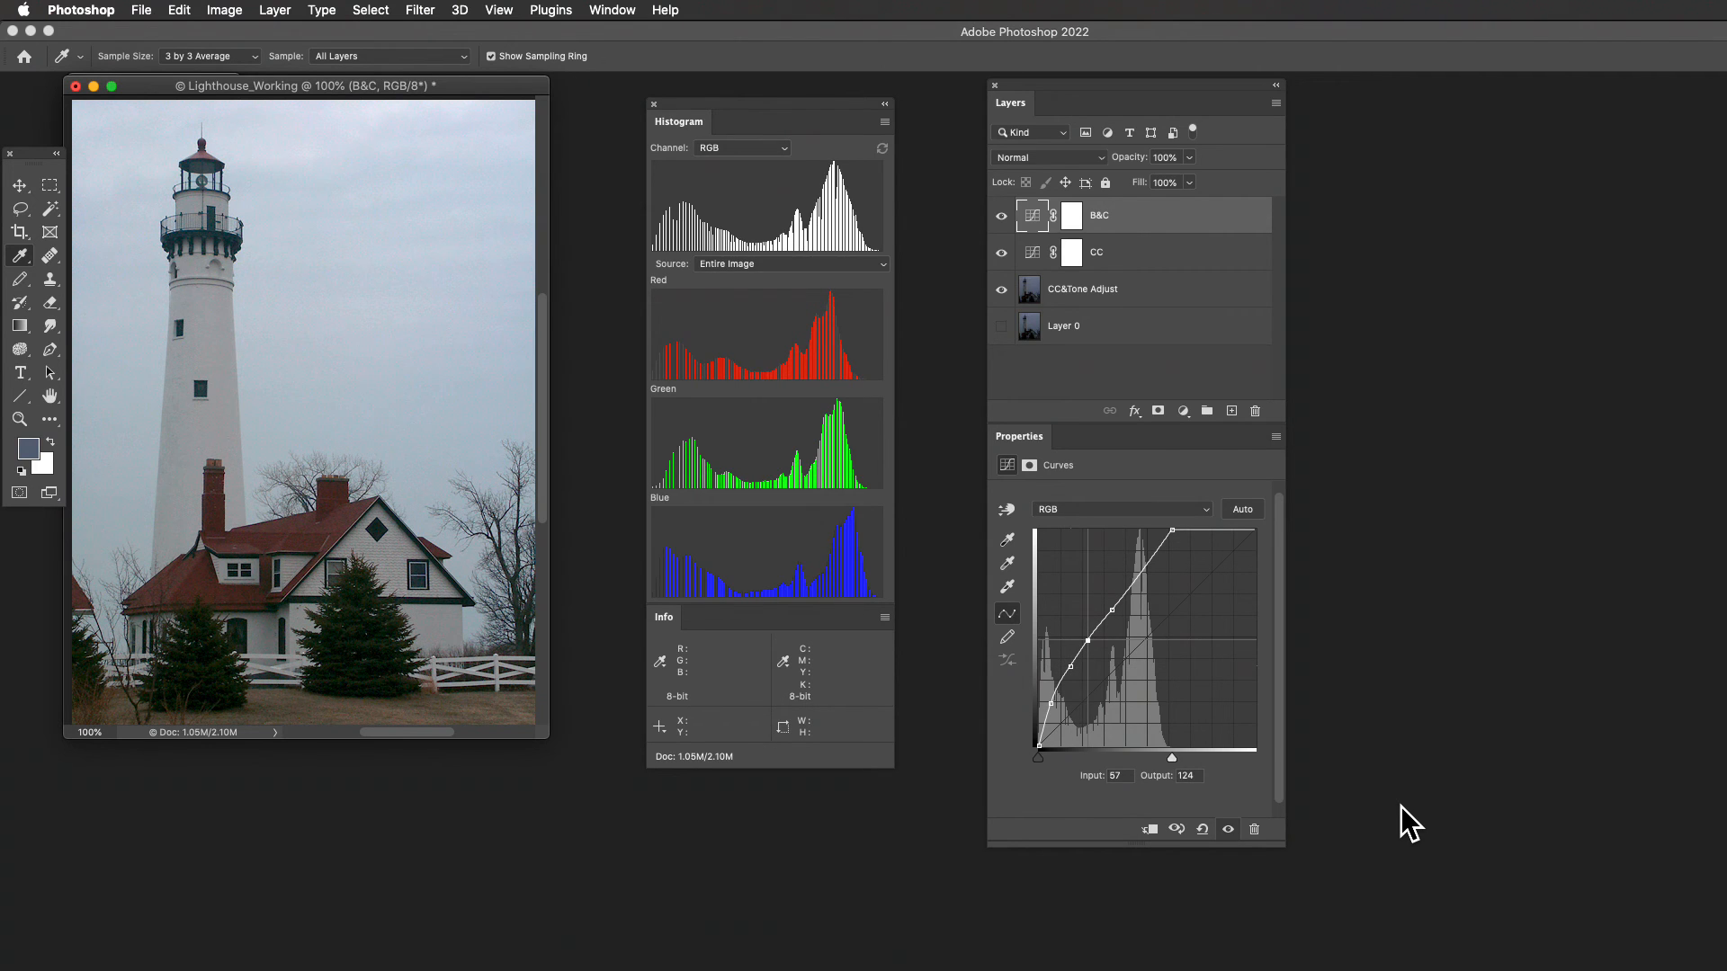
pyautogui.hotkey('ctrl', 'Tab')
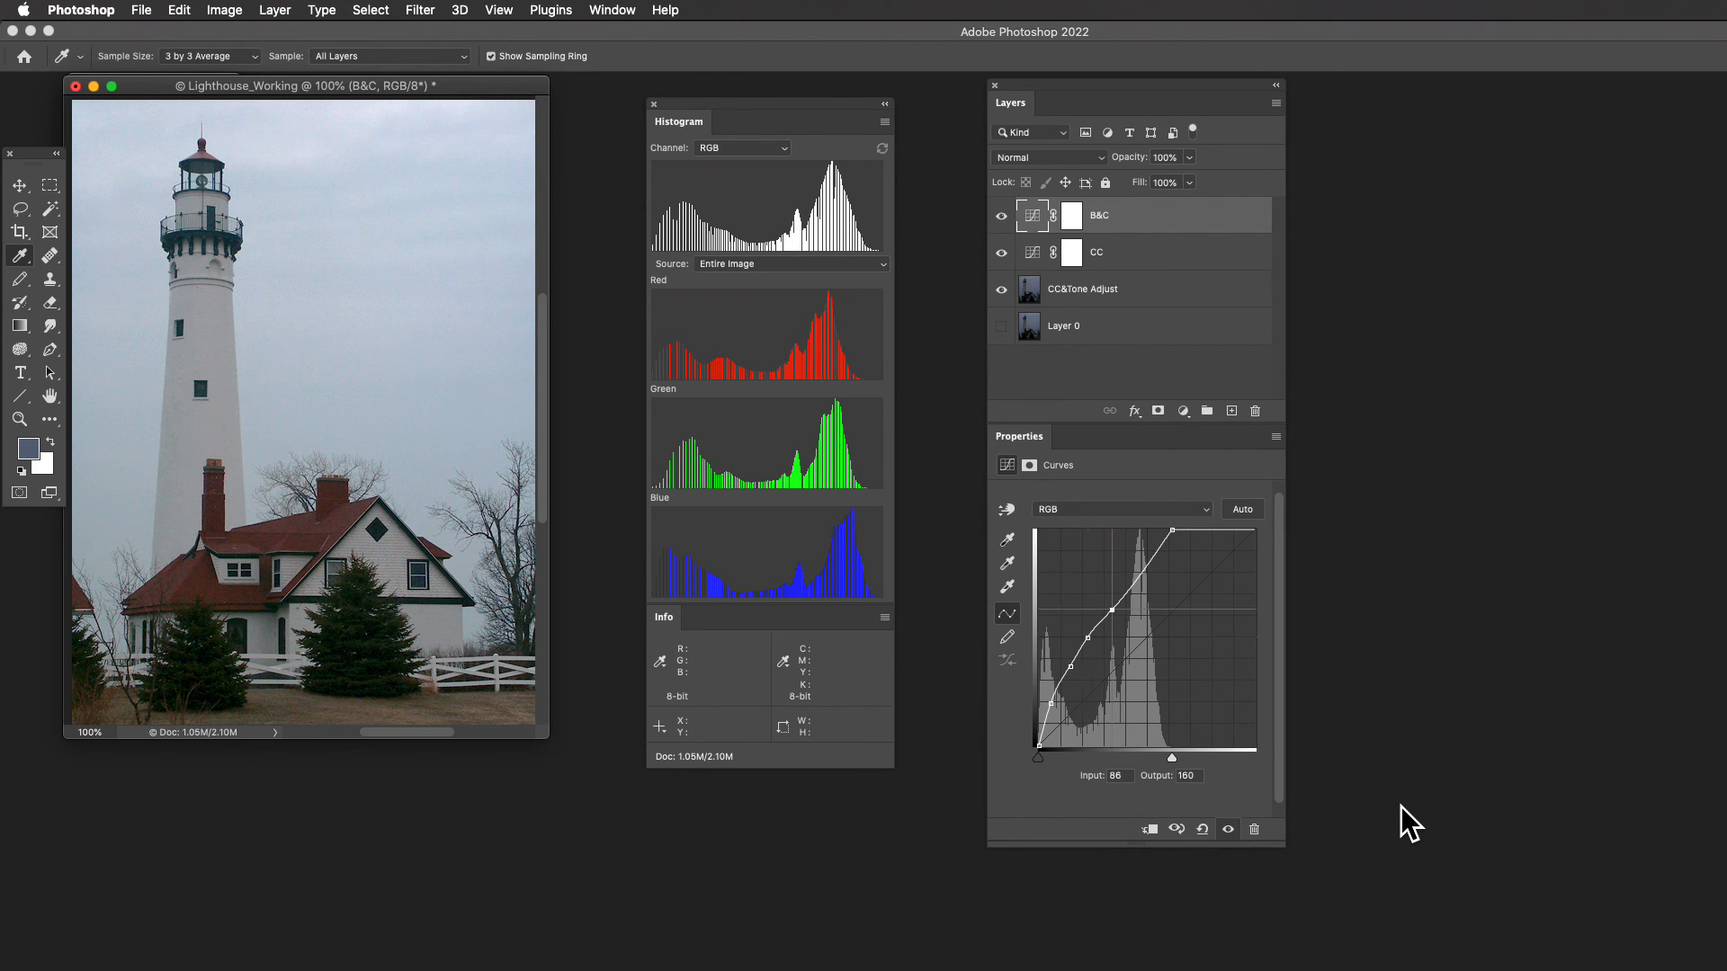
pyautogui.press('Up')
pyautogui.press('Up')
pyautogui.press('Up')
pyautogui.press('Up')
pyautogui.press('Up')
pyautogui.press('Up')
pyautogui.press('Up')
pyautogui.press('Up')
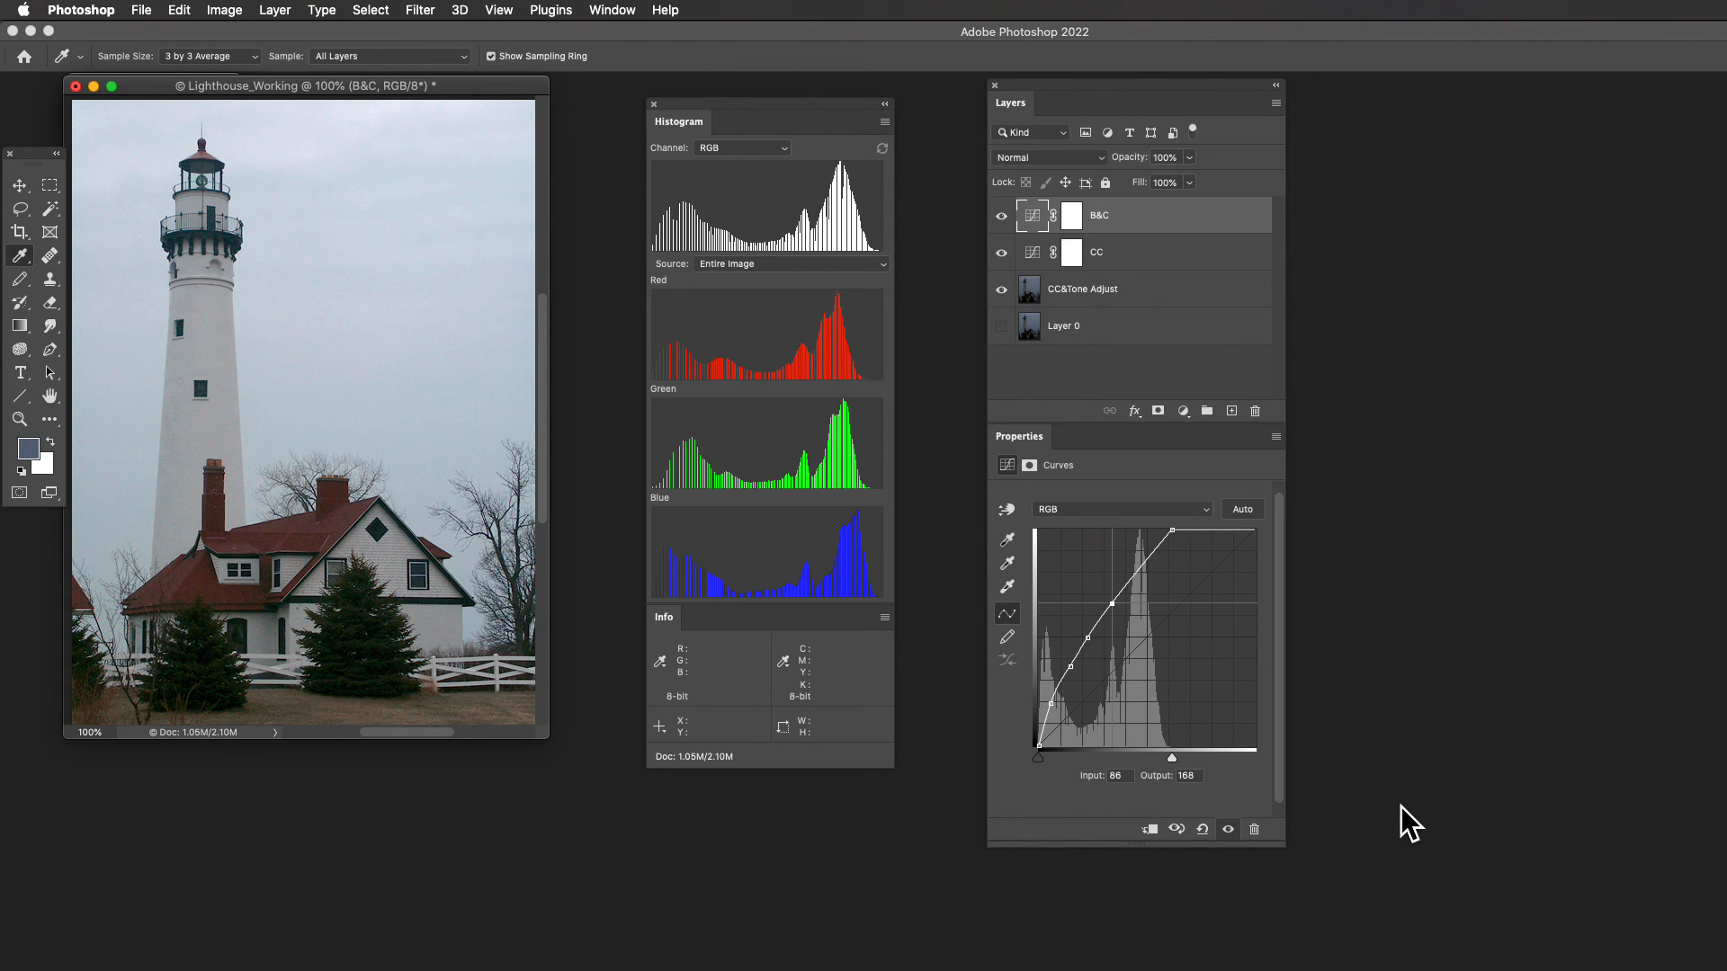
# - Add a highlight point at input 119 on the B&C curve and raise it to output 218
pyautogui.click(1140, 568)
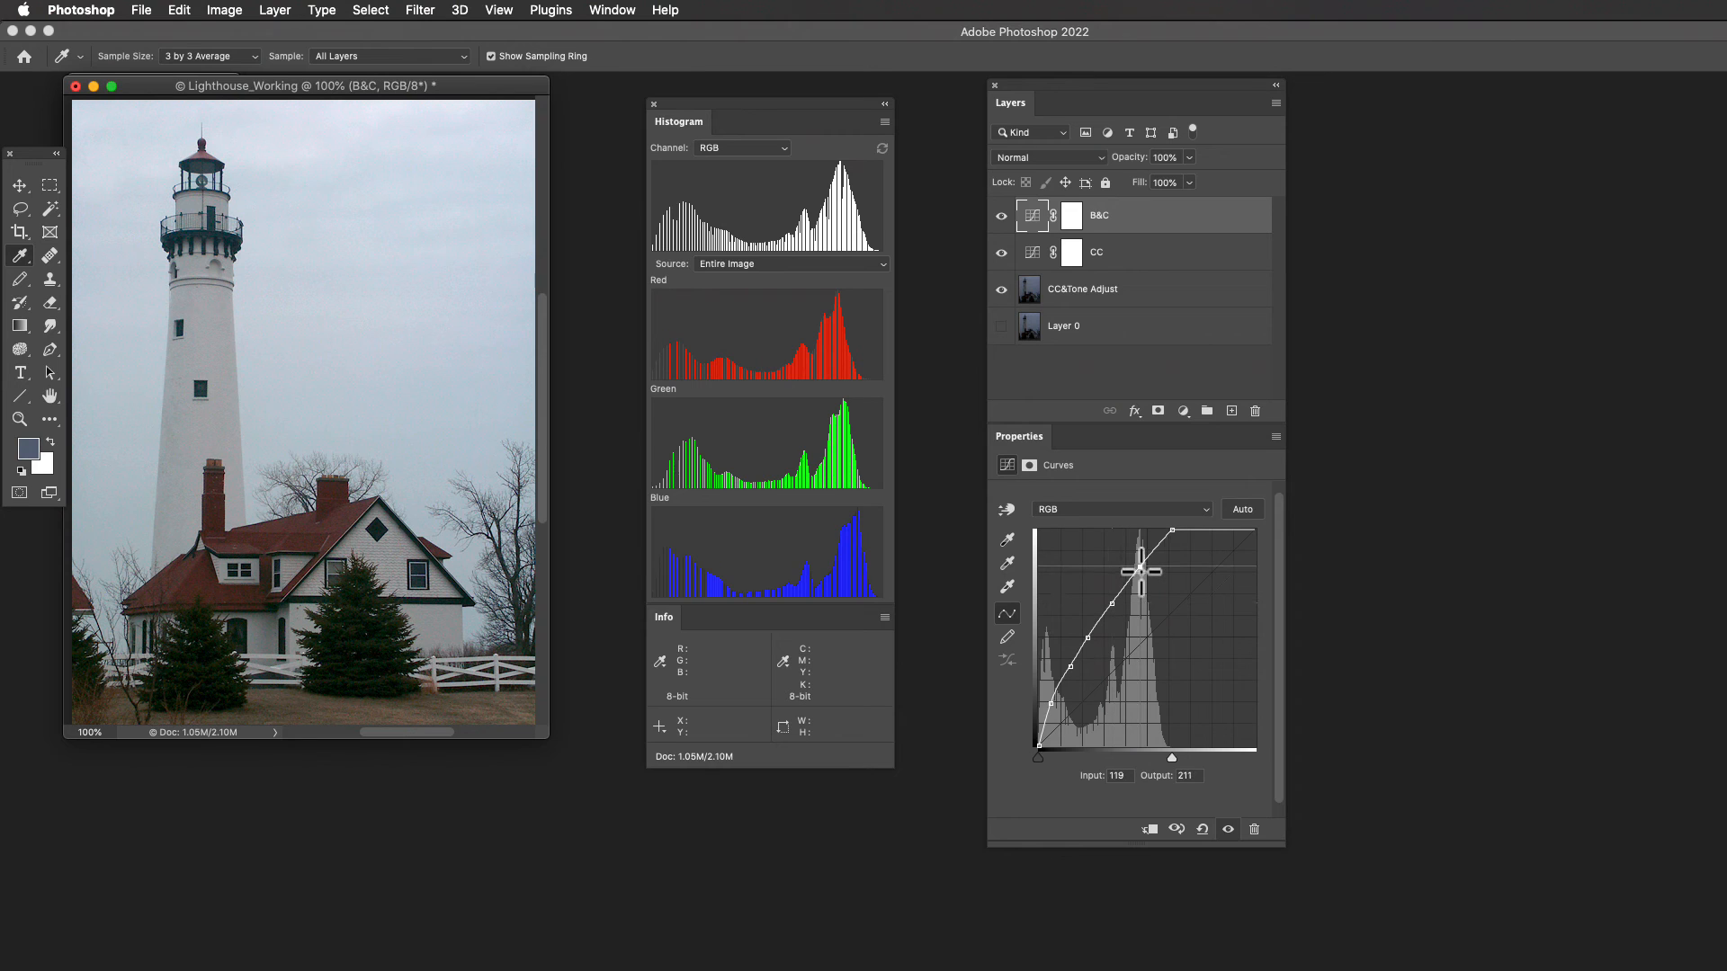
pyautogui.press('Up')
pyautogui.press('Up')
pyautogui.press('Up')
pyautogui.press('Up')
pyautogui.press('Up')
pyautogui.press('Up')
pyautogui.press('Up')
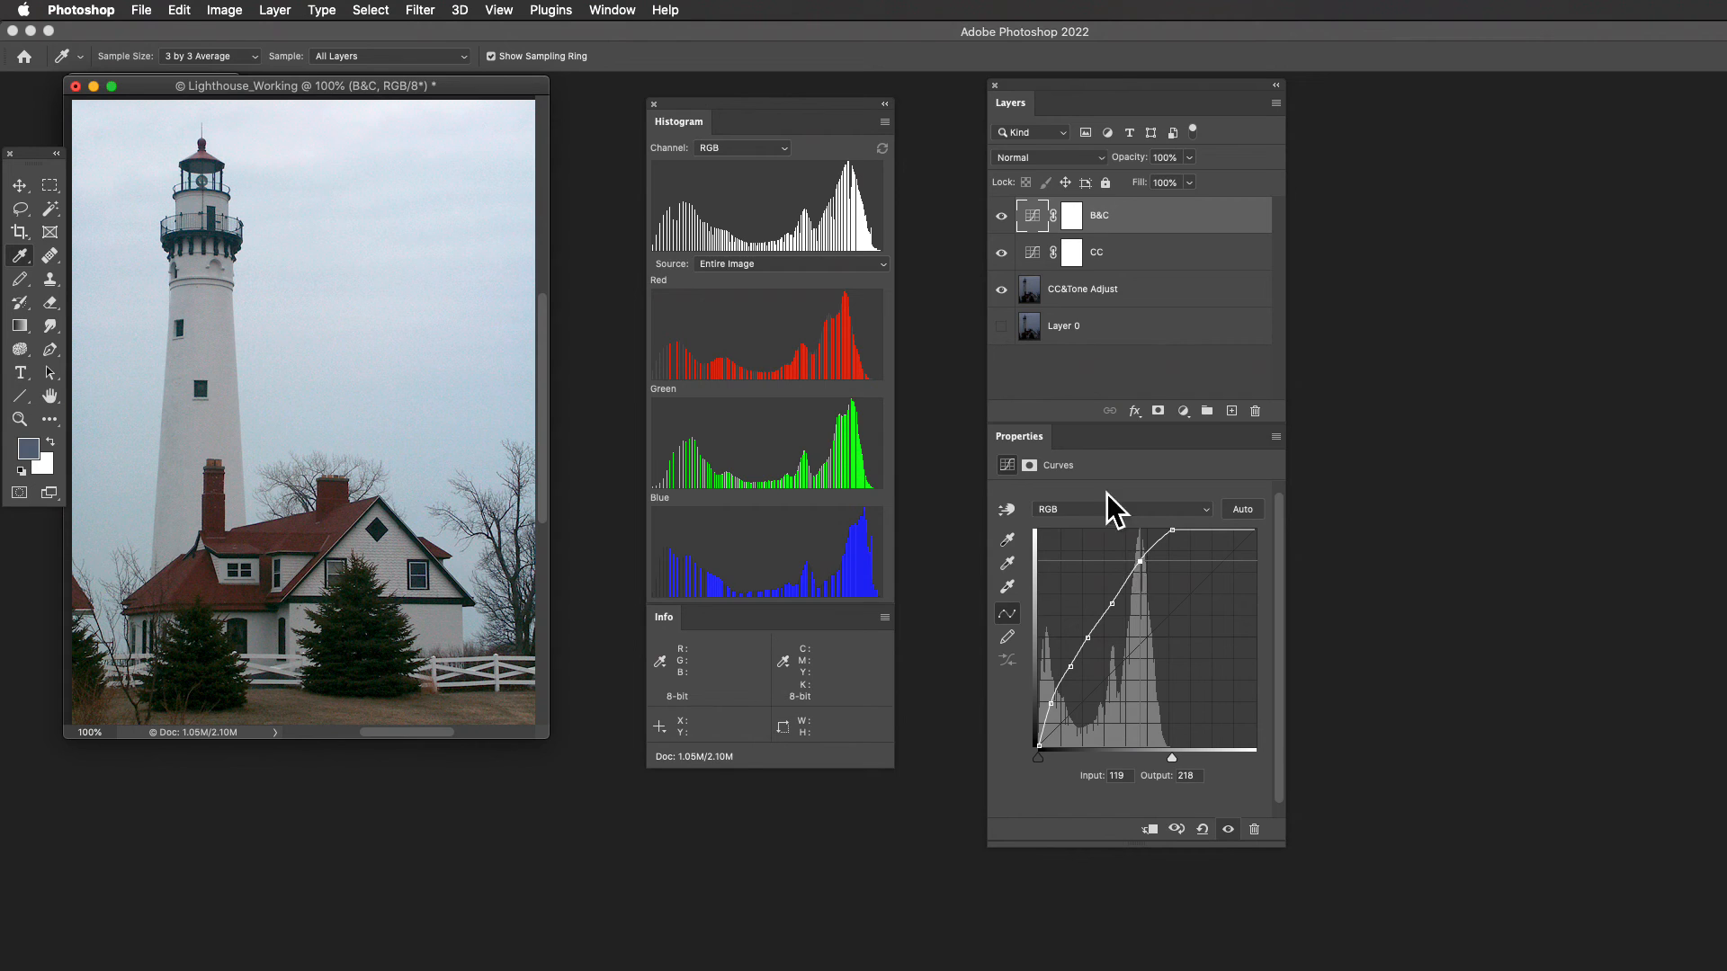
# - Compare the photo with the B&C layer off and on
pyautogui.click(1001, 215)
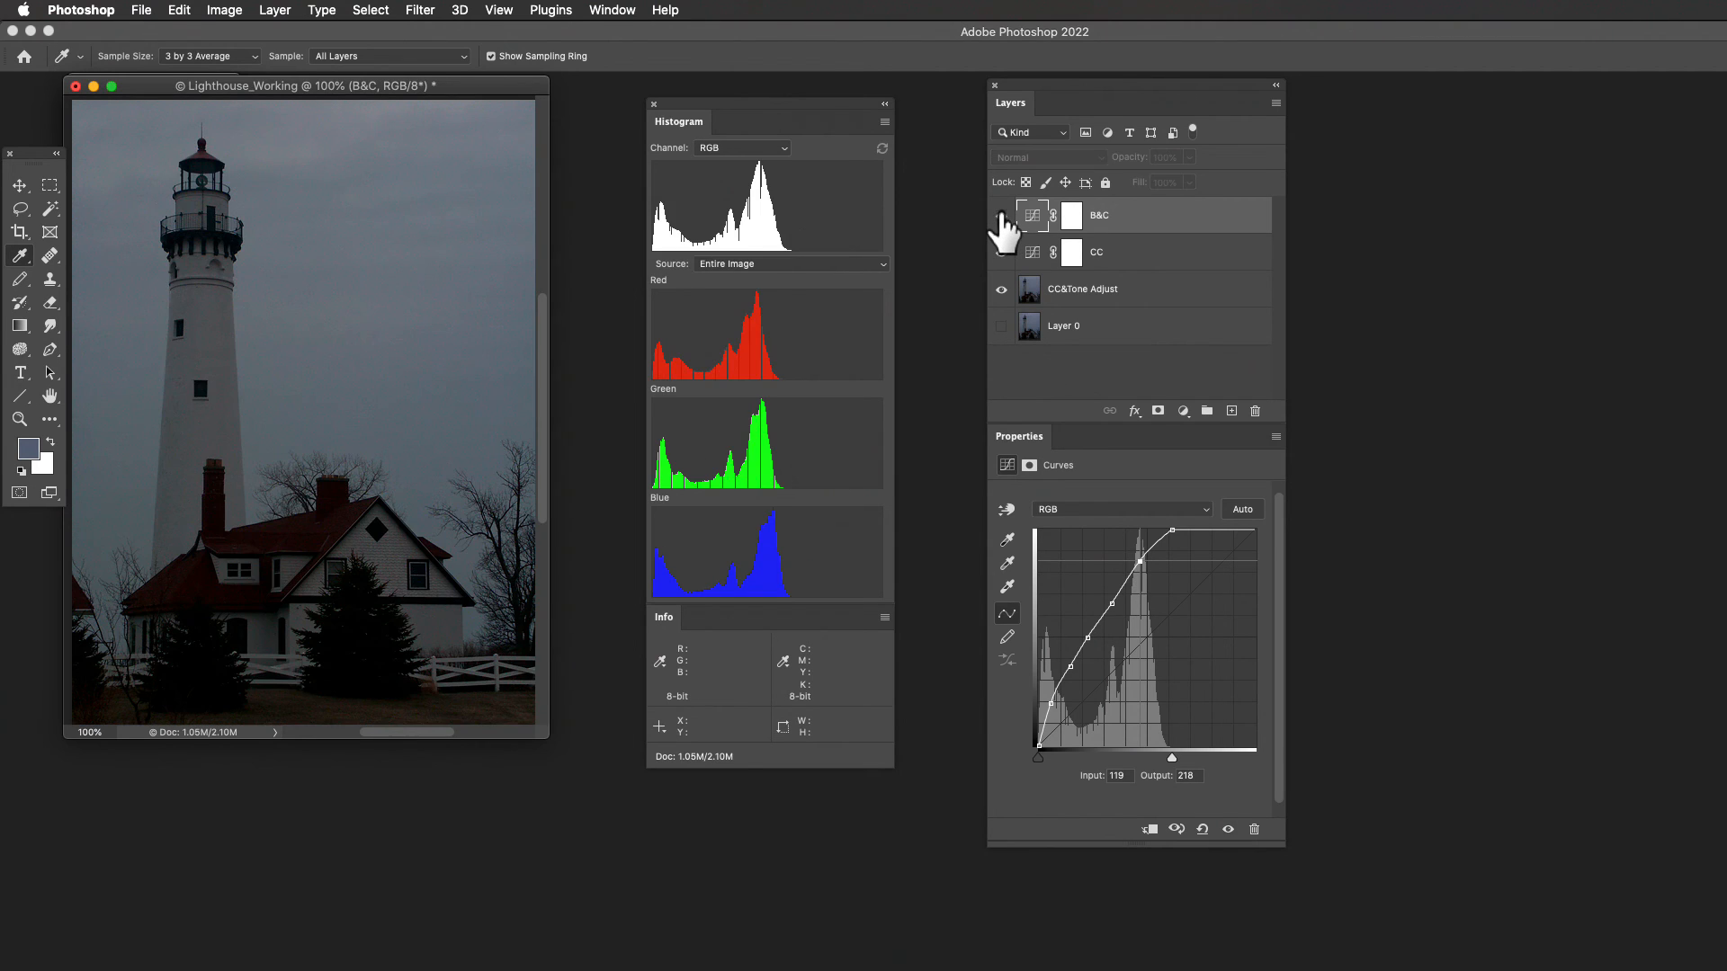
pyautogui.click(1001, 216)
pyautogui.click(1001, 216)
pyautogui.click(1001, 216)
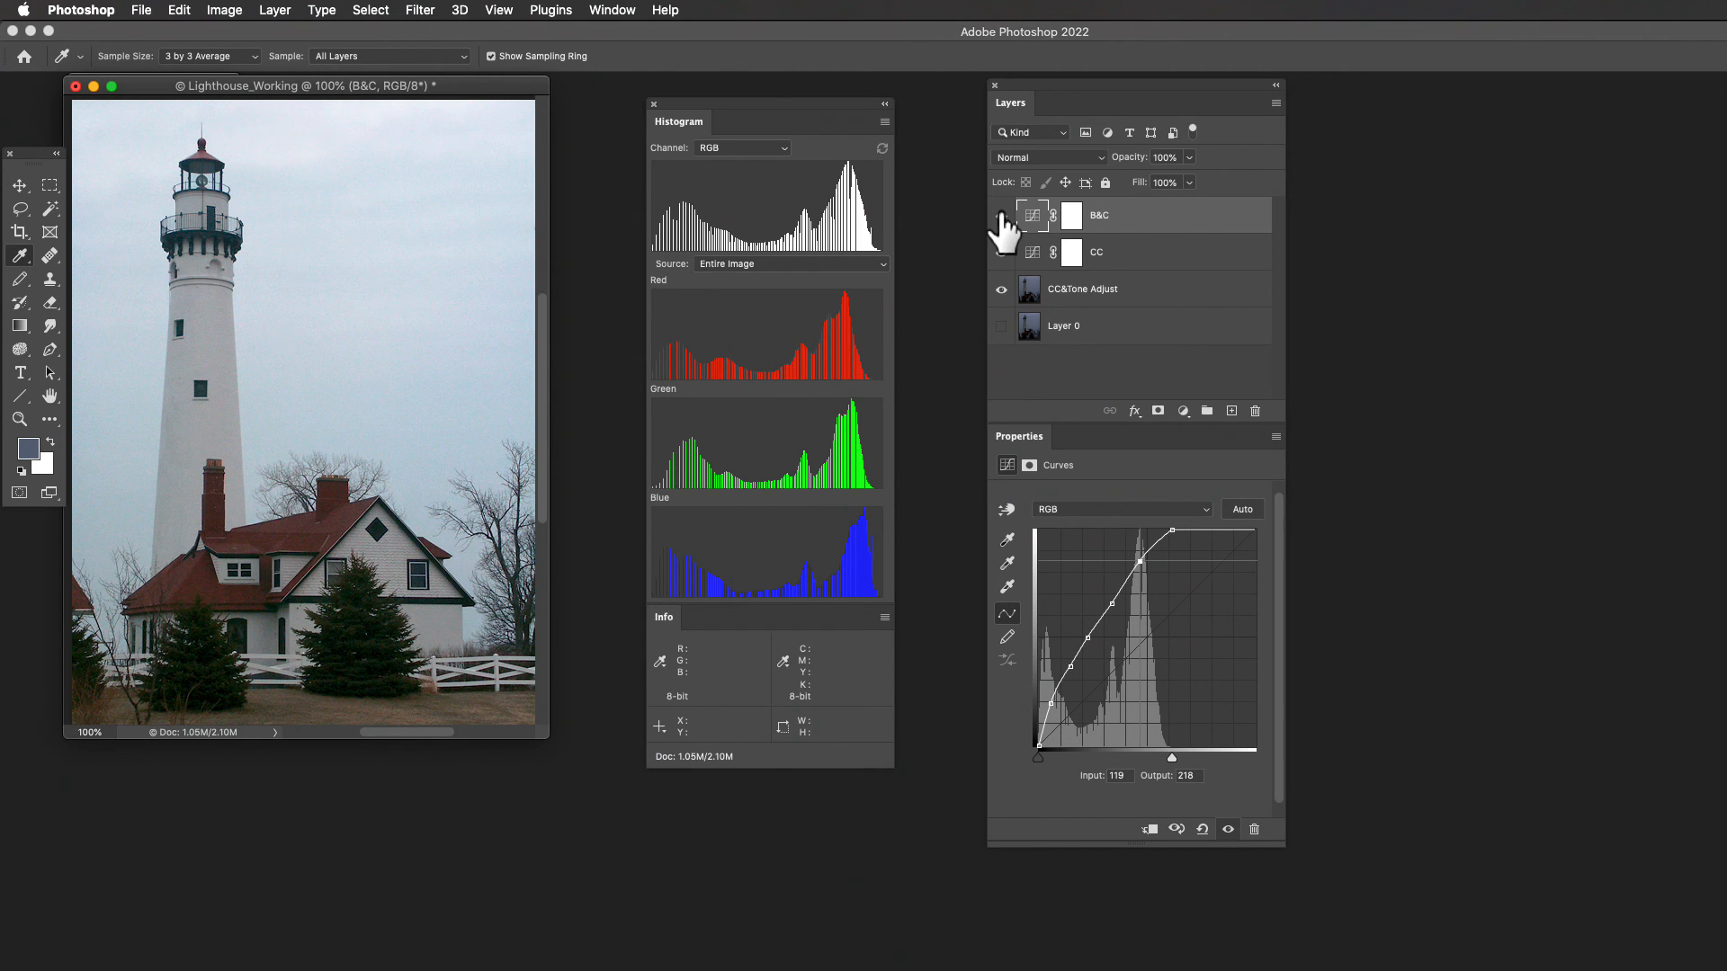
# - Select the darkest interior point on the B&C curve and move it to input 12, output 54
pyautogui.press('+')
pyautogui.press('+')
pyautogui.press('+')
pyautogui.press('Left')
pyautogui.press('Left')
pyautogui.press('Left')
pyautogui.press('Left')
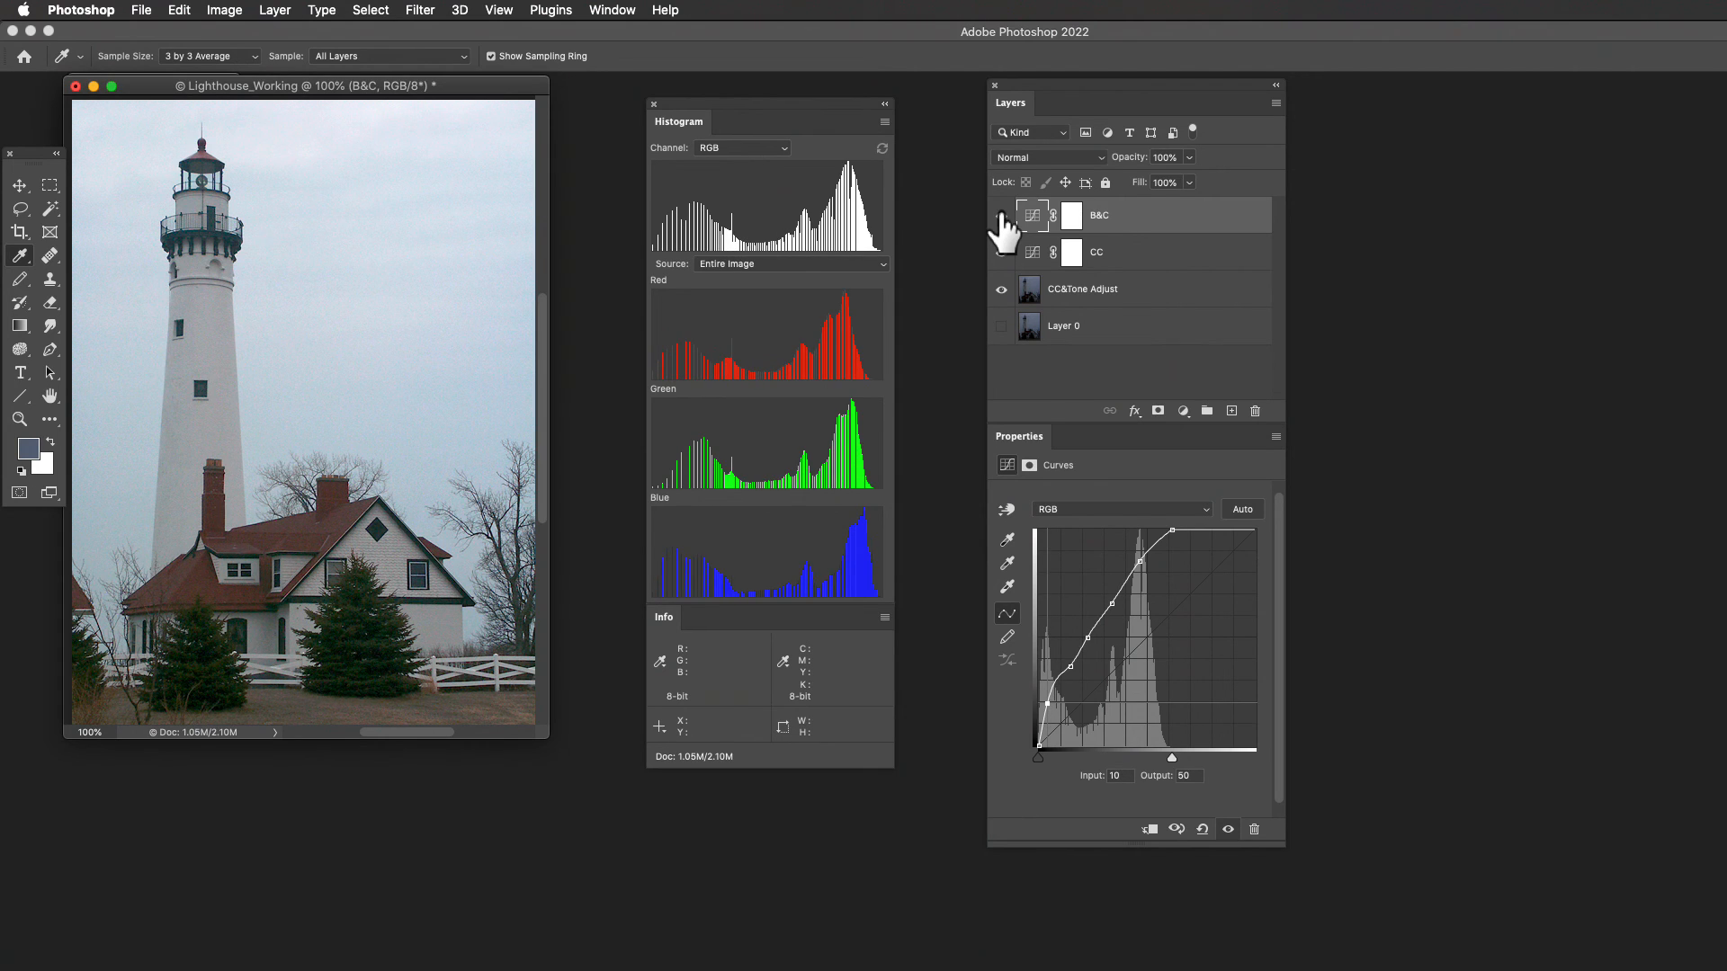
pyautogui.press('Right')
pyautogui.press('Right')
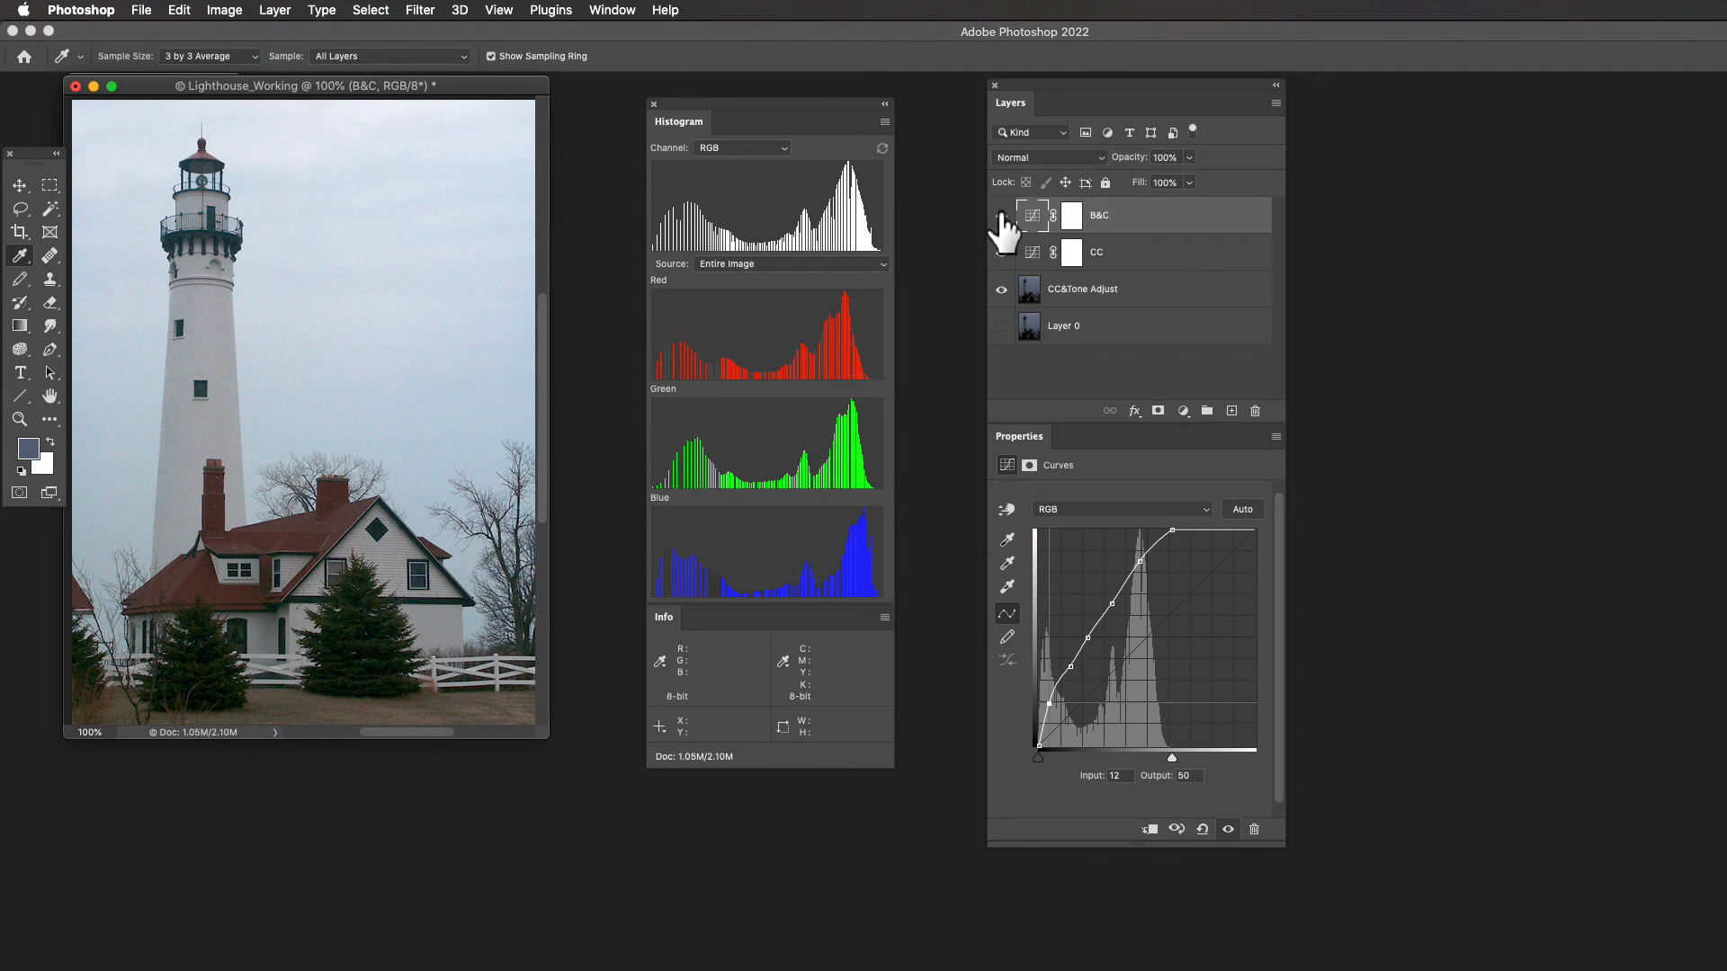
pyautogui.press('Up')
pyautogui.press('Up')
pyautogui.press('Up')
pyautogui.press('Up')
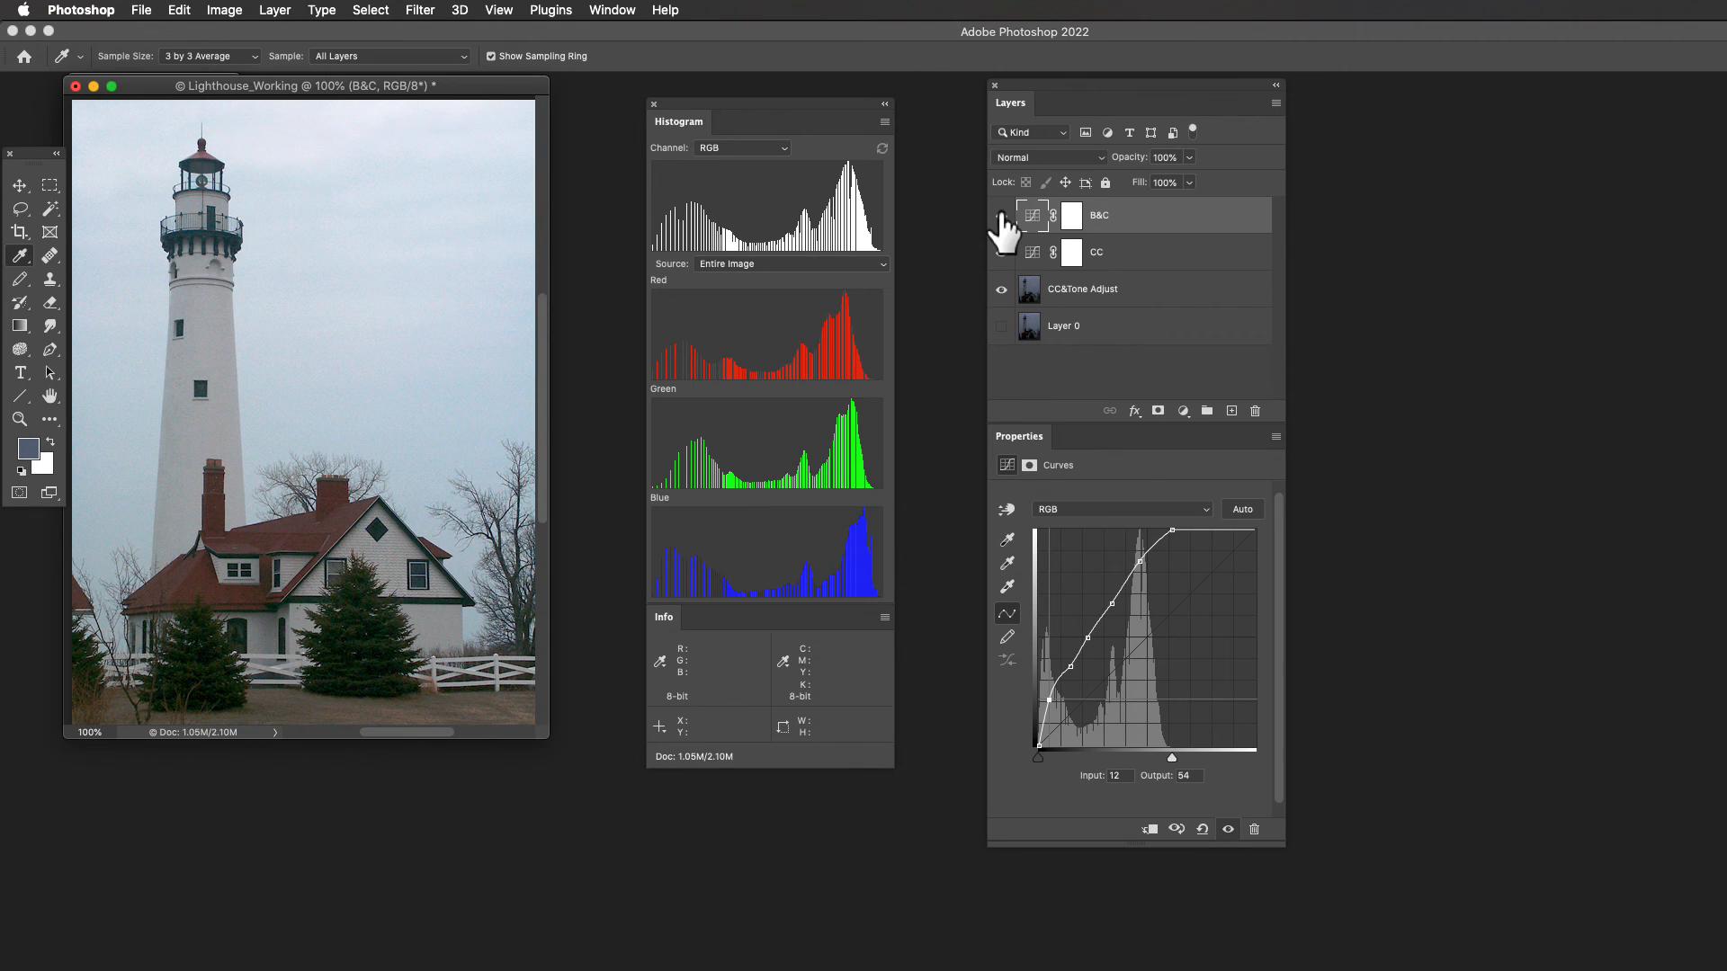
# - Select the B&C curve's white point and set it to input 168, keeping output 255
pyautogui.press('+')
pyautogui.press('+')
pyautogui.press('+')
pyautogui.press('+')
pyautogui.press('+')
pyautogui.press('+')
pyautogui.press('-')
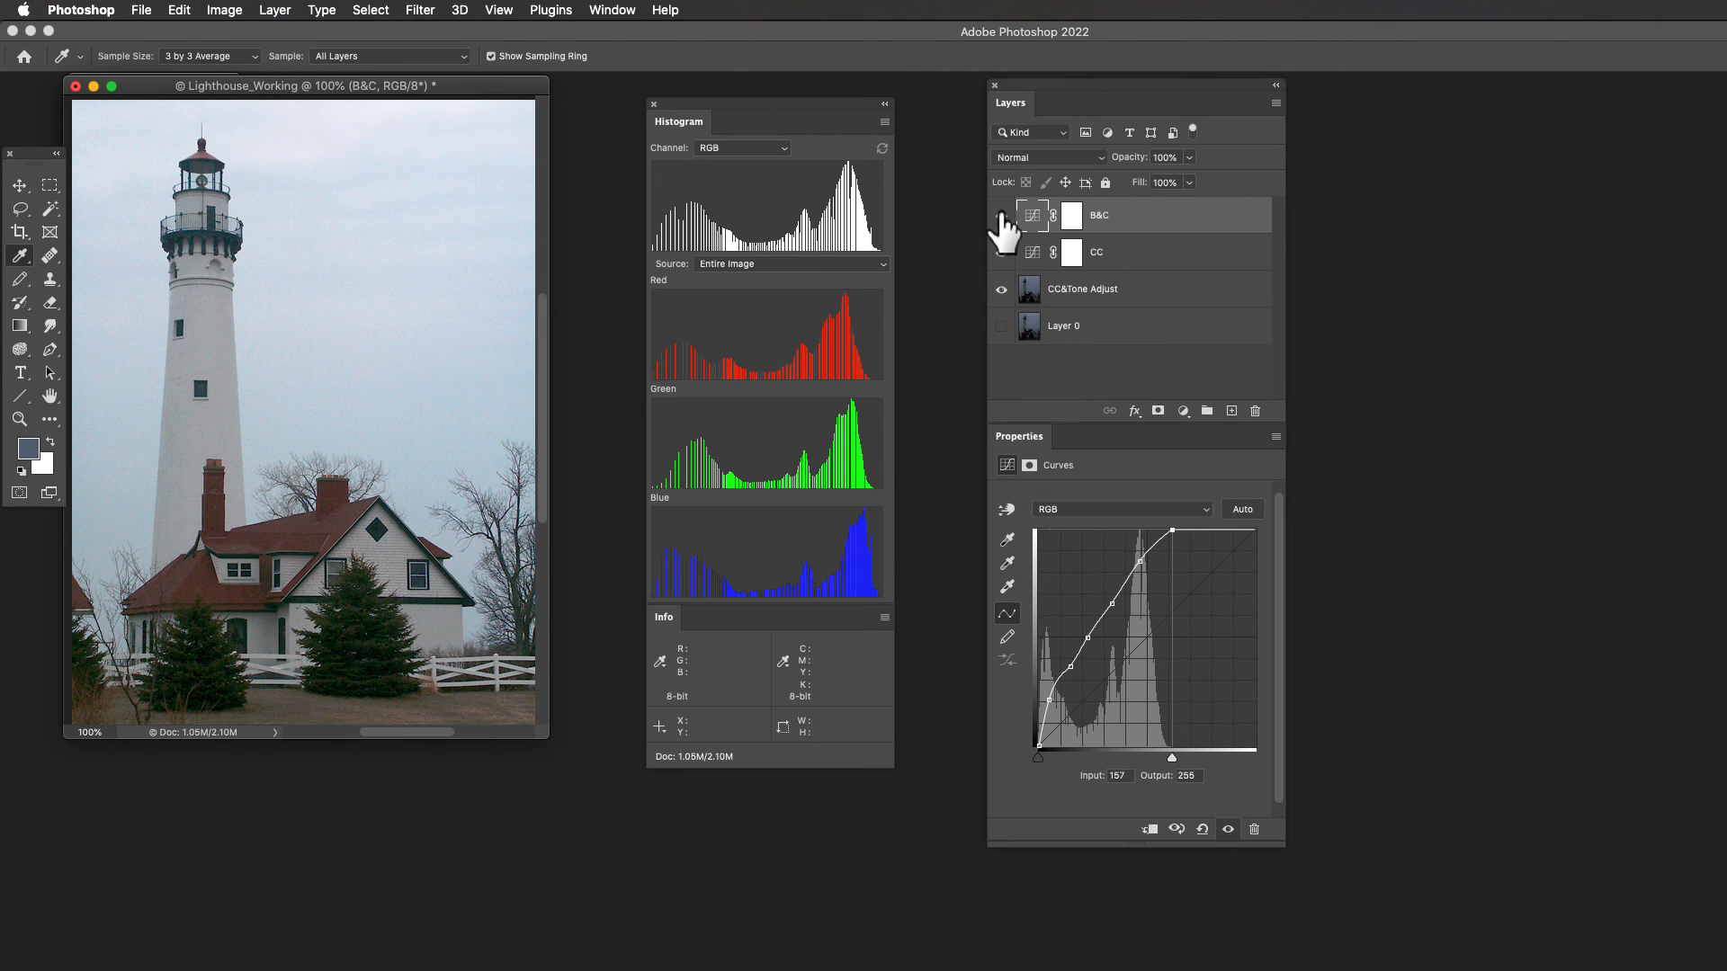
pyautogui.moveTo(1001, 214); pyautogui.dragTo(1001, 243)
pyautogui.press('Right')
pyautogui.press('Right')
pyautogui.press('Right')
pyautogui.press('Right')
pyautogui.press('Right')
pyautogui.press('Right')
pyautogui.press('Right')
pyautogui.press('Right')
pyautogui.press('Right')
pyautogui.press('Right')
pyautogui.press('Right')
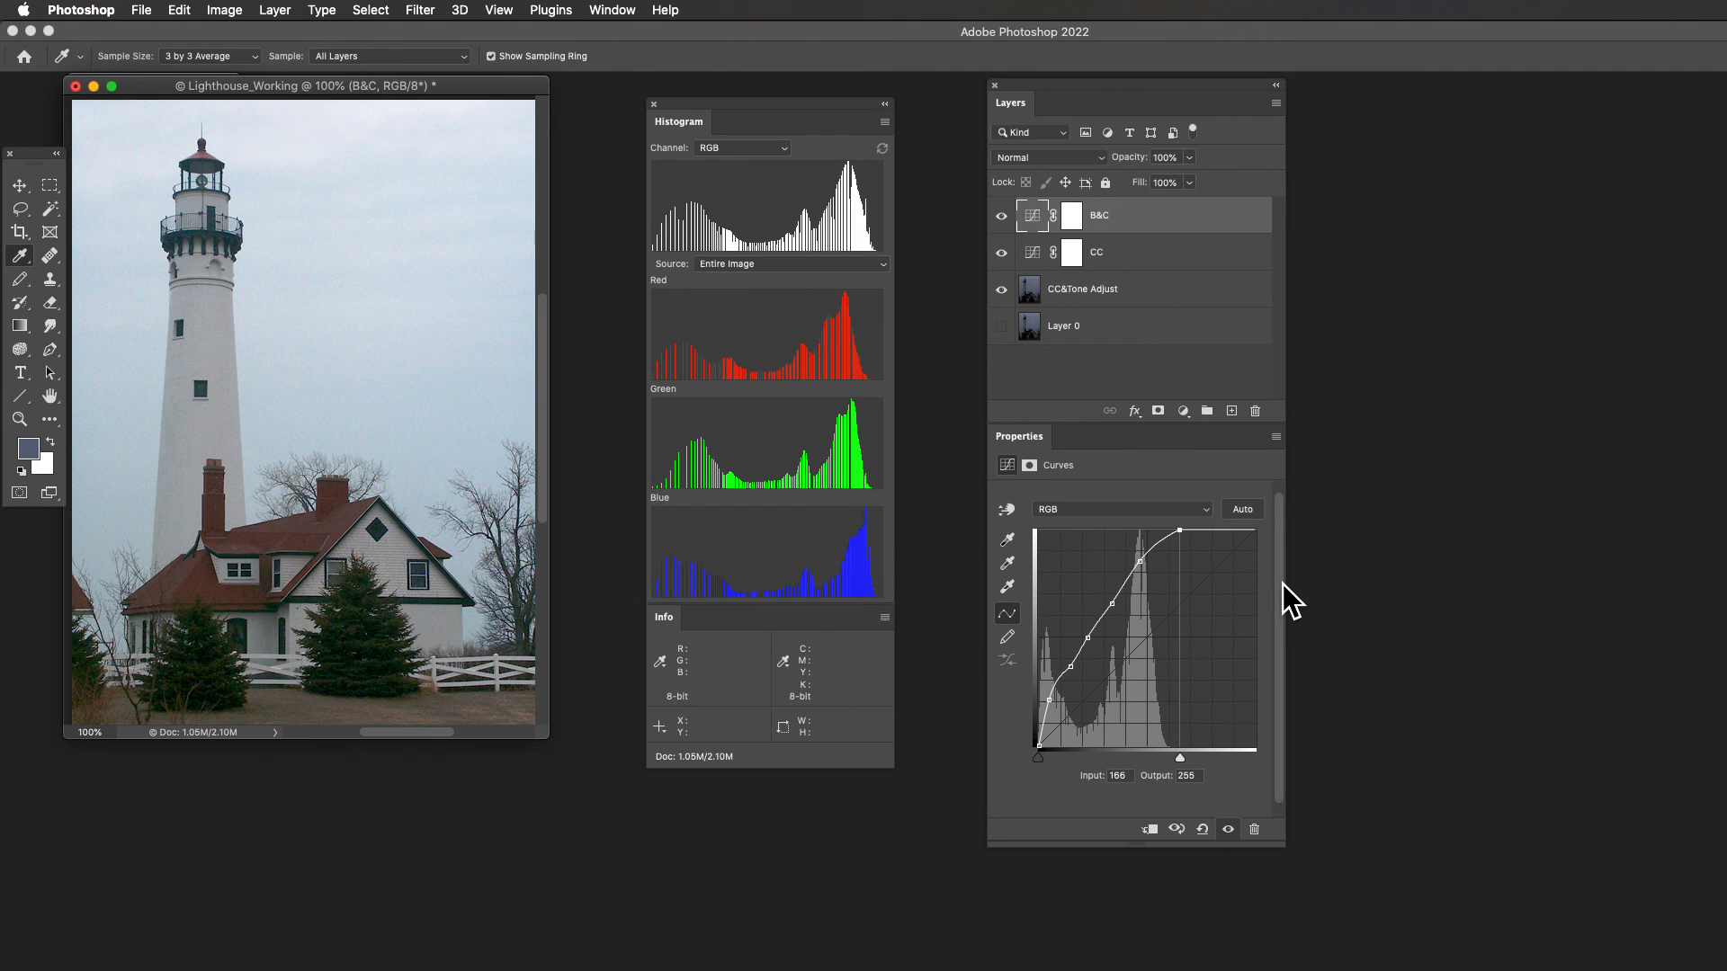
pyautogui.press('Right')
pyautogui.press('Right')
pyautogui.press('Right')
pyautogui.press('Right')
pyautogui.press('Right')
pyautogui.press('Right')
pyautogui.press('Right')
pyautogui.press('Right')
pyautogui.press('Right')
pyautogui.press('Right')
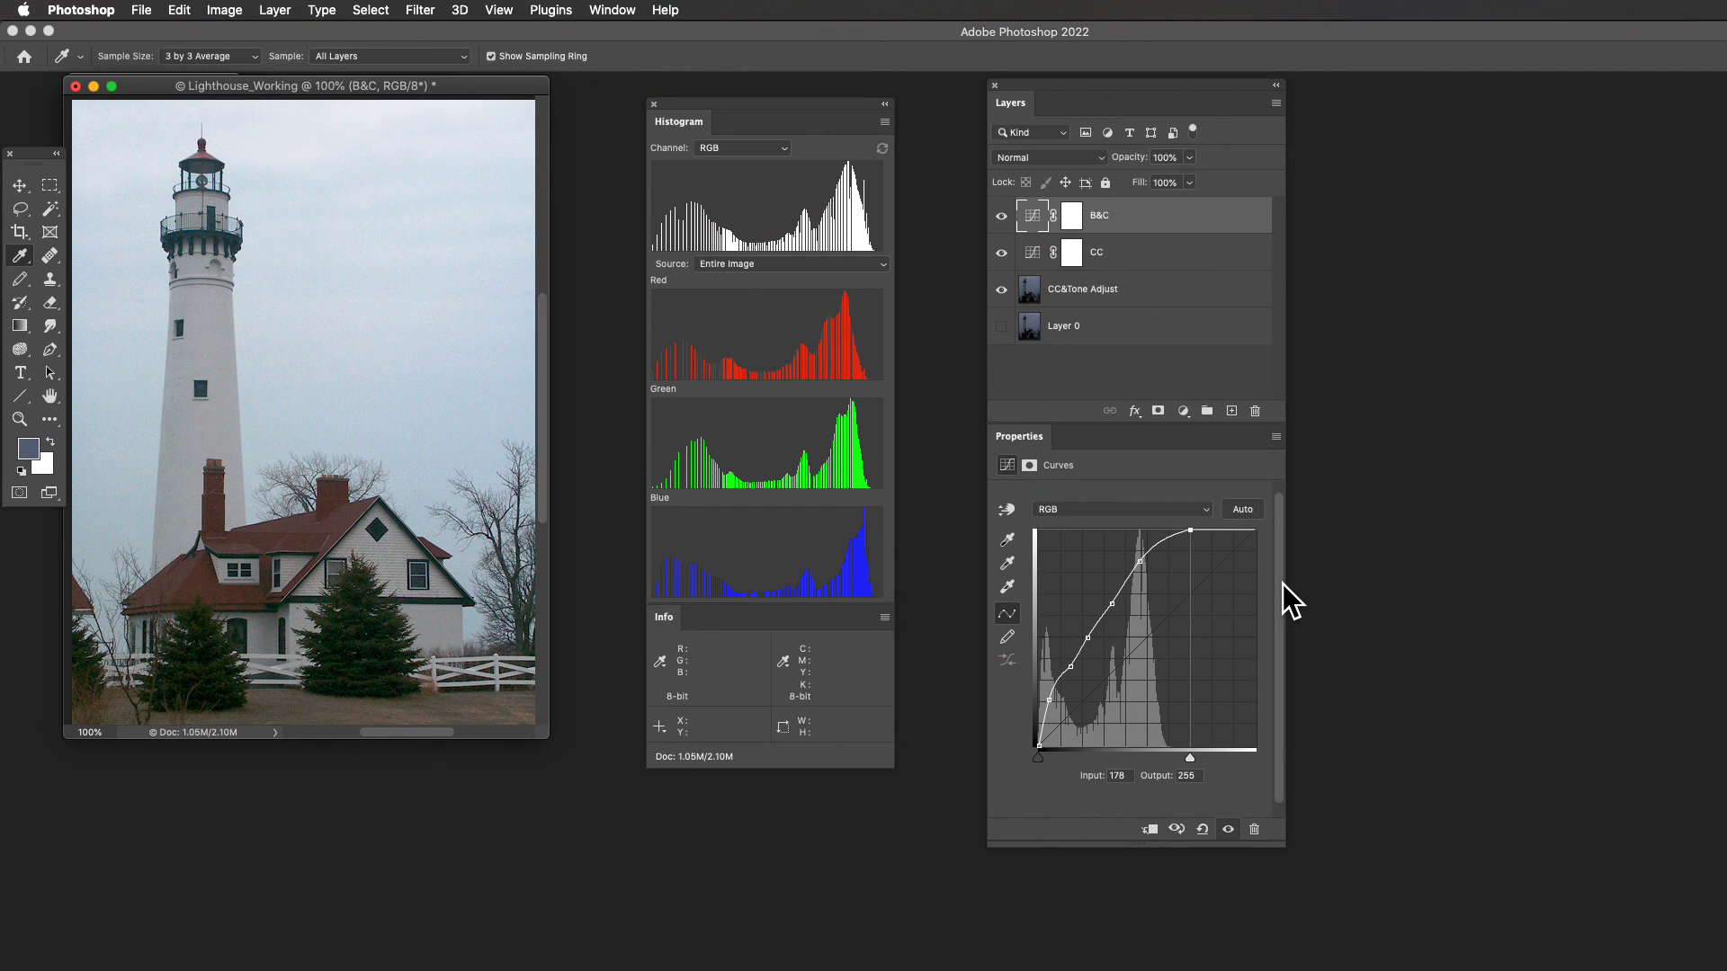
pyautogui.press('Left')
pyautogui.press('Left')
pyautogui.press('Left')
pyautogui.press('Left')
pyautogui.press('Left')
pyautogui.press('Left')
pyautogui.press('Left')
pyautogui.press('Left')
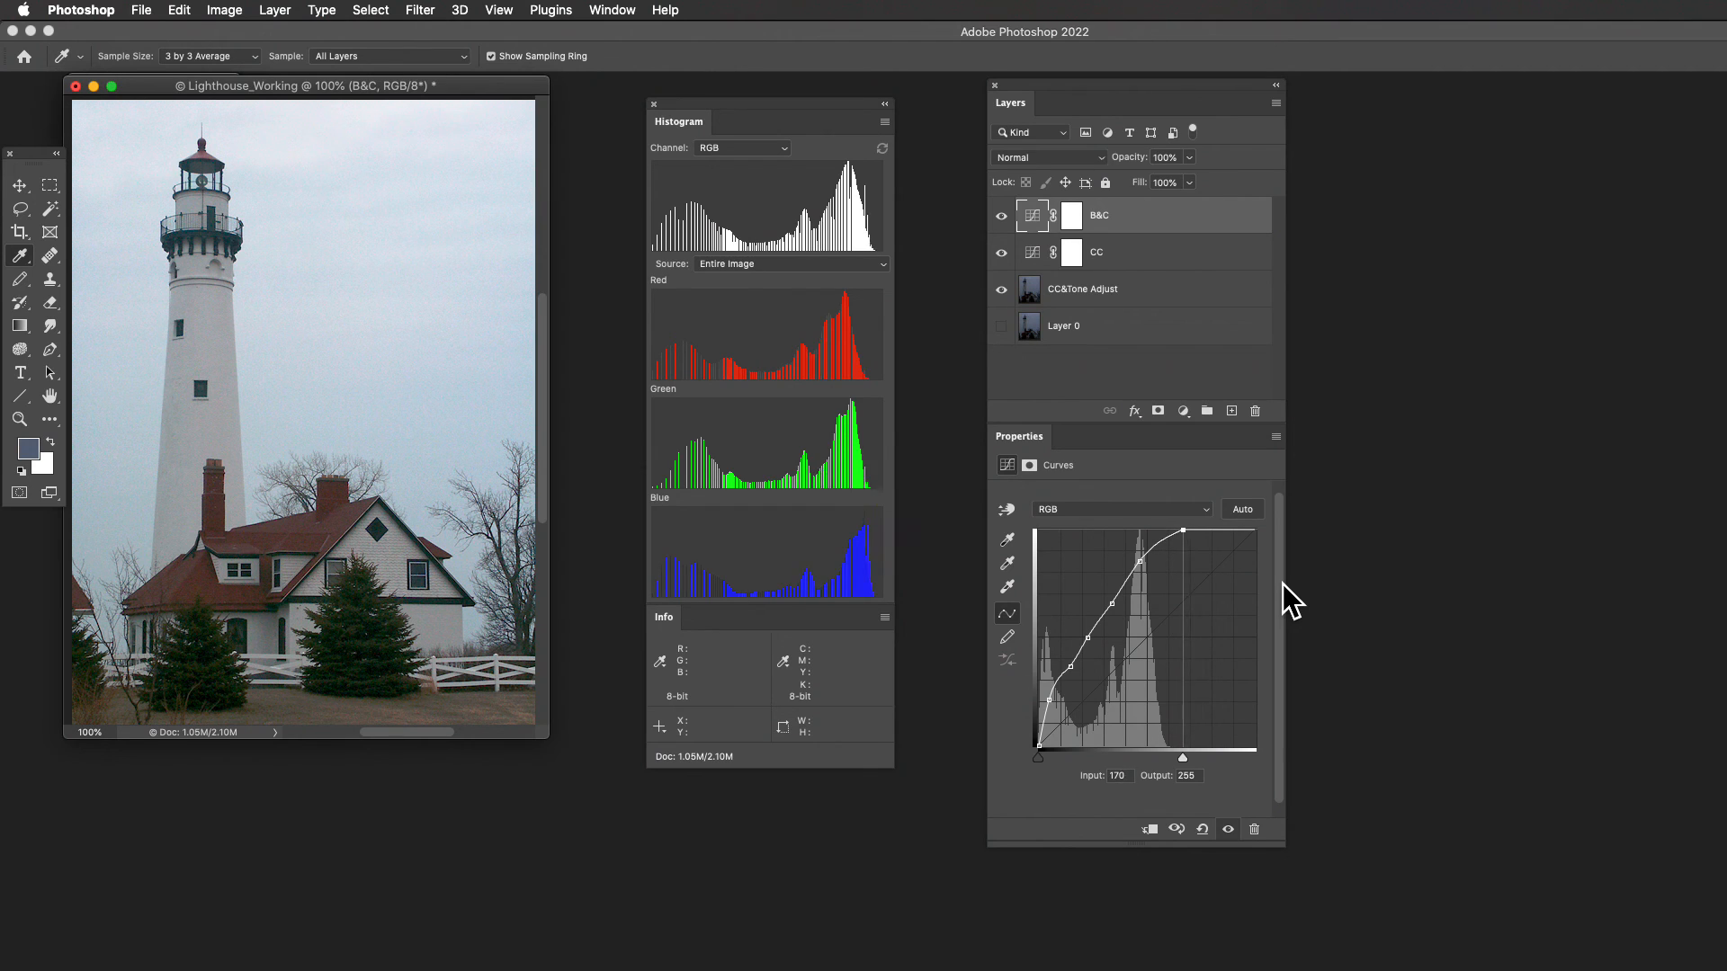
pyautogui.press('Left')
pyautogui.press('Left')
# - Compare the photo with the B&C layer off and on, and likewise with the CC layer
pyautogui.click(1002, 216)
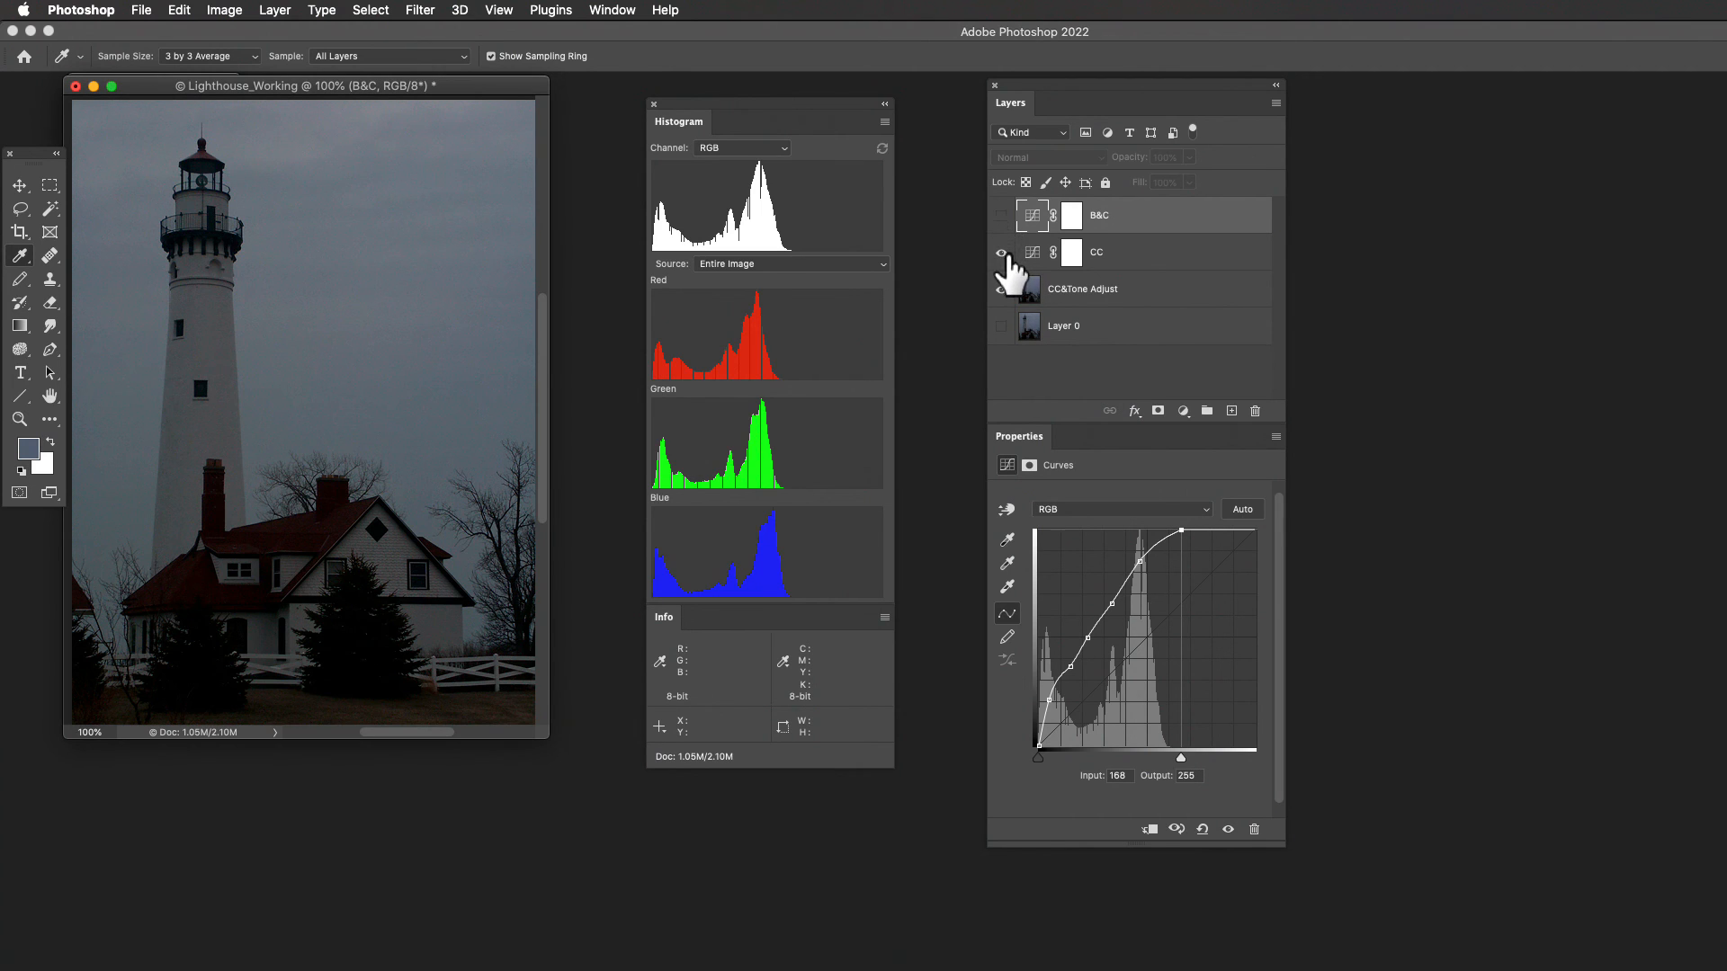
pyautogui.click(1002, 216)
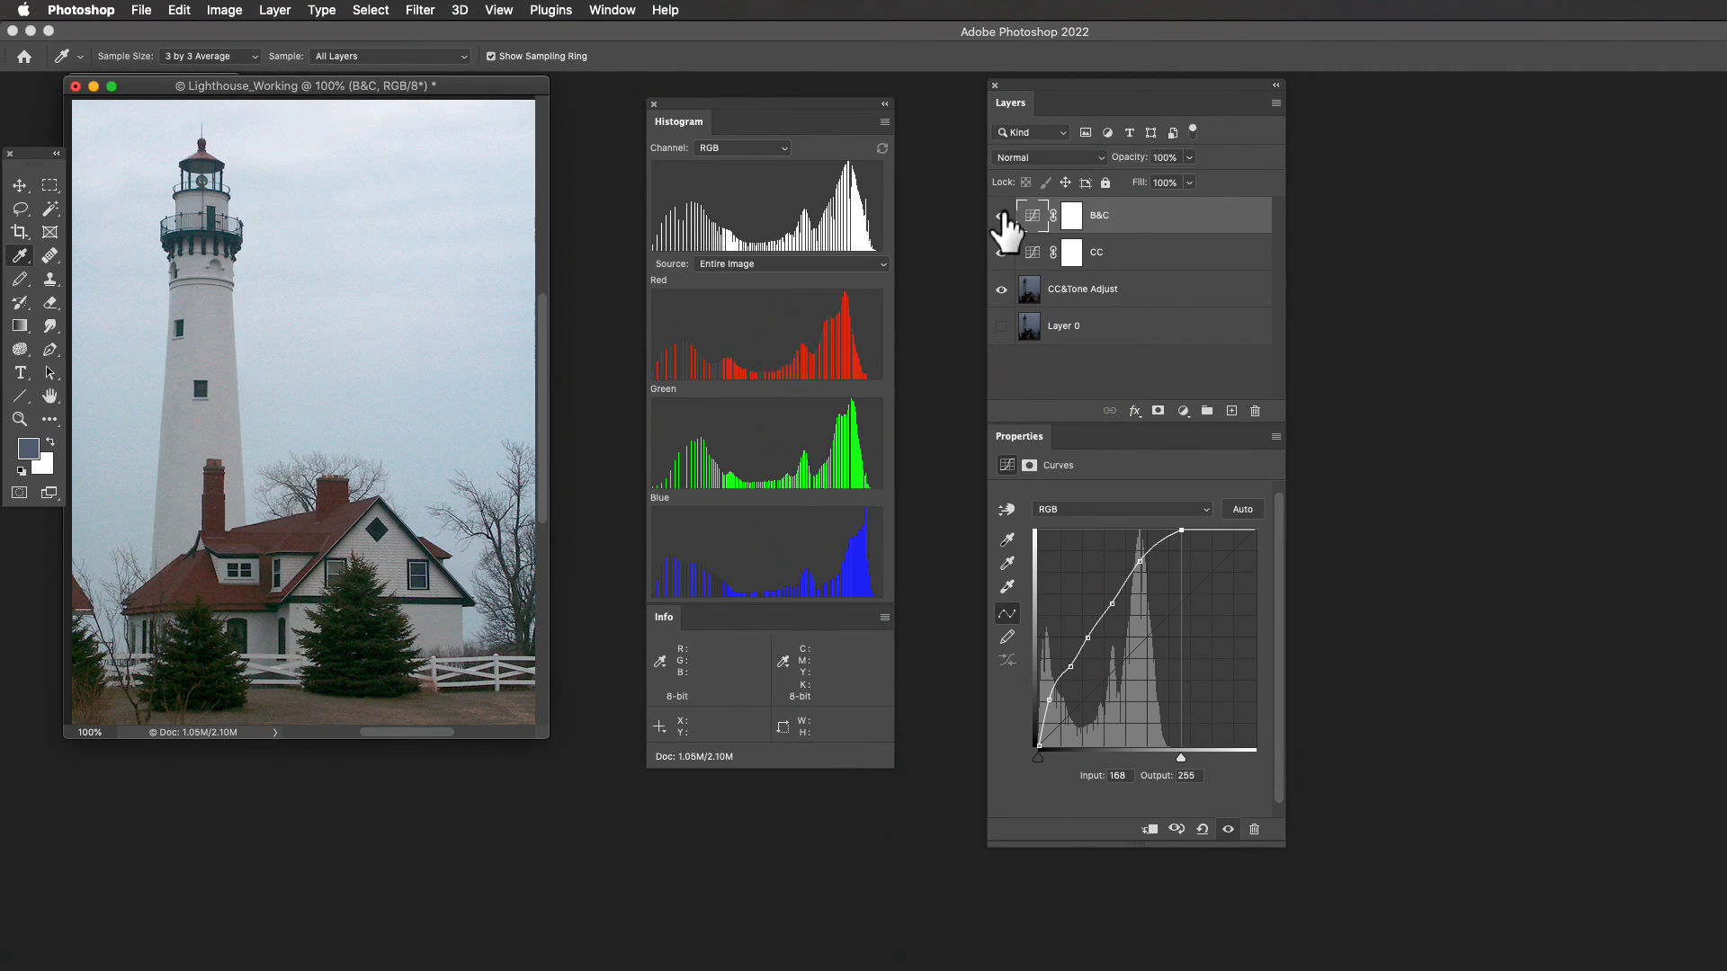
pyautogui.click(1002, 252)
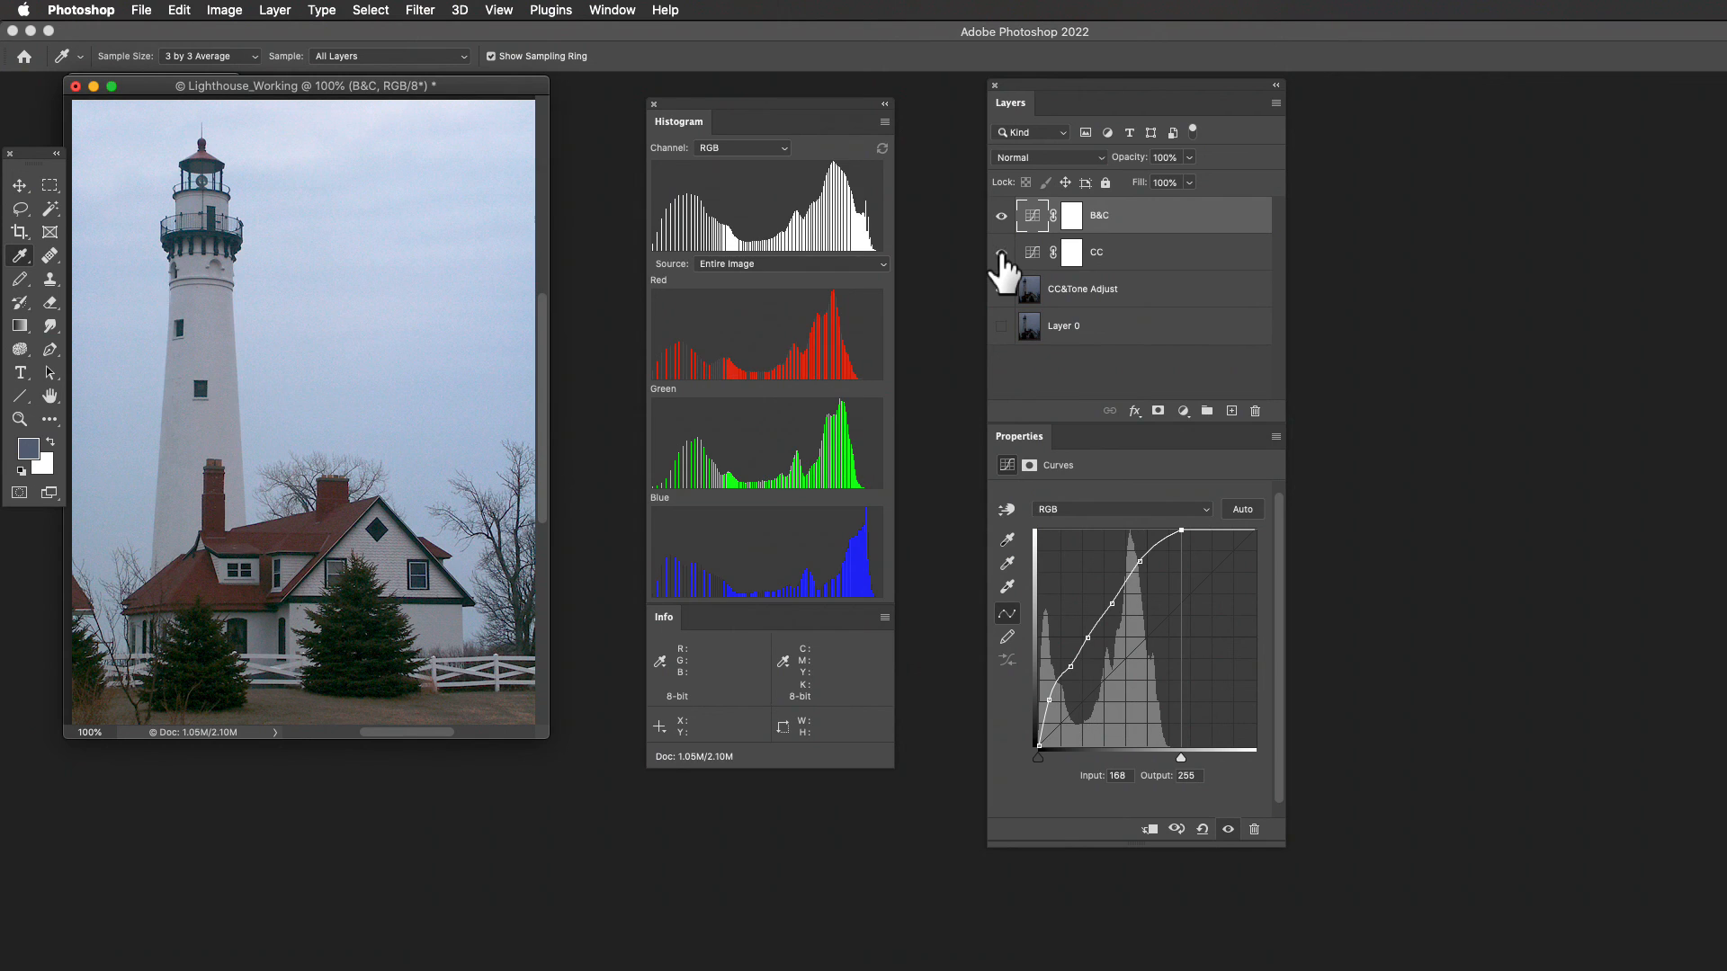
pyautogui.click(1002, 253)
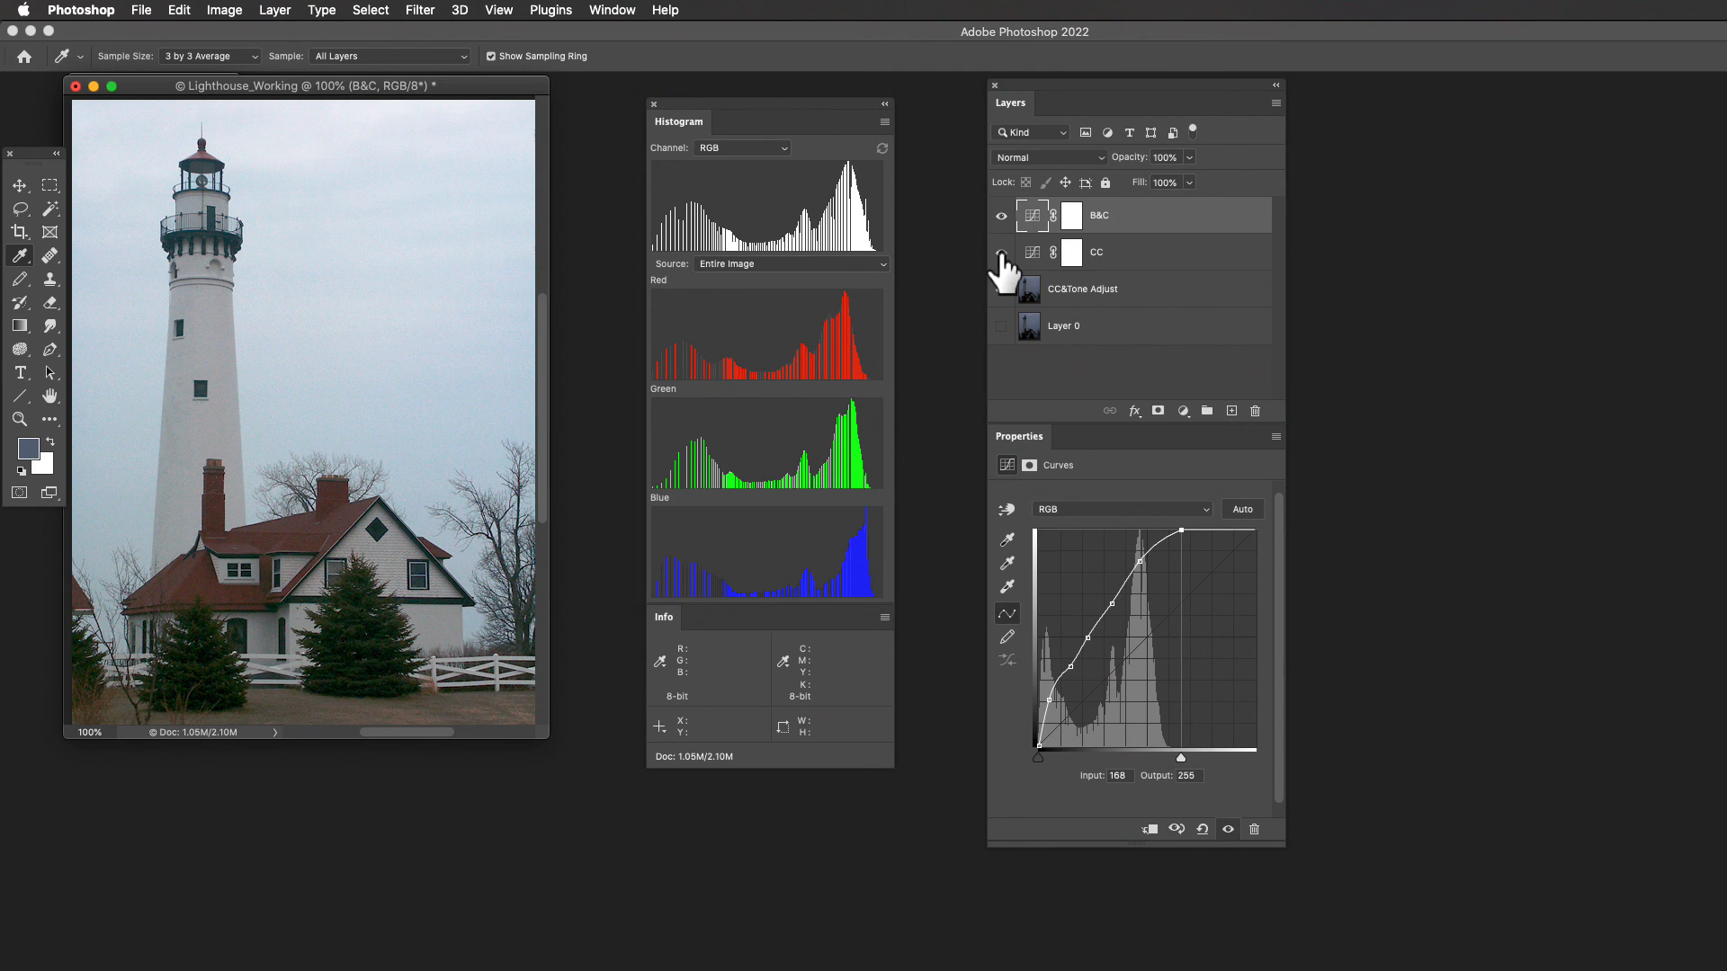
pyautogui.click(1001, 288)
# - Group the B&C and CC adjustment layers into a new group named Adjustments
pyautogui.keyDown('shift'); pyautogui.click(1141, 252); pyautogui.keyUp('shift')
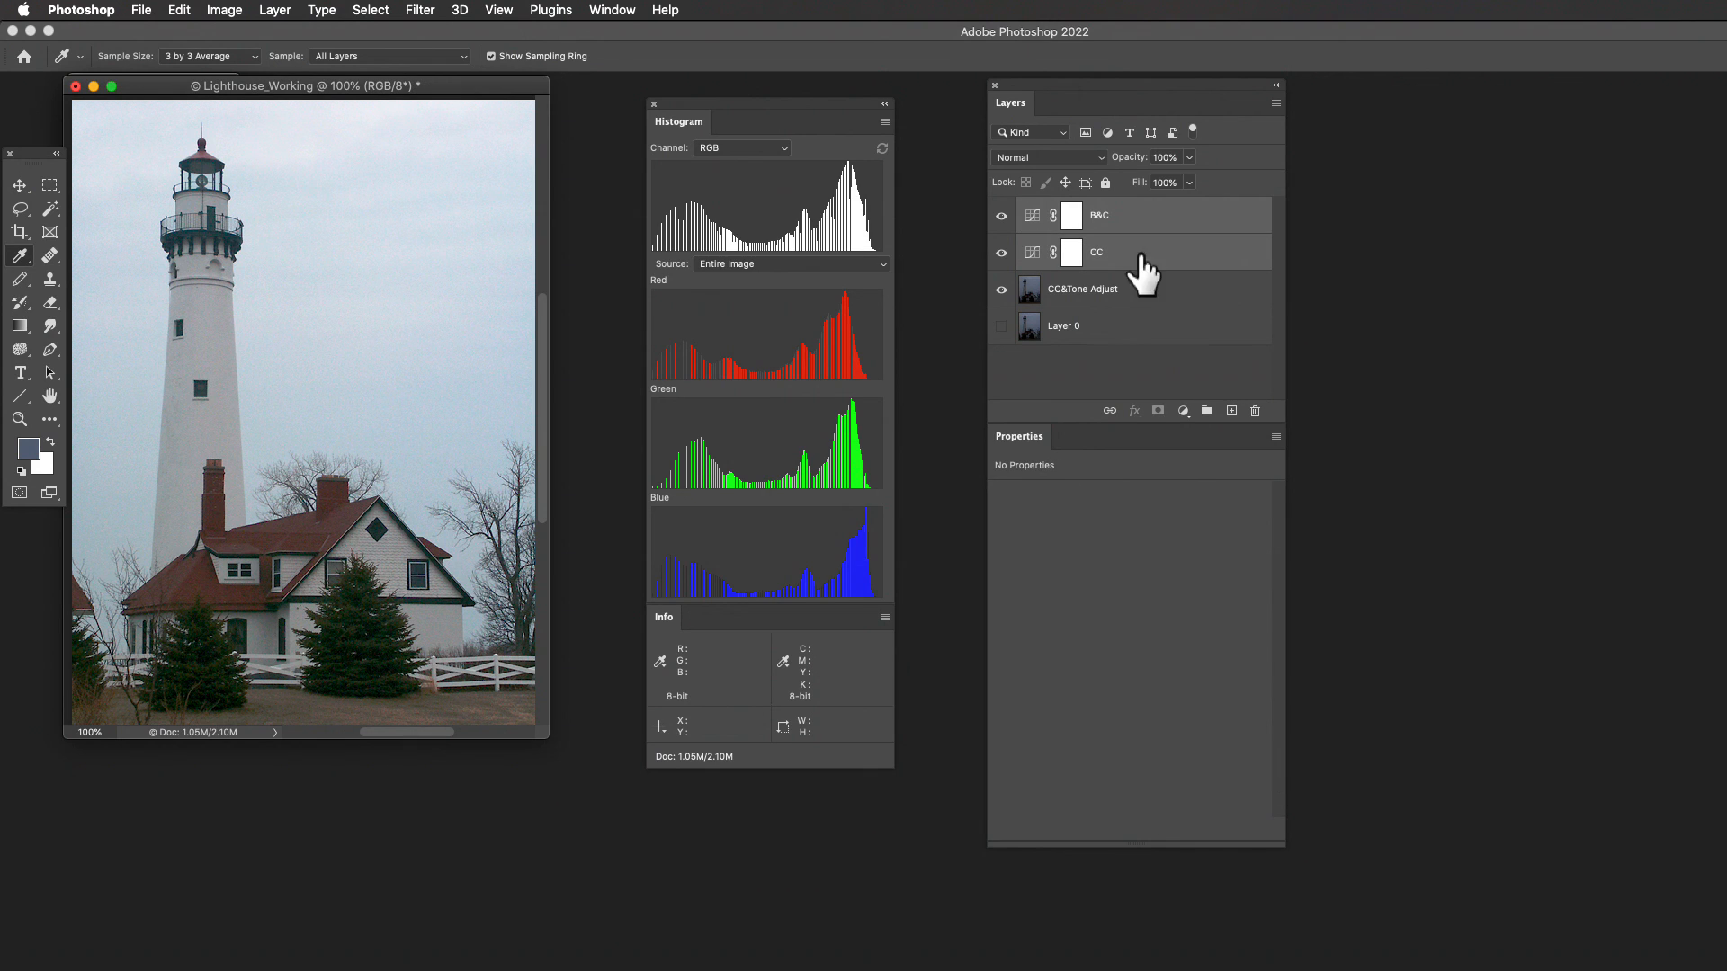
pyautogui.click(1276, 104)
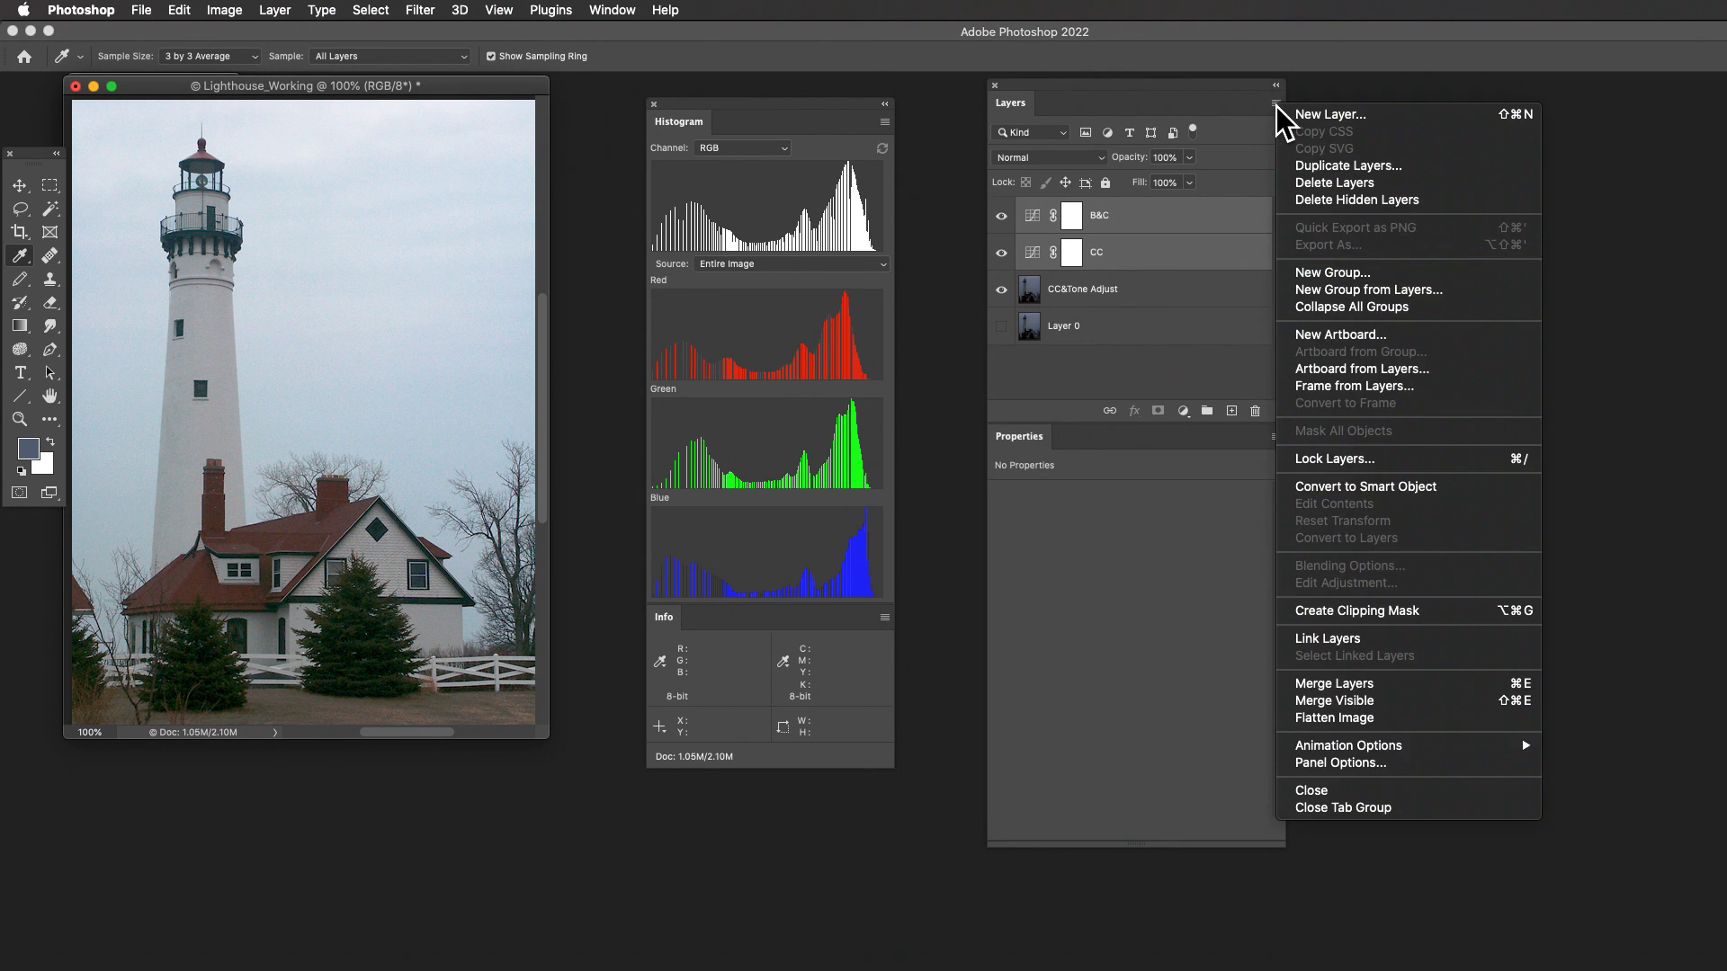
pyautogui.click(1329, 292)
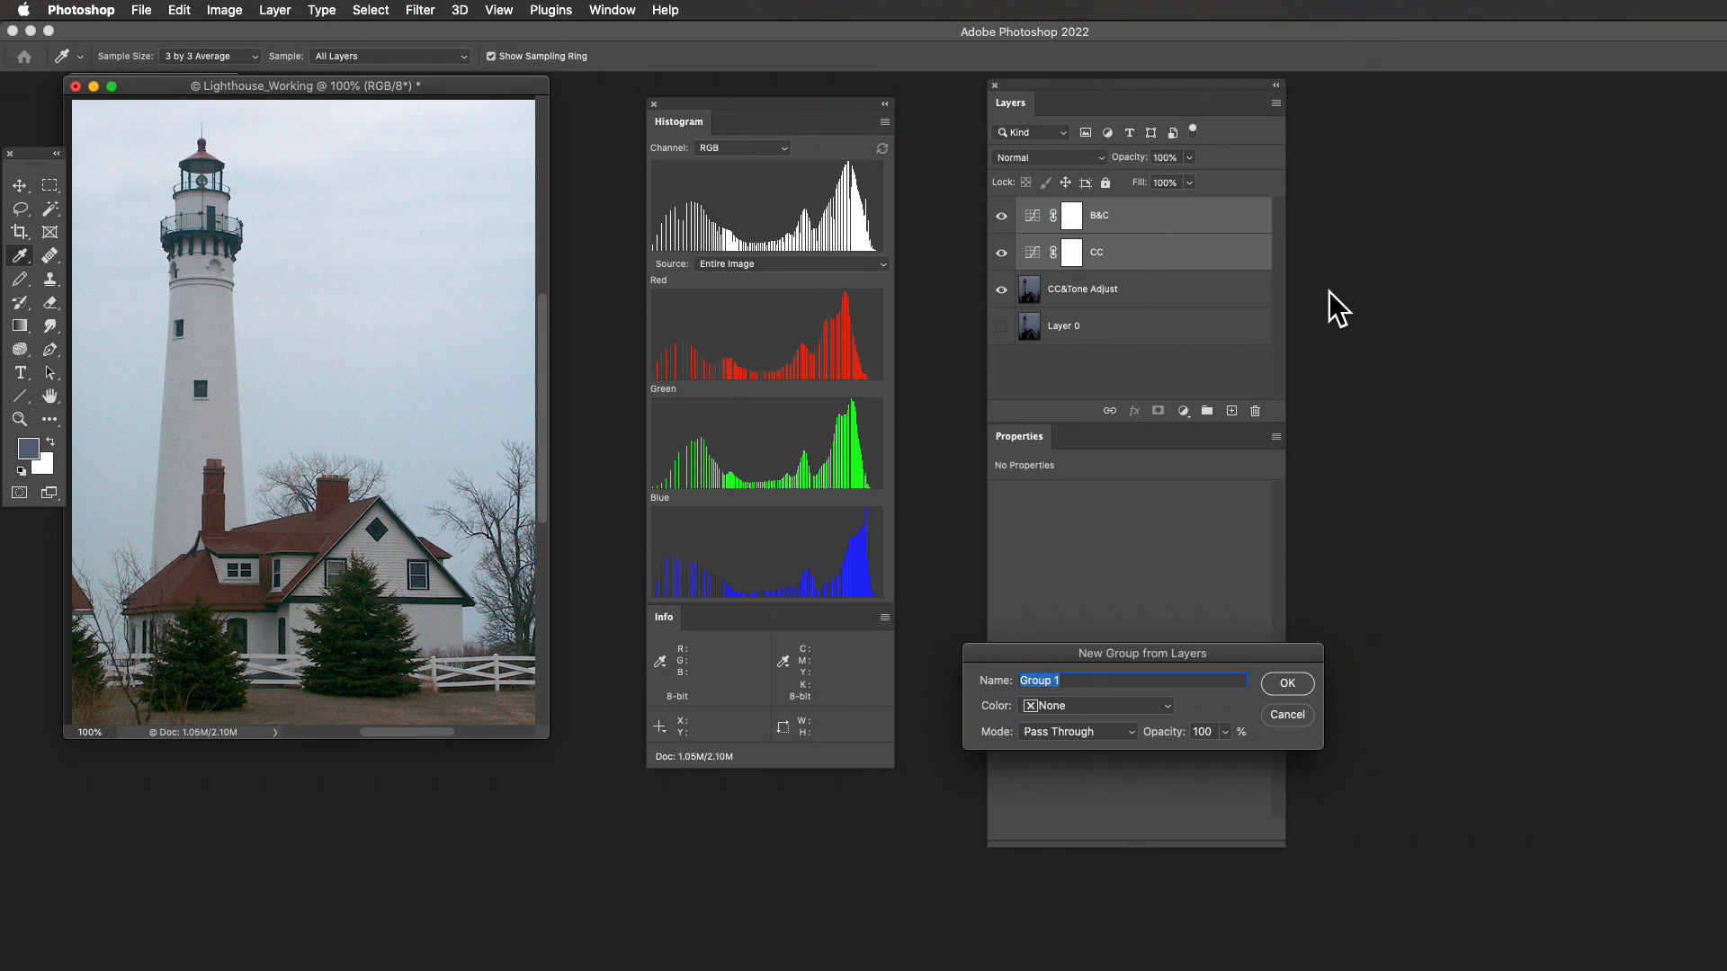
pyautogui.write('Adjustments')
pyautogui.press('Return')
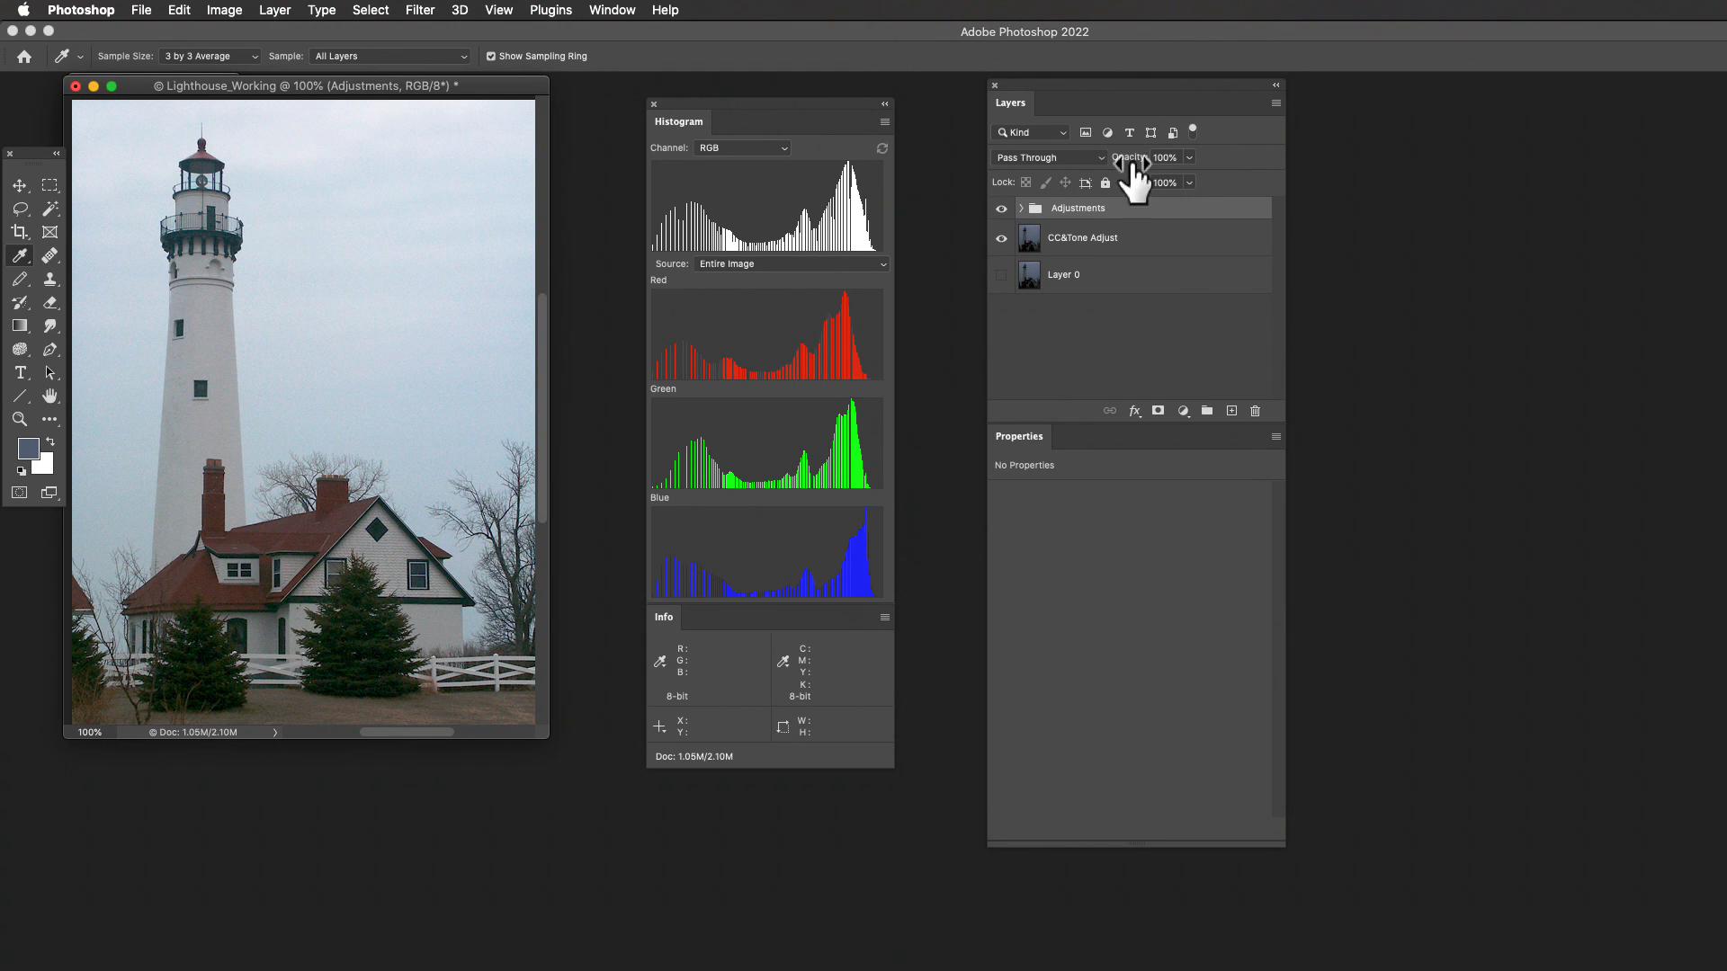
# - Compare the original and corrected photo by toggling the visibility of the Adjustments group
pyautogui.click(1002, 209)
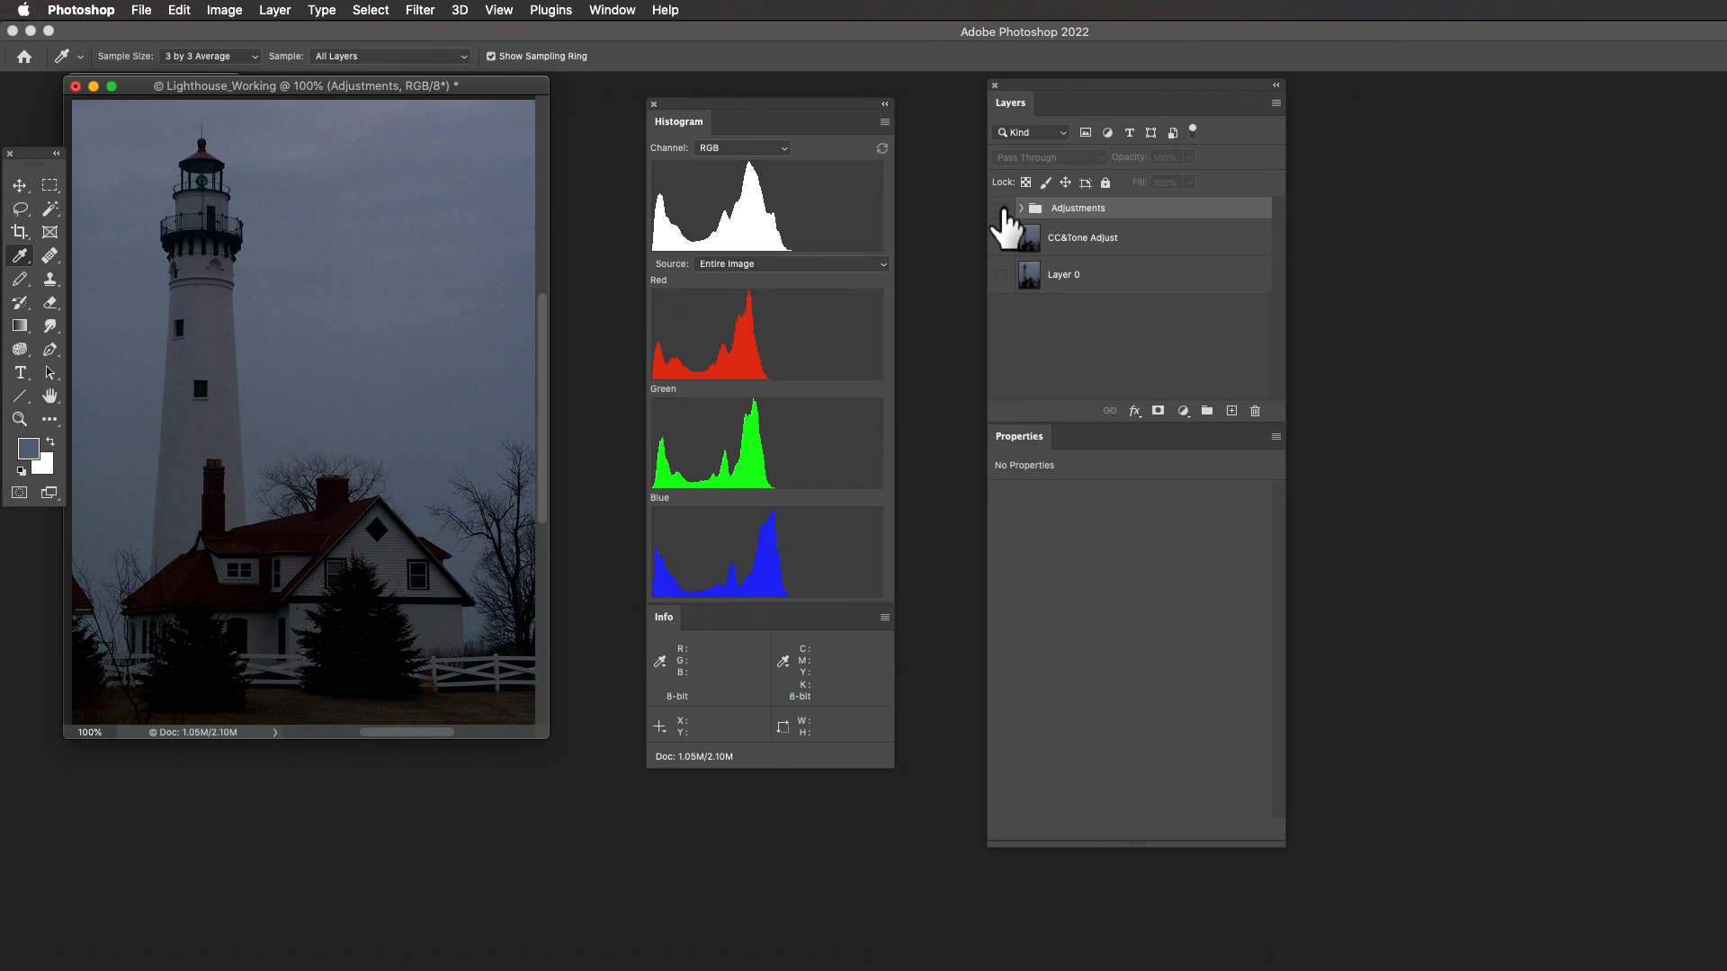
pyautogui.click(1003, 209)
pyautogui.click(1003, 208)
pyautogui.click(1003, 209)
pyautogui.click(1002, 208)
pyautogui.click(1002, 208)
# - Expand the Adjustments group and compare the individual effects of its B&C and CC layers by toggling each one
pyautogui.click(1021, 208)
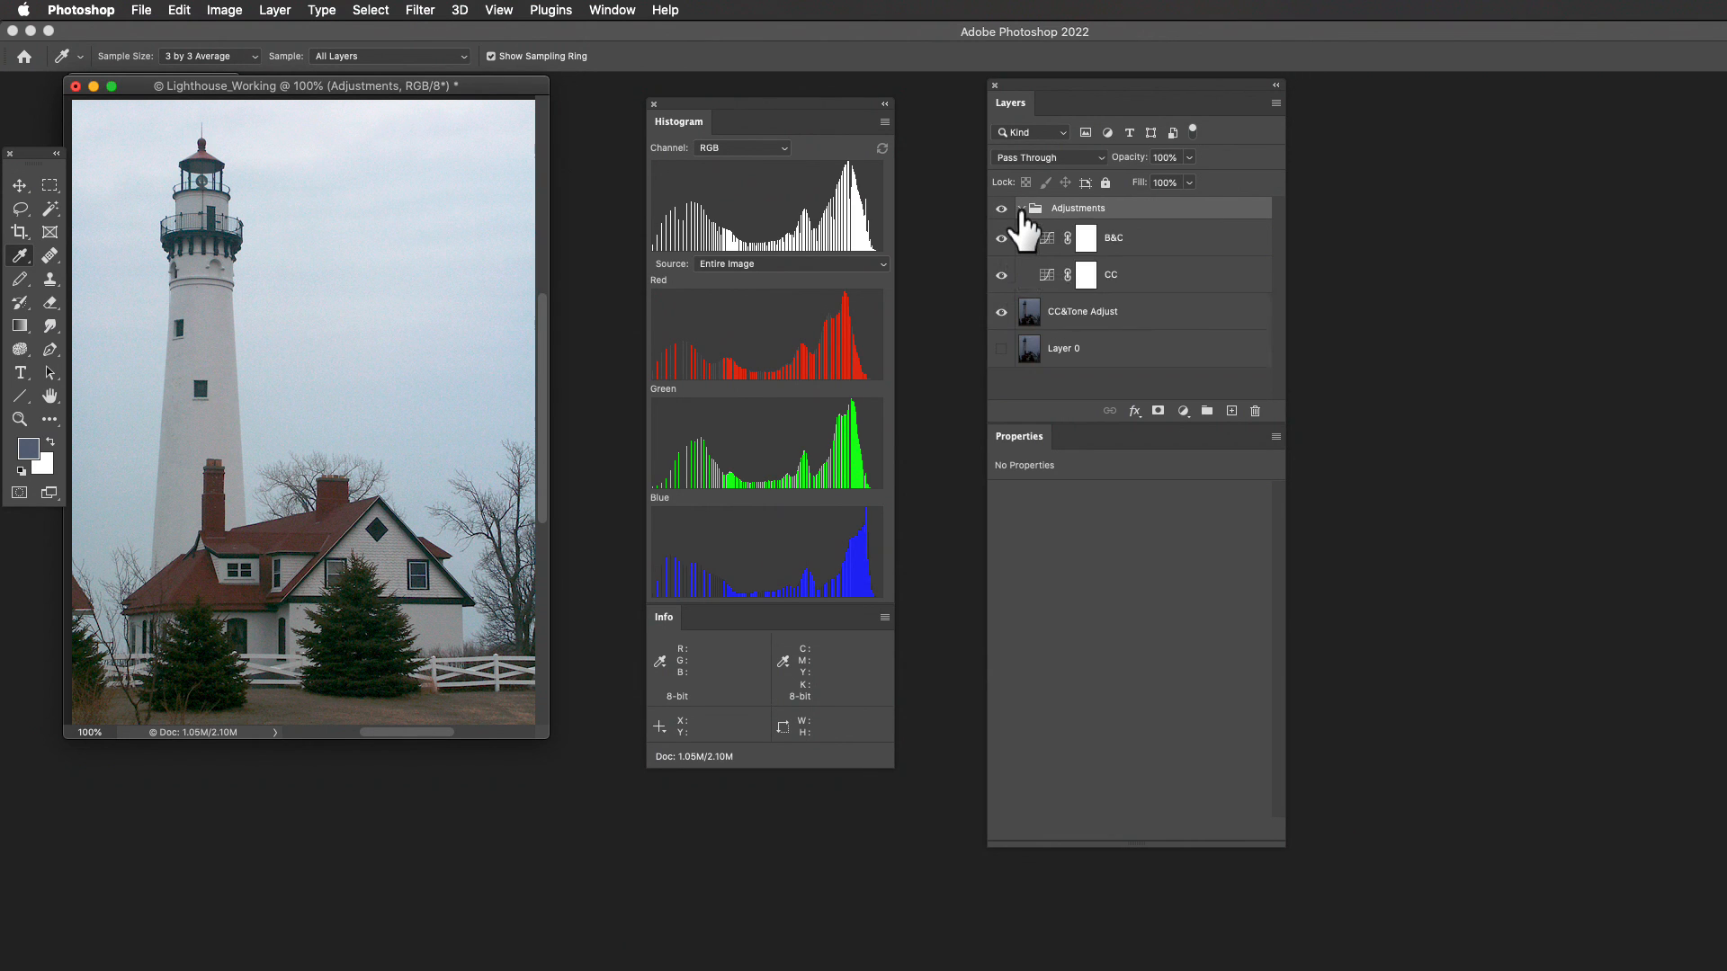
pyautogui.click(1001, 237)
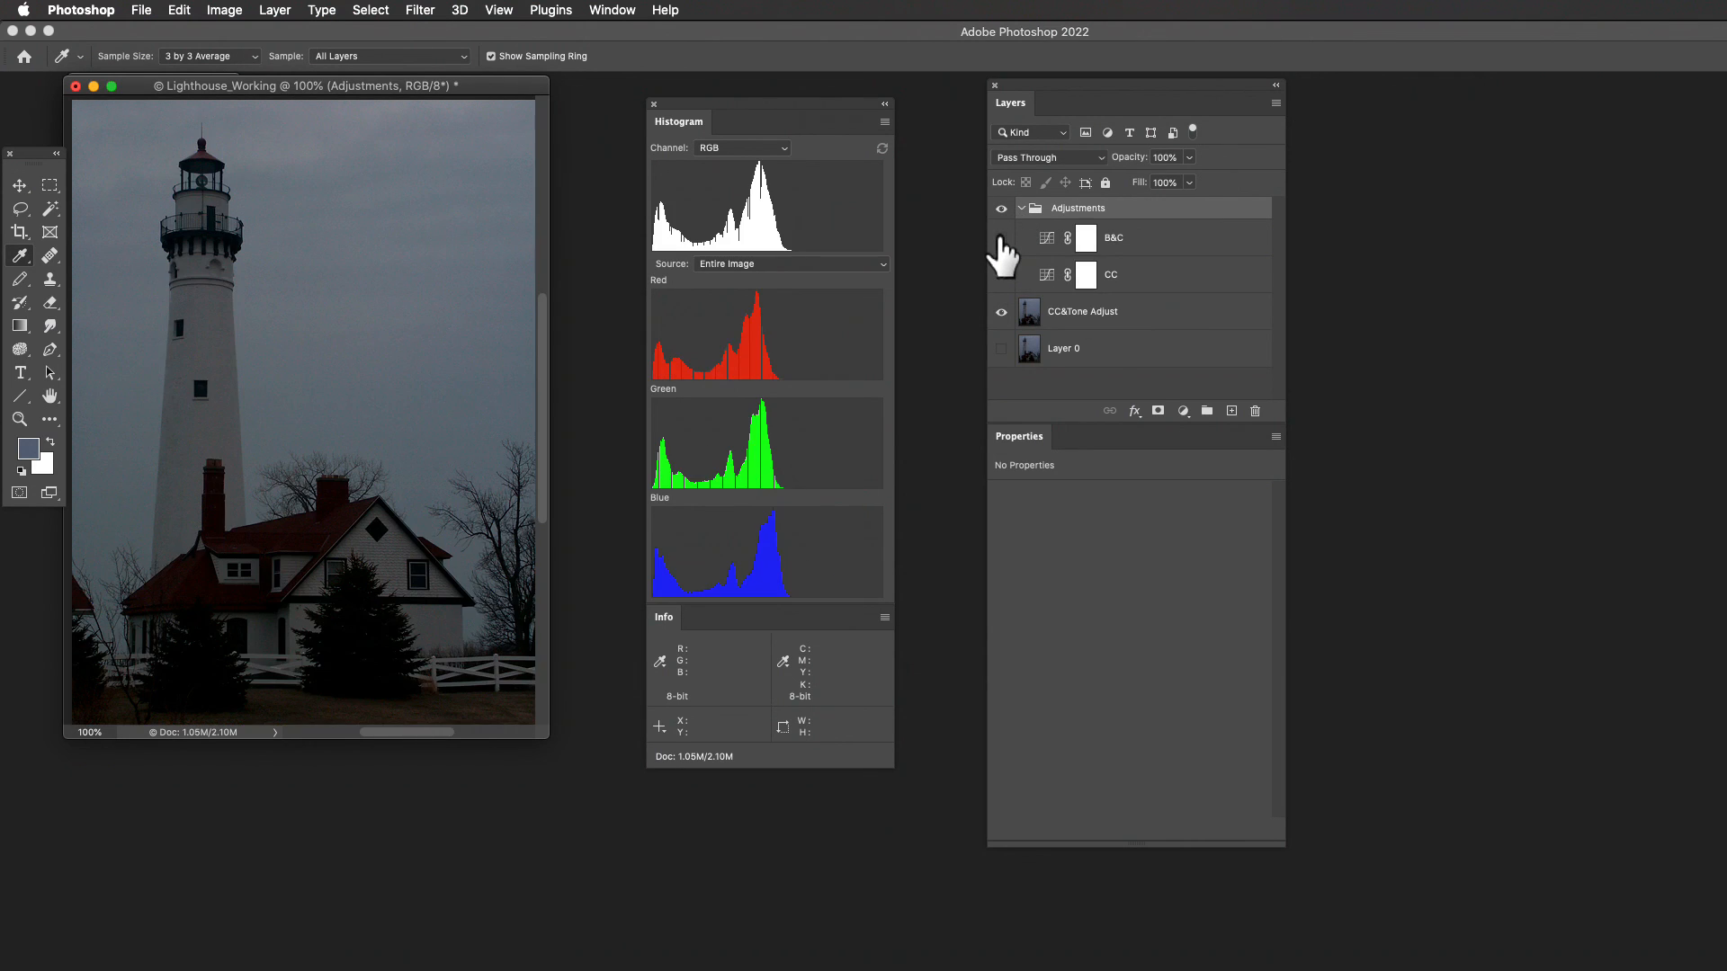
pyautogui.click(1001, 237)
pyautogui.click(1001, 274)
pyautogui.click(1001, 274)
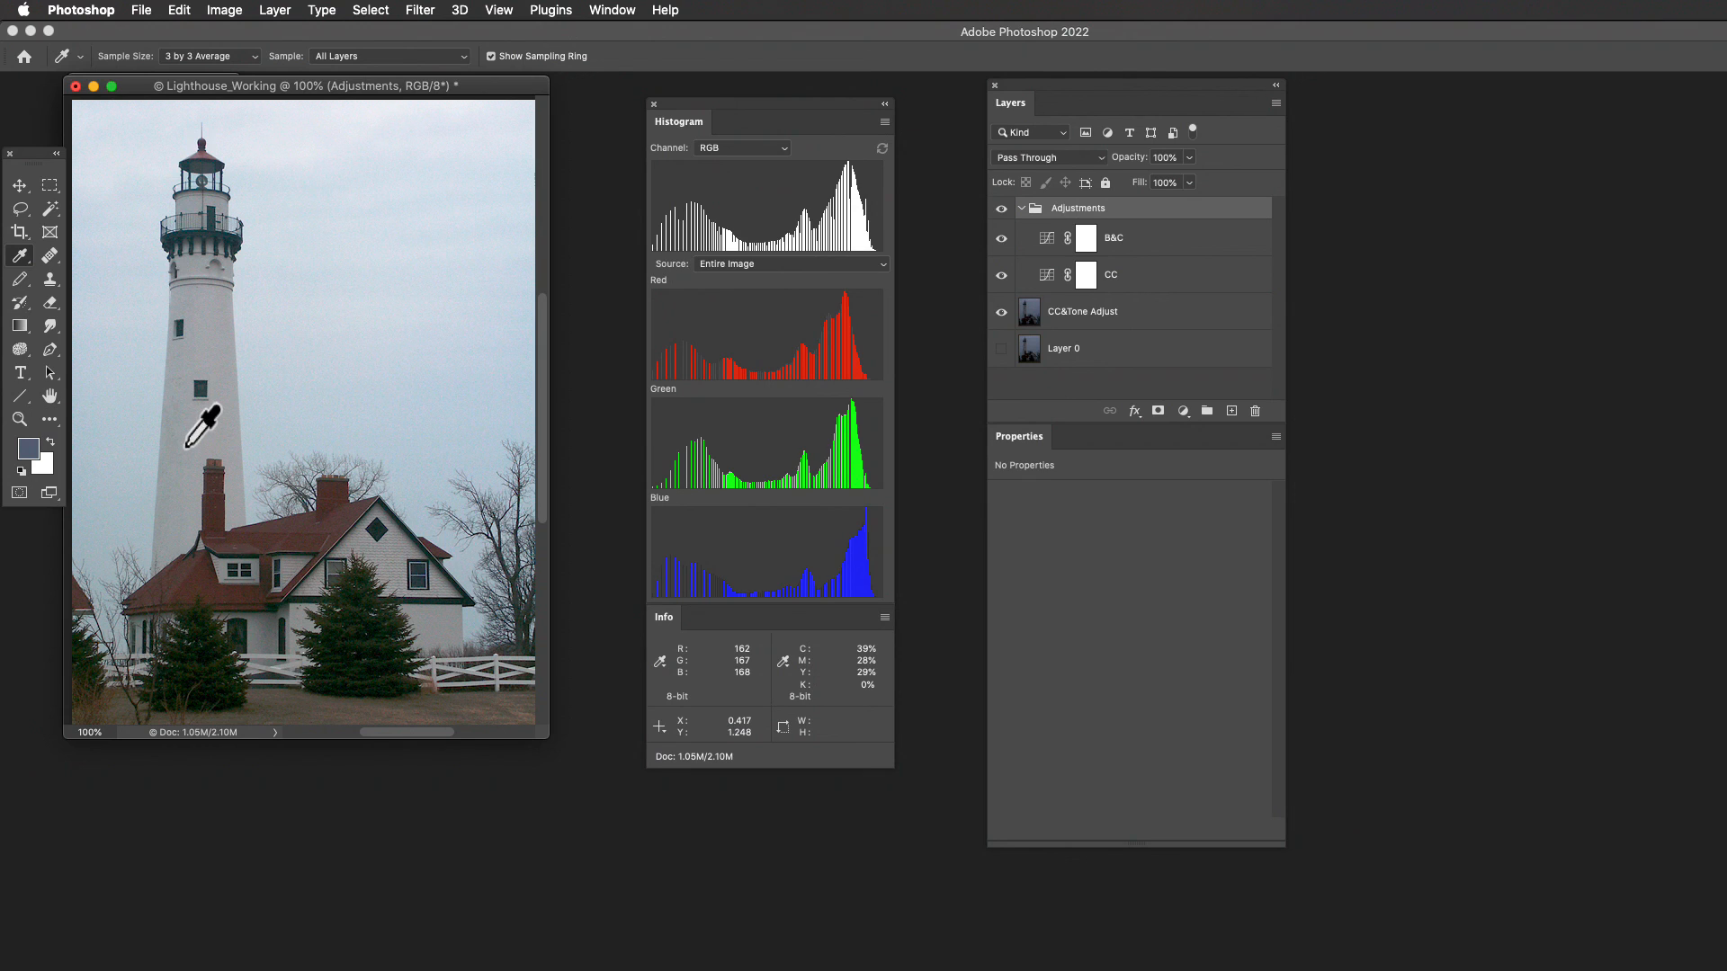
# - Open the CC layer's curve in the Red channel and select its white point to inspect the values
pyautogui.click(1046, 274)
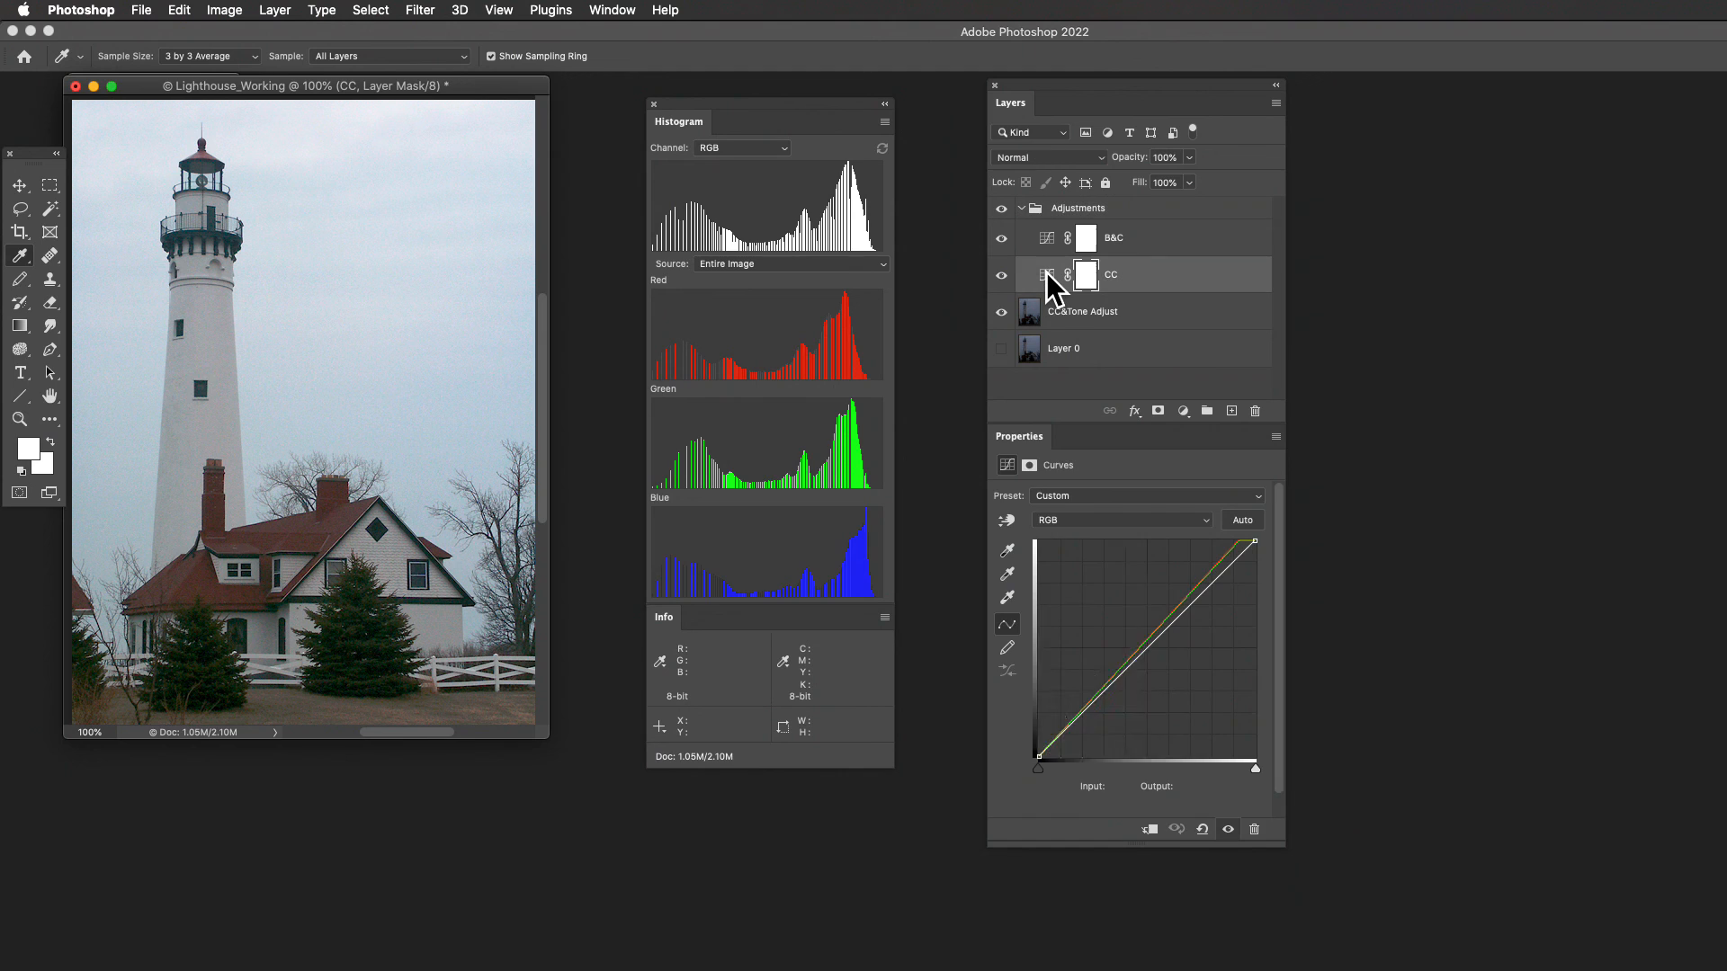
pyautogui.click(1204, 520)
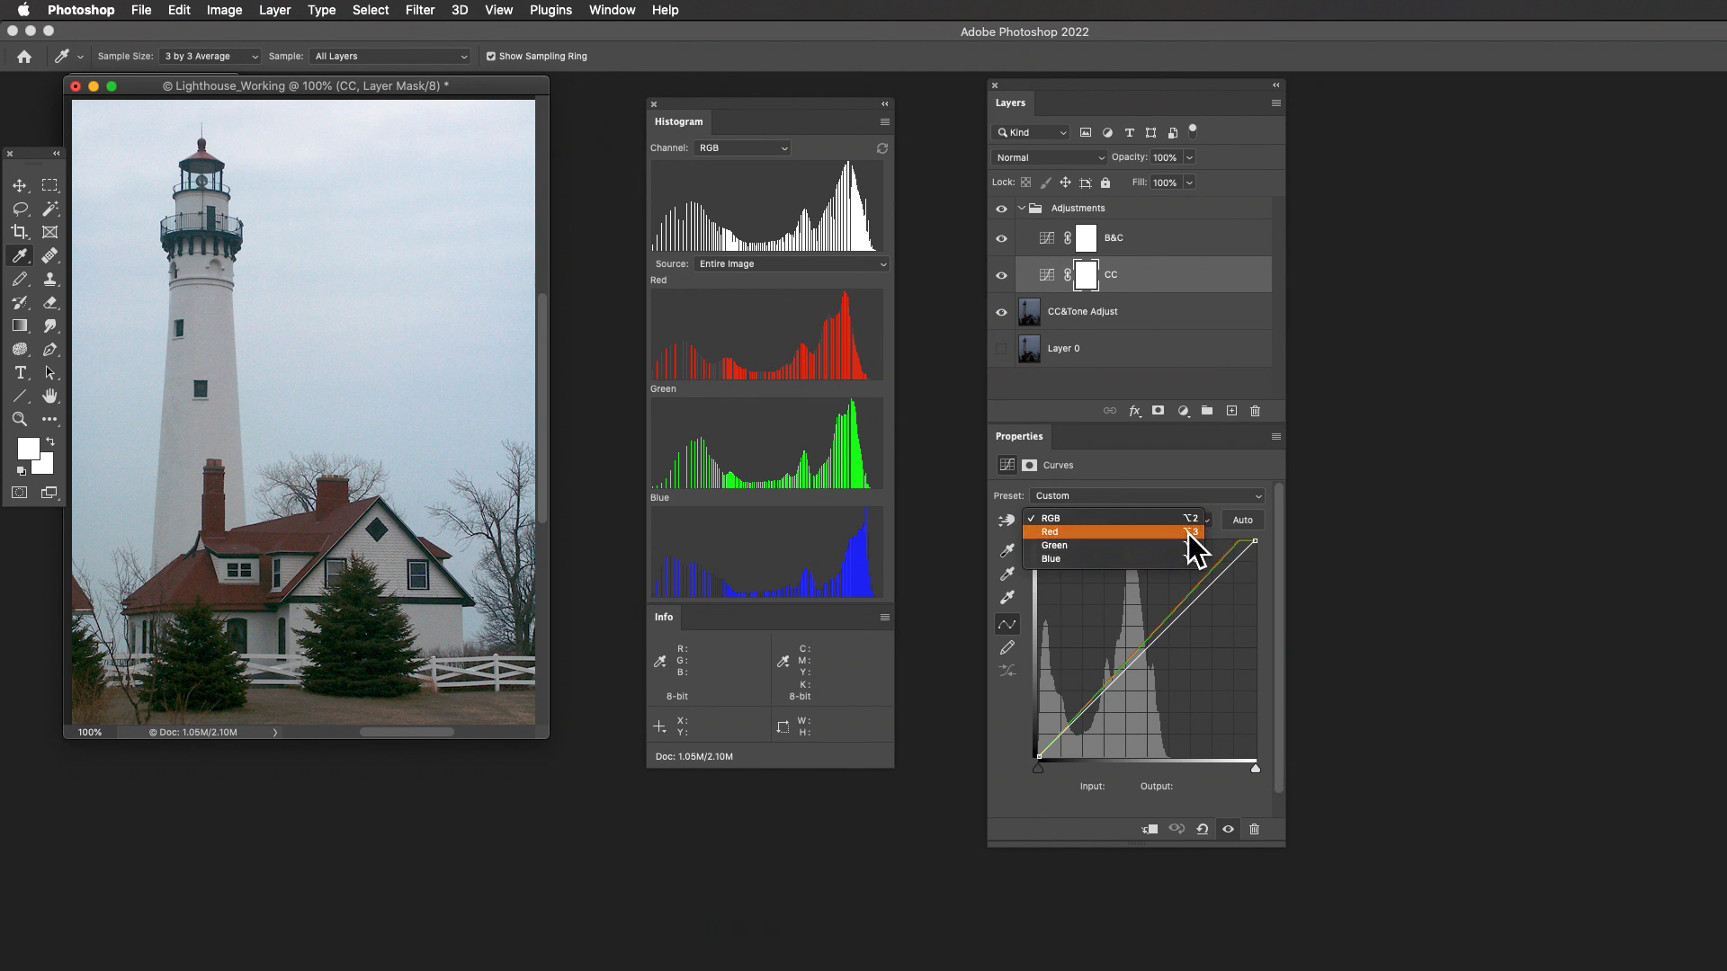
pyautogui.click(1189, 533)
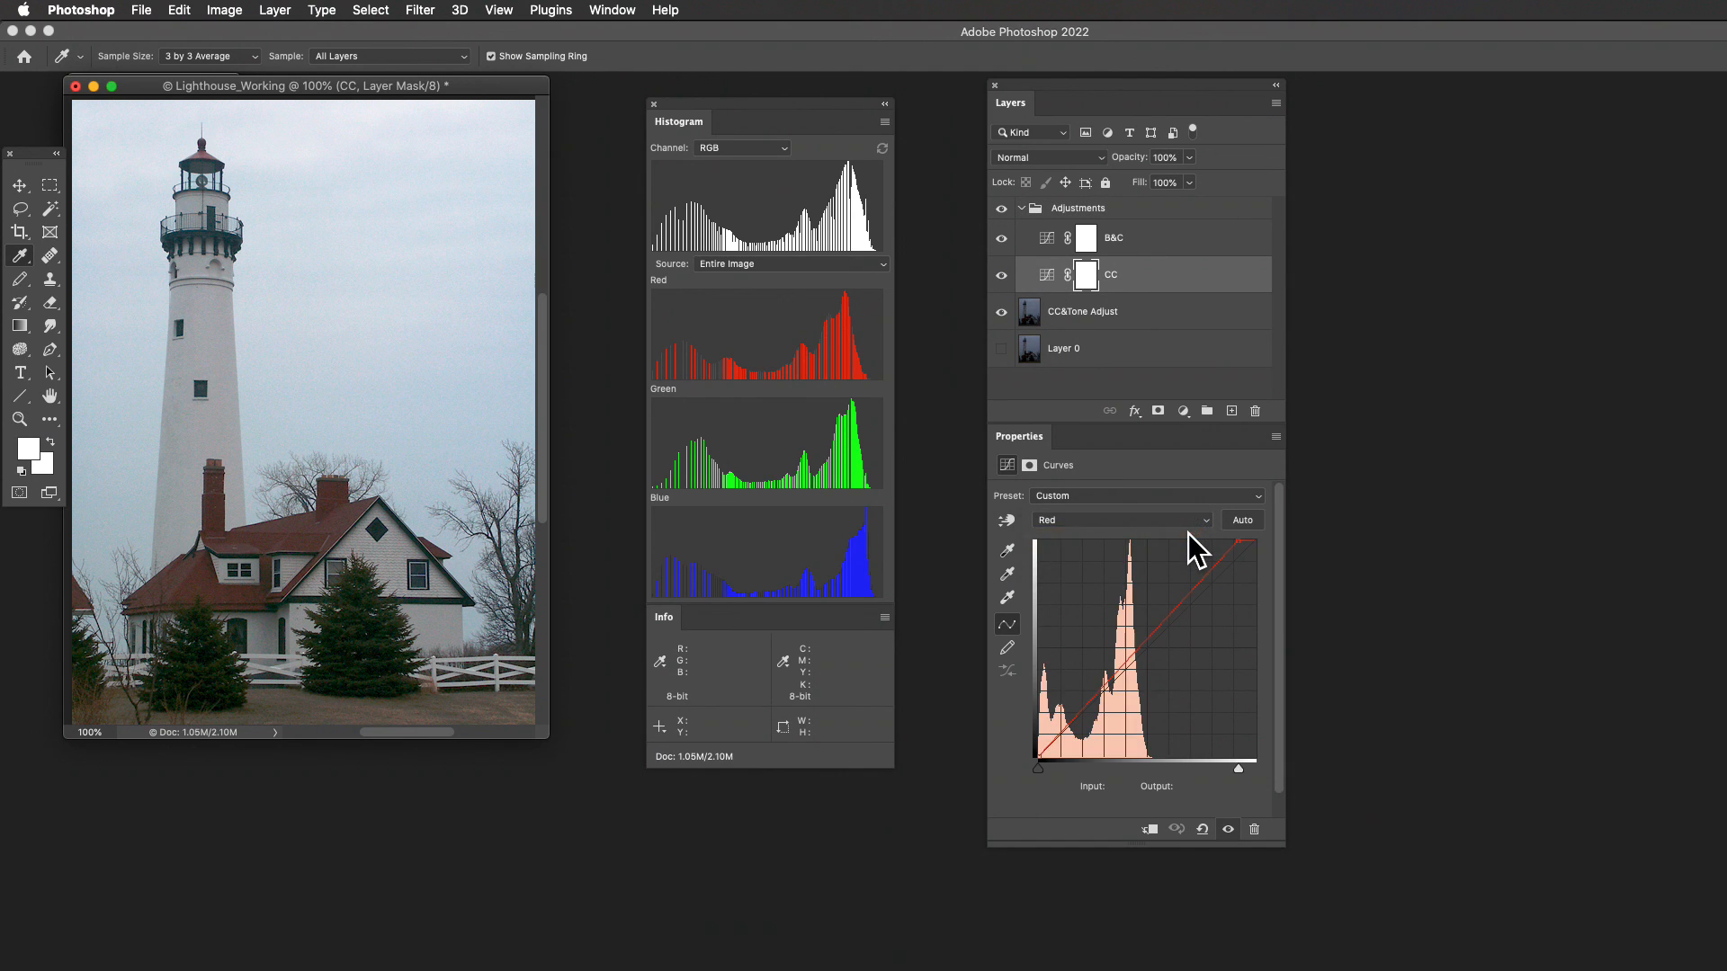
pyautogui.click(1238, 768)
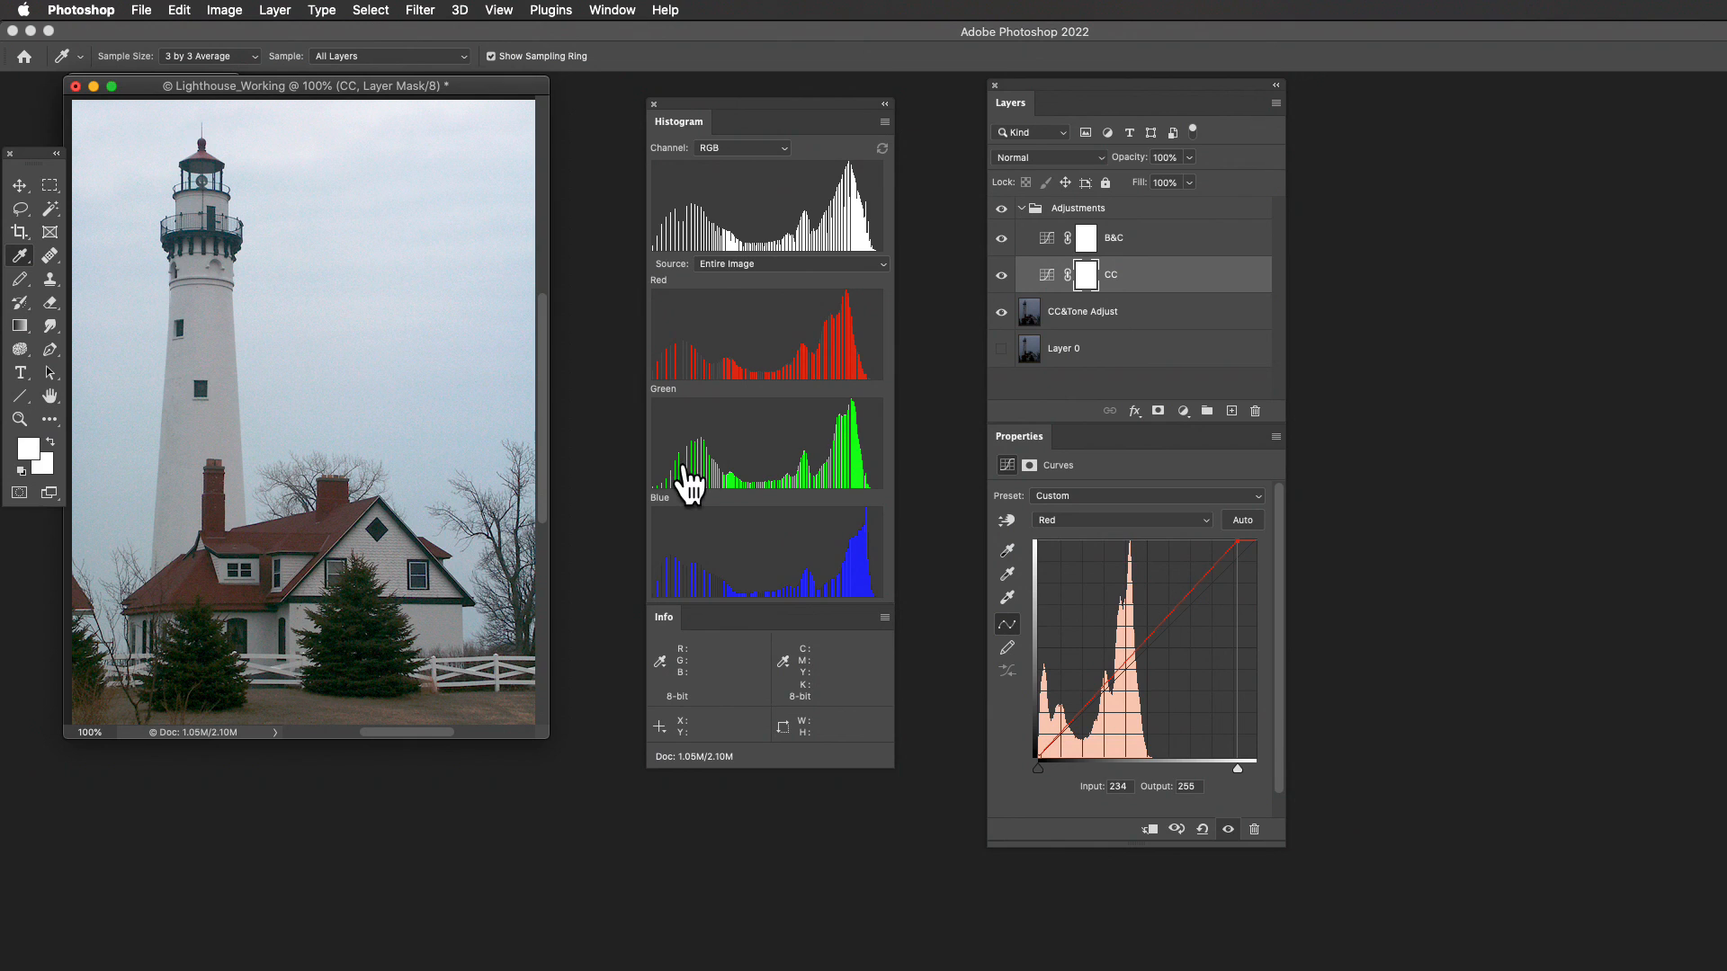
pyautogui.press('super+Tab')
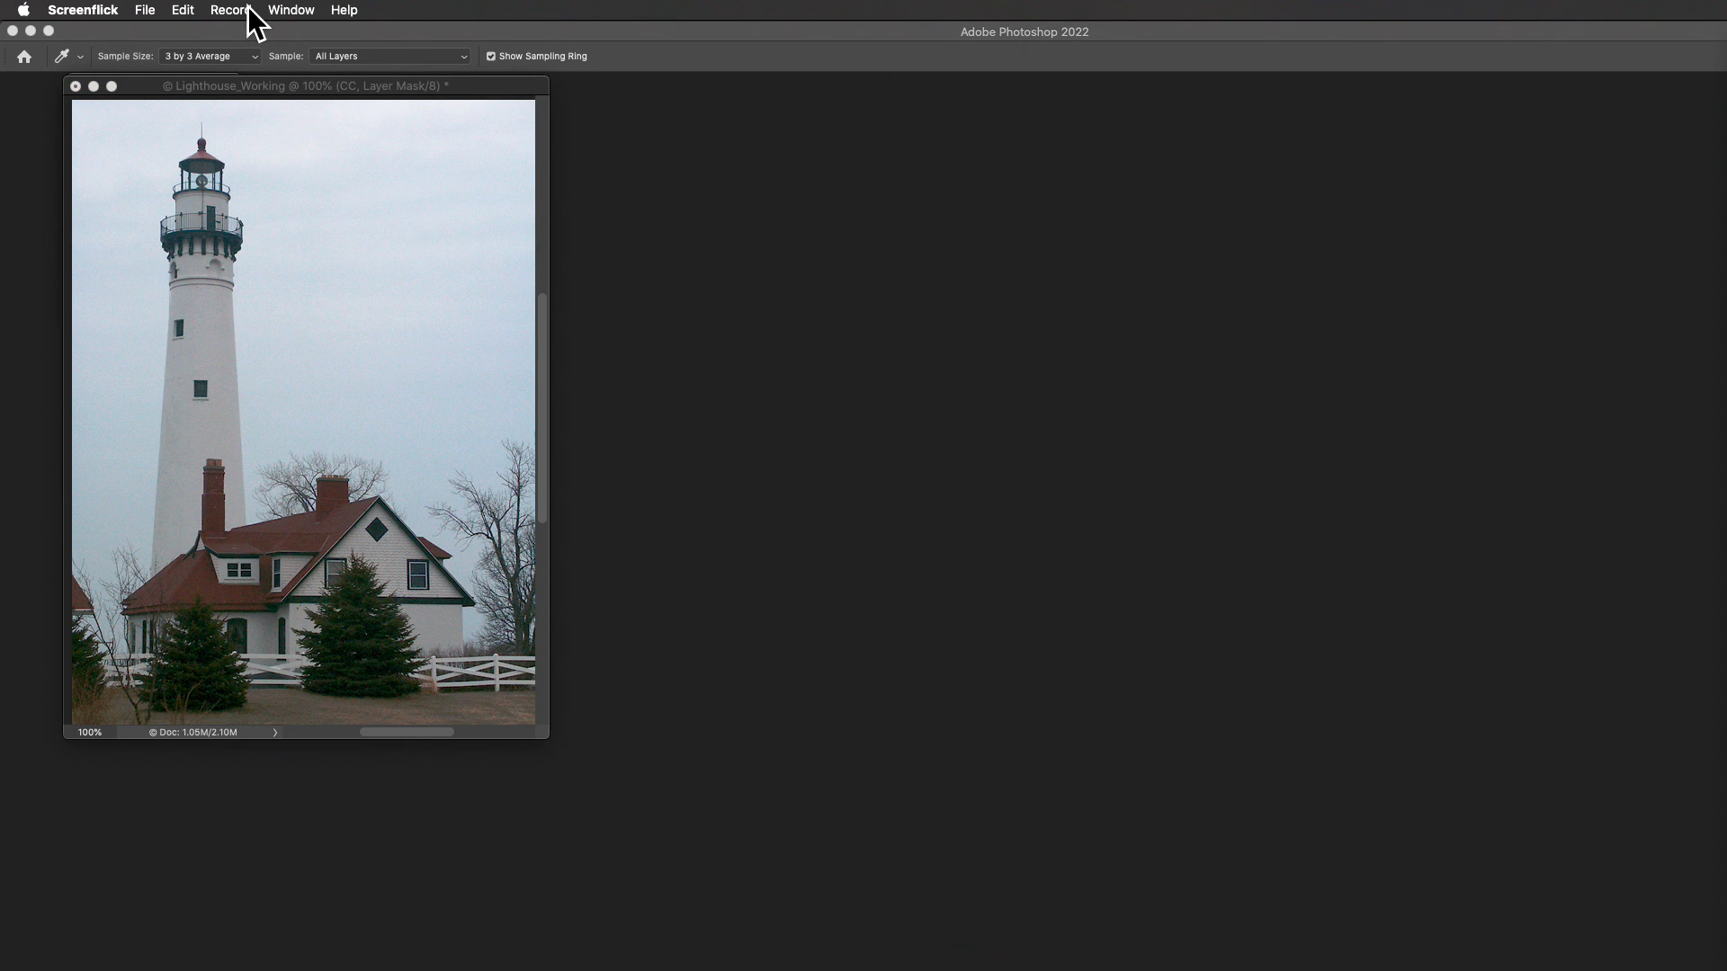